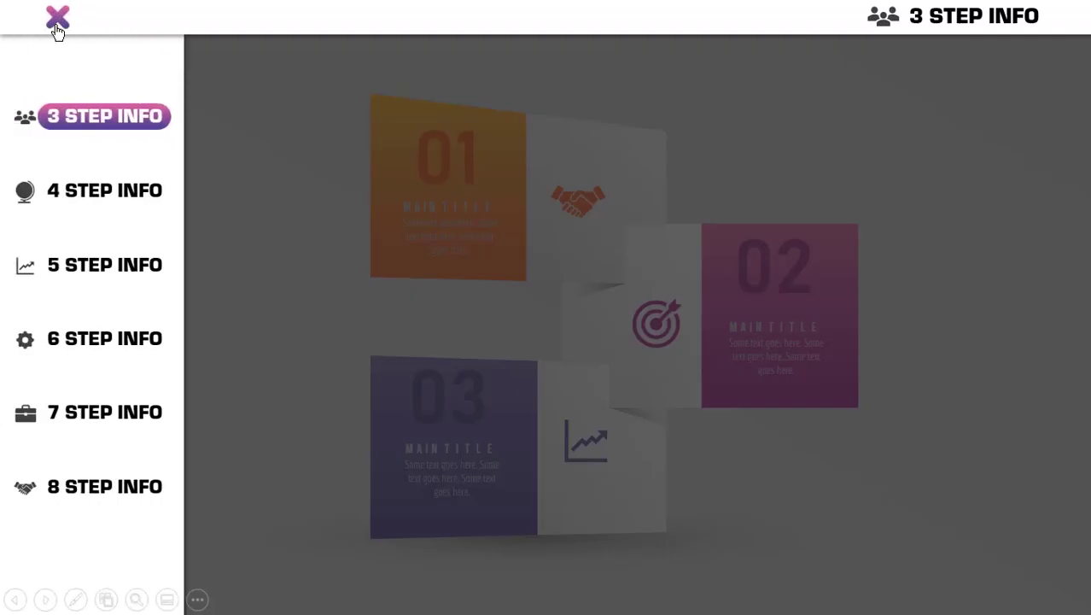
In the running slide show, preview the sliding side menu by switching through the 4, 5, 6, 7 and 8 step infographics
{"action": "left_click", "coordinate": [57, 31]}
{"action": "left_click", "coordinate": [58, 31]}
{"action": "left_click", "coordinate": [96, 196]}
{"action": "left_click", "coordinate": [92, 277]}
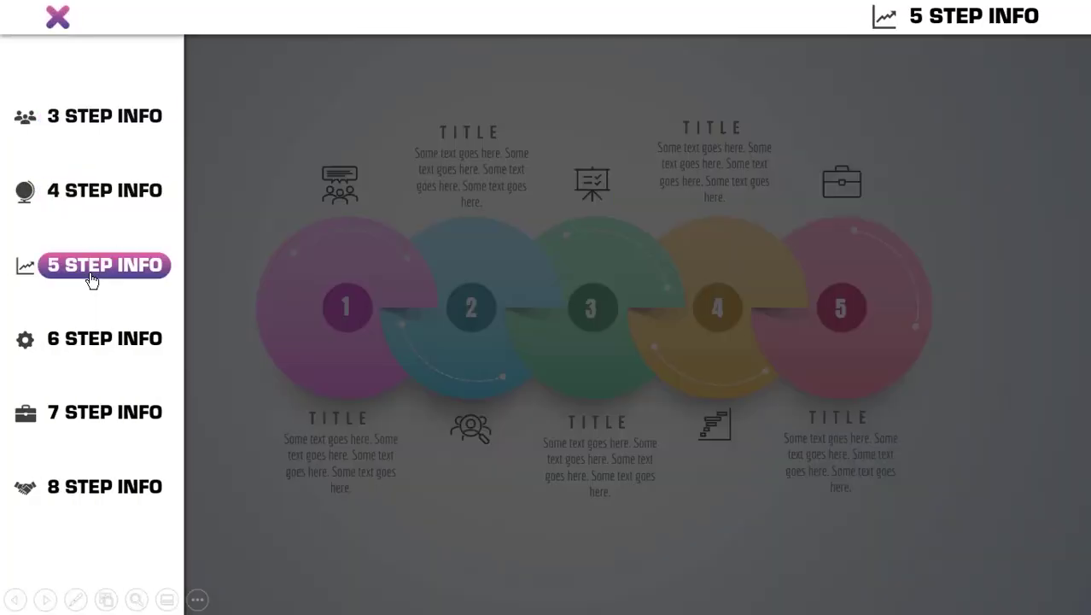
{"action": "left_click", "coordinate": [106, 344]}
{"action": "left_click", "coordinate": [107, 414]}
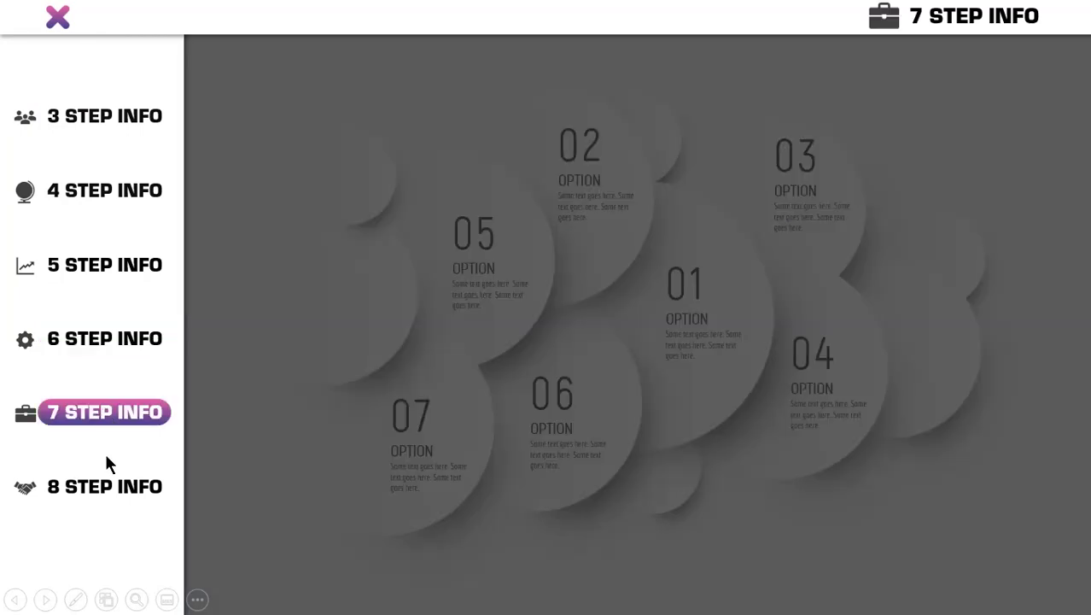
{"action": "left_click", "coordinate": [107, 490]}
{"action": "left_click", "coordinate": [56, 24]}
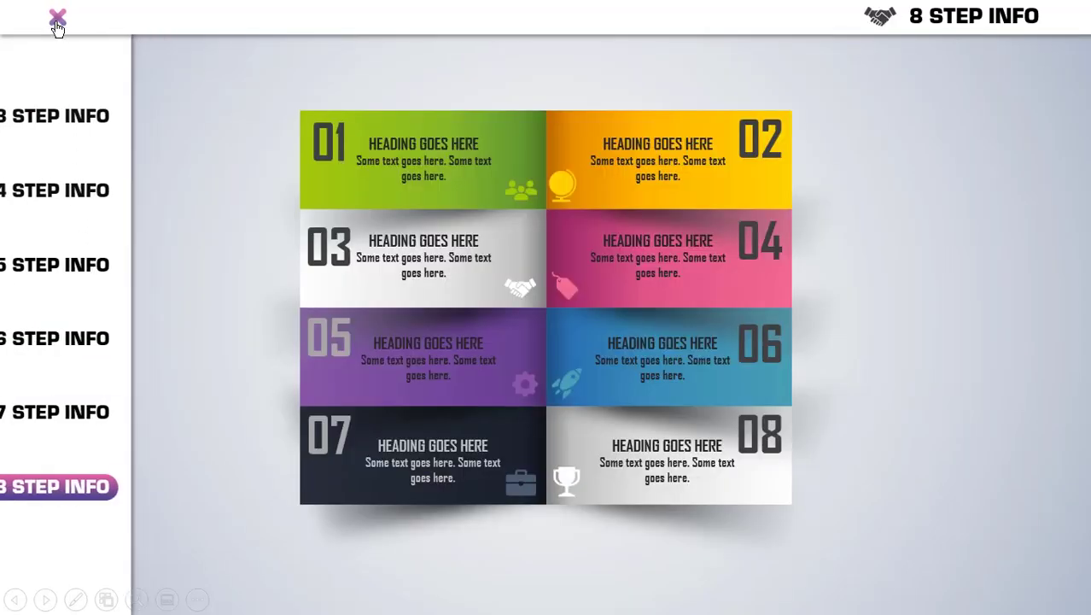
Reopen the side menu and test jumping back through the earlier infographics to 4 STEP INFO and 3 STEP INFO
{"action": "left_click", "coordinate": [56, 24]}
{"action": "left_click", "coordinate": [104, 409]}
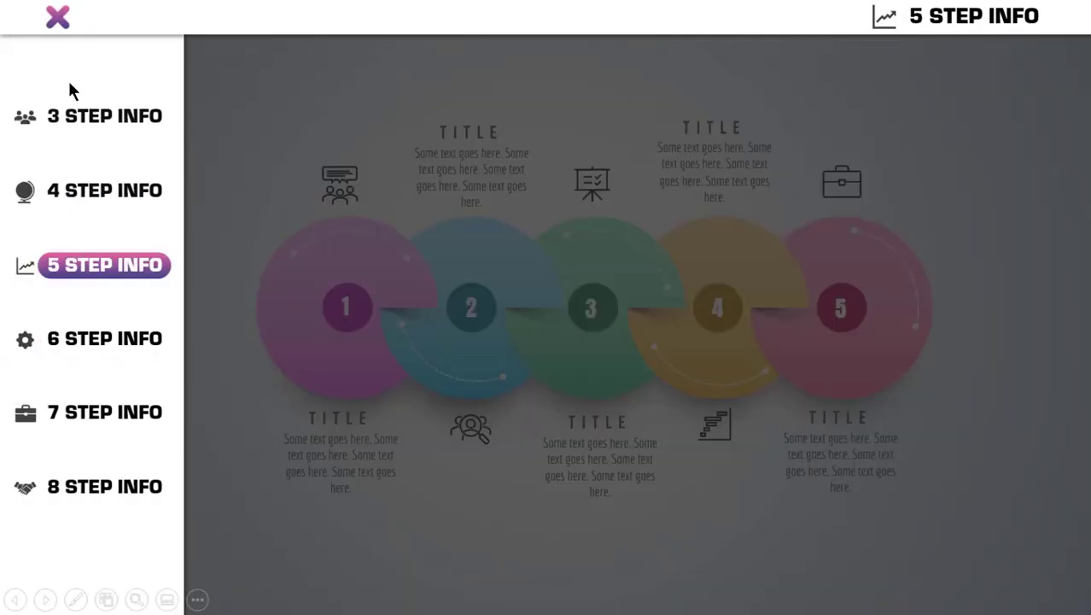
{"action": "left_click", "coordinate": [57, 21]}
{"action": "left_click", "coordinate": [59, 18]}
{"action": "left_click", "coordinate": [77, 192]}
{"action": "left_click", "coordinate": [58, 20]}
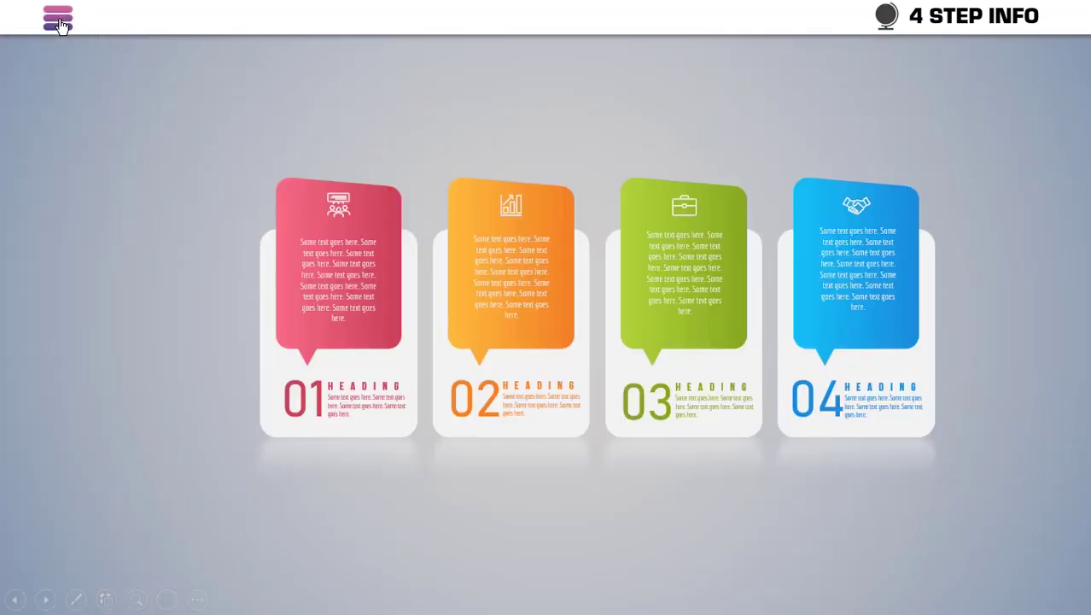
{"action": "left_click", "coordinate": [59, 21]}
{"action": "left_click", "coordinate": [69, 118]}
{"action": "left_click", "coordinate": [58, 20]}
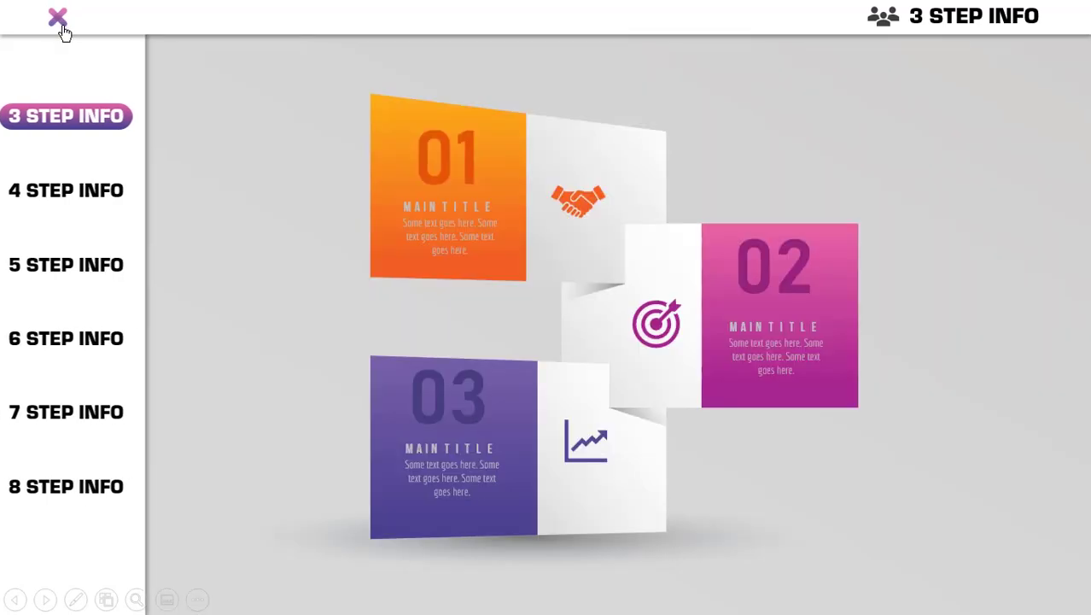
{"action": "left_click", "coordinate": [60, 20]}
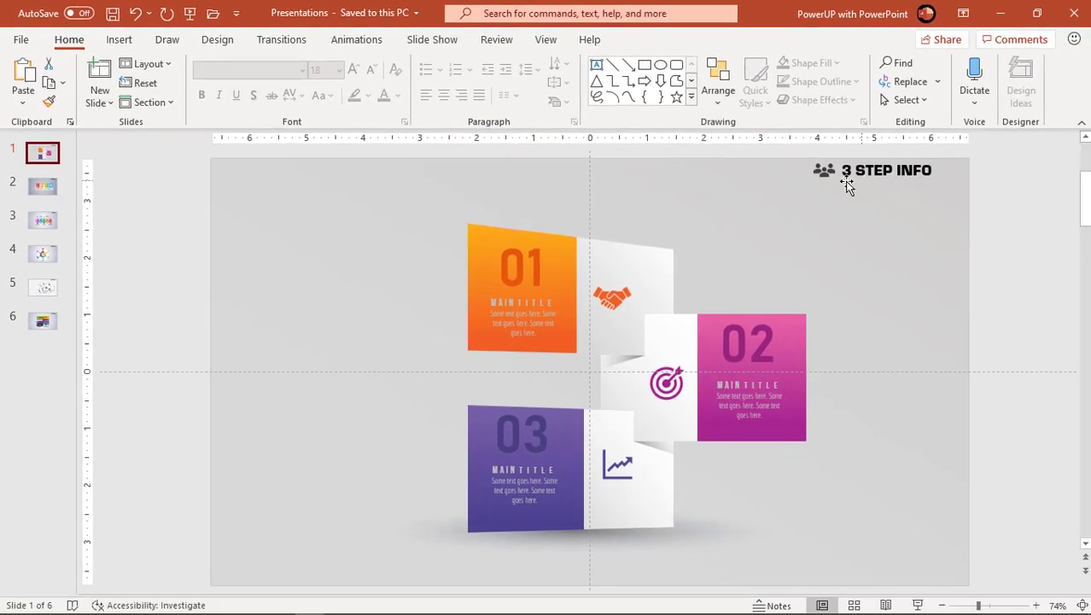
Look through the prepared infographic slides 2, 3, 5 and 6 in the editing view
{"action": "left_click", "coordinate": [45, 187]}
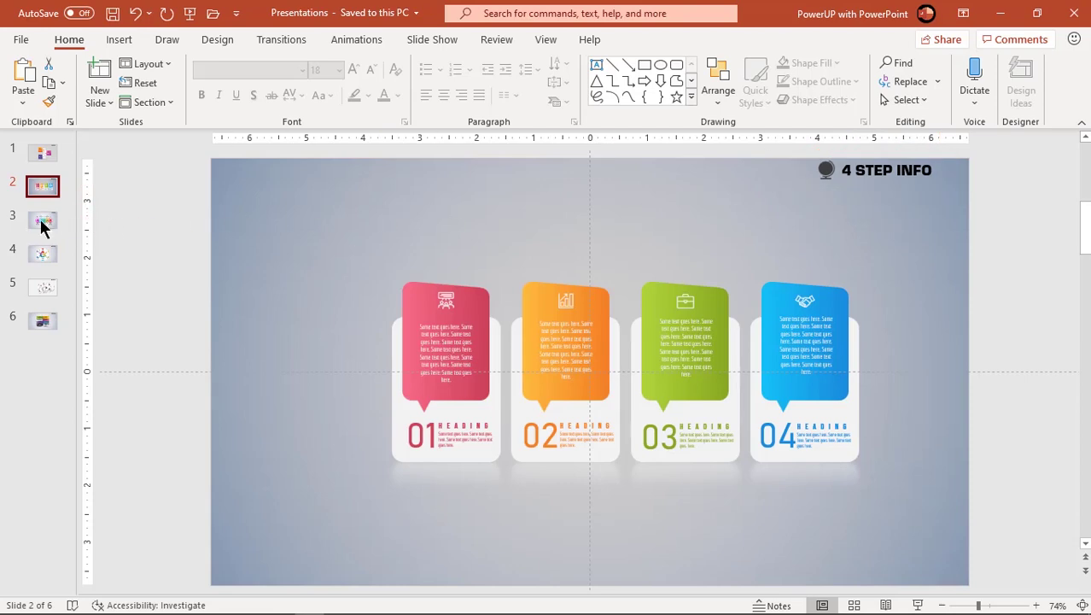
{"action": "left_click", "coordinate": [43, 224]}
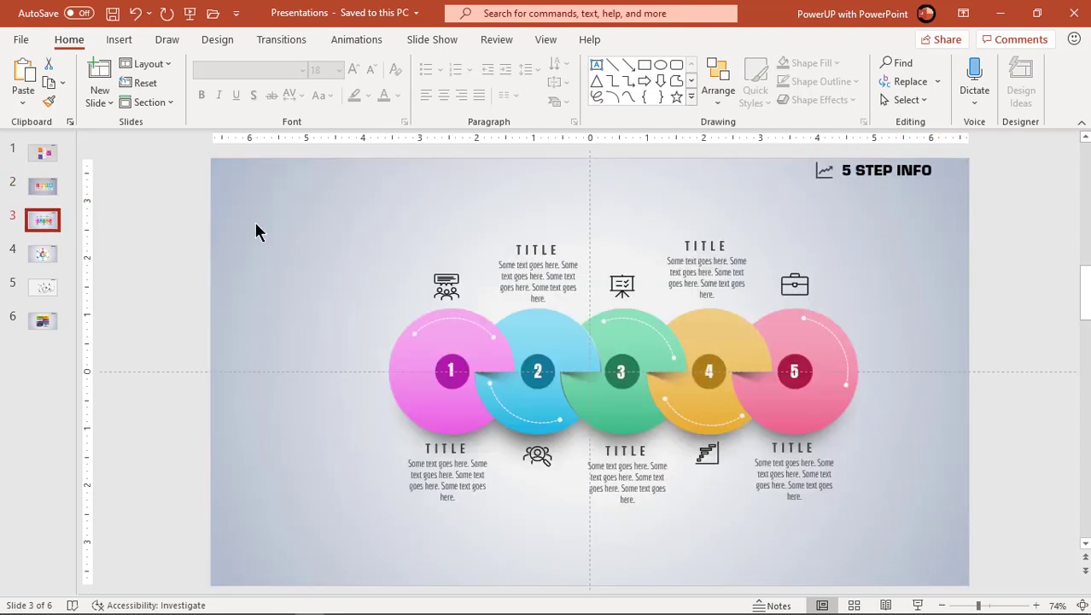
{"action": "left_click", "coordinate": [43, 287]}
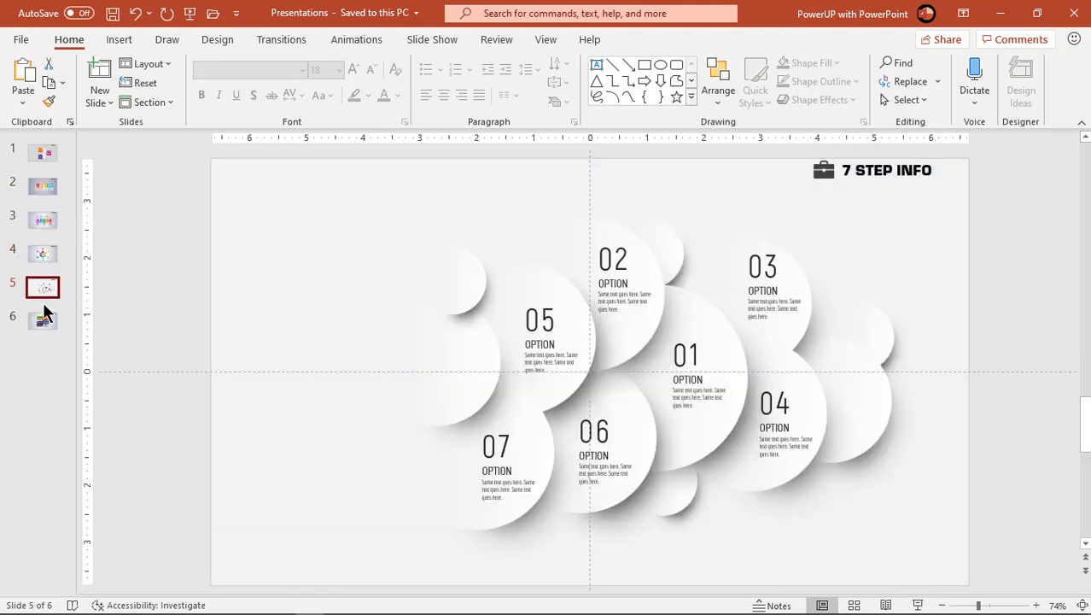
{"action": "left_click", "coordinate": [43, 322]}
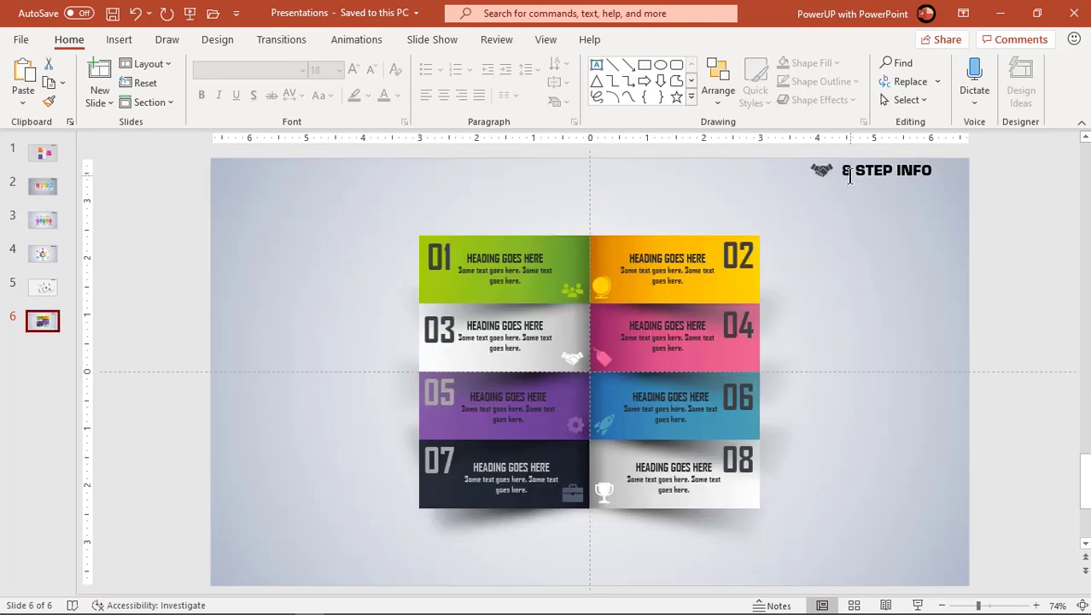
Insert a rectangle covering the whole of slide 1, 13.33" wide and 7.5" high
{"action": "left_click", "coordinate": [44, 154]}
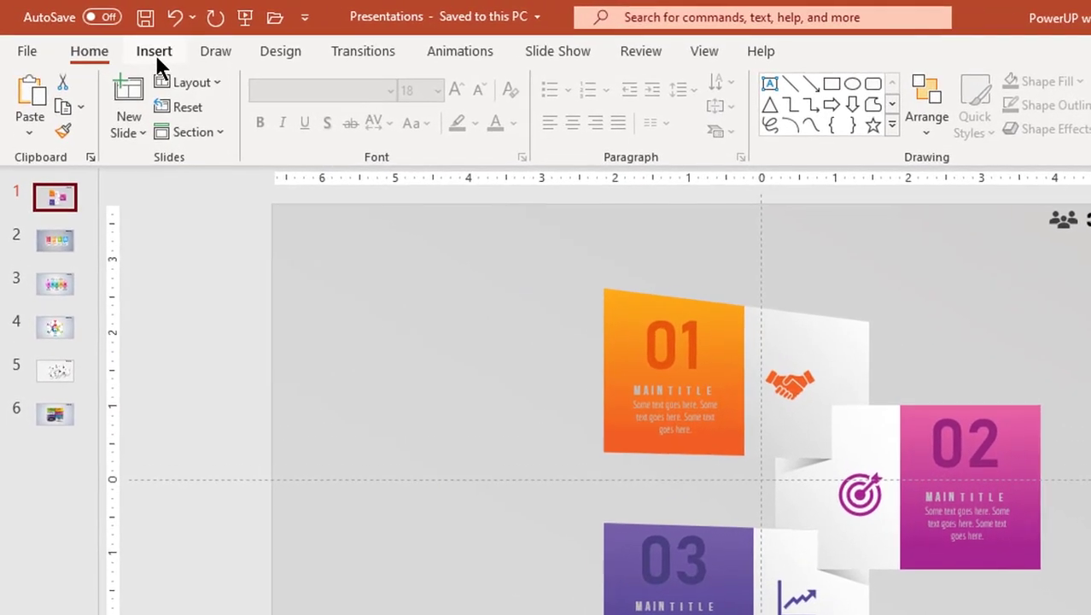
{"action": "left_click", "coordinate": [155, 55]}
{"action": "left_click", "coordinate": [323, 135]}
{"action": "left_click", "coordinate": [386, 186]}
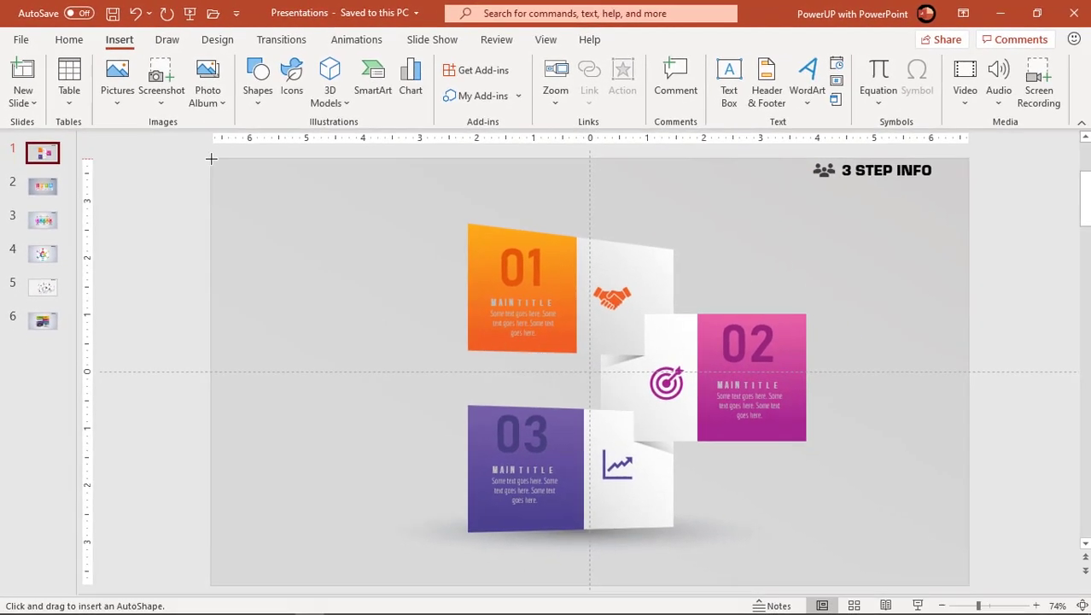
{"action": "mouse_move", "coordinate": [211, 158]}
{"action": "left_mouse_down"}
{"action": "mouse_move", "coordinate": [339, 270]}
{"action": "mouse_move", "coordinate": [716, 474]}
{"action": "mouse_move", "coordinate": [885, 533]}
{"action": "mouse_move", "coordinate": [967, 584]}
{"action": "left_mouse_up"}
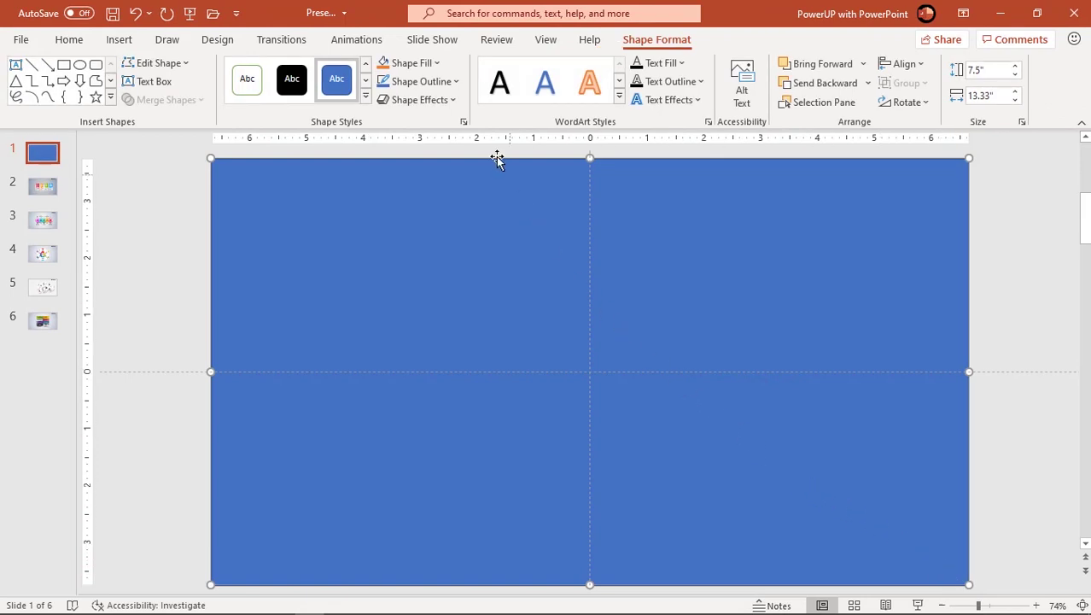
Remove the outline of the full-slide rectangle and fill it with a dark near-black grey
{"action": "left_click", "coordinate": [450, 84]}
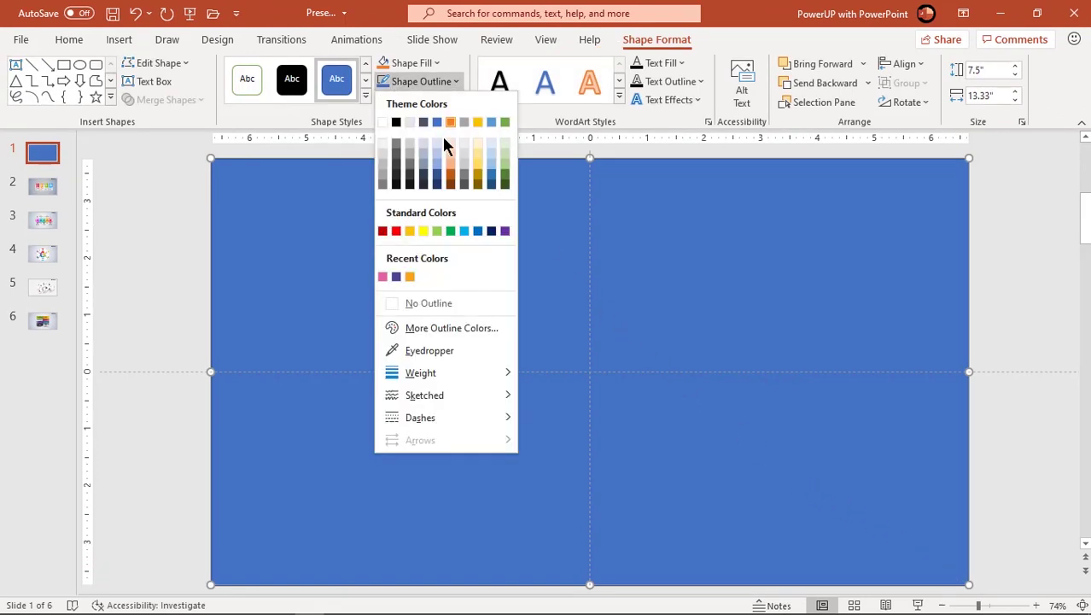
{"action": "left_click", "coordinate": [425, 294]}
{"action": "left_click", "coordinate": [423, 296]}
{"action": "left_click", "coordinate": [424, 64]}
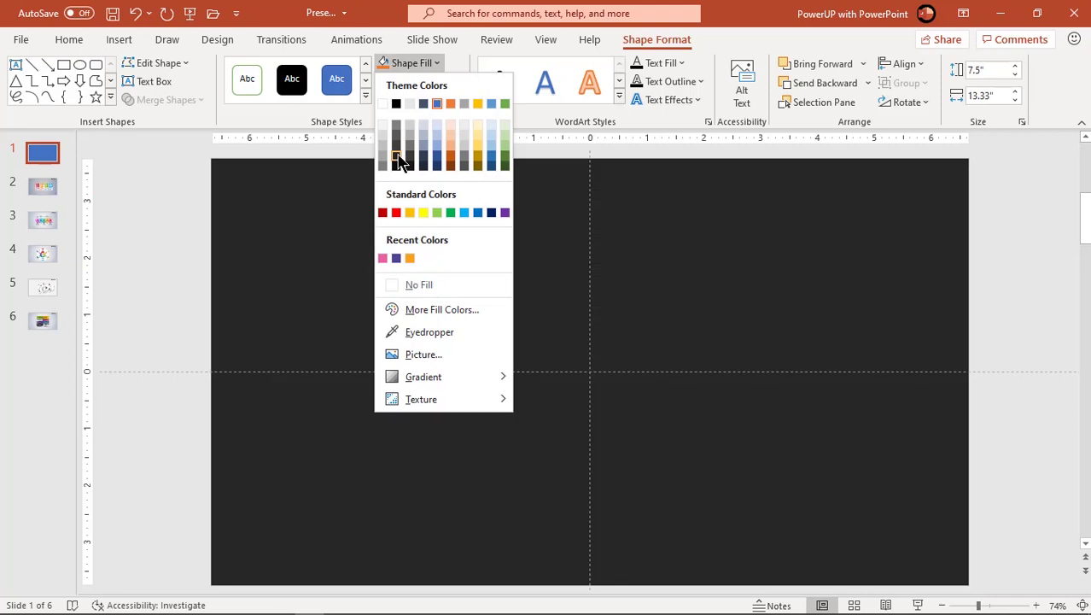
{"action": "left_click", "coordinate": [404, 153]}
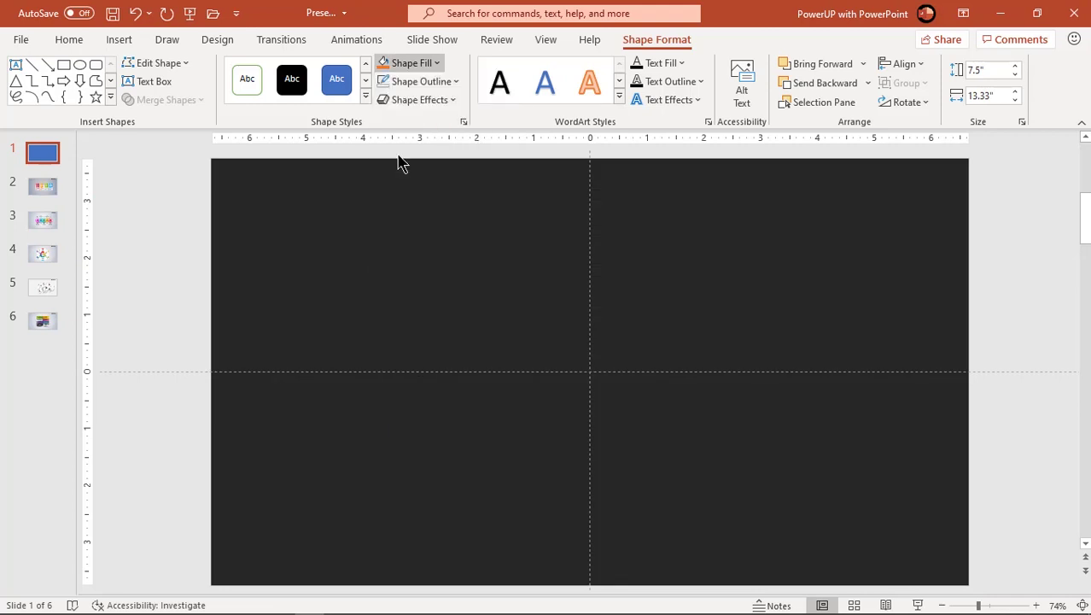
Set the full-slide rectangle's fill transparency to 26%
{"action": "right_click", "coordinate": [489, 503]}
{"action": "left_click", "coordinate": [550, 465]}
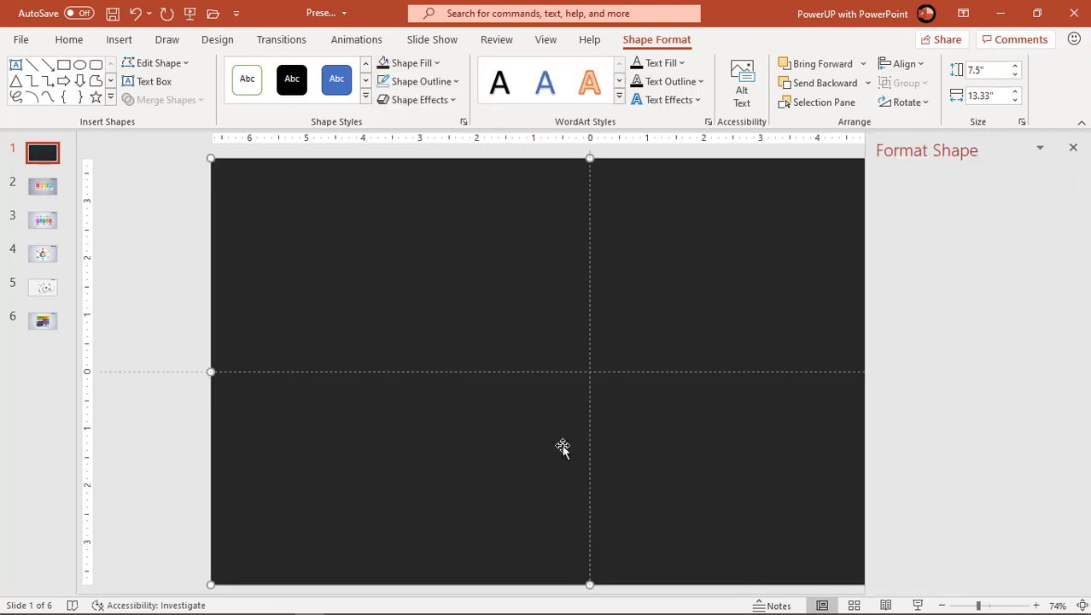
{"action": "left_click", "coordinate": [892, 239]}
{"action": "left_click_drag", "start_coordinate": [965, 404], "coordinate": [974, 403]}
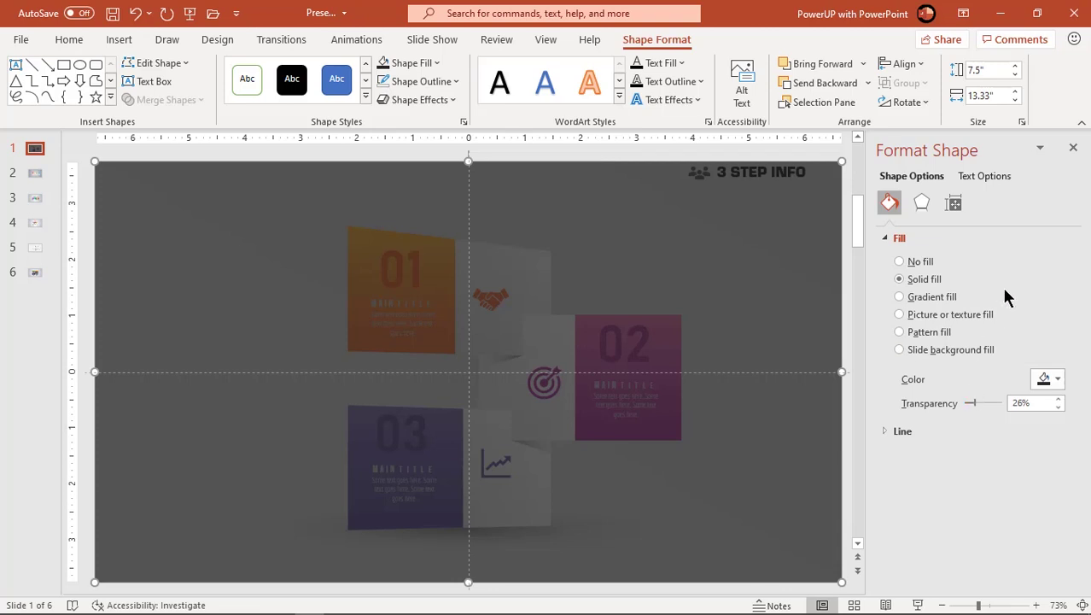
{"action": "left_click", "coordinate": [1073, 148]}
Bring the 3 STEP INFO title and its people icon in front of the dark overlay
{"action": "left_click_drag", "start_coordinate": [1023, 264], "coordinate": [769, 147]}
{"action": "right_click", "coordinate": [823, 217]}
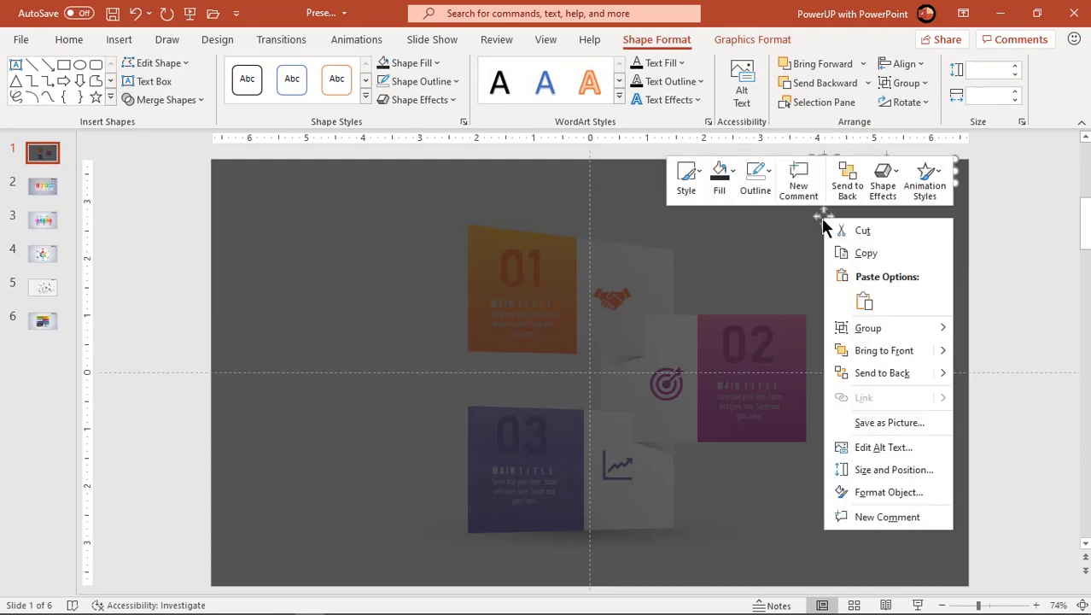
{"action": "left_click", "coordinate": [845, 328]}
{"action": "left_click", "coordinate": [994, 271]}
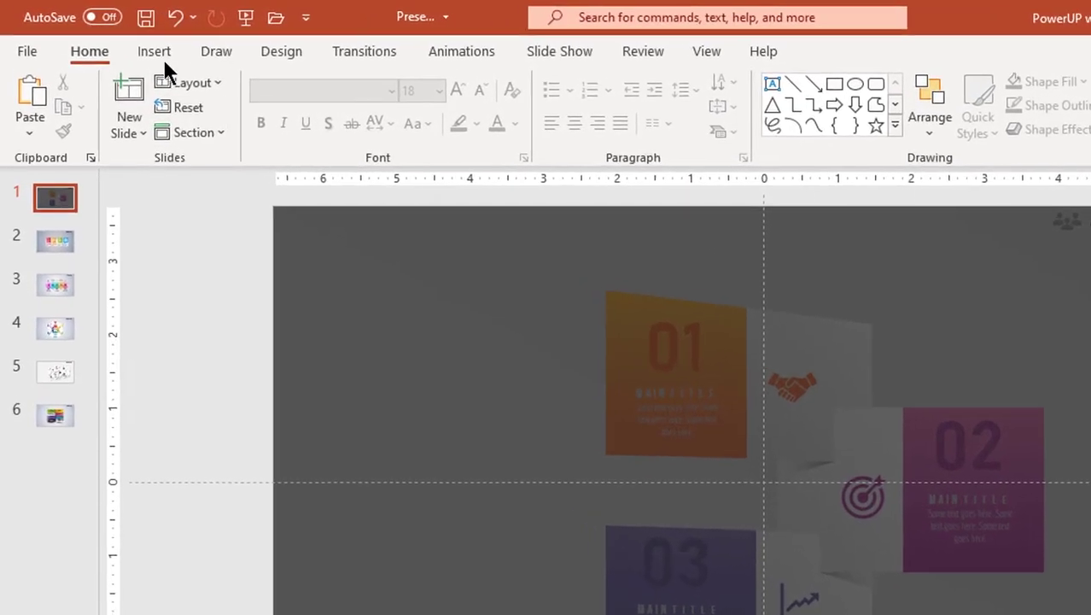
Draw a full-width header rectangle along the slide's upper edge, 13.33" wide and about 0.42" high
{"action": "left_click", "coordinate": [129, 43]}
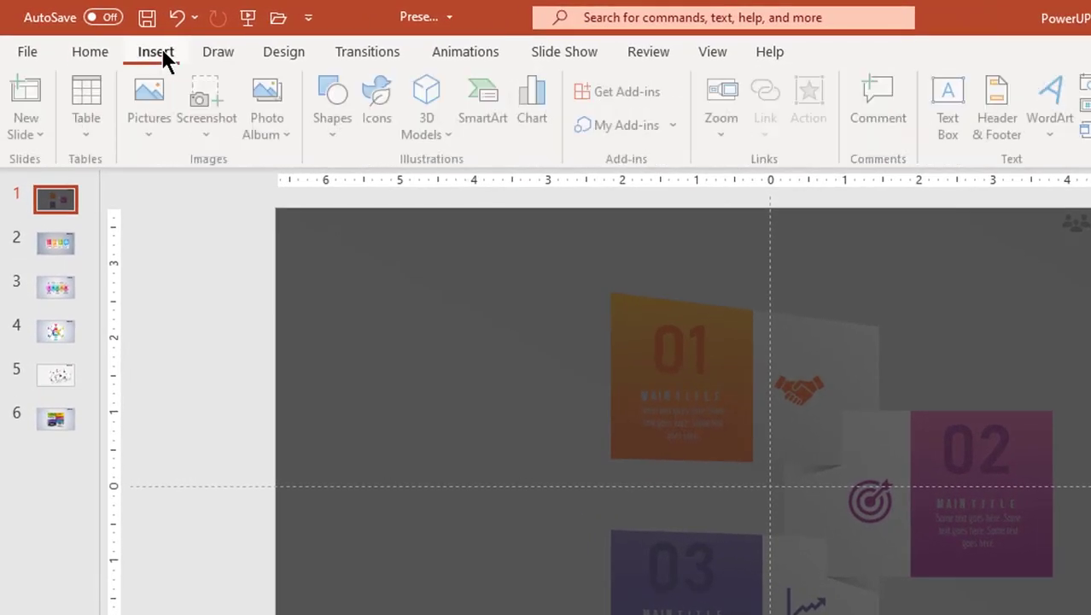
{"action": "left_click", "coordinate": [332, 128]}
{"action": "left_click", "coordinate": [384, 190]}
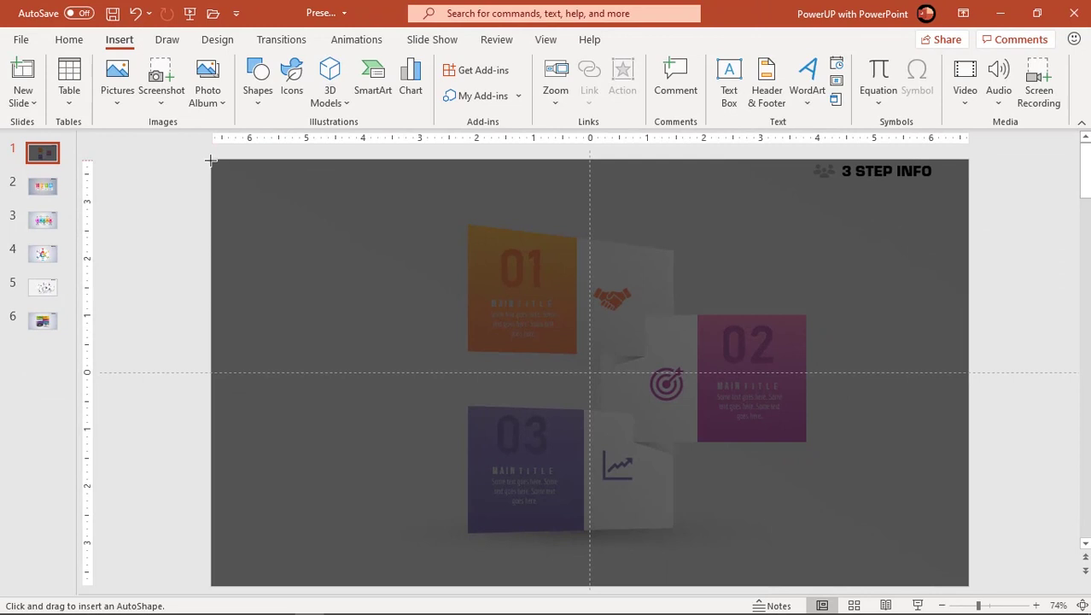
{"action": "mouse_move", "coordinate": [211, 160]}
{"action": "left_mouse_down"}
{"action": "mouse_move", "coordinate": [368, 178]}
{"action": "mouse_move", "coordinate": [968, 183]}
{"action": "left_mouse_up"}
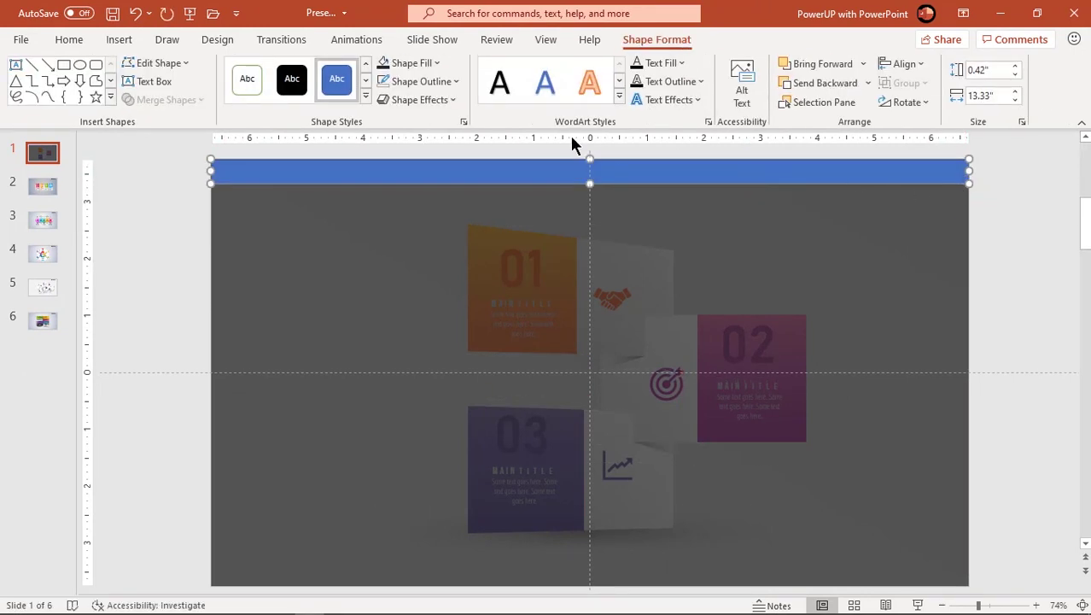
Remove the header rectangle's outline and fill it with white
{"action": "left_click", "coordinate": [427, 82]}
{"action": "left_click", "coordinate": [420, 299]}
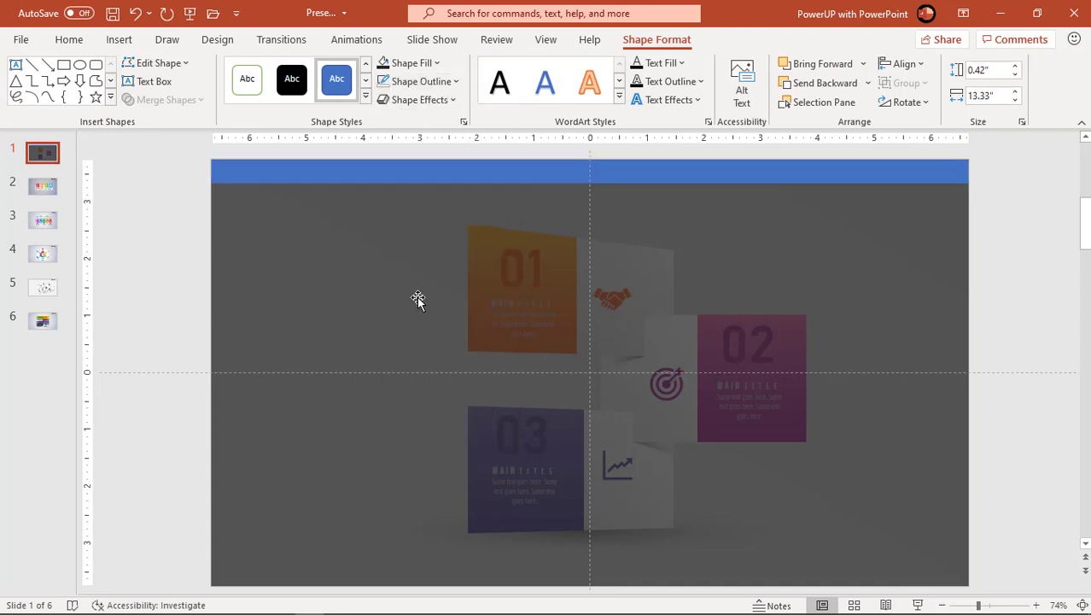
{"action": "left_click", "coordinate": [408, 65]}
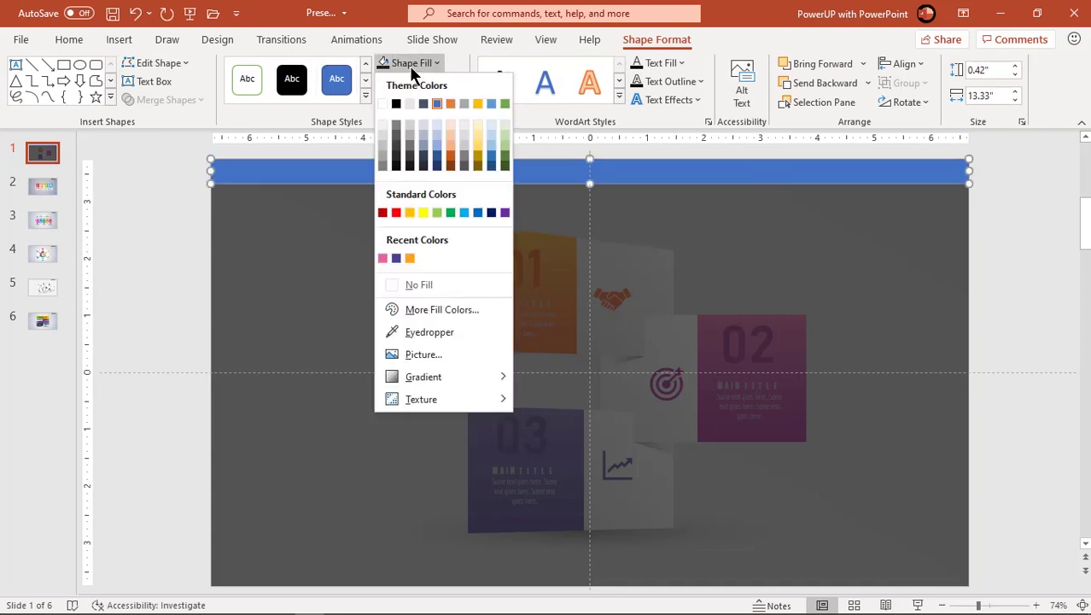
{"action": "left_click", "coordinate": [382, 101]}
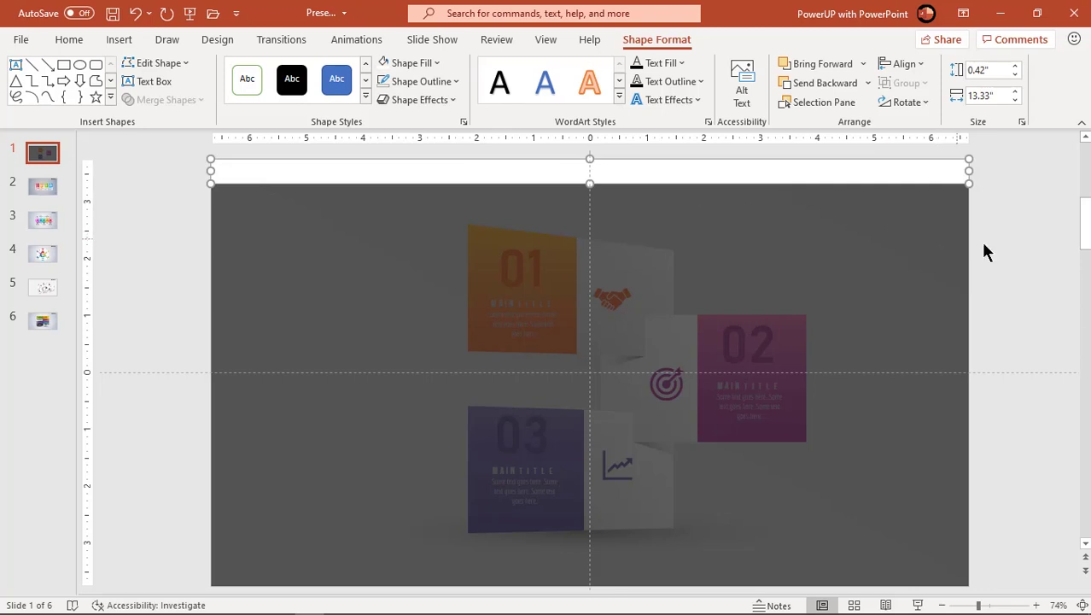
Bring the 3 STEP INFO title and its icon in front of the white header bar
{"action": "left_click_drag", "start_coordinate": [1002, 256], "coordinate": [791, 151]}
{"action": "right_click", "coordinate": [824, 215]}
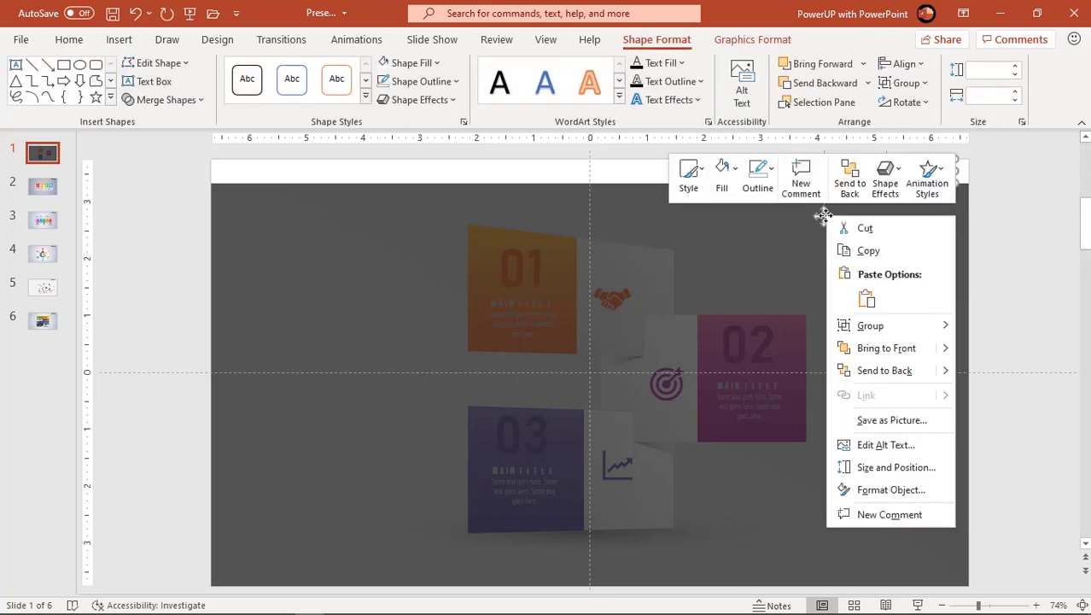
{"action": "left_click", "coordinate": [876, 348]}
{"action": "left_click", "coordinate": [1004, 295]}
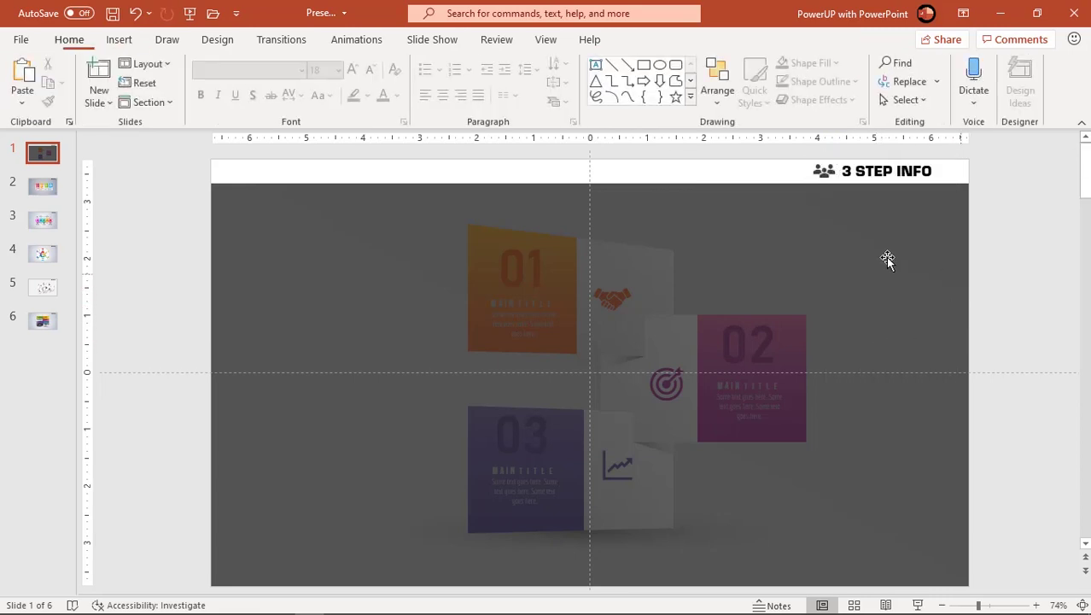
Give the white header bar an outer shadow cast downward at 90° and set the shadow distance to 2 pt
{"action": "left_click", "coordinate": [542, 176]}
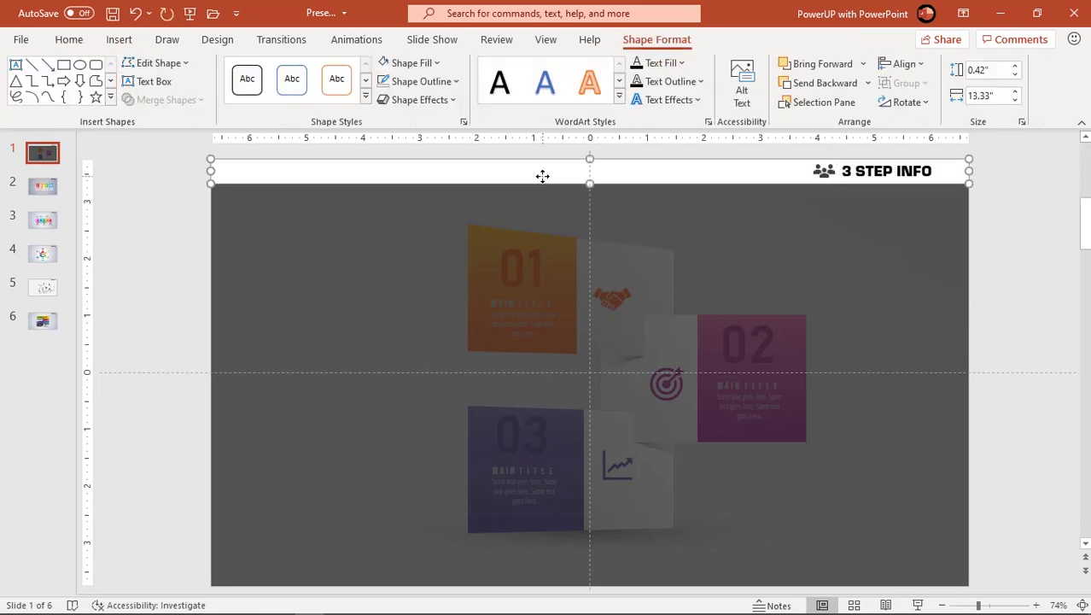
{"action": "right_click", "coordinate": [544, 176]}
{"action": "left_click", "coordinate": [602, 569]}
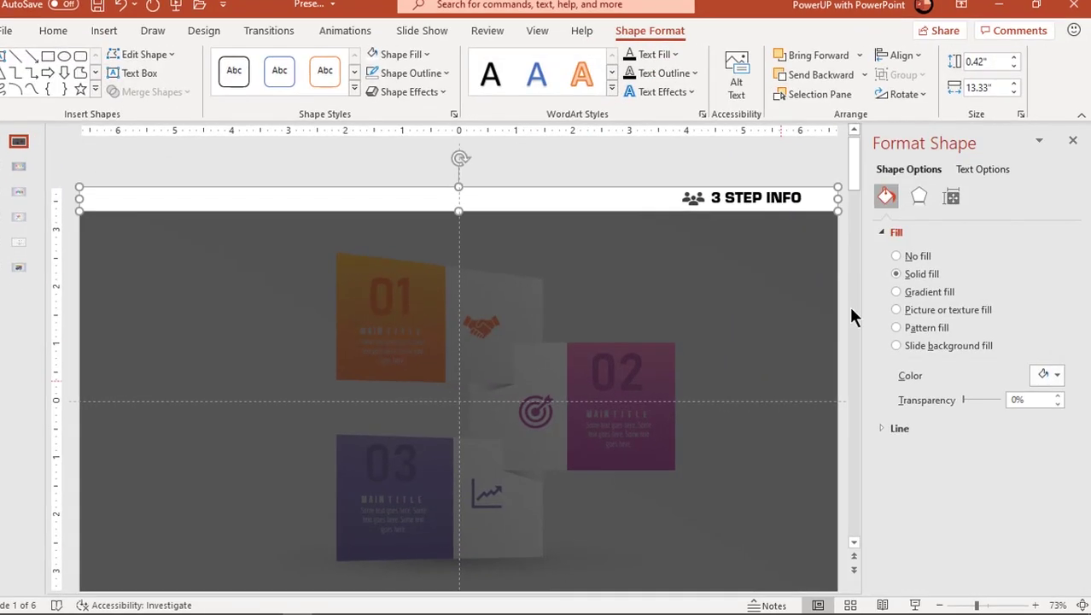
{"action": "left_click", "coordinate": [916, 190]}
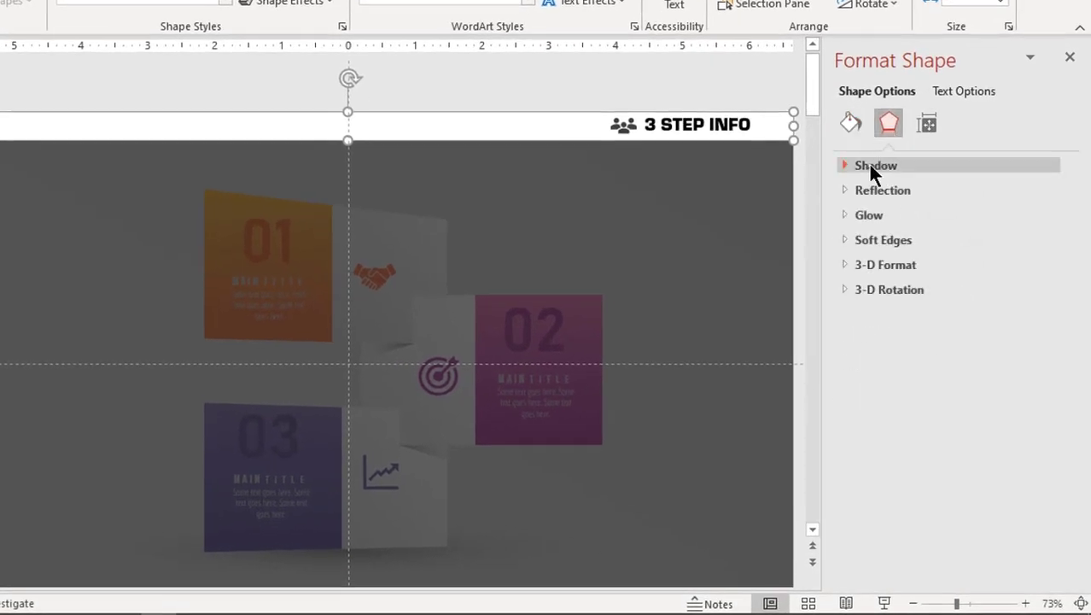
{"action": "left_click", "coordinate": [872, 166]}
{"action": "left_click", "coordinate": [1037, 190]}
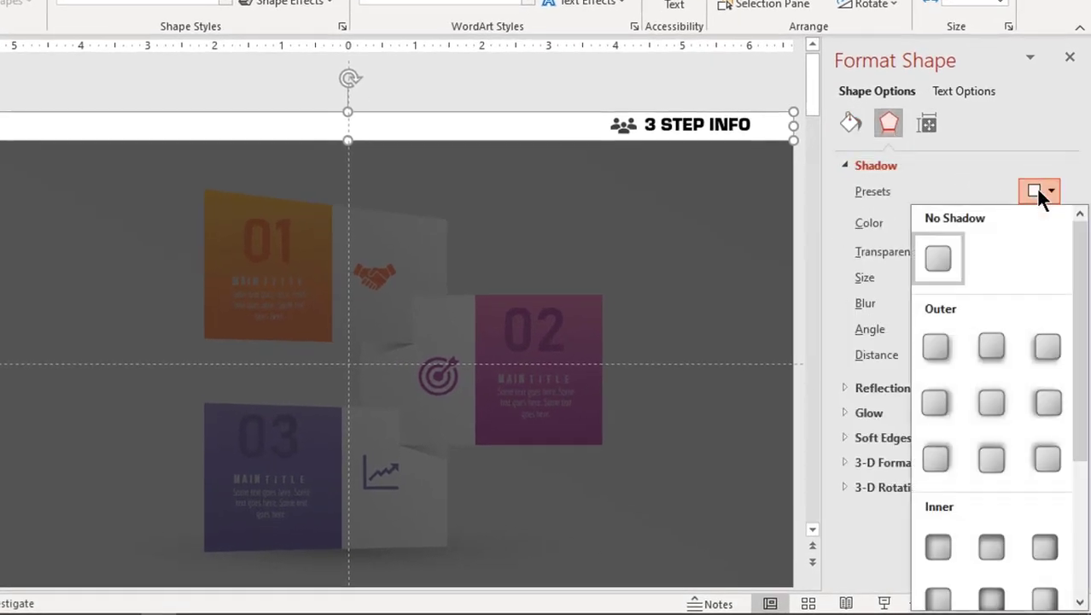
{"action": "left_click", "coordinate": [989, 348]}
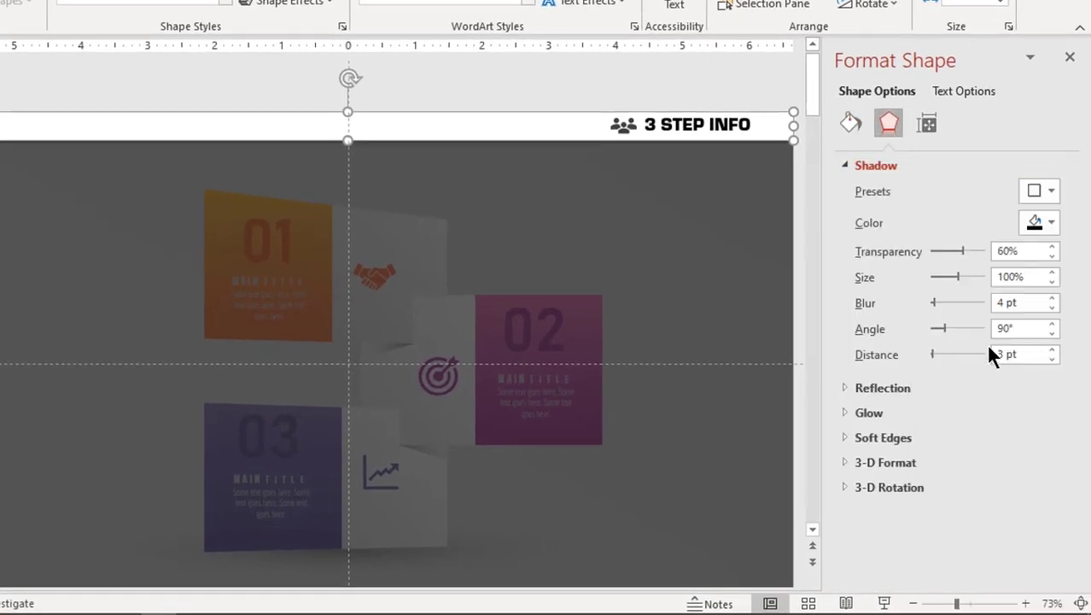
{"action": "left_click", "coordinate": [1050, 358]}
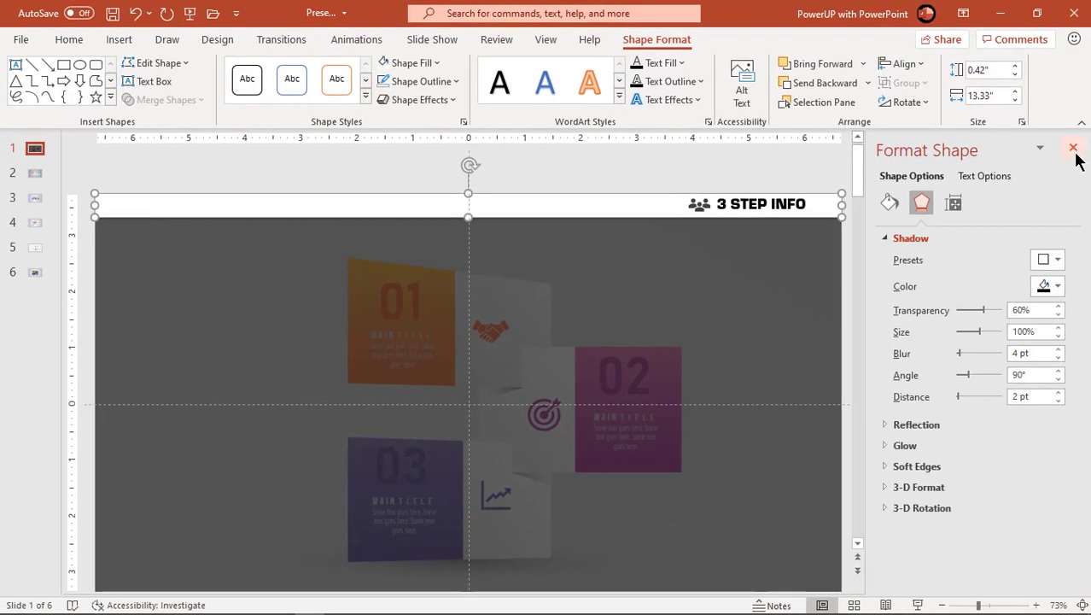
Draw a side panel rectangle along the slide's left edge below the header, about 2.24" wide and 7.1" high, and fill it with white
{"action": "left_click", "coordinate": [1073, 149]}
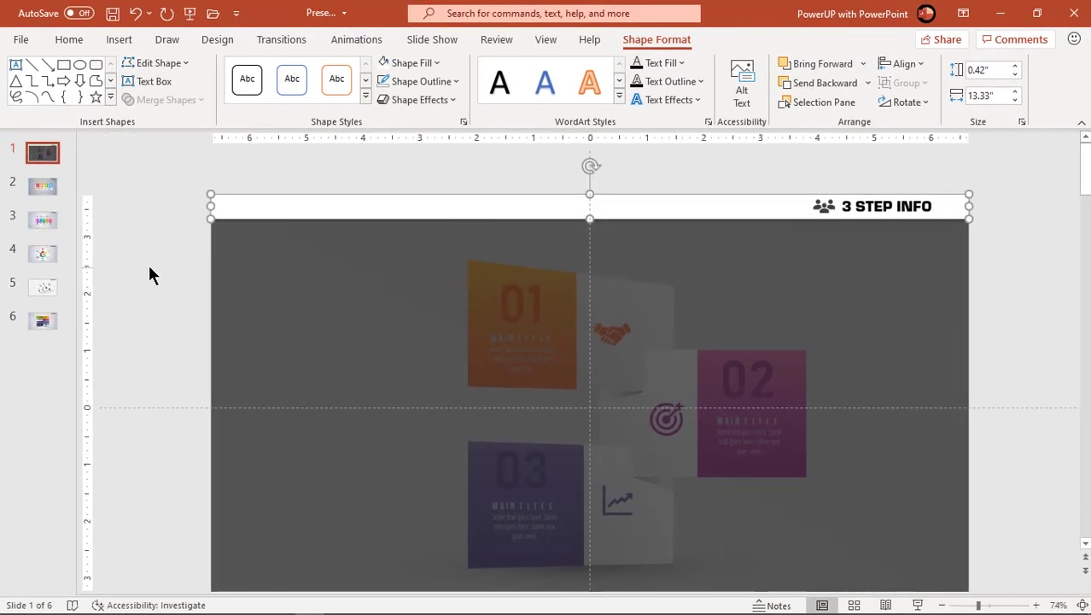
{"action": "left_click", "coordinate": [155, 266]}
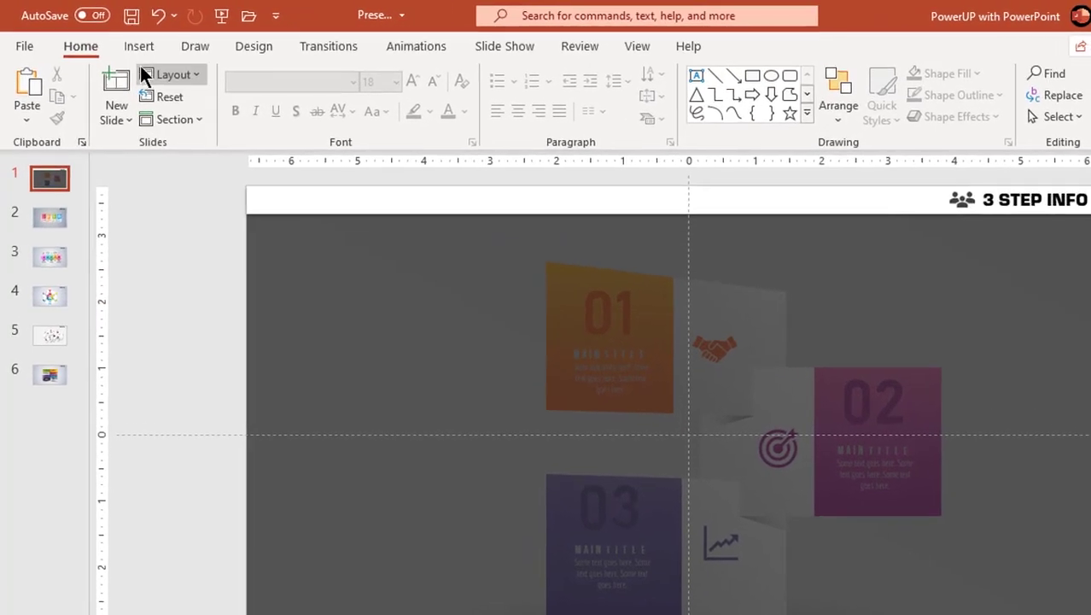
{"action": "left_click", "coordinate": [118, 42]}
{"action": "left_click", "coordinate": [290, 126]}
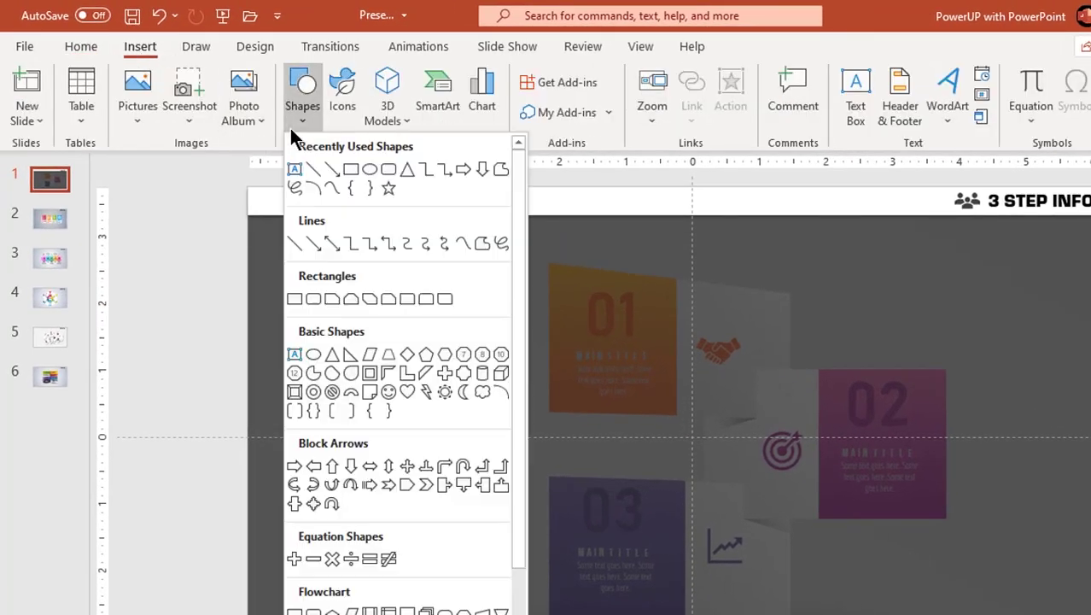
{"action": "left_click", "coordinate": [348, 170]}
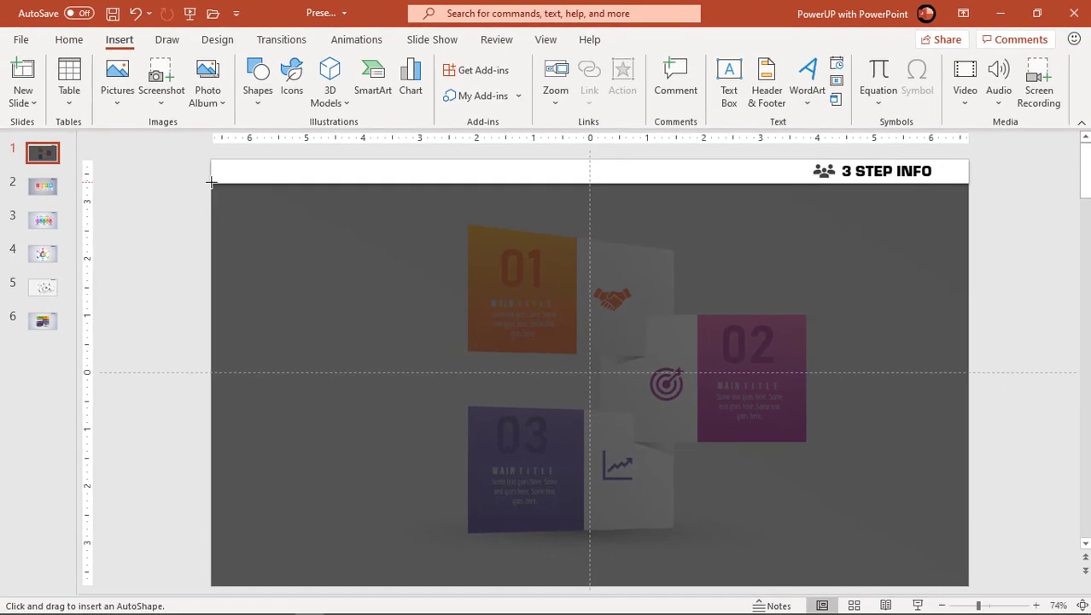
{"action": "left_click_drag", "start_coordinate": [212, 182], "coordinate": [338, 585]}
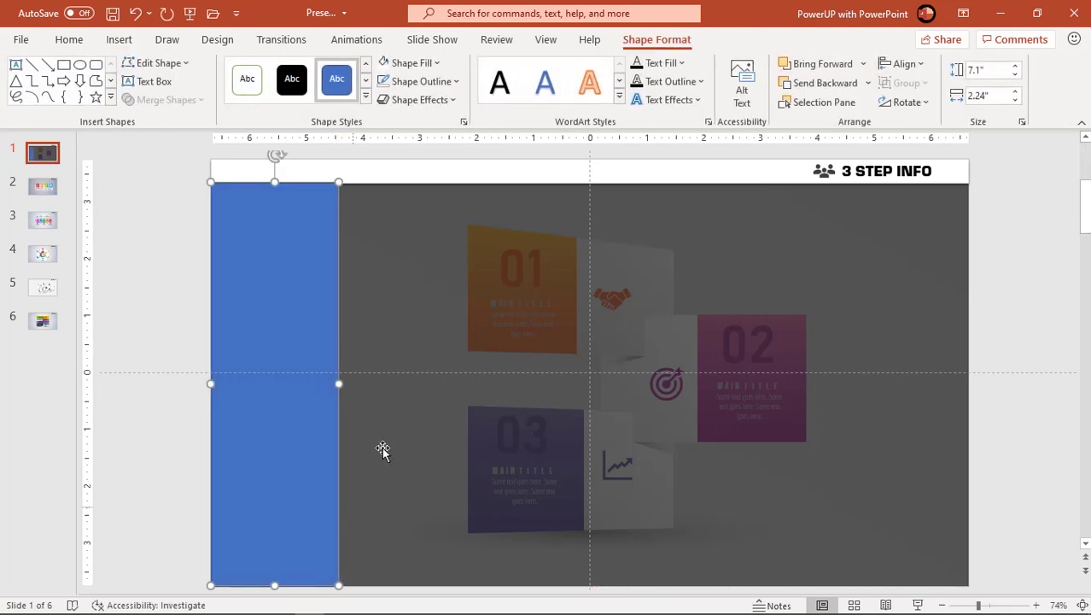
{"action": "left_click", "coordinate": [383, 65]}
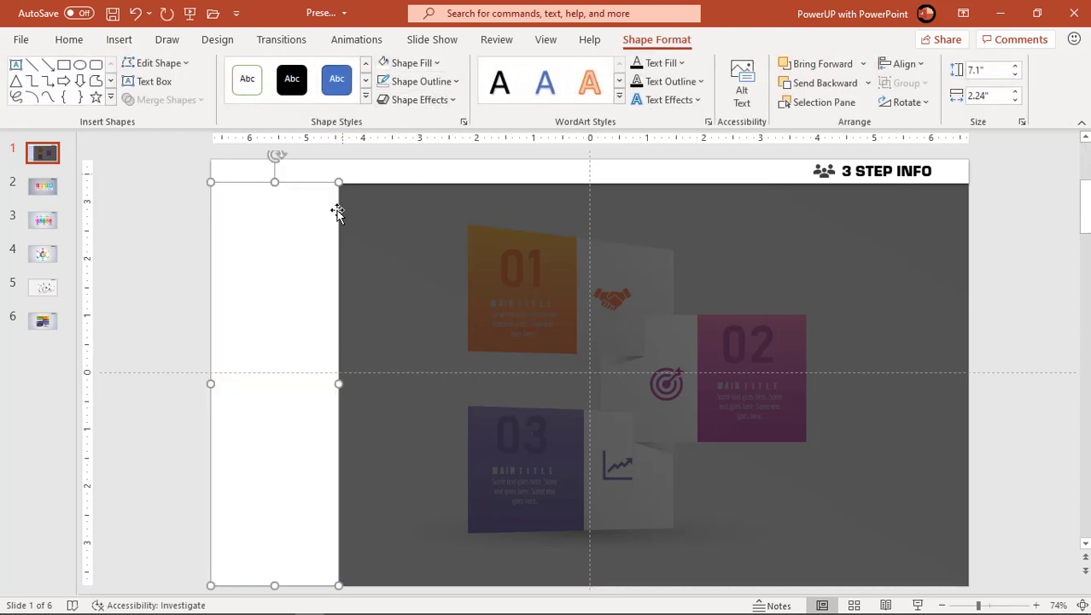
Give the white side panel an outer shadow cast to the right at 0° with a distance of 2 pt
{"action": "right_click", "coordinate": [303, 490]}
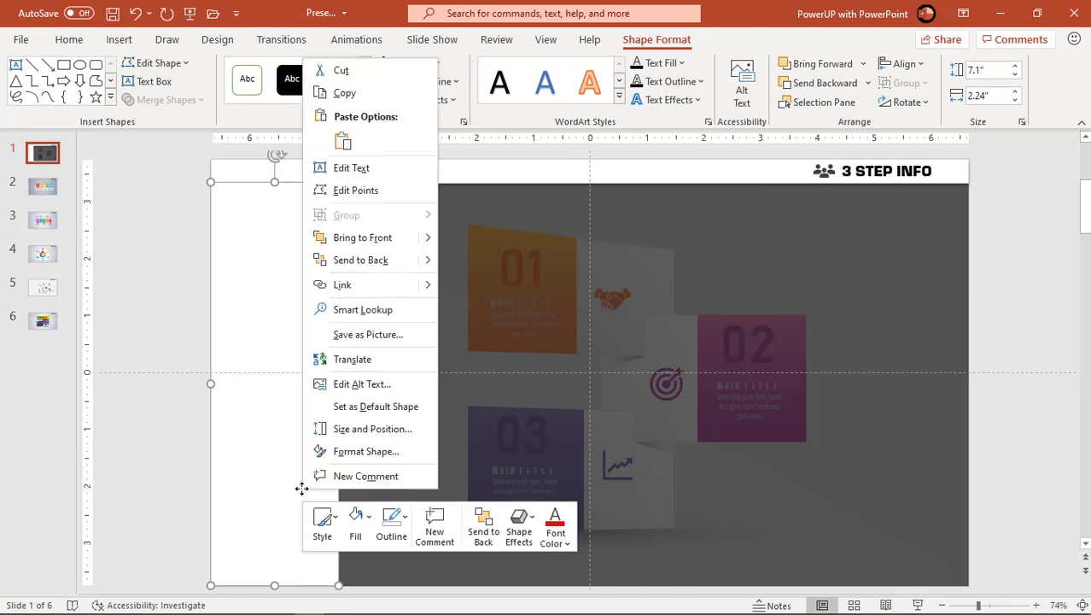
{"action": "left_click", "coordinate": [340, 451]}
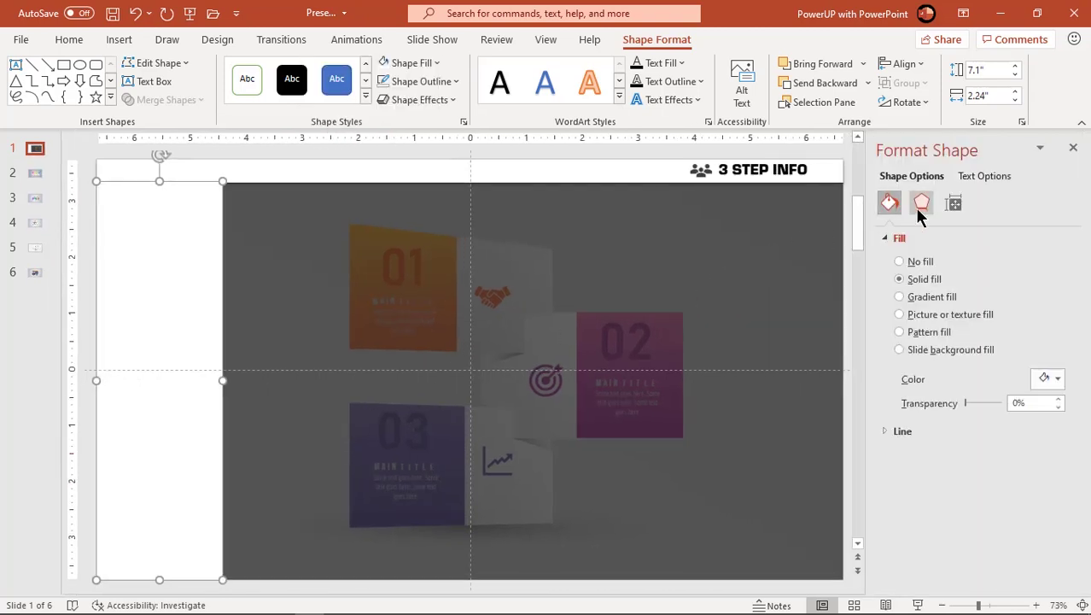
{"action": "left_click", "coordinate": [919, 209]}
{"action": "left_click", "coordinate": [1045, 259]}
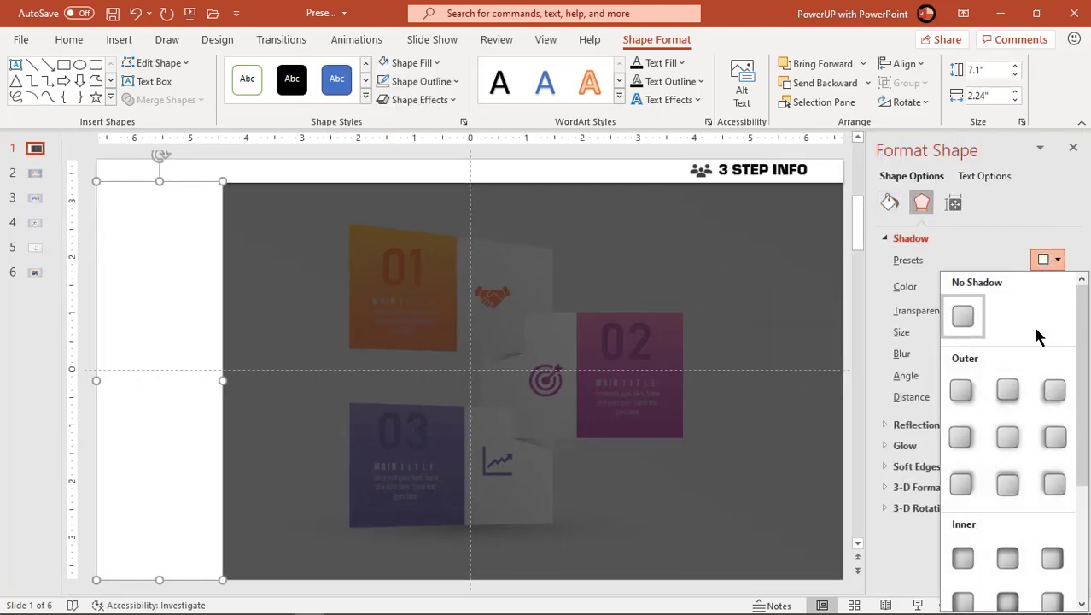
{"action": "left_click", "coordinate": [962, 437]}
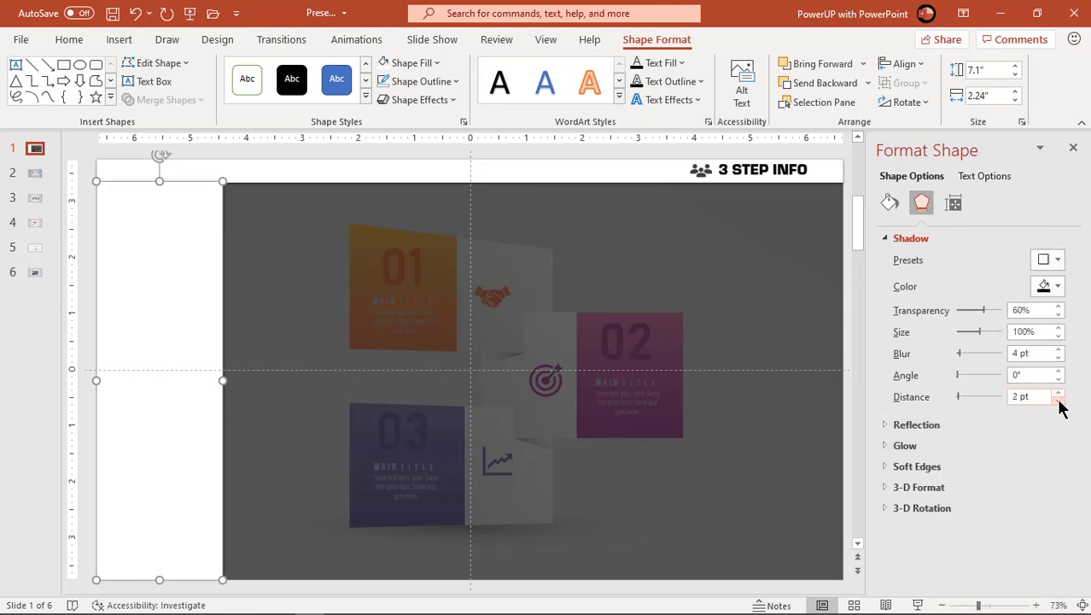
Bring the header bar together with its 3 STEP INFO title and icon in front of the side panel
{"action": "left_click", "coordinate": [603, 176]}
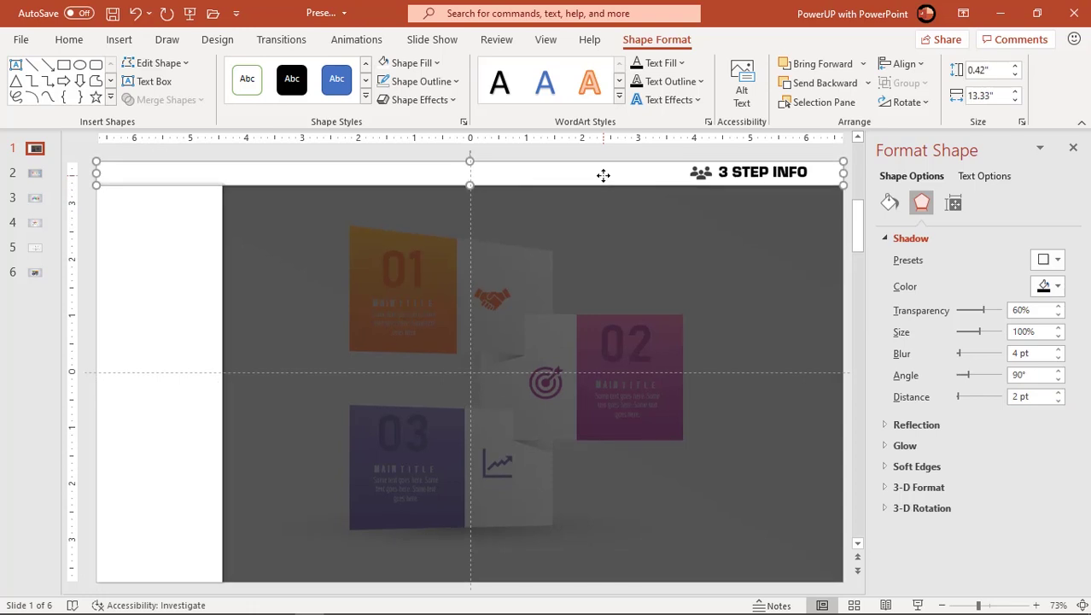
{"action": "left_click", "coordinate": [703, 173]}
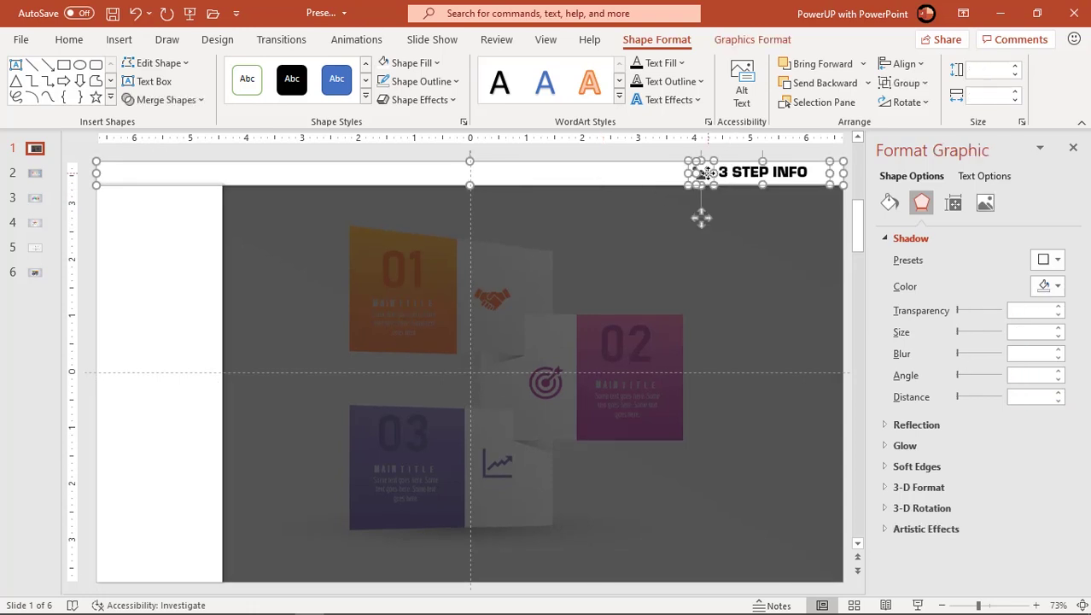
{"action": "right_click", "coordinate": [743, 167]}
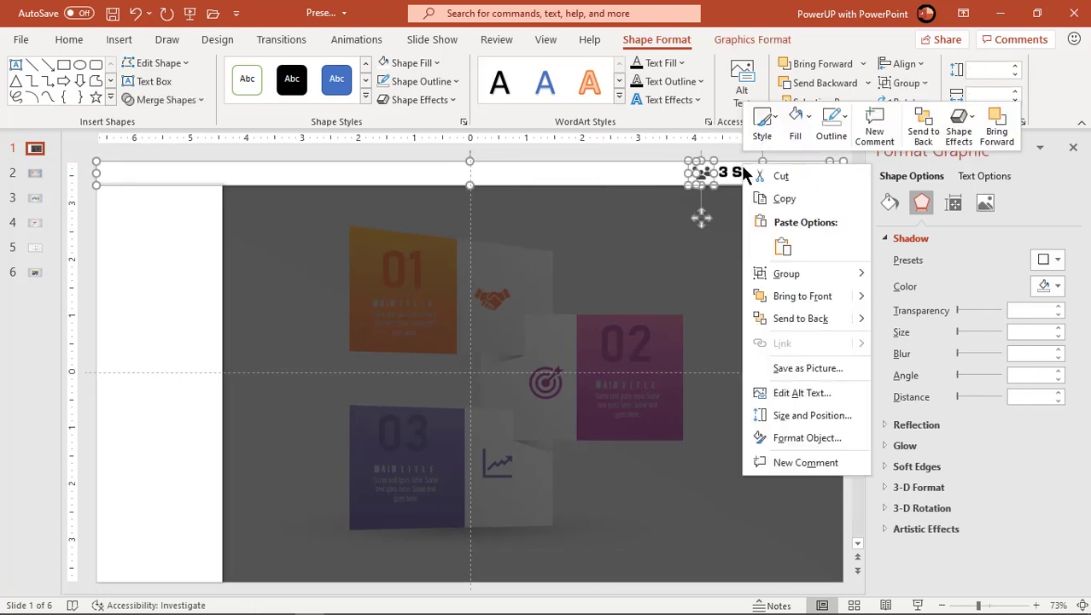
{"action": "left_click", "coordinate": [779, 299]}
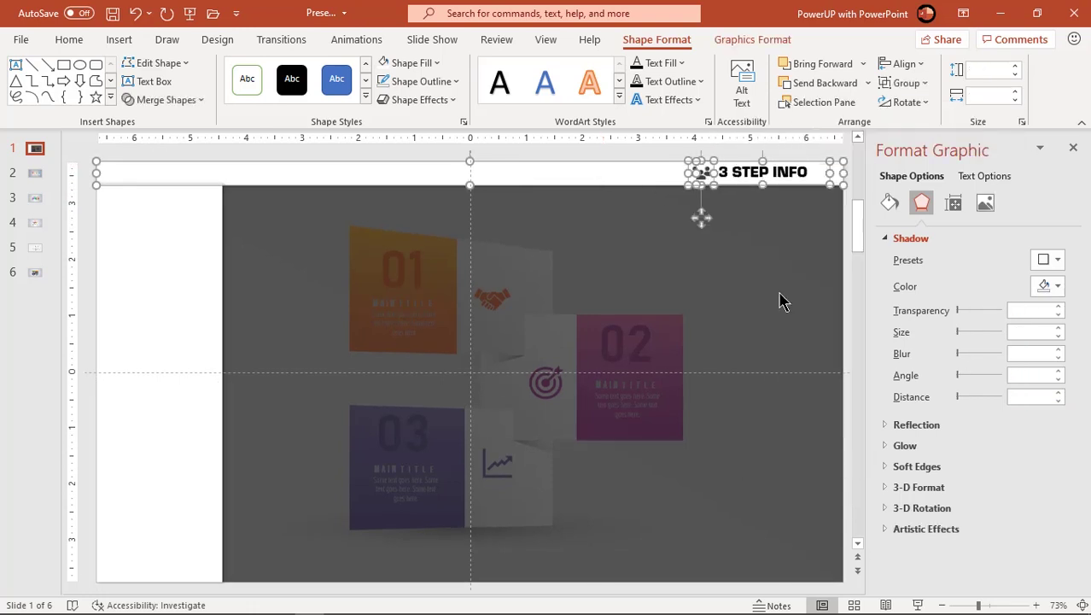
{"action": "left_click", "coordinate": [844, 265]}
{"action": "scroll", "coordinate": [826, 291], "scroll_direction": "down", "scroll_amount": 1}
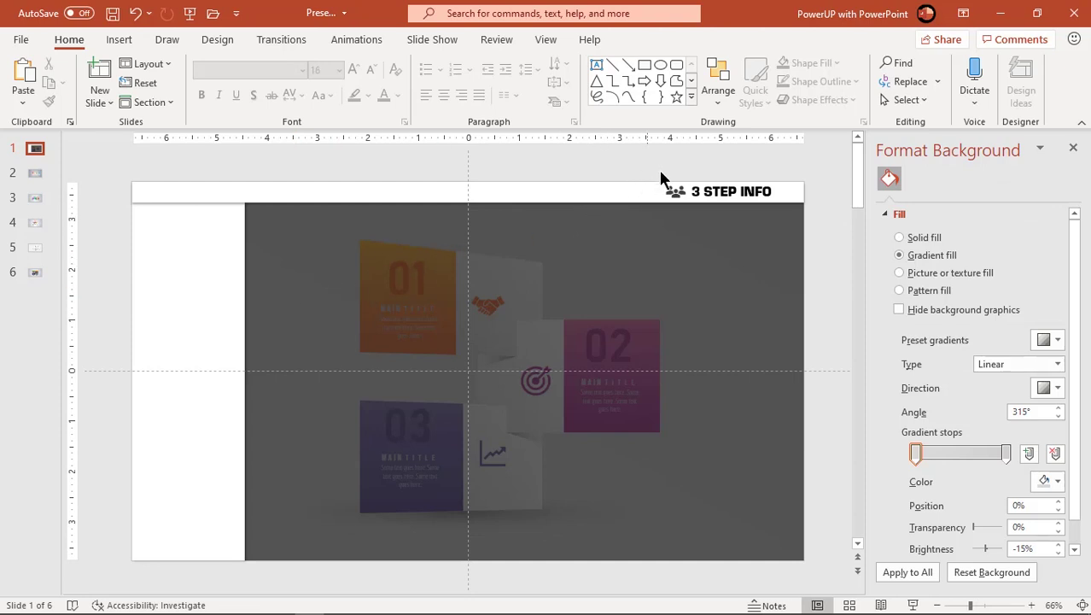
Place copies of the 3 STEP INFO title and icon and slide 2's 4 STEP INFO title and icon one below the other in the side panel
{"action": "left_click_drag", "start_coordinate": [645, 155], "coordinate": [794, 230]}
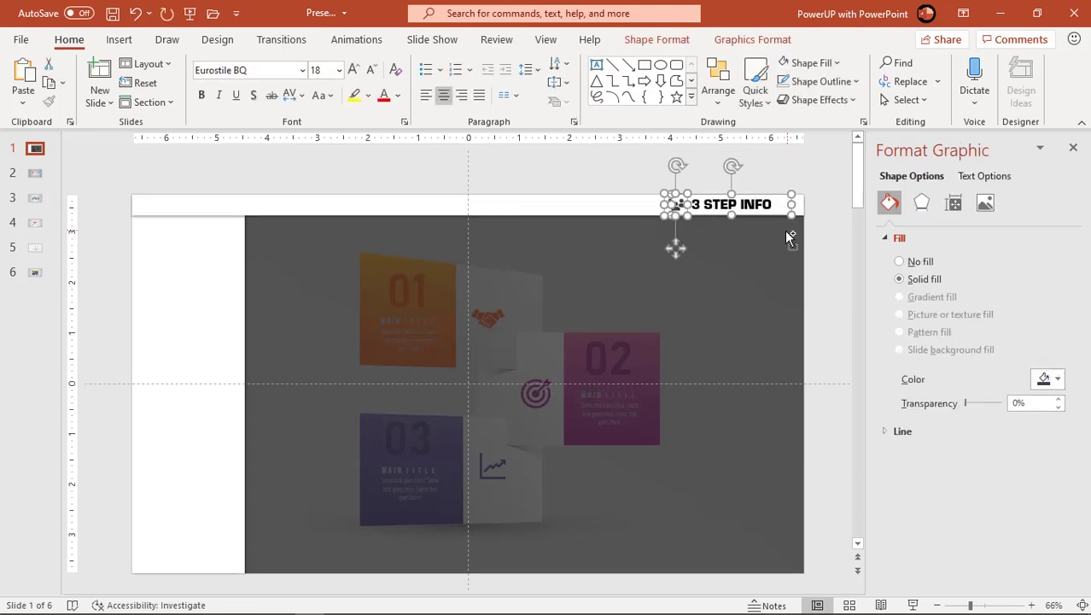
{"action": "left_click_drag", "start_coordinate": [675, 248], "coordinate": [141, 279]}
{"action": "left_click", "coordinate": [35, 174]}
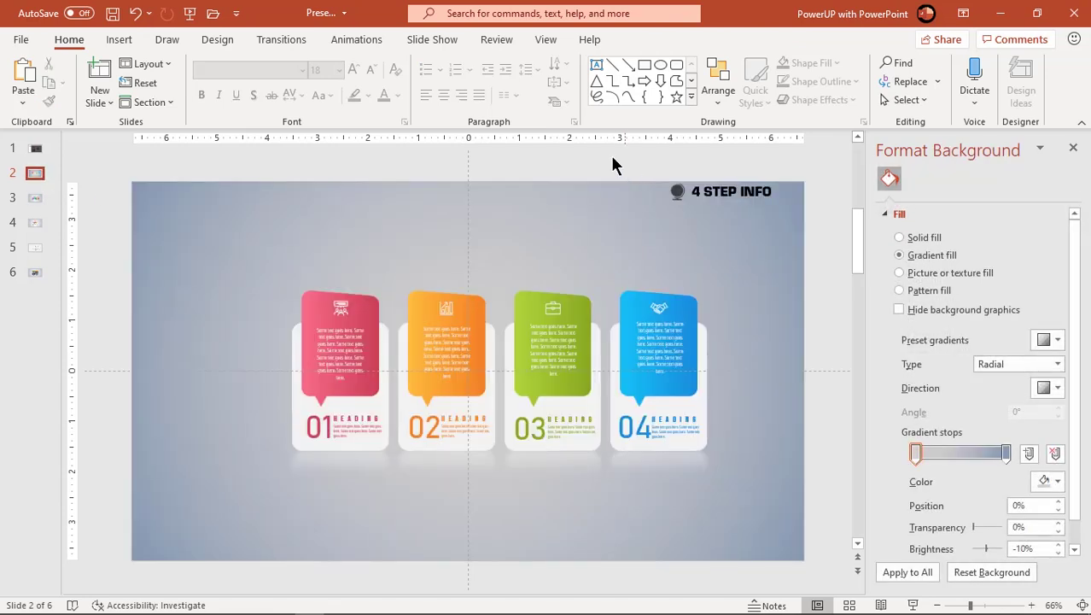
{"action": "left_click_drag", "start_coordinate": [695, 213], "coordinate": [816, 245]}
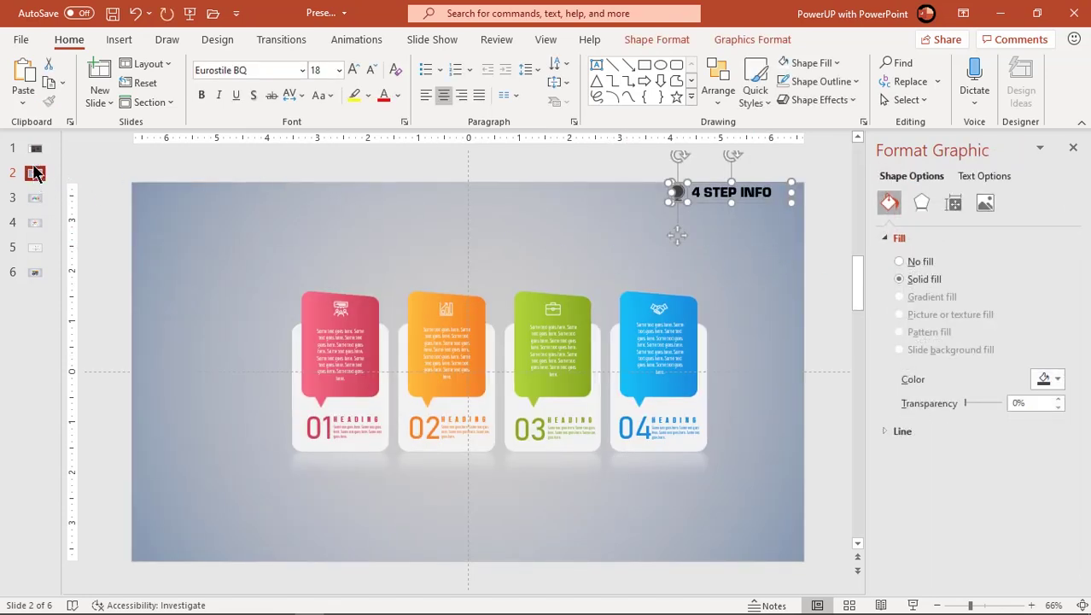
{"action": "left_click", "coordinate": [35, 150]}
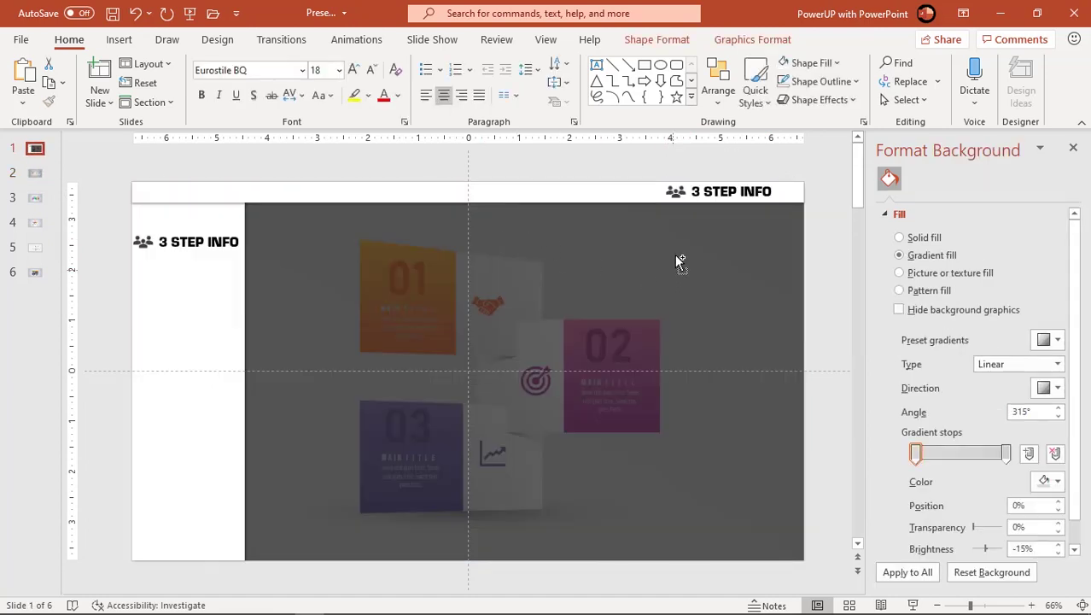
{"action": "key", "text": "ctrl+v"}
{"action": "left_click_drag", "start_coordinate": [677, 239], "coordinate": [141, 329]}
Copy the 5 STEP INFO title and icon from slide 3 into slide 1's side panel, below the 4 STEP INFO entry
{"action": "left_click", "coordinate": [37, 197]}
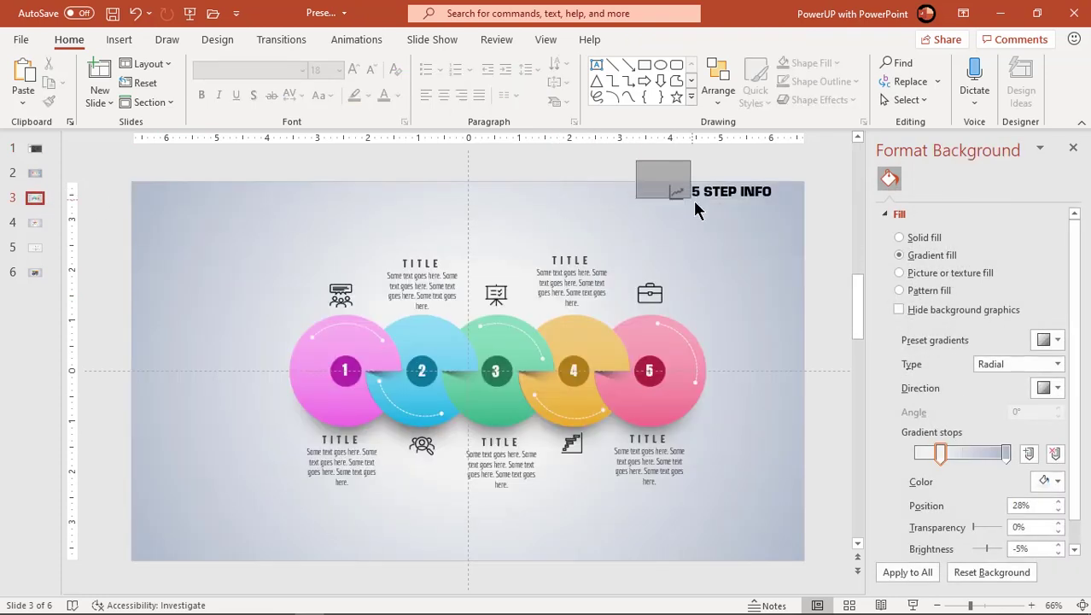
{"action": "left_click_drag", "start_coordinate": [696, 207], "coordinate": [795, 234]}
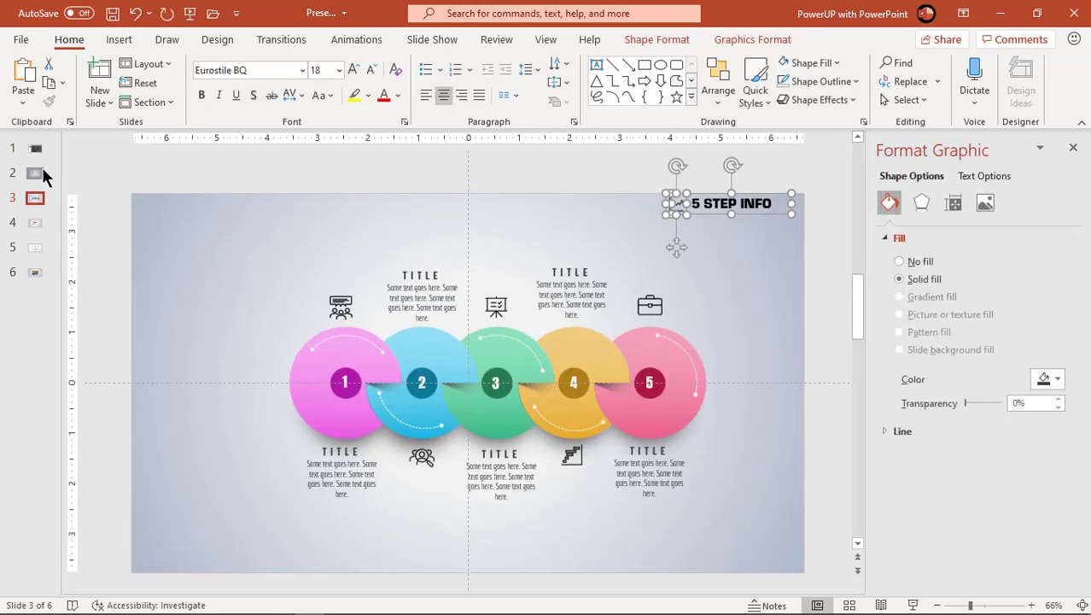
{"action": "left_click", "coordinate": [35, 149]}
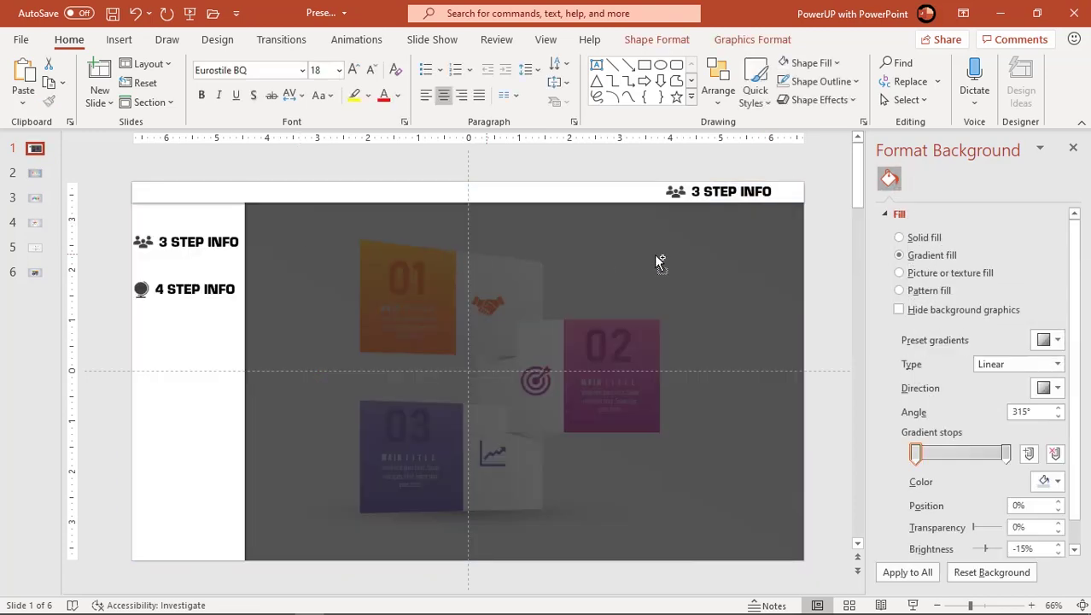
{"action": "key", "text": "ctrl+v"}
{"action": "left_click_drag", "start_coordinate": [674, 244], "coordinate": [143, 371]}
Copy the 6 STEP INFO title and icon from slide 4 into slide 1's side panel, below the 5 STEP INFO entry
{"action": "left_click", "coordinate": [47, 224]}
{"action": "left_click_drag", "start_coordinate": [636, 160], "coordinate": [145, 416]}
{"action": "key", "text": "ctrl+c"}
{"action": "left_click", "coordinate": [35, 148]}
{"action": "key", "text": "ctrl+v"}
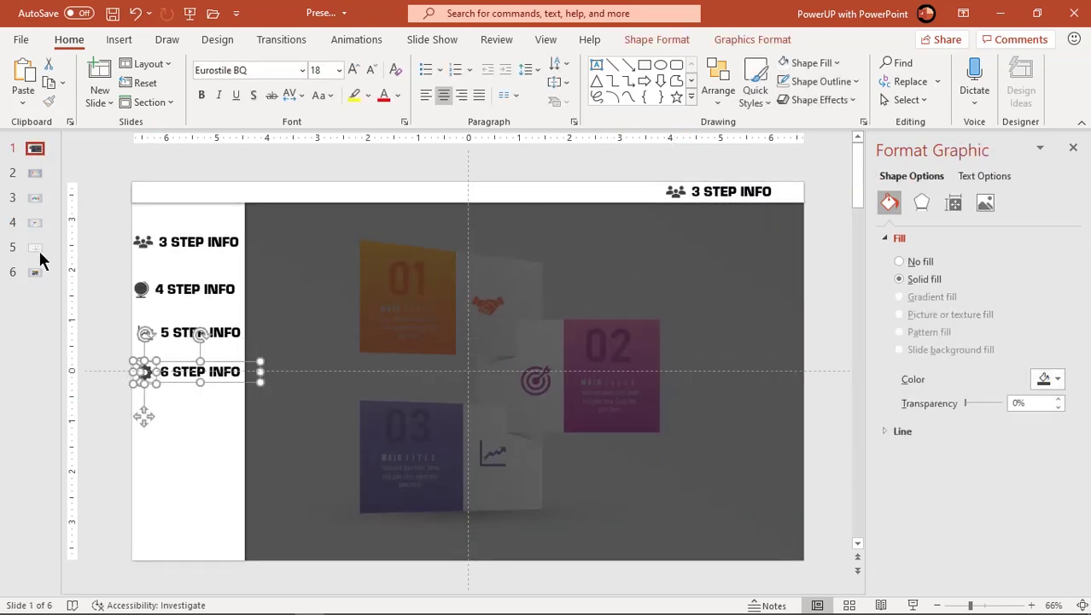
Copy the 7 STEP INFO title and icon from slide 5 into slide 1's side panel, below the 6 STEP INFO entry
{"action": "left_click", "coordinate": [35, 247]}
{"action": "left_click_drag", "start_coordinate": [595, 160], "coordinate": [796, 227]}
{"action": "key", "text": "ctrl+c"}
{"action": "left_click", "coordinate": [39, 149]}
{"action": "key", "text": "ctrl+v"}
{"action": "left_click_drag", "start_coordinate": [674, 245], "coordinate": [145, 465]}
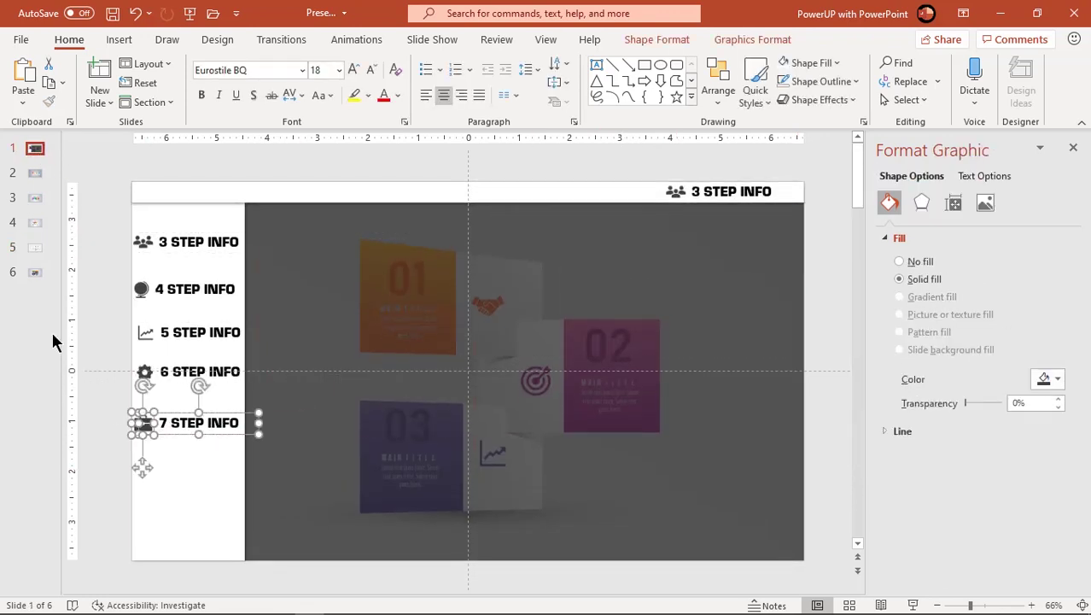
Copy the 8 STEP INFO title and icon from slide 6 into slide 1's side panel, below the 7 STEP INFO entry
{"action": "left_click", "coordinate": [35, 272]}
{"action": "left_click_drag", "start_coordinate": [613, 161], "coordinate": [803, 243]}
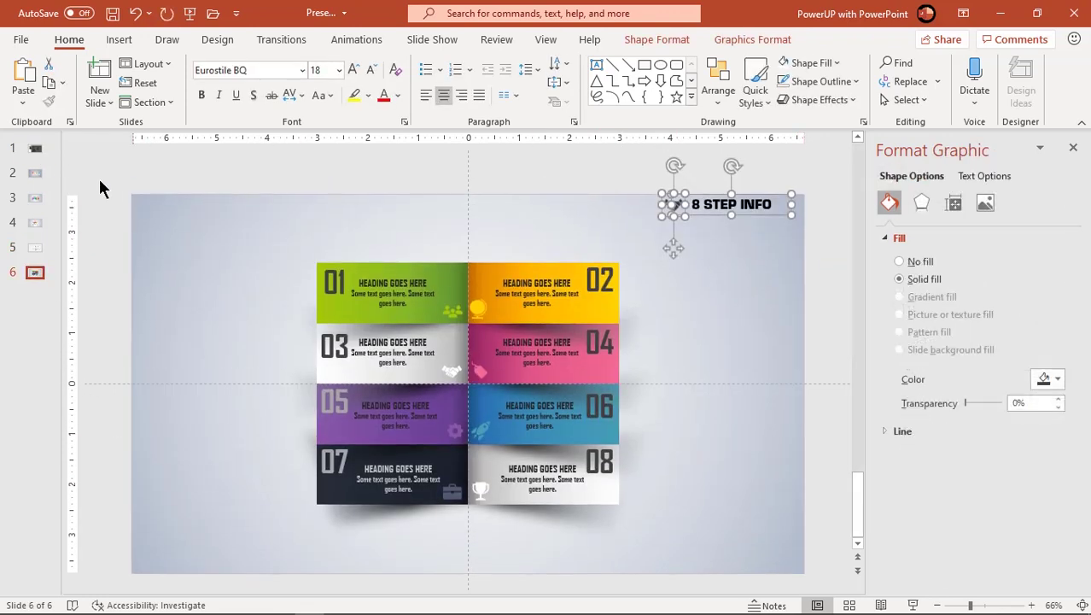
{"action": "key", "text": "ctrl+c"}
{"action": "left_click", "coordinate": [35, 147]}
{"action": "key", "text": "ctrl+v"}
{"action": "left_click_drag", "start_coordinate": [673, 246], "coordinate": [143, 512]}
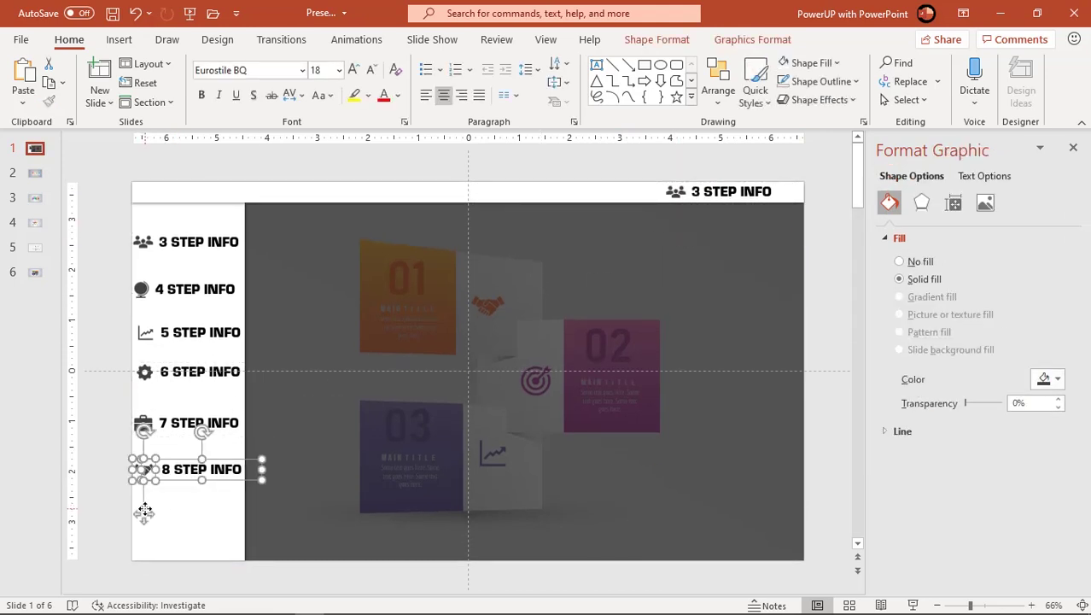
Reduce the font size of all six STEP INFO labels in the side panel to 16
{"action": "left_click", "coordinate": [114, 341]}
{"action": "left_click", "coordinate": [185, 236]}
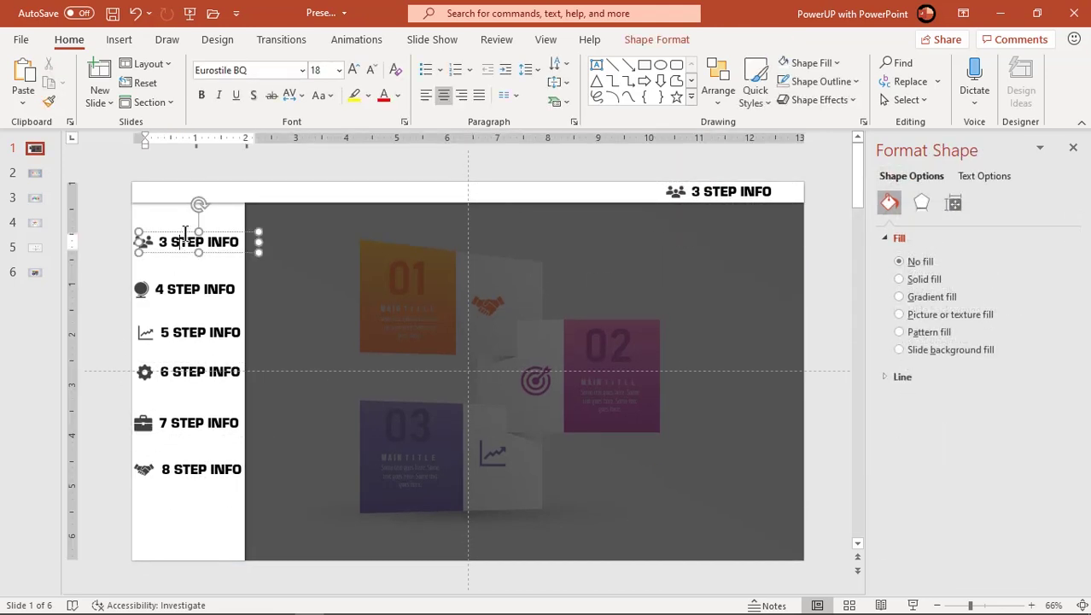
{"action": "left_click", "coordinate": [190, 288], "text": "shift"}
{"action": "left_click", "coordinate": [192, 332], "text": "shift"}
{"action": "left_click", "coordinate": [192, 371], "text": "shift"}
{"action": "left_click", "coordinate": [194, 418], "text": "shift"}
{"action": "left_click", "coordinate": [183, 468], "text": "shift"}
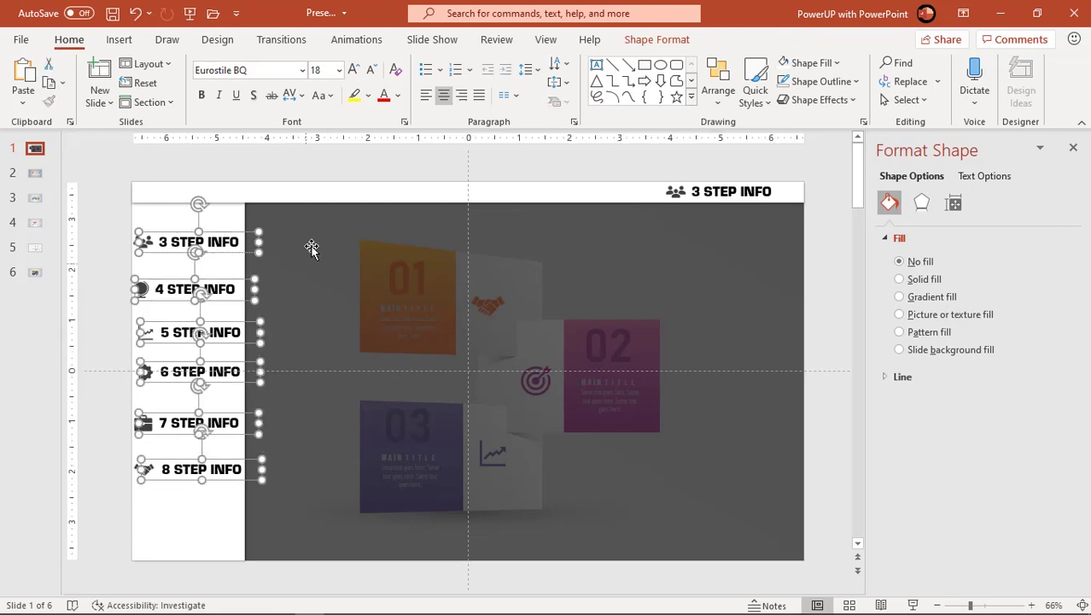
{"action": "left_click", "coordinate": [373, 77]}
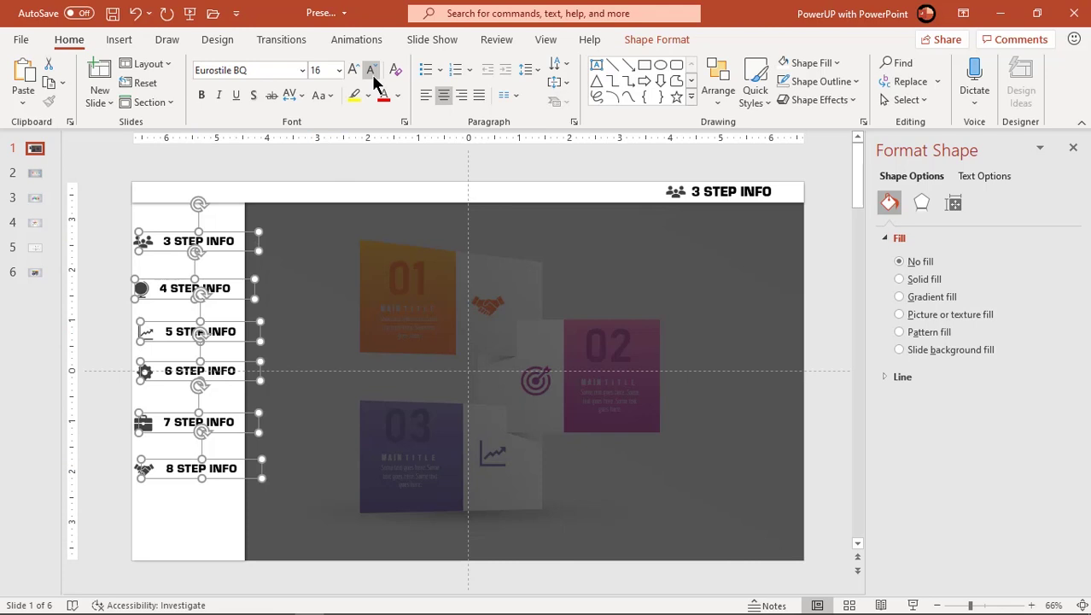
Right-align the six side panel labels with even vertical spacing, and move them slightly lower
{"action": "left_click", "coordinate": [655, 38]}
{"action": "left_click", "coordinate": [898, 65]}
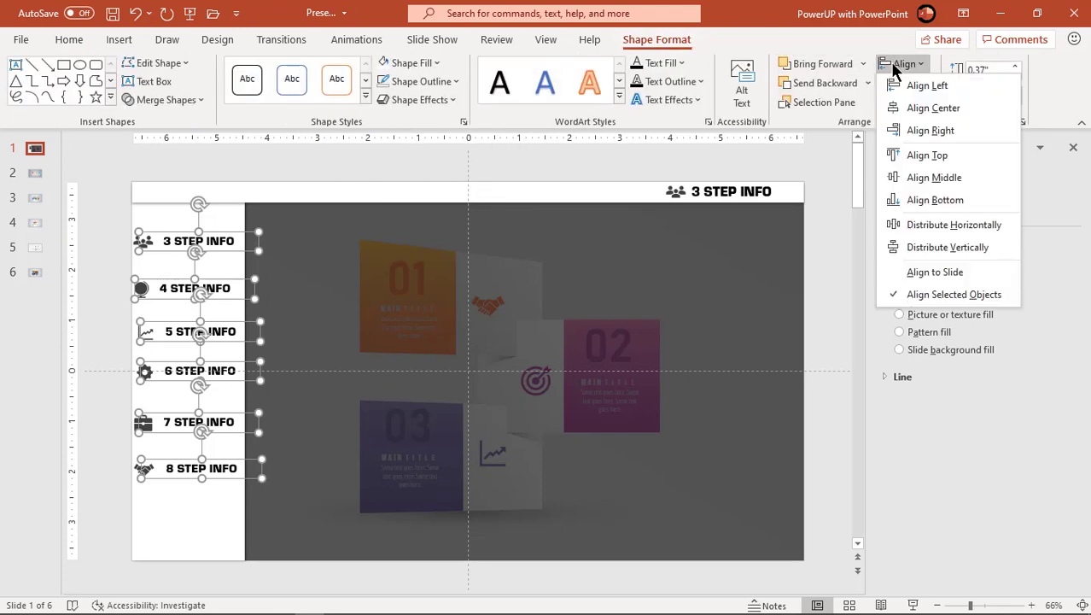
{"action": "left_click", "coordinate": [906, 130]}
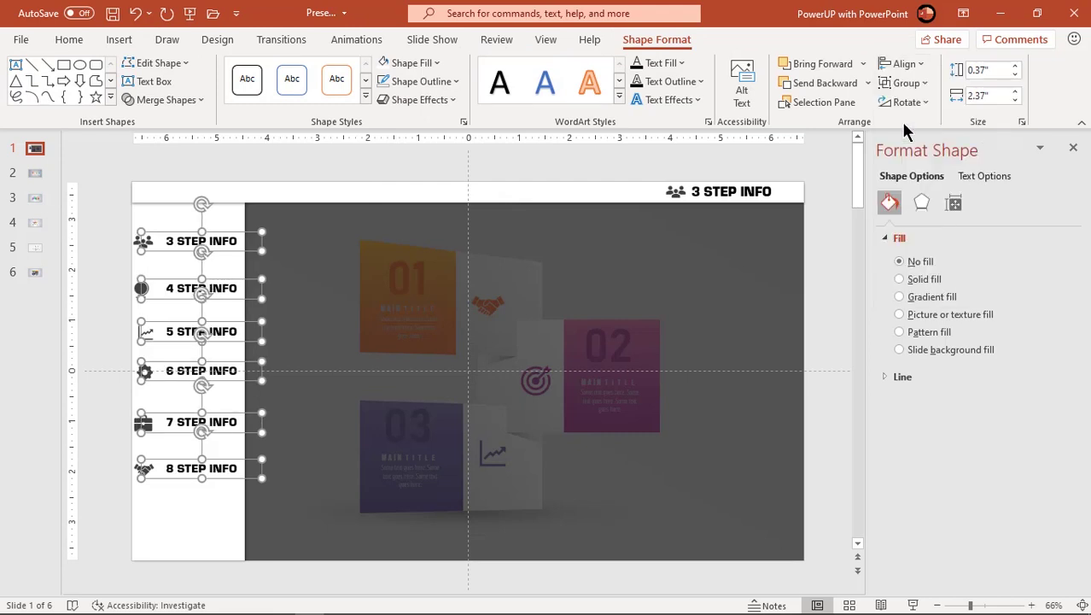
{"action": "left_click", "coordinate": [901, 63]}
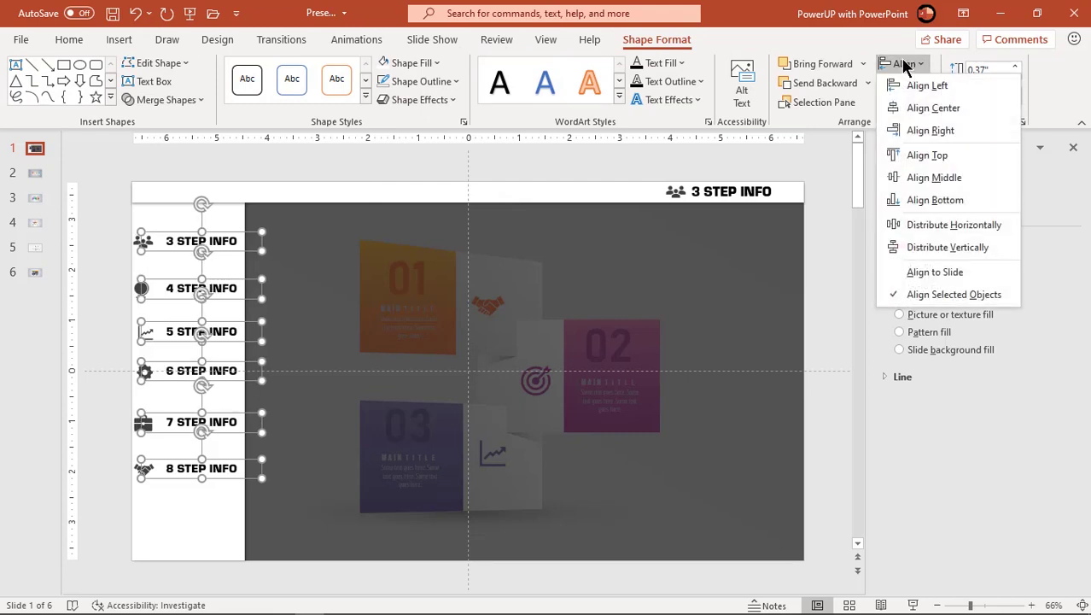
{"action": "left_click", "coordinate": [908, 248]}
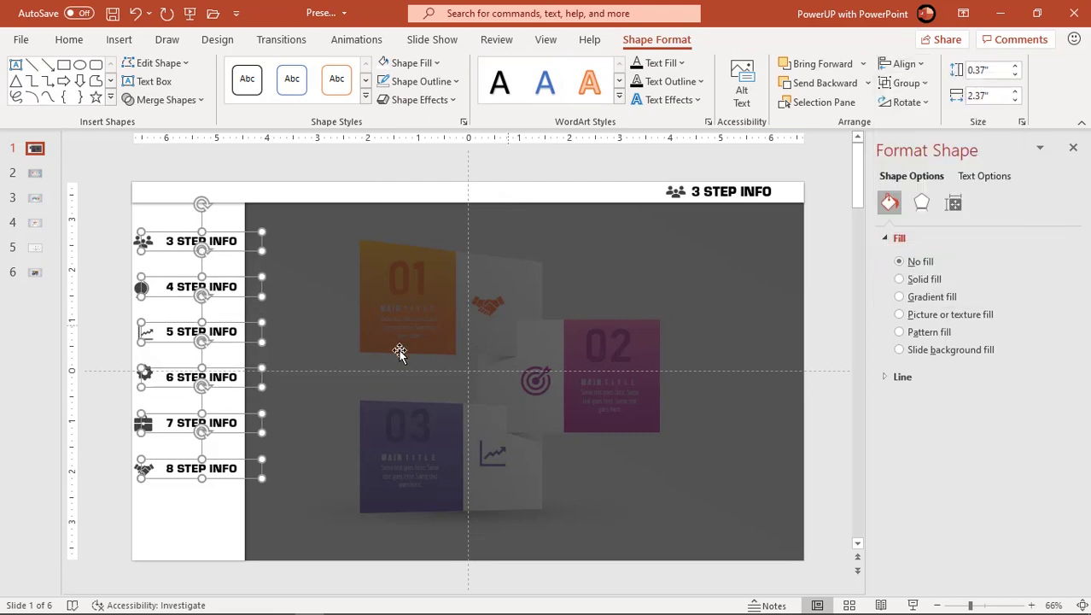
{"action": "left_click_drag", "start_coordinate": [234, 483], "coordinate": [233, 489]}
{"action": "left_click", "coordinate": [112, 269]}
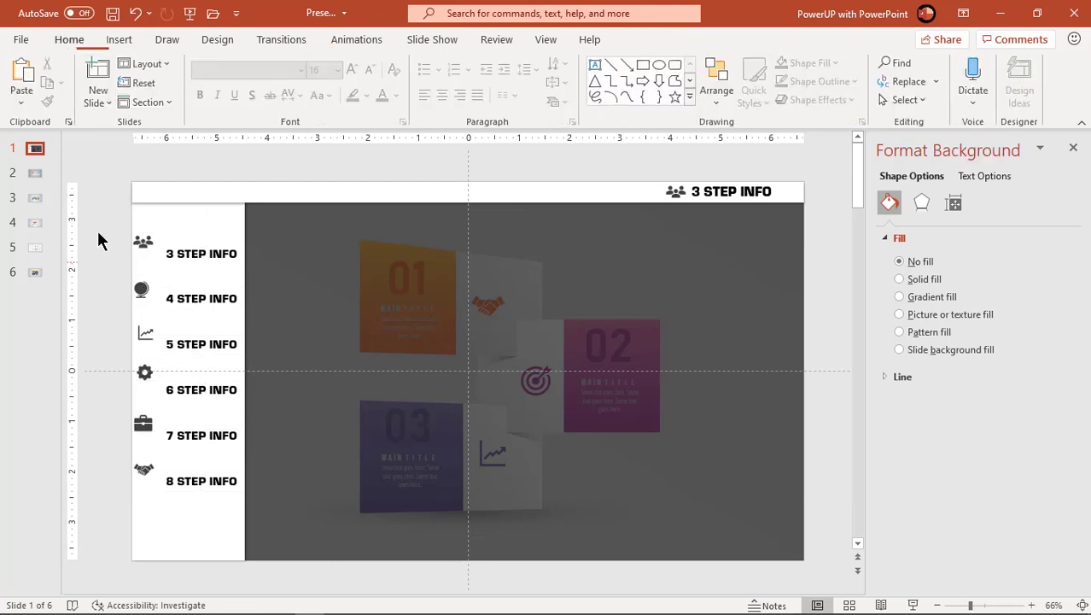
Resize the six side panel icons to 0.3" high and 0.3" wide
{"action": "left_click_drag", "start_coordinate": [95, 217], "coordinate": [169, 513]}
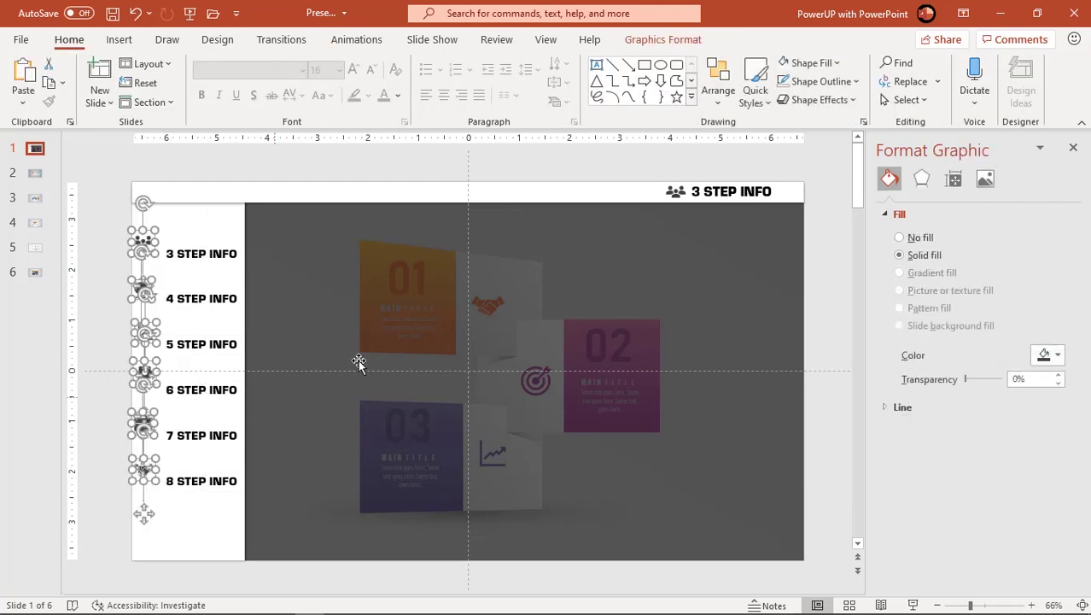
{"action": "left_click", "coordinate": [650, 41]}
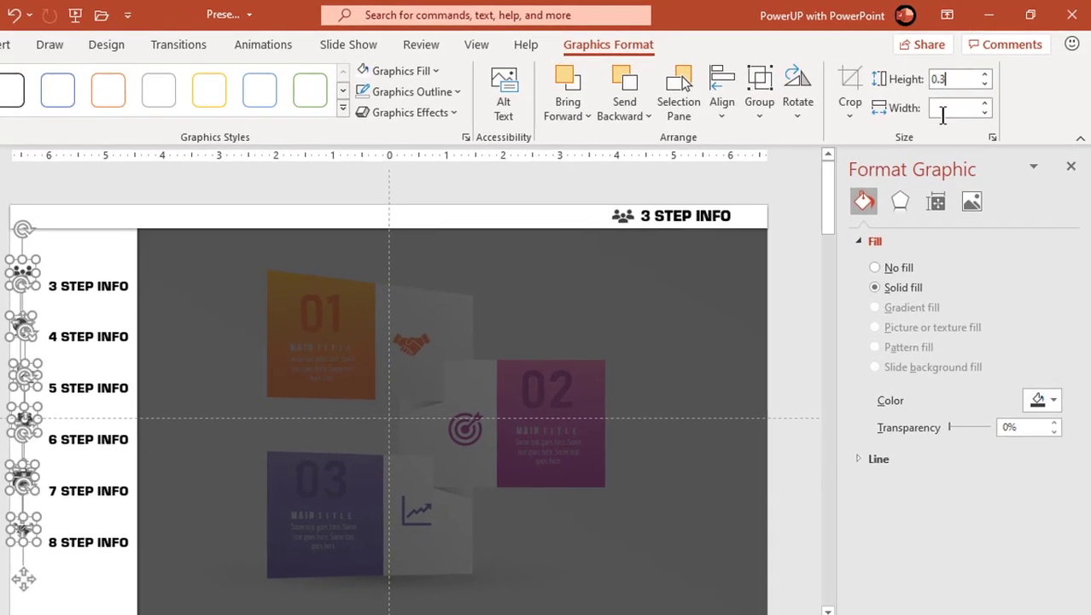
{"action": "type", "text": "0.3"}
{"action": "key", "text": "Tab"}
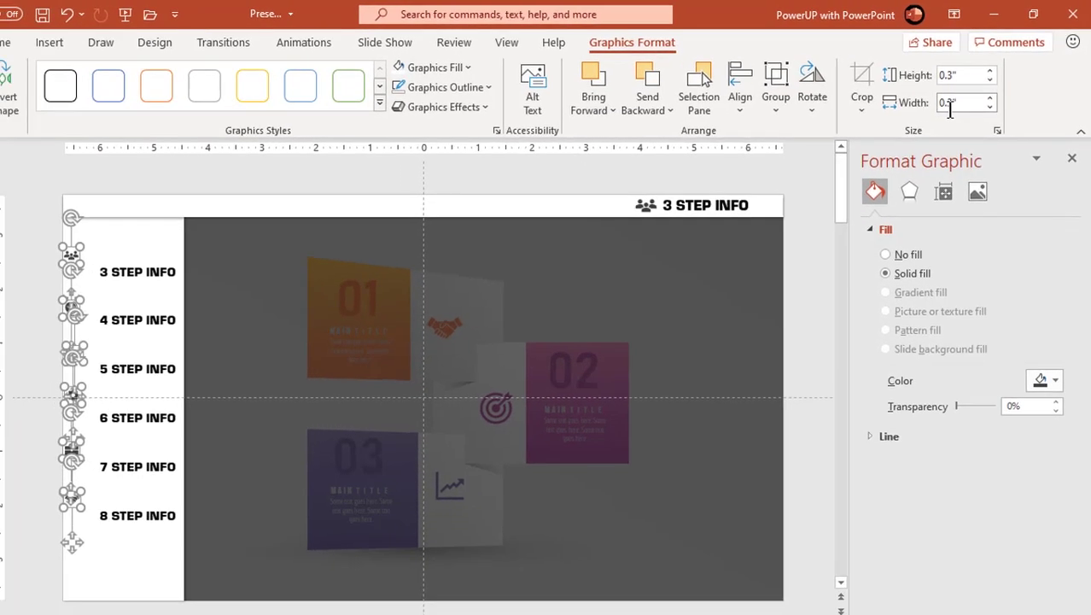
Place the people icon directly beside the 3 STEP INFO label and the handshake icon beside 8 STEP INFO
{"action": "scroll", "coordinate": [122, 244], "scroll_direction": "up", "scroll_amount": 4}
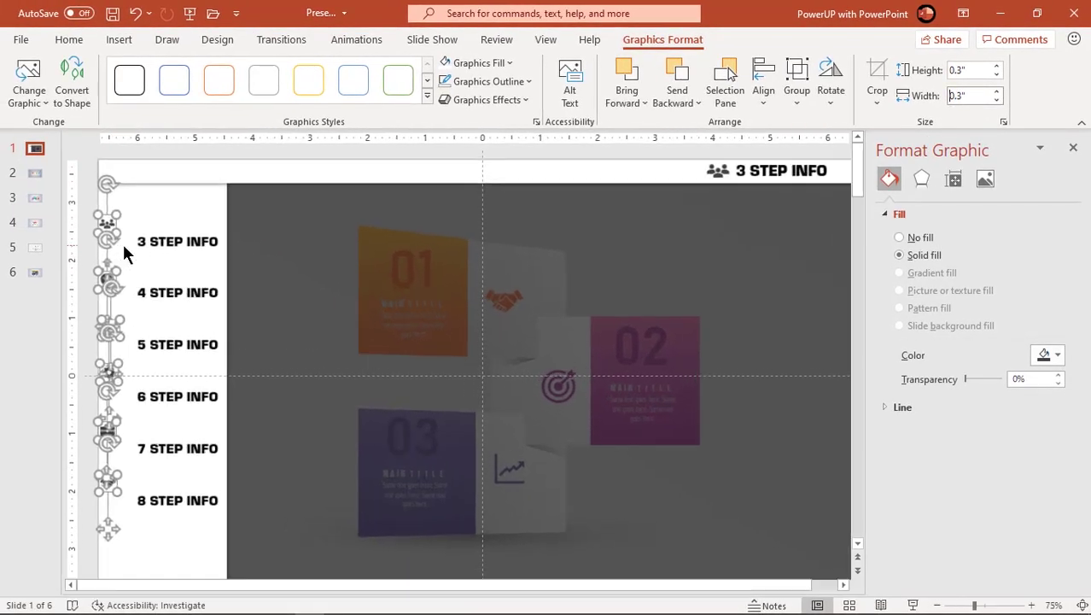
{"action": "left_click", "coordinate": [98, 209]}
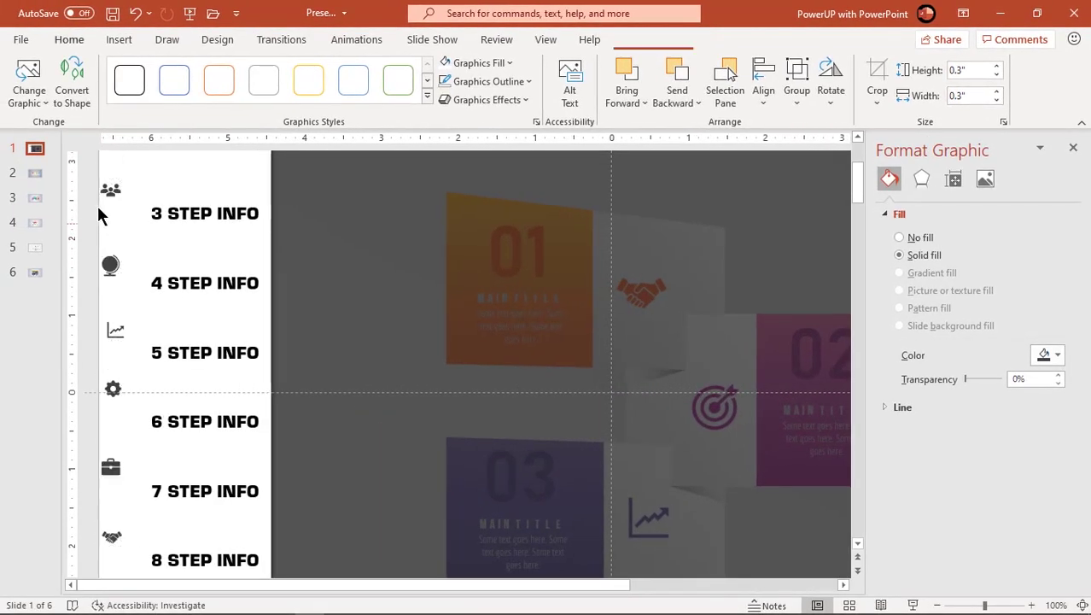
{"action": "left_click", "coordinate": [104, 188]}
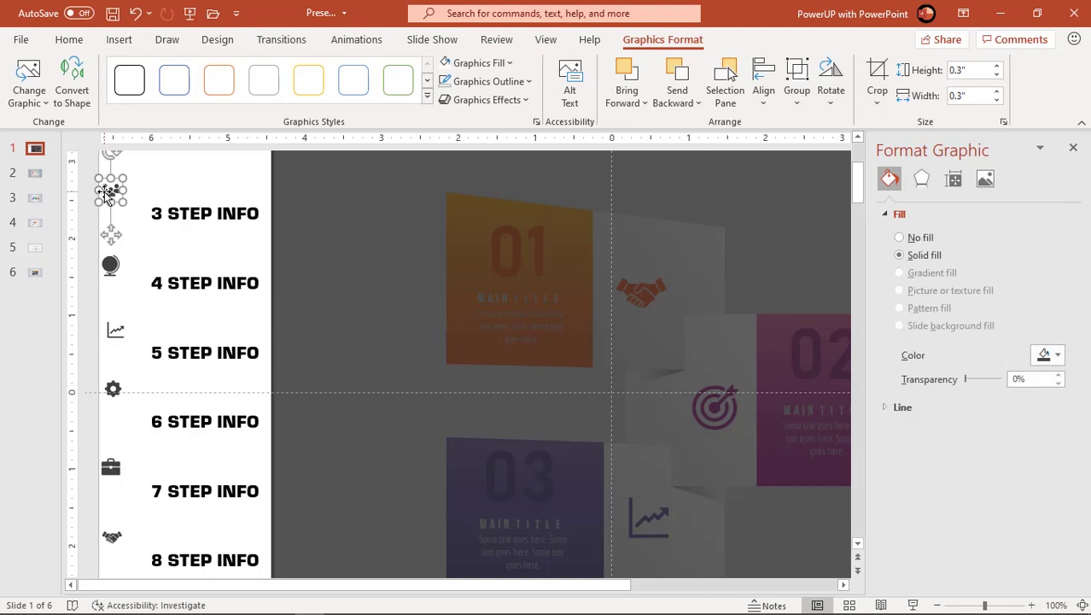
{"action": "left_click_drag", "start_coordinate": [108, 195], "coordinate": [129, 214]}
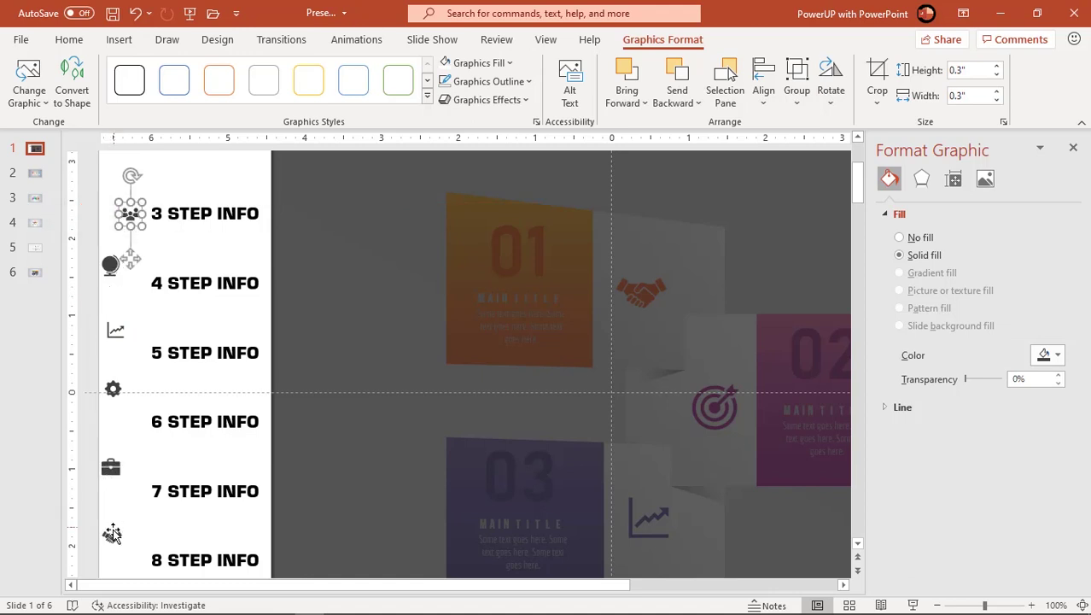
{"action": "left_click_drag", "start_coordinate": [112, 533], "coordinate": [129, 560]}
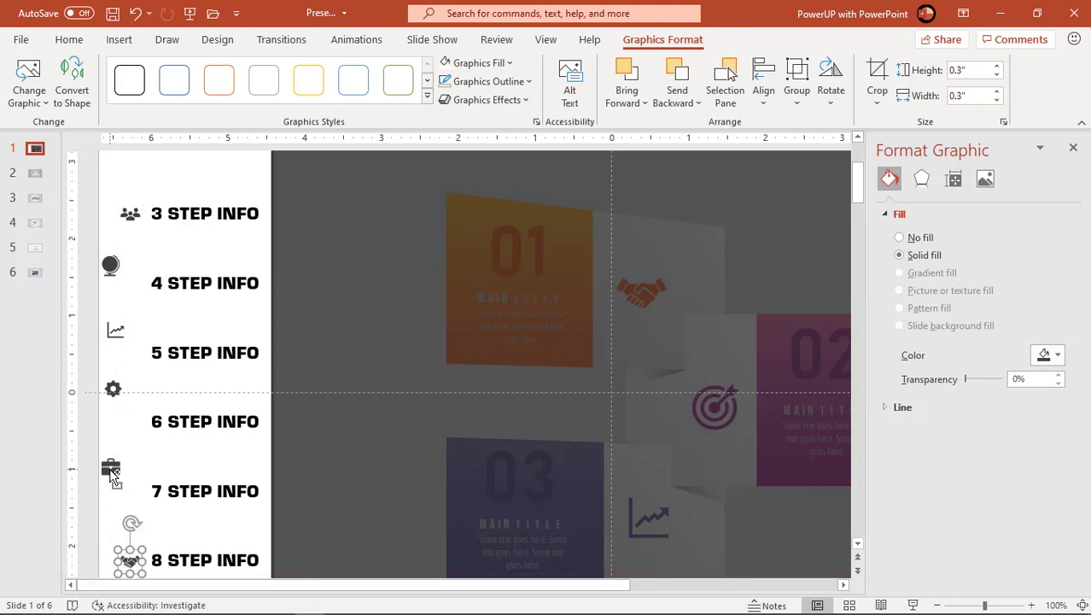
Right-align the six side panel icons with each other and distribute them evenly vertically
{"action": "left_click", "coordinate": [114, 472], "text": "shift"}
{"action": "left_click", "coordinate": [114, 390], "text": "shift"}
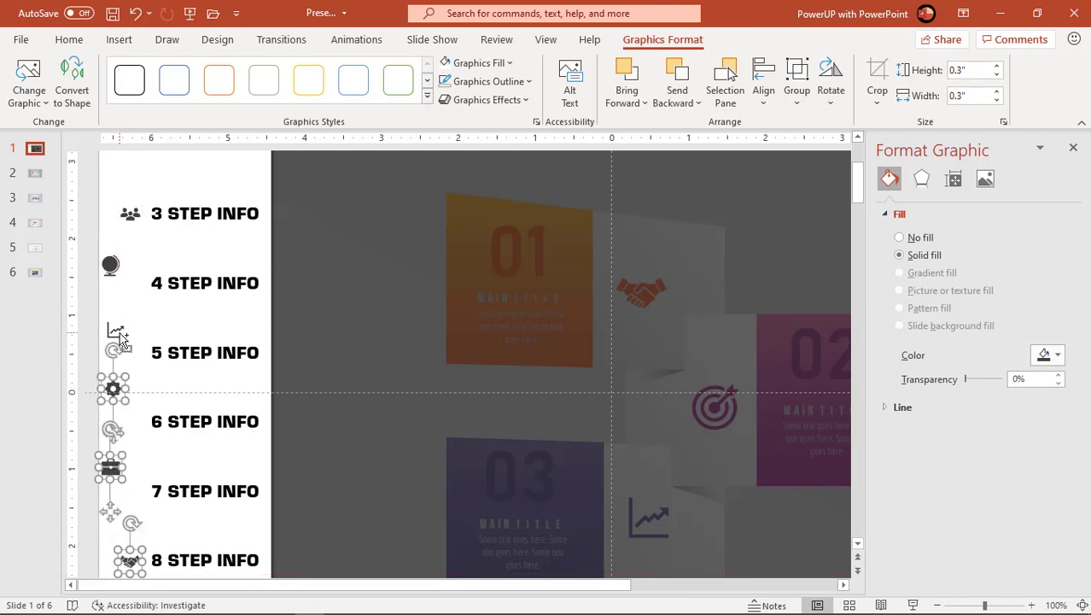
{"action": "left_click", "coordinate": [120, 334], "text": "shift"}
{"action": "left_click", "coordinate": [114, 266], "text": "shift"}
{"action": "left_click", "coordinate": [130, 213], "text": "shift"}
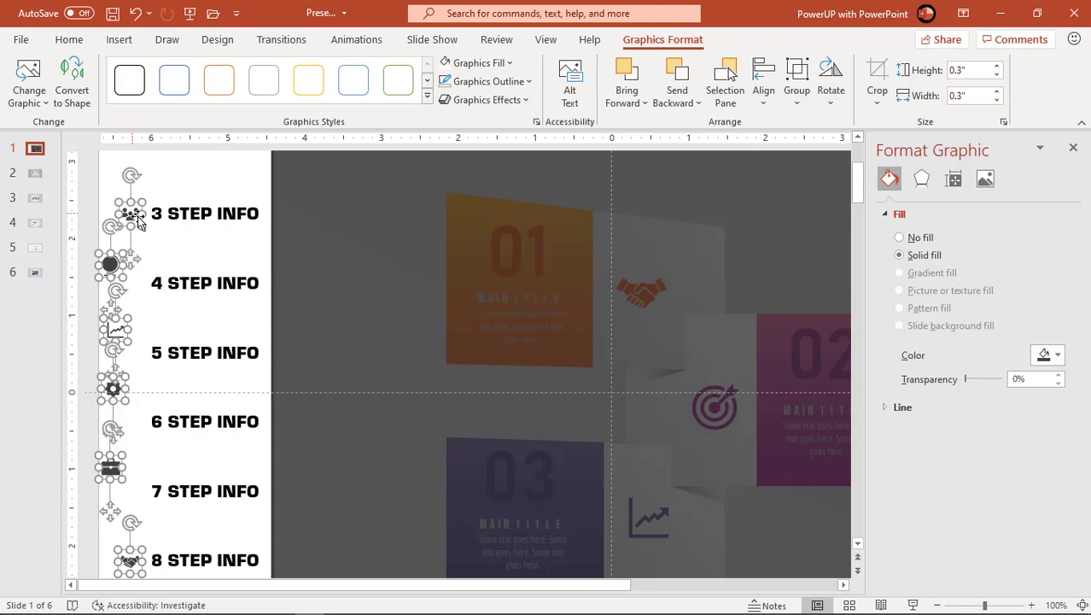
{"action": "left_click", "coordinate": [768, 102]}
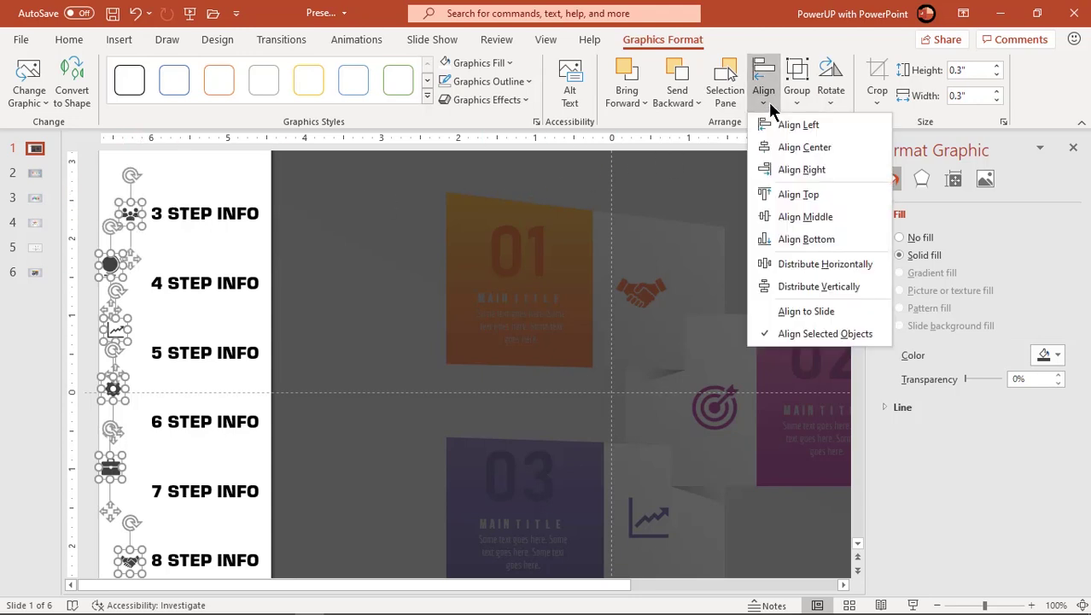
{"action": "left_click", "coordinate": [787, 168]}
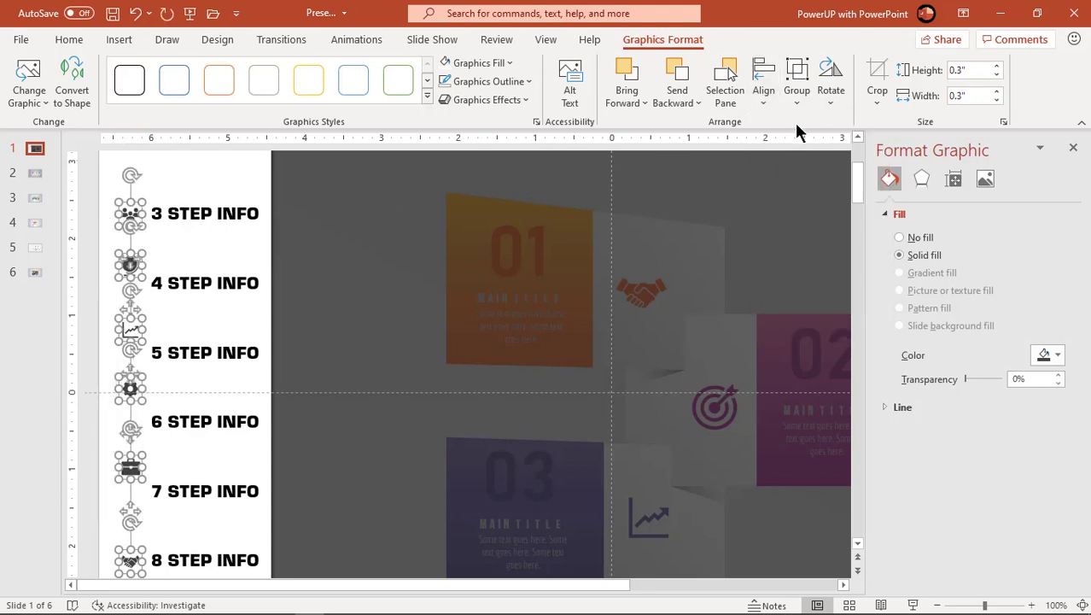
{"action": "left_click", "coordinate": [768, 102]}
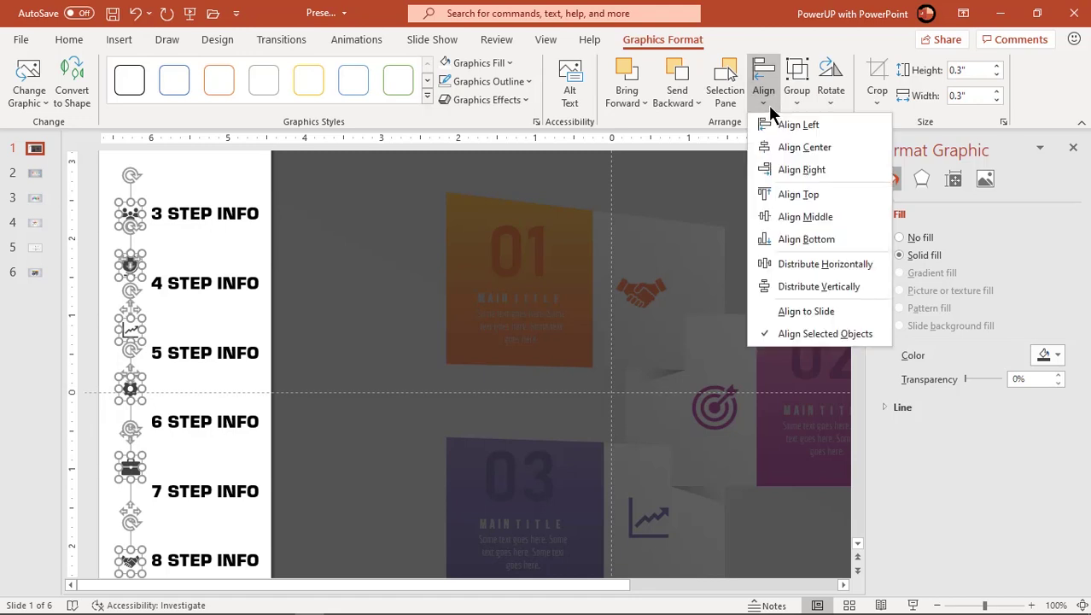
{"action": "left_click", "coordinate": [787, 287]}
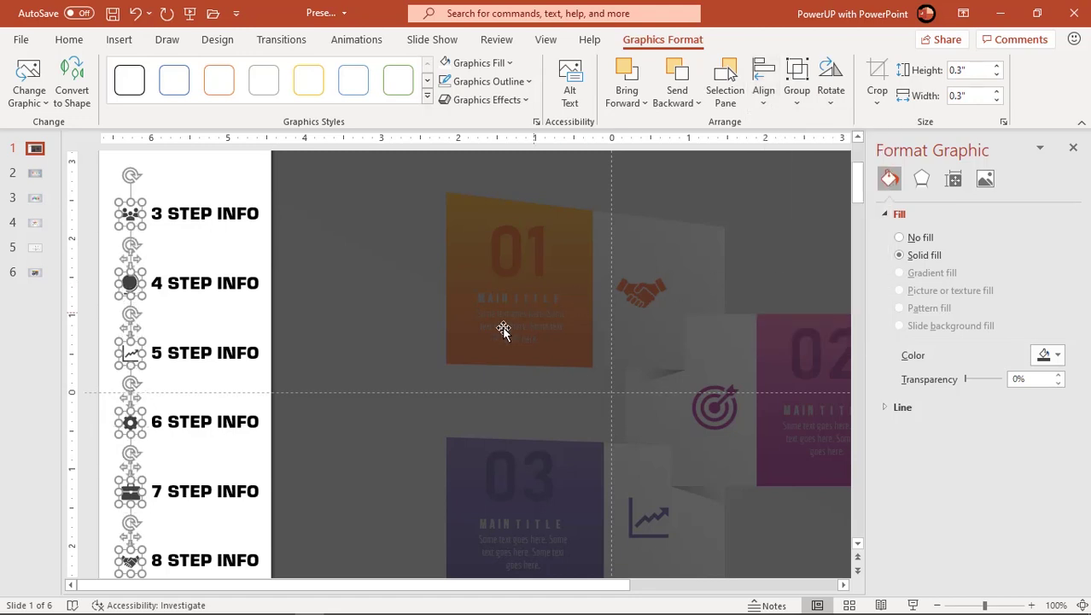
Shift all six side panel labels and their icons slightly to the left together
{"action": "scroll", "coordinate": [440, 373], "scroll_direction": "down", "scroll_amount": 3}
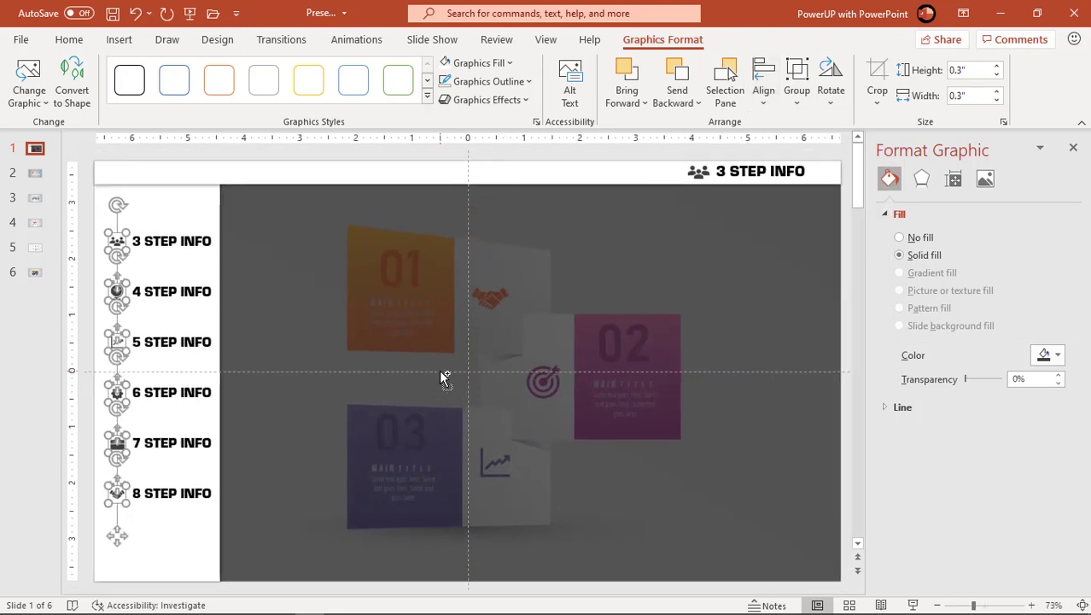
{"action": "key", "text": "Delete"}
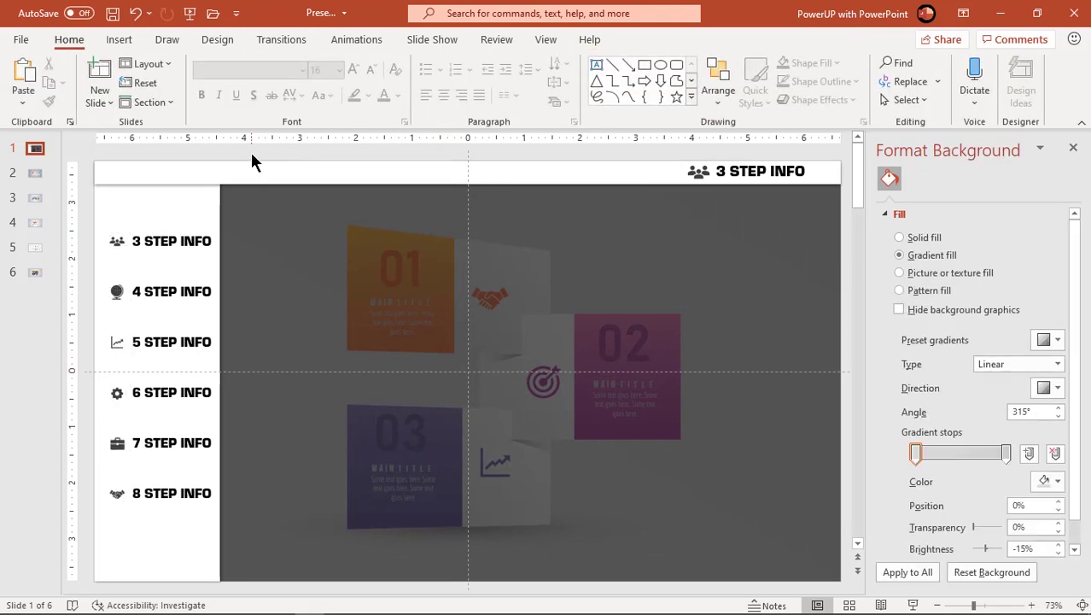
{"action": "left_click_drag", "start_coordinate": [88, 213], "coordinate": [238, 543]}
{"action": "key", "text": "Delete"}
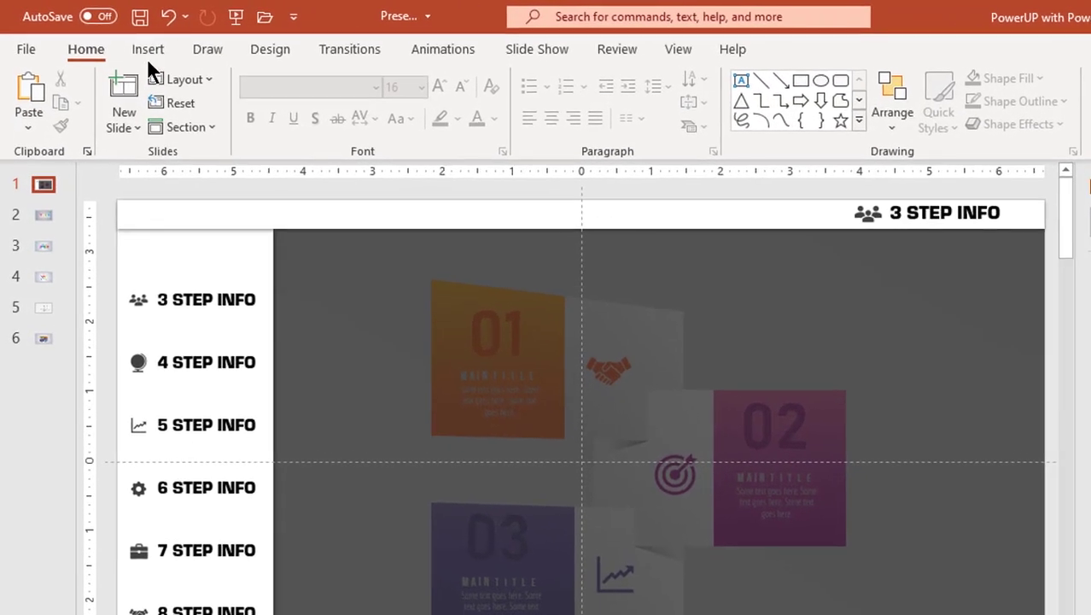
Draw a small rounded rectangle about 0.37" wide and 0.09" high and place it in the header bar above the side panel
{"action": "left_click", "coordinate": [119, 39]}
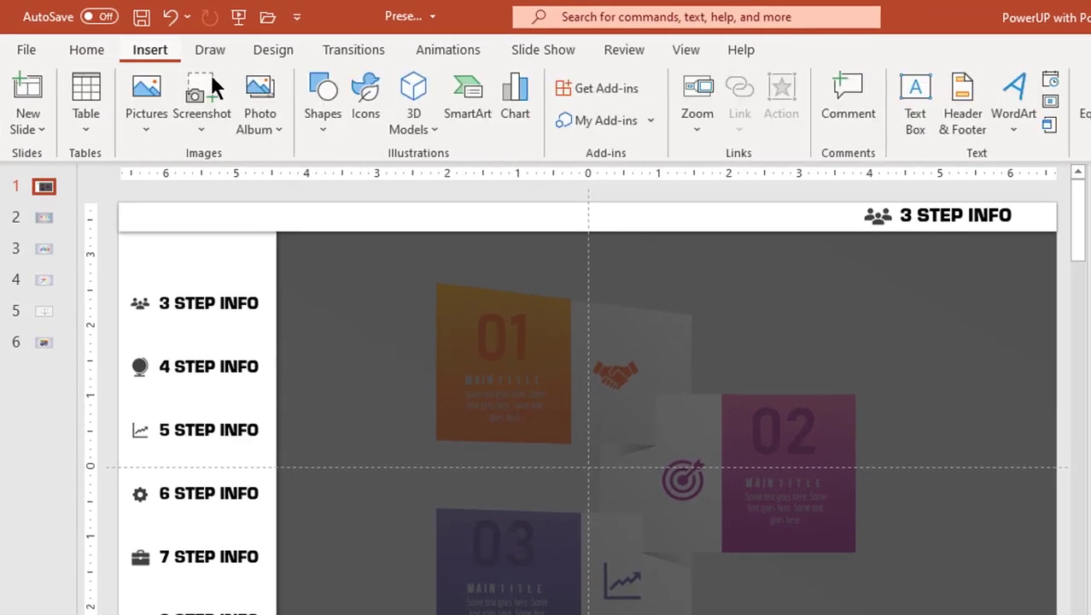
{"action": "left_click", "coordinate": [315, 122]}
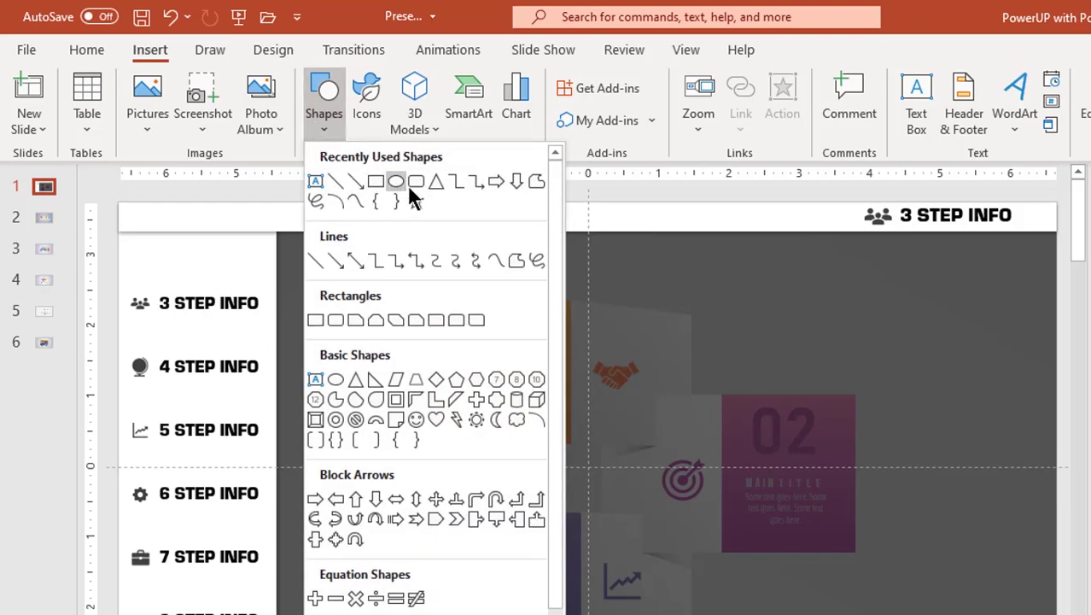
{"action": "left_click", "coordinate": [415, 181]}
{"action": "left_click_drag", "start_coordinate": [310, 286], "coordinate": [379, 316]}
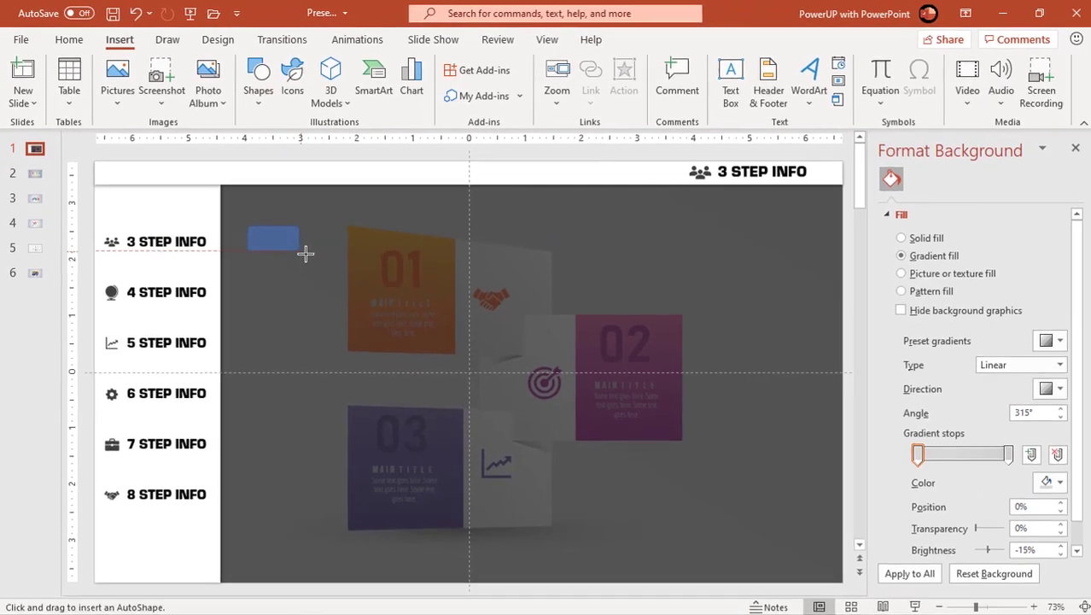
{"action": "left_click_drag", "start_coordinate": [305, 252], "coordinate": [312, 249]}
{"action": "left_click", "coordinate": [276, 246]}
{"action": "left_click_drag", "start_coordinate": [276, 252], "coordinate": [208, 186]}
{"action": "scroll", "coordinate": [271, 237], "scroll_direction": "up", "scroll_amount": 7}
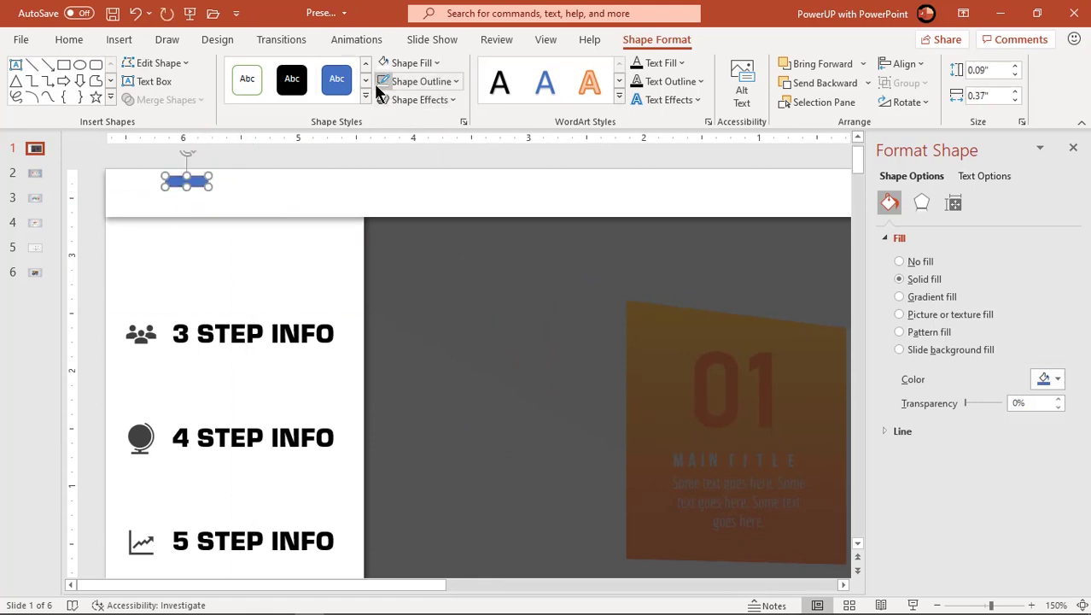
Duplicate the rounded bar twice and stack the copies evenly beneath it to form a three-line menu icon
{"action": "key", "text": "ctrl+d"}
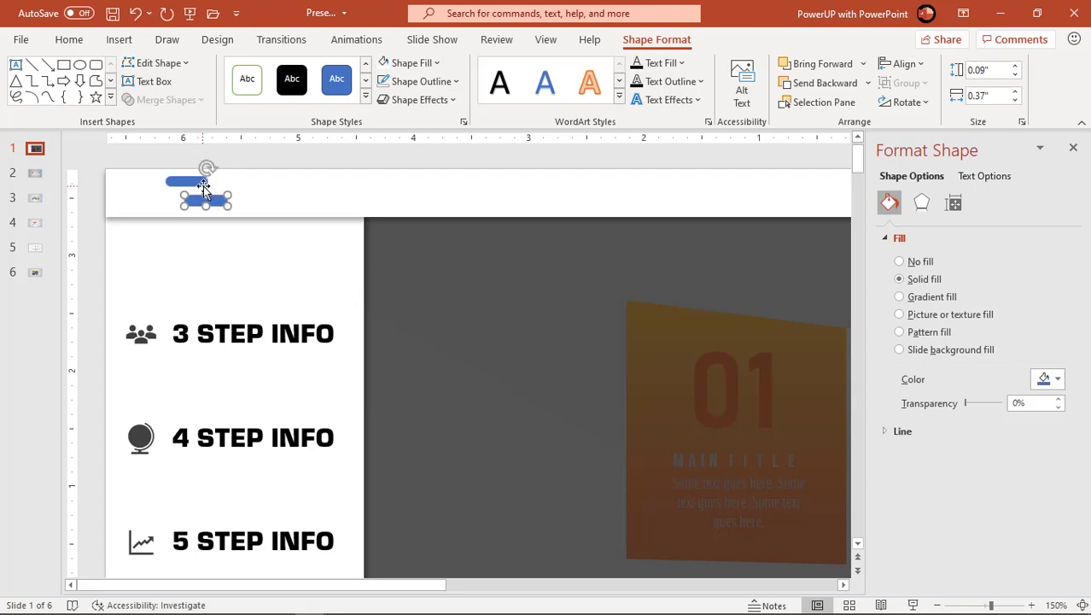
{"action": "left_click_drag", "start_coordinate": [206, 202], "coordinate": [194, 195]}
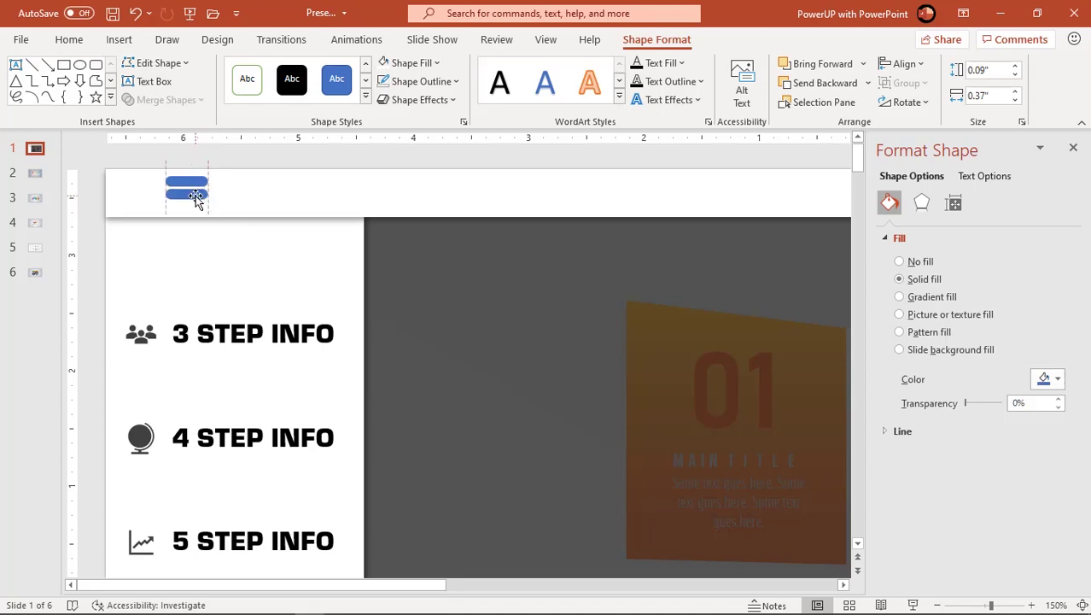
{"action": "left_click_drag", "start_coordinate": [196, 196], "coordinate": [200, 211]}
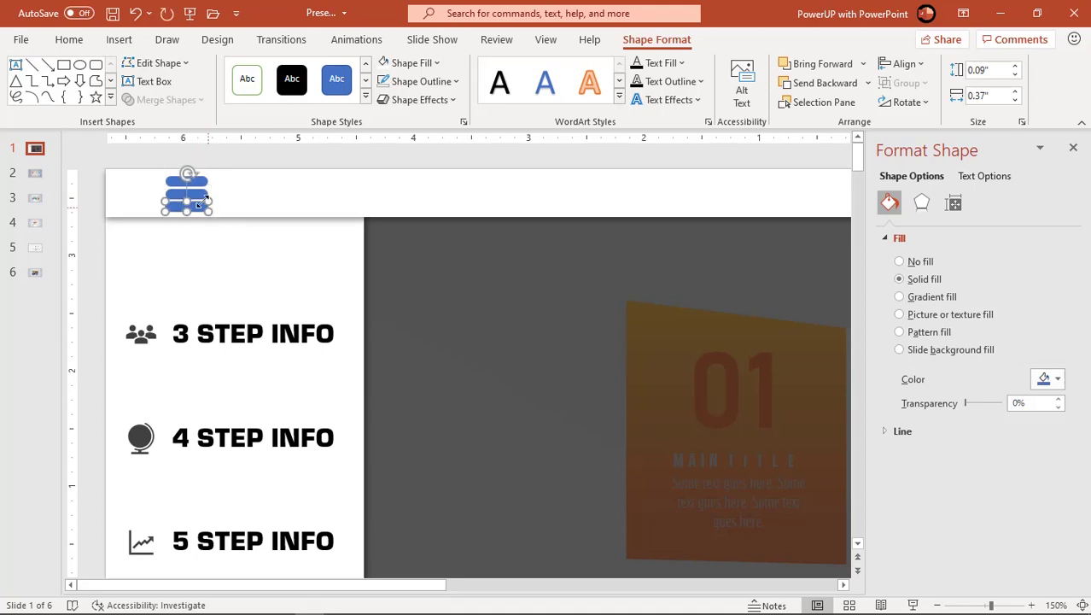
{"action": "left_click", "coordinate": [155, 156]}
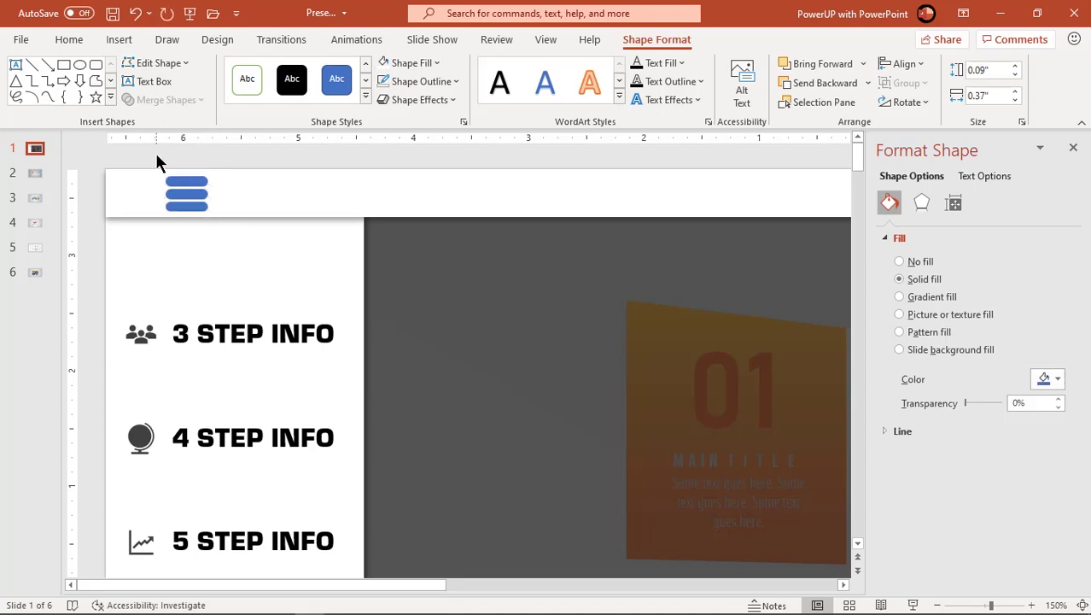
Duplicate one menu bar, place the copy beside the three-line icon, and set its rotation to 45°
{"action": "left_click", "coordinate": [200, 183]}
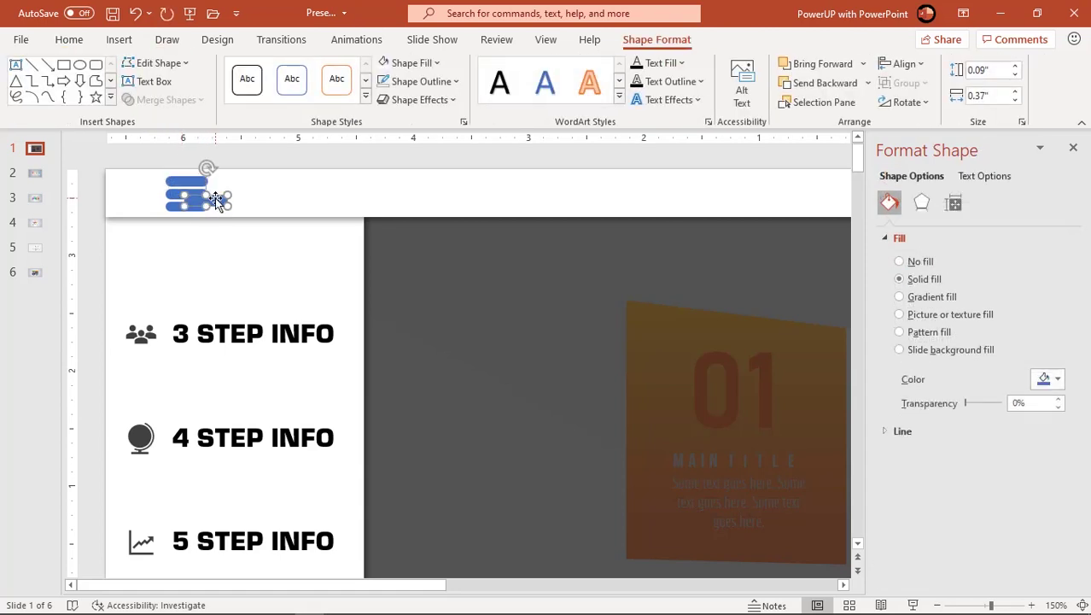
{"action": "left_click_drag", "start_coordinate": [223, 200], "coordinate": [259, 194]}
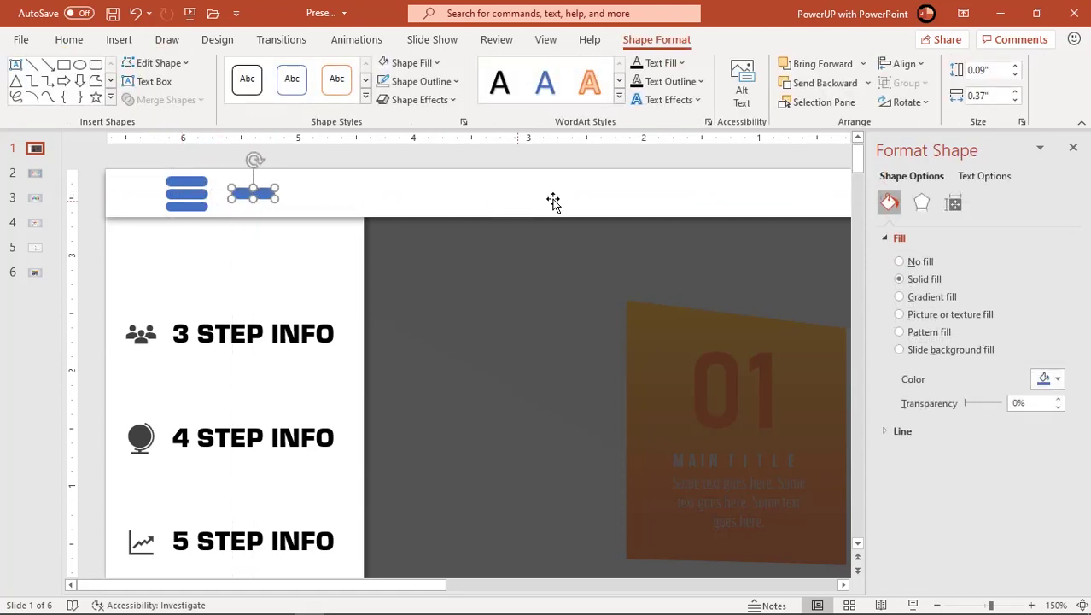
{"action": "left_click", "coordinate": [903, 101]}
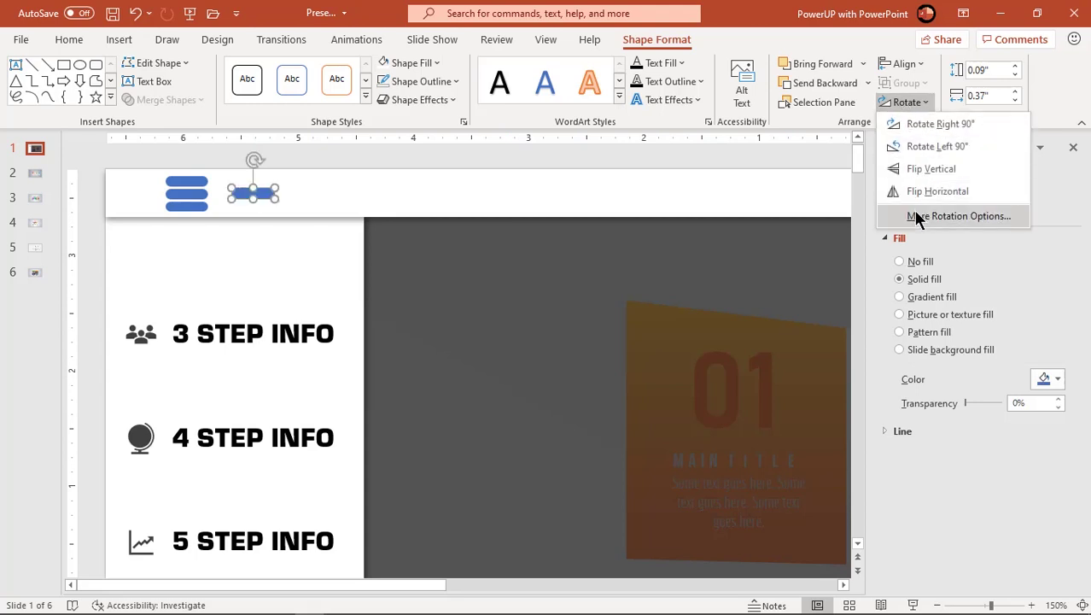
{"action": "left_click", "coordinate": [915, 216]}
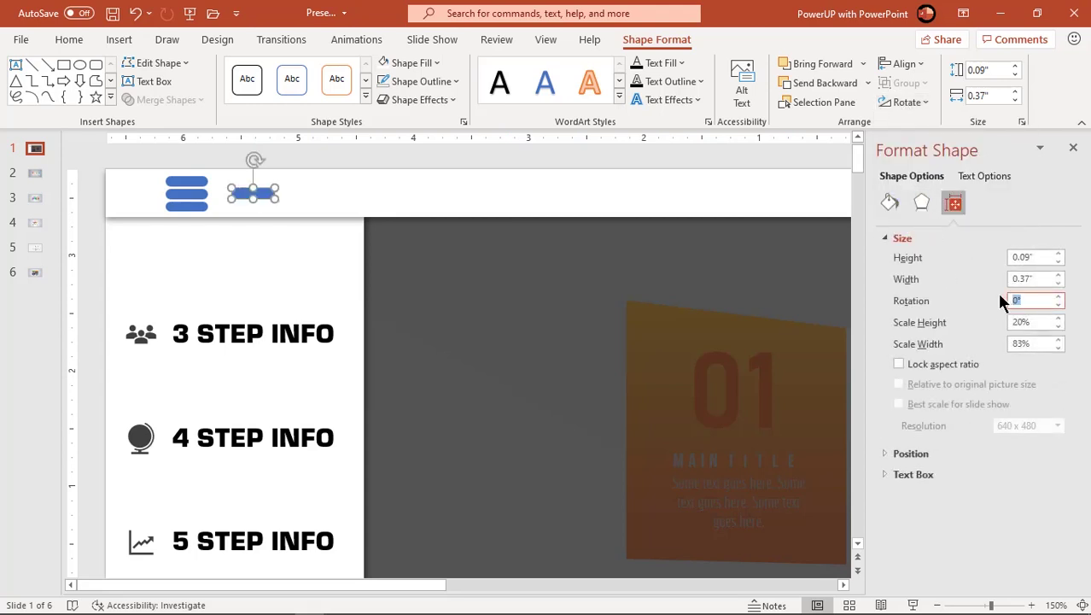
{"action": "key", "text": "Return"}
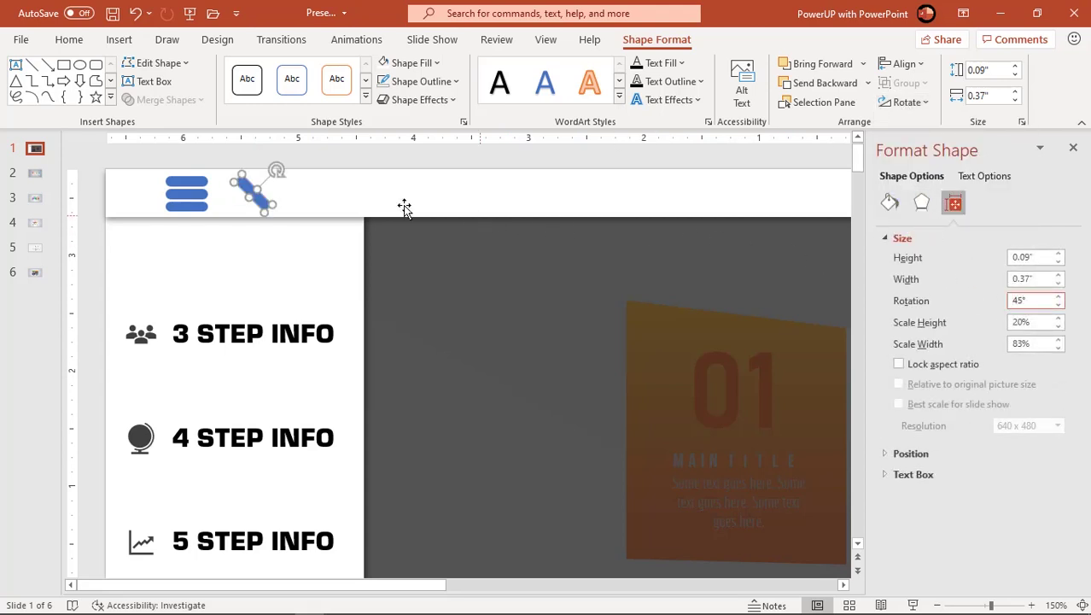
Duplicate the rotated bar, flip the copy horizontally, and center it over the first to form an X
{"action": "left_click_drag", "start_coordinate": [257, 201], "coordinate": [324, 213]}
{"action": "left_click", "coordinate": [902, 101]}
{"action": "left_click", "coordinate": [907, 187]}
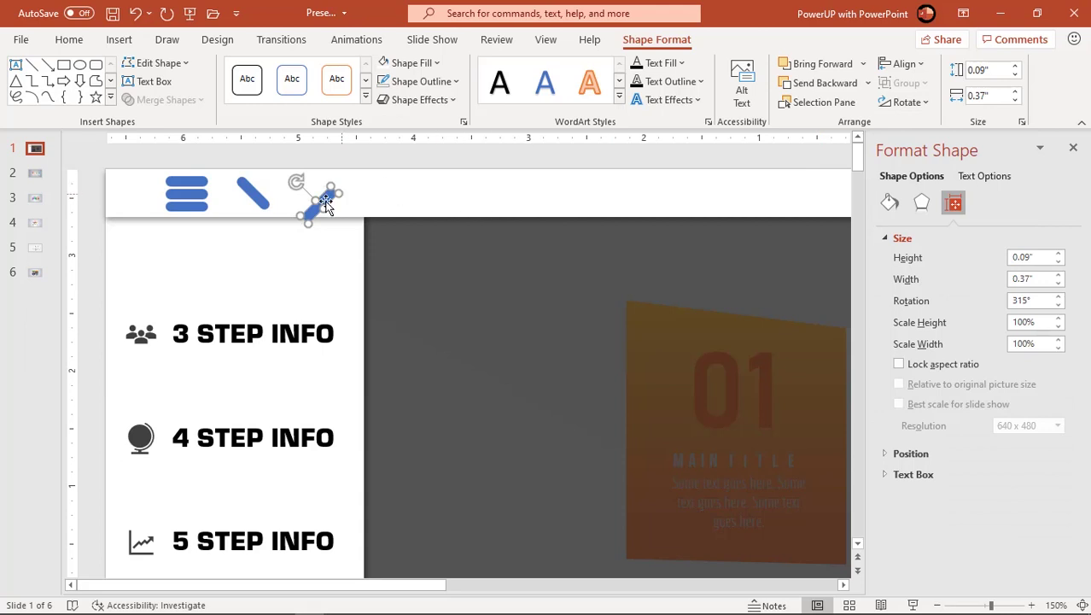
{"action": "left_click_drag", "start_coordinate": [325, 202], "coordinate": [258, 189]}
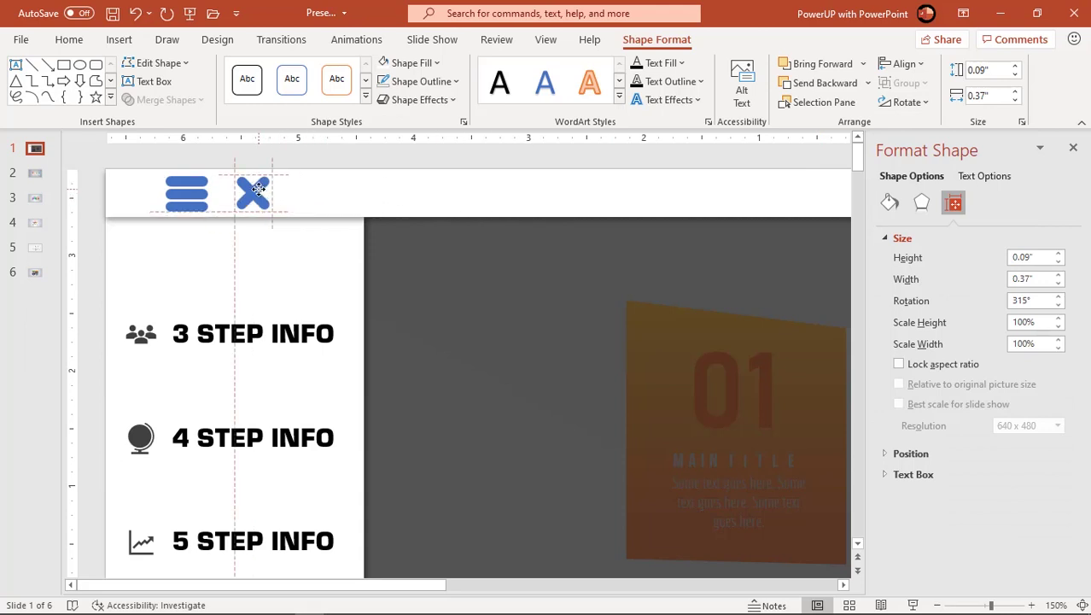
{"action": "left_click_drag", "start_coordinate": [259, 188], "coordinate": [255, 189]}
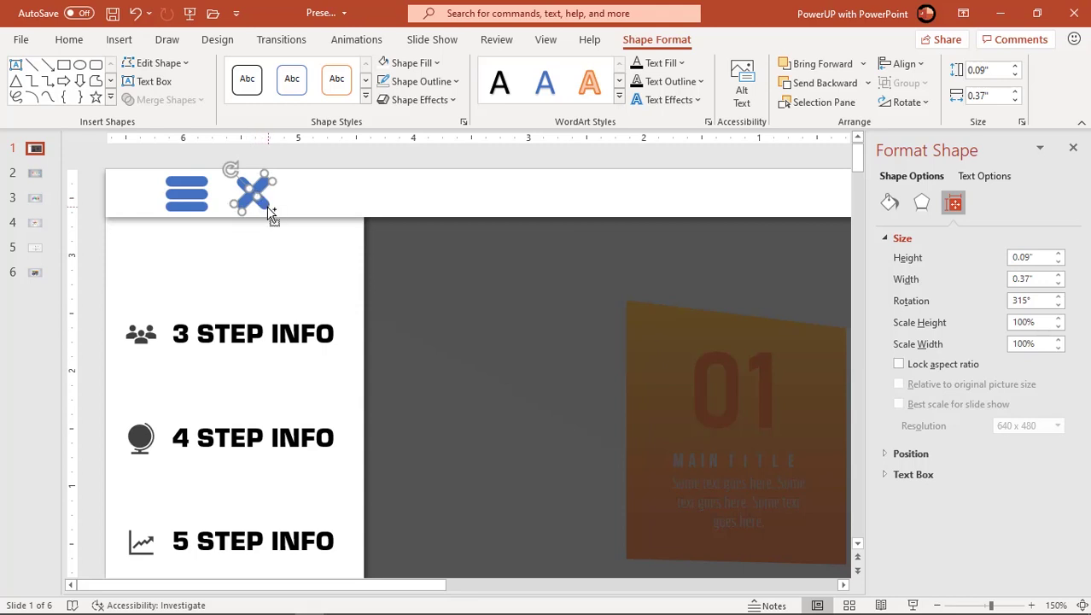
Group the two crossed bars into a single X close icon
{"action": "left_click", "coordinate": [264, 212], "text": "shift"}
{"action": "right_click", "coordinate": [265, 207]}
{"action": "mouse_move", "coordinate": [306, 316]}
{"action": "left_click", "coordinate": [418, 319]}
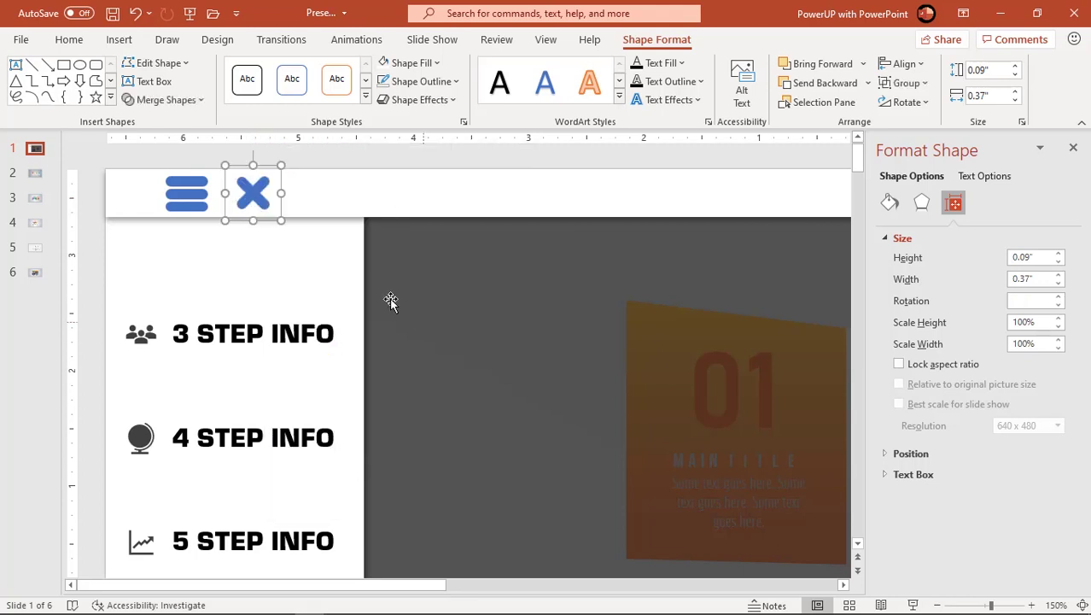
Group the three stacked bars into a single menu icon
{"action": "left_click", "coordinate": [198, 182]}
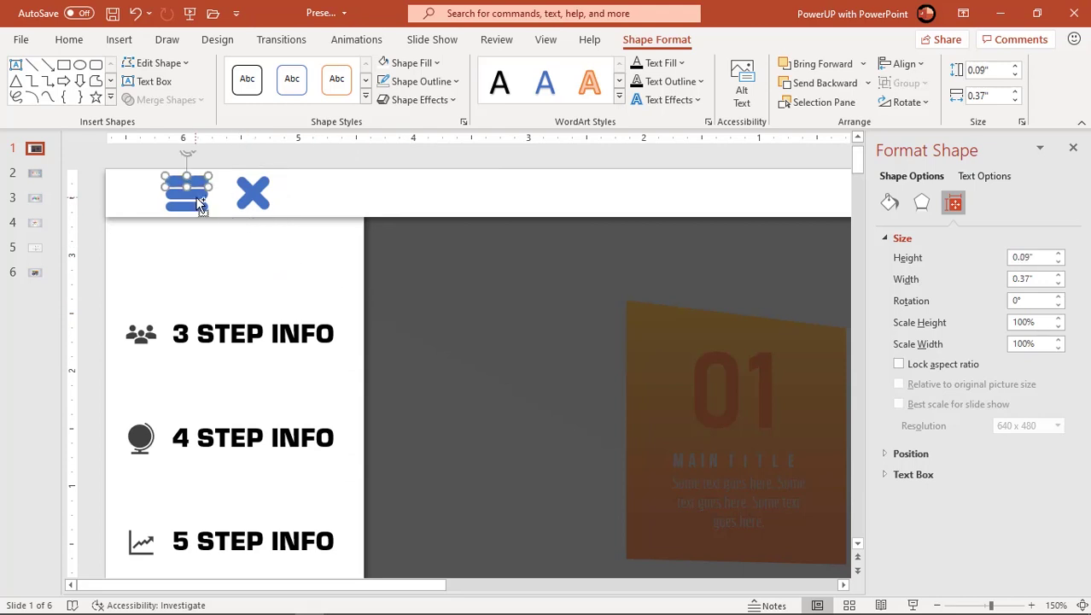
{"action": "left_click", "coordinate": [199, 204], "text": "shift"}
{"action": "left_click", "coordinate": [199, 193], "text": "shift"}
{"action": "right_click", "coordinate": [198, 206]}
{"action": "mouse_move", "coordinate": [259, 316]}
{"action": "left_click", "coordinate": [357, 315]}
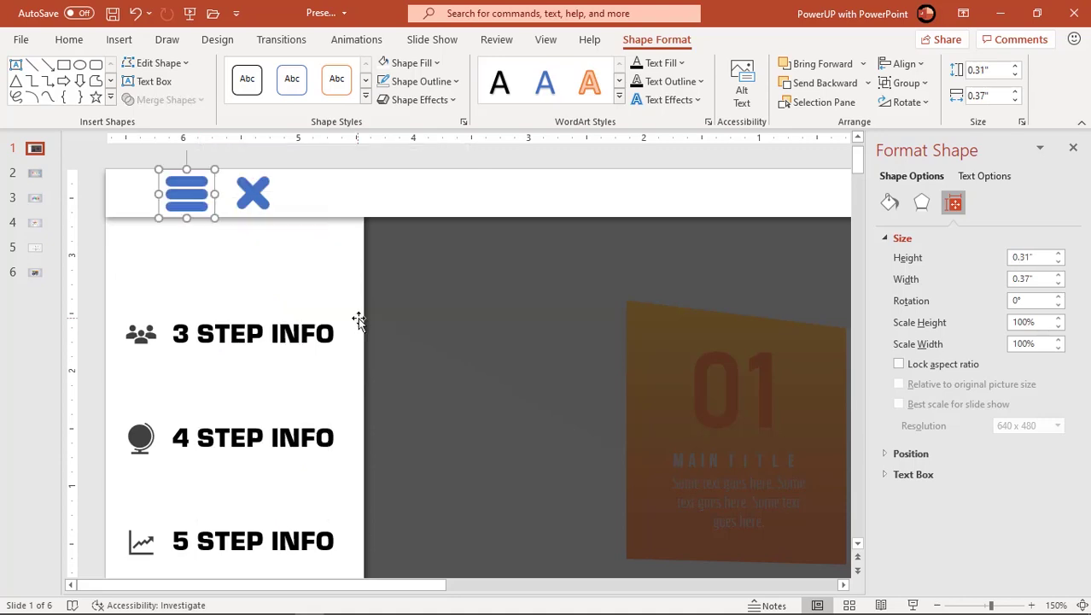
{"action": "left_click", "coordinate": [312, 164]}
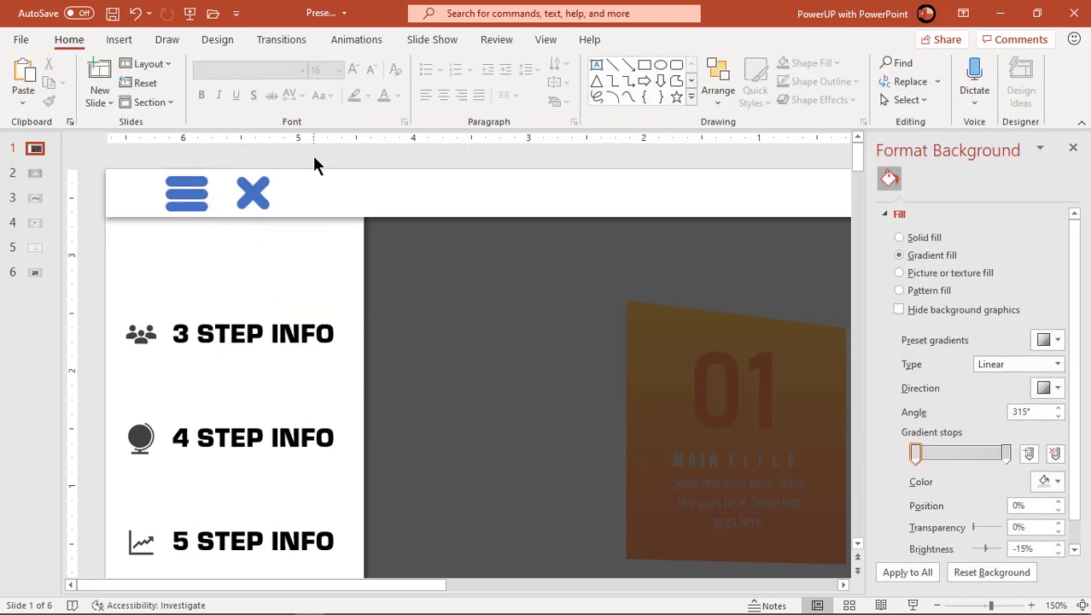
Give the menu and close icons a gradient fill running from the recent pink to the recent purple
{"action": "left_click", "coordinate": [258, 195]}
{"action": "left_click", "coordinate": [194, 204], "text": "shift"}
{"action": "right_click", "coordinate": [194, 204]}
{"action": "left_click", "coordinate": [256, 479]}
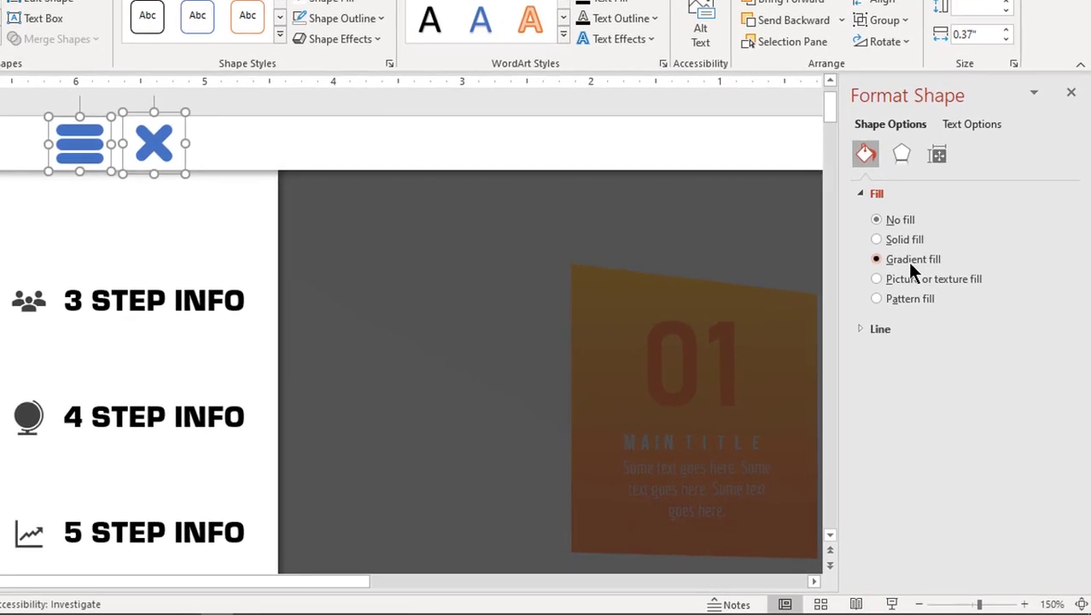
{"action": "left_click", "coordinate": [909, 262]}
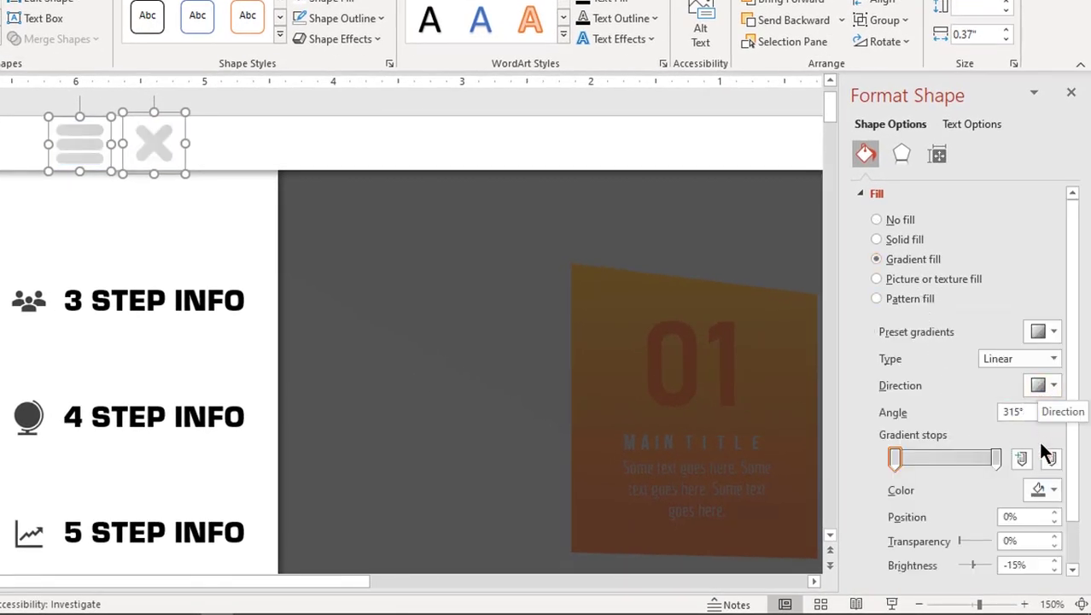
{"action": "left_click", "coordinate": [1046, 491]}
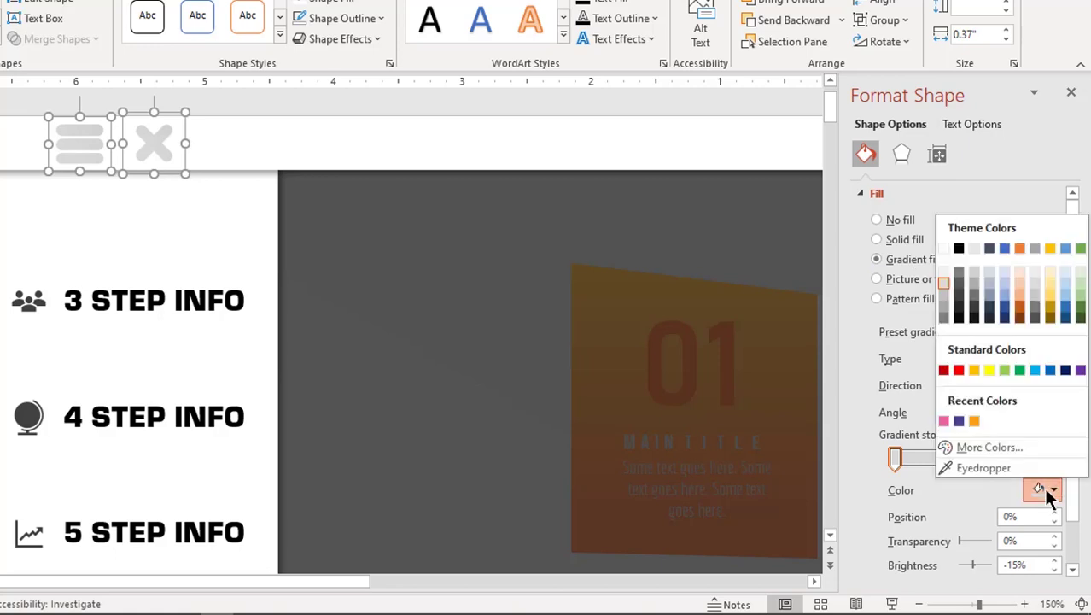
{"action": "left_click", "coordinate": [944, 421]}
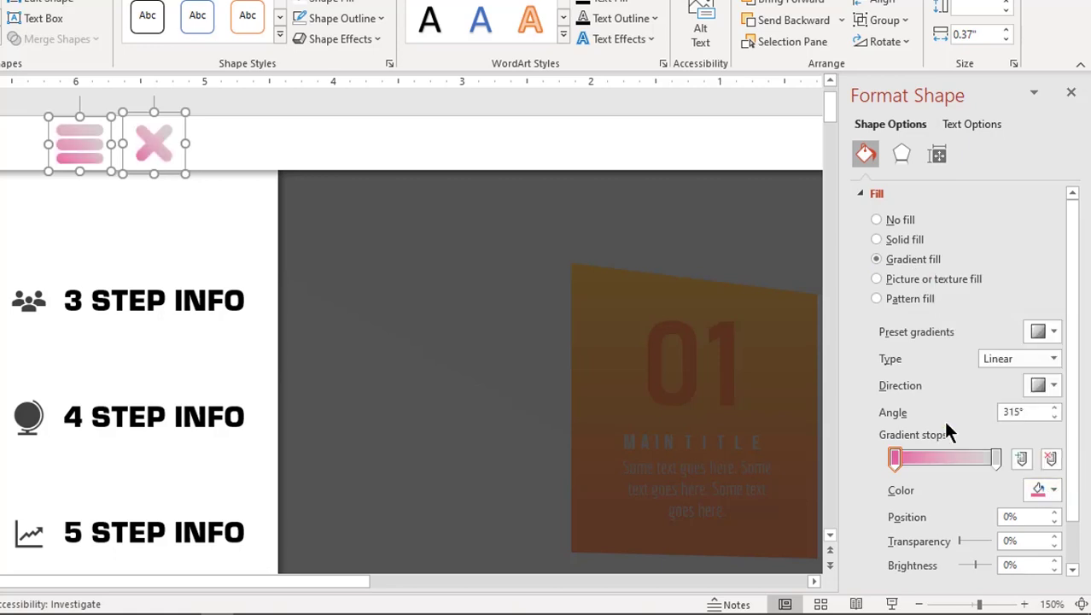
{"action": "left_click", "coordinate": [995, 459]}
{"action": "left_click", "coordinate": [1042, 488]}
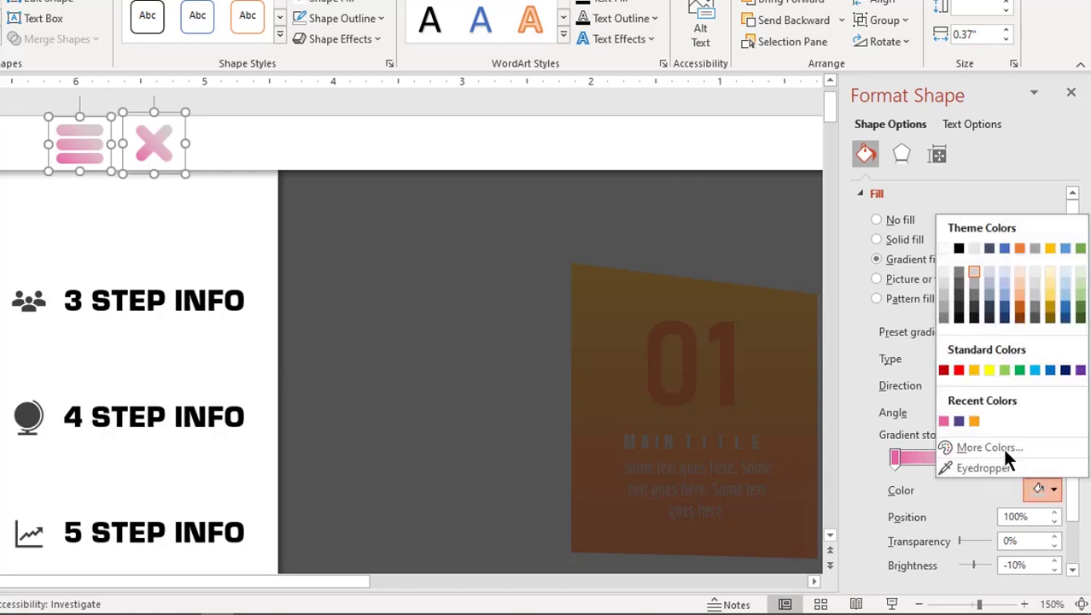
{"action": "left_click", "coordinate": [958, 419]}
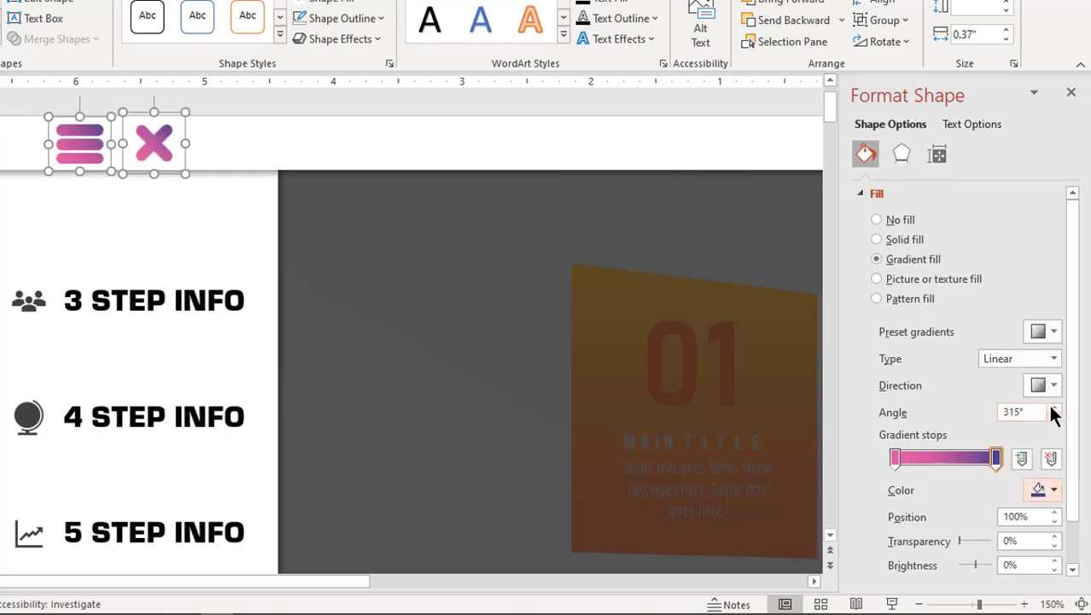
Set both icons' gradient direction to linear down at 90° and move the purple stop to 94%
{"action": "left_click", "coordinate": [1052, 388]}
{"action": "left_click", "coordinate": [955, 420]}
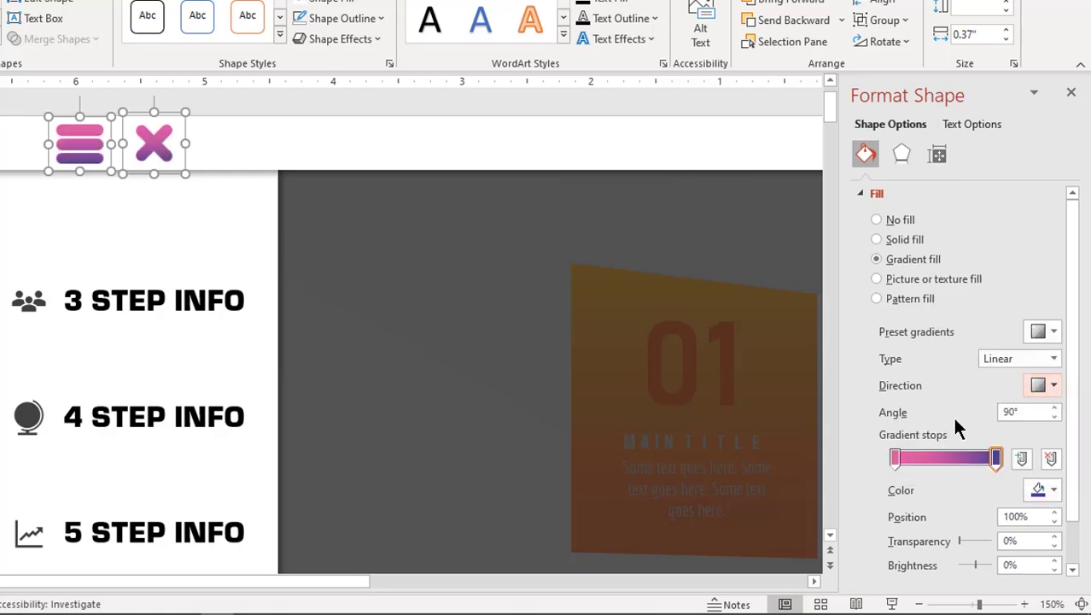
{"action": "left_click_drag", "start_coordinate": [994, 461], "coordinate": [987, 459]}
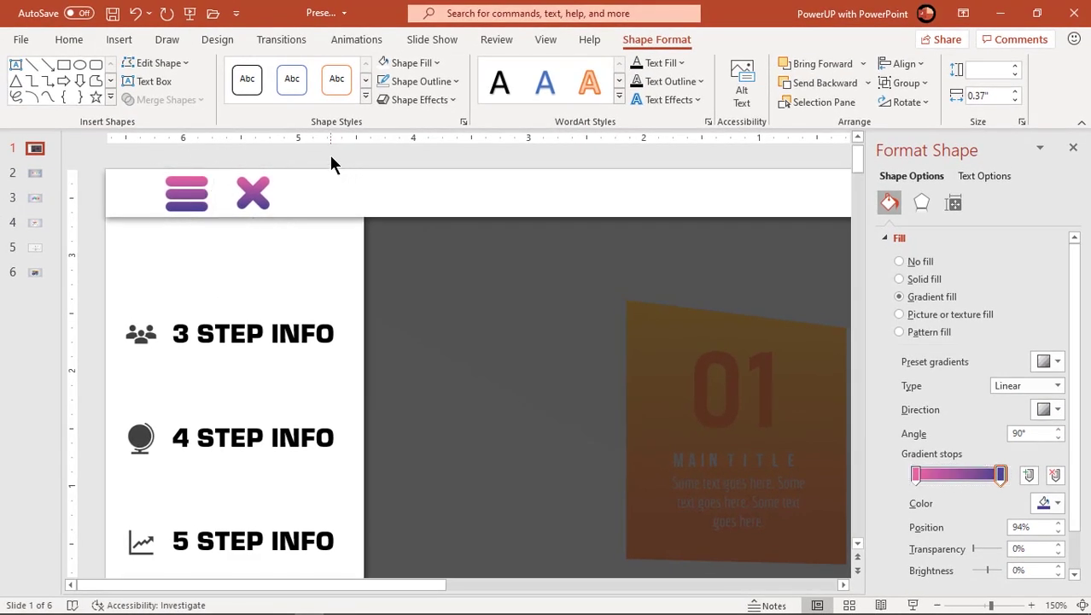
{"action": "left_click", "coordinate": [332, 163]}
Draw a rounded rectangle about 1.63" by 0.34" over the menu's 3 STEP INFO label and fully round its corners
{"action": "scroll", "coordinate": [313, 260], "scroll_direction": "down", "scroll_amount": 5}
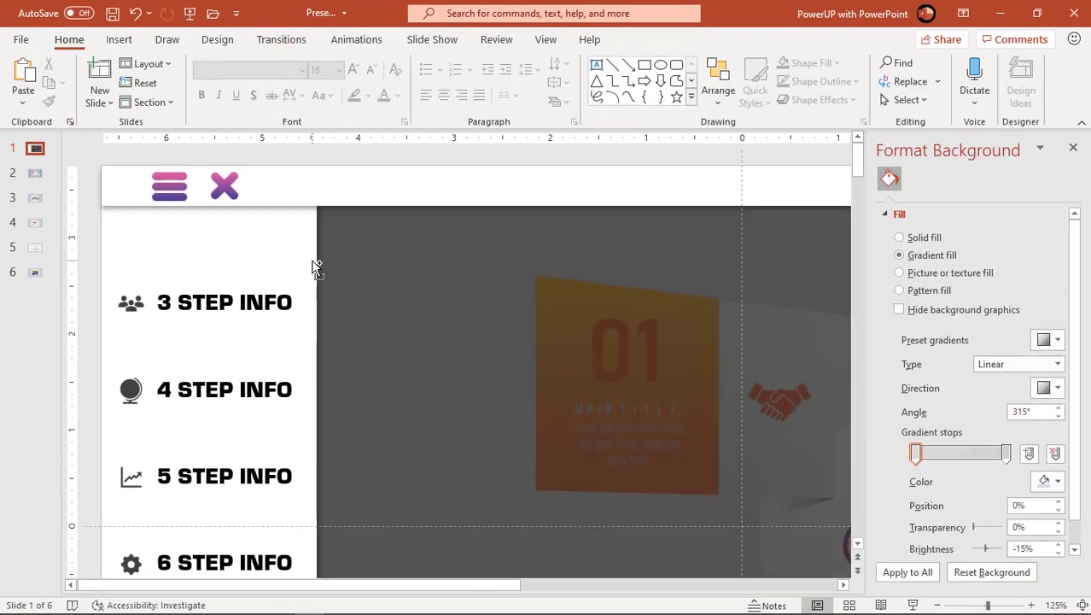
{"action": "scroll", "coordinate": [314, 266], "scroll_direction": "down", "scroll_amount": 2}
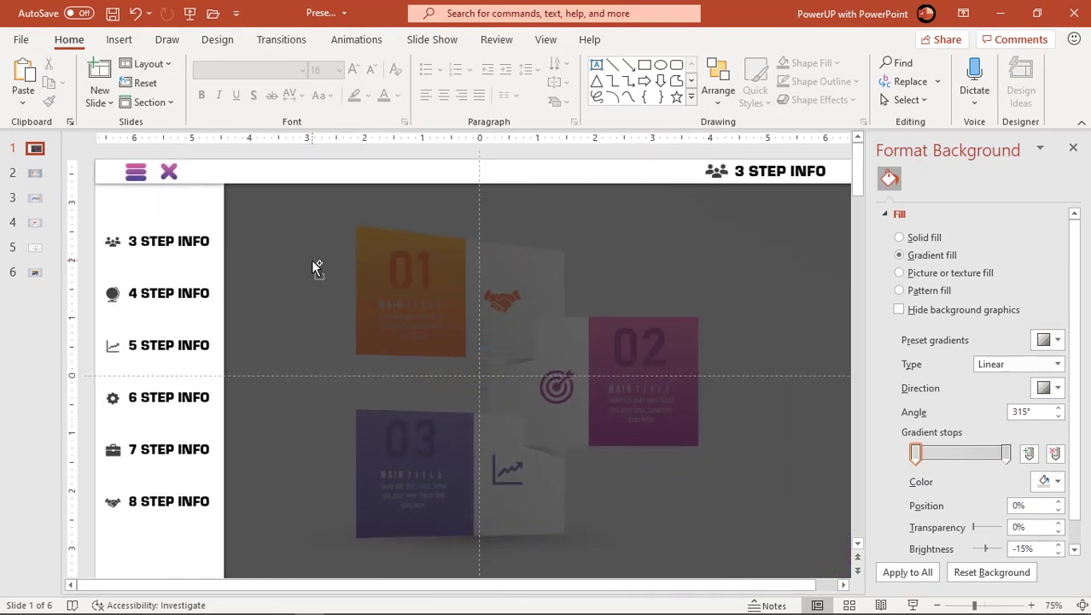
{"action": "left_click", "coordinate": [118, 39]}
{"action": "left_click", "coordinate": [257, 77]}
{"action": "left_click", "coordinate": [331, 146]}
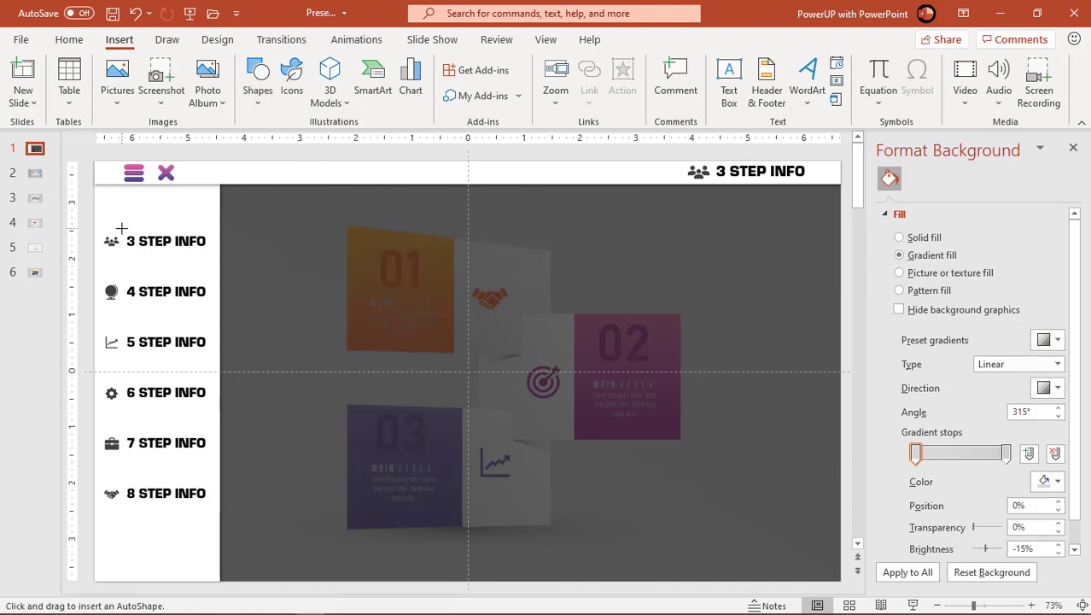
{"action": "mouse_move", "coordinate": [121, 228]}
{"action": "left_mouse_down"}
{"action": "mouse_move", "coordinate": [171, 253]}
{"action": "mouse_move", "coordinate": [213, 249]}
{"action": "left_mouse_up"}
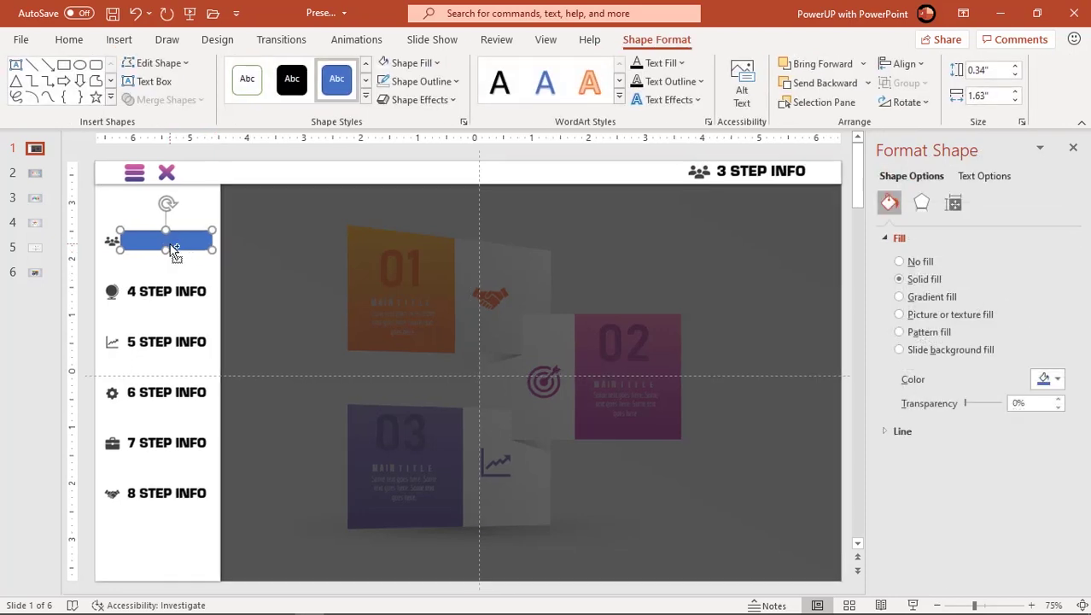
{"action": "scroll", "coordinate": [173, 250], "scroll_direction": "up", "scroll_amount": 7, "text": "ctrl"}
{"action": "left_click_drag", "start_coordinate": [168, 314], "coordinate": [212, 318]}
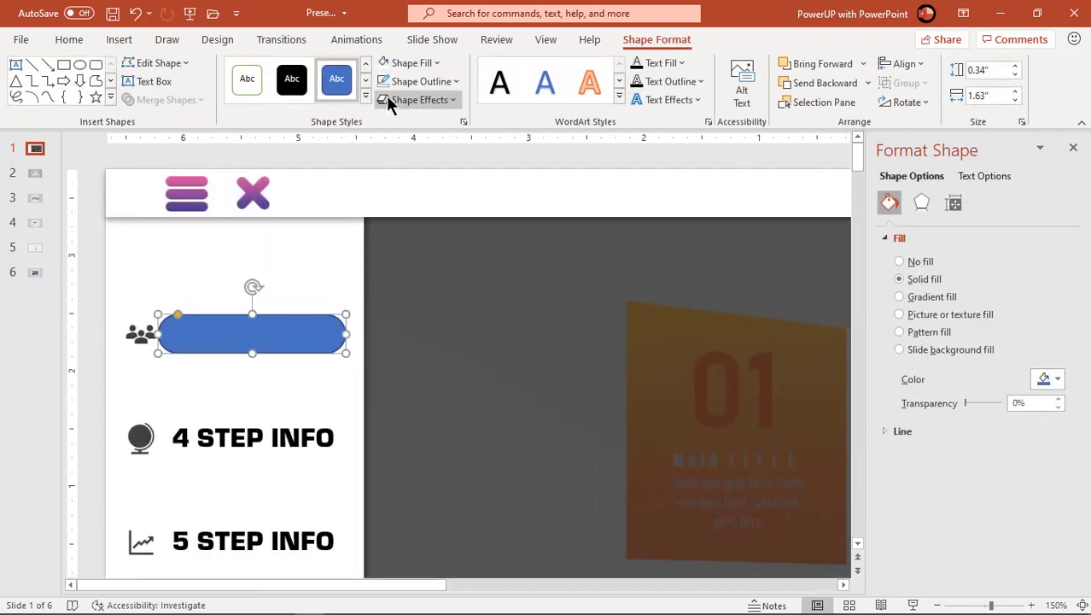
Remove the pill shape's outline and fill it with a gradient from the recent pink to the recent purple
{"action": "key", "text": "ctrl+z"}
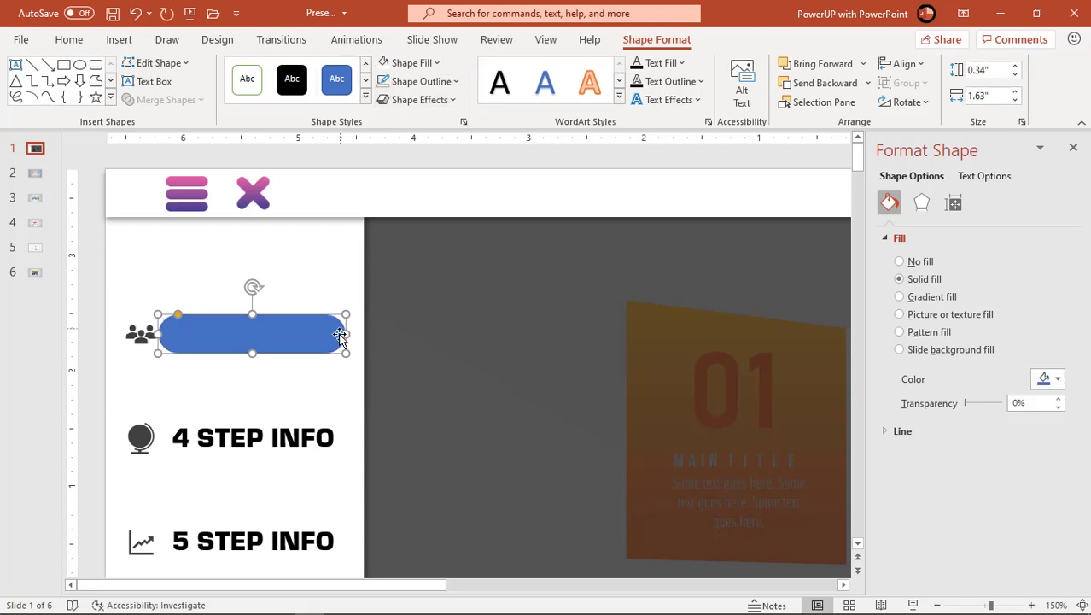
{"action": "left_click", "coordinate": [936, 299]}
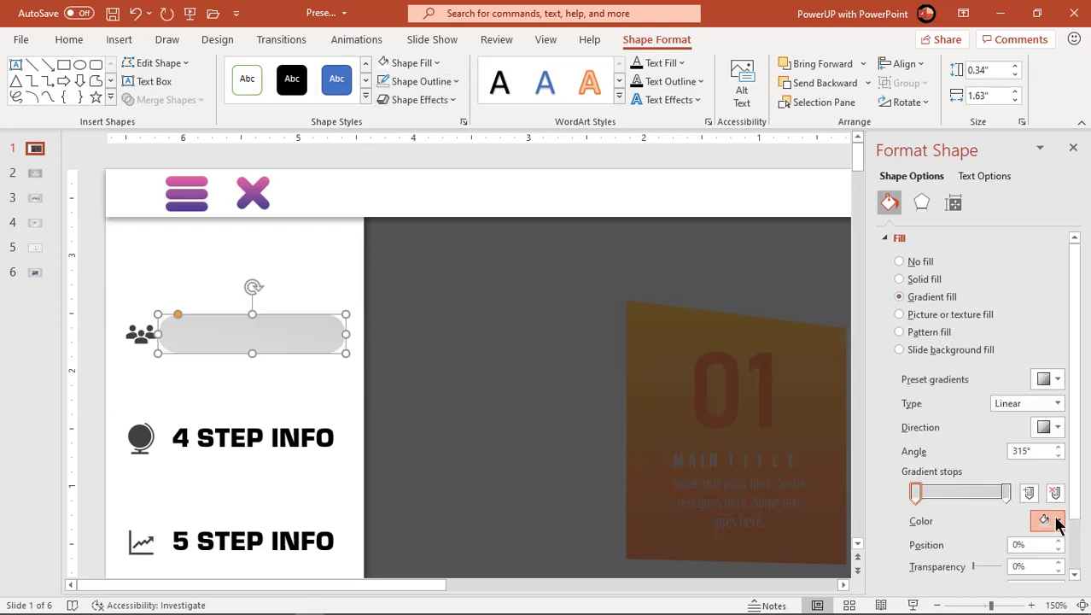
{"action": "left_click", "coordinate": [1055, 519]}
{"action": "left_click", "coordinate": [973, 455]}
{"action": "left_click", "coordinate": [1004, 492]}
{"action": "left_click", "coordinate": [1050, 519]}
{"action": "left_click", "coordinate": [973, 459]}
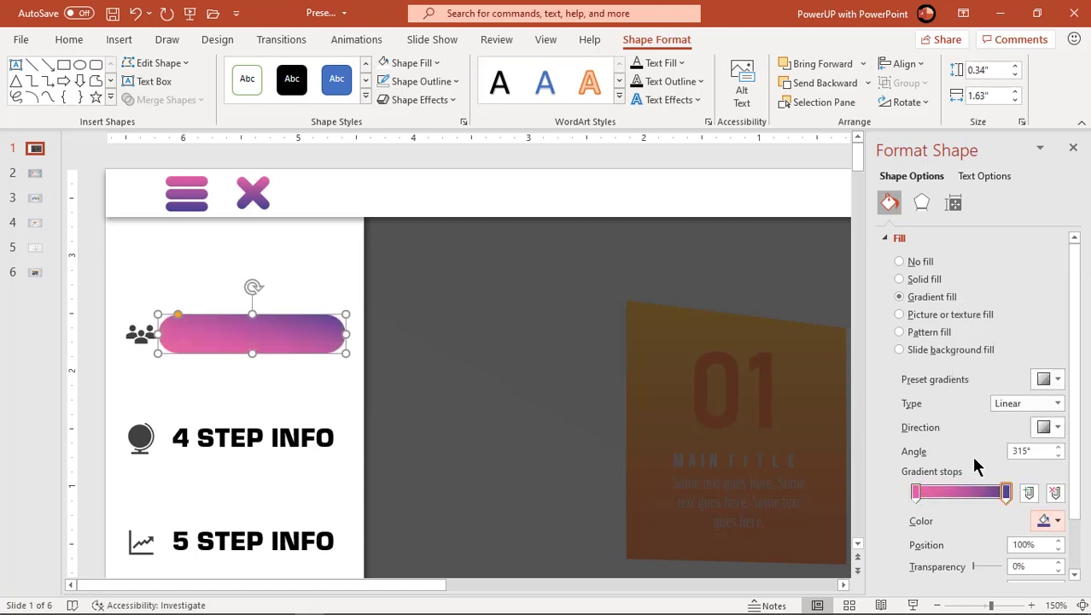
Set the pill's gradient to linear down at 90° with the purple stop at 91%, and reduce its height to 0.32"
{"action": "left_click", "coordinate": [1048, 427]}
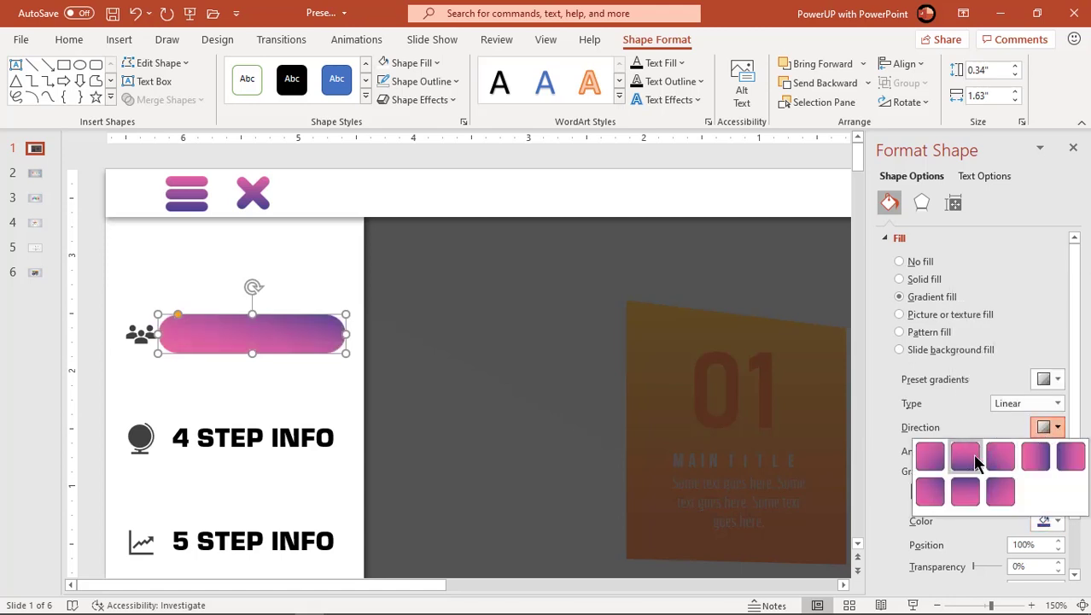
{"action": "left_click", "coordinate": [967, 459]}
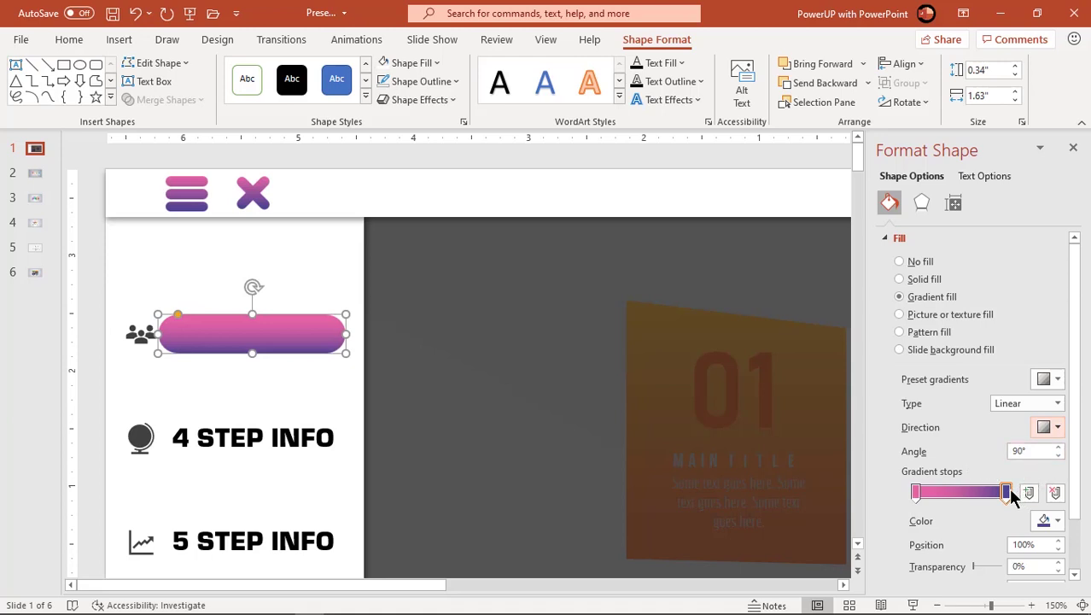
{"action": "left_click_drag", "start_coordinate": [1007, 494], "coordinate": [1006, 497]}
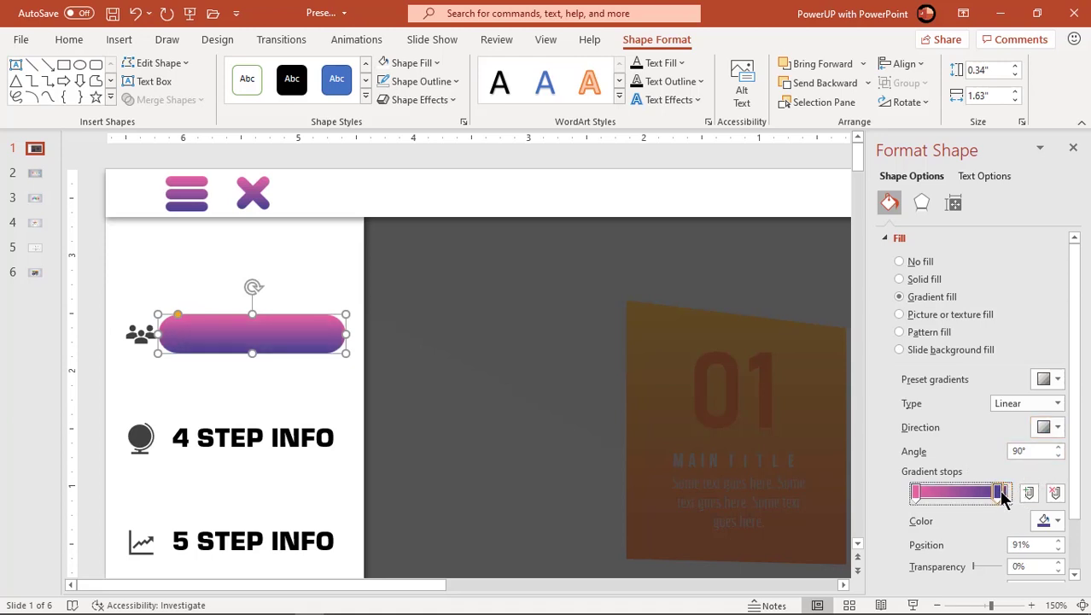
{"action": "left_click_drag", "start_coordinate": [251, 351], "coordinate": [251, 352]}
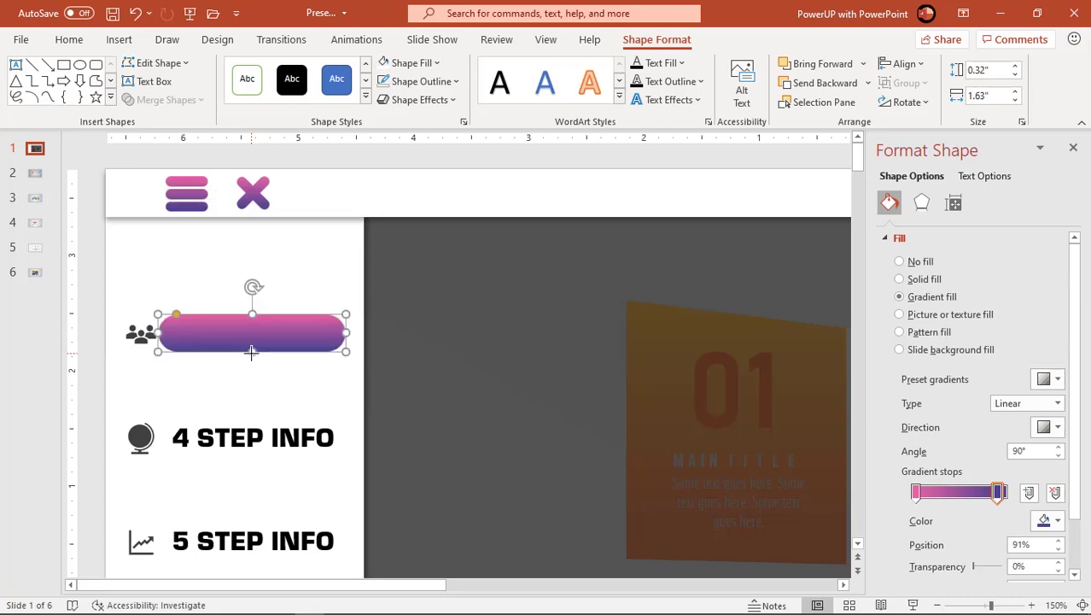
Bring all the side menu's labels and icons to the front, above the gradient pill
{"action": "scroll", "coordinate": [251, 353], "scroll_direction": "down", "scroll_amount": 8}
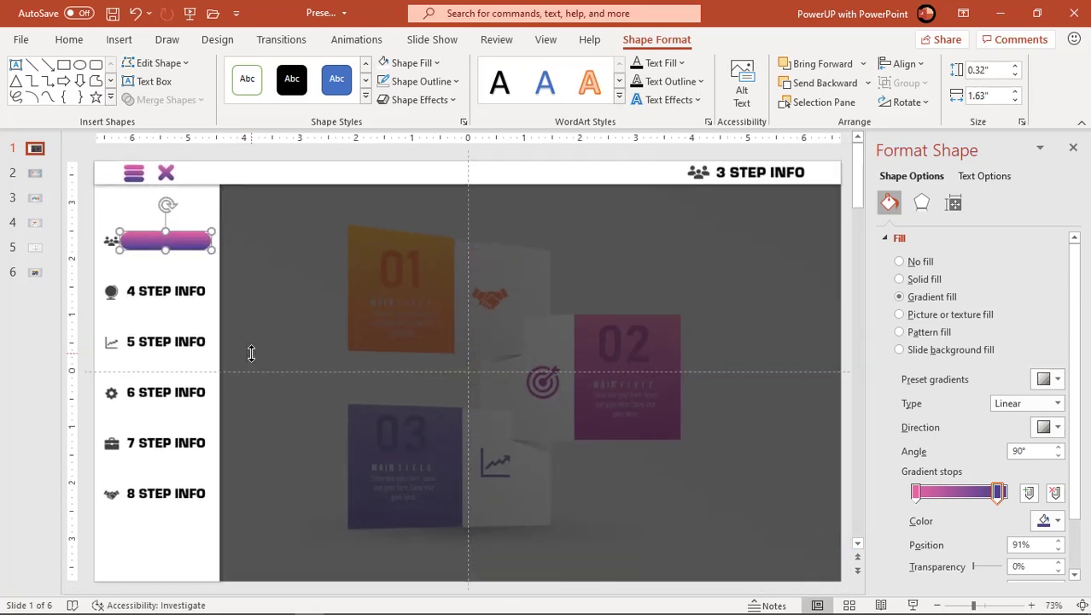
{"action": "scroll", "coordinate": [251, 352], "scroll_direction": "down", "scroll_amount": 4}
{"action": "left_click", "coordinate": [172, 282]}
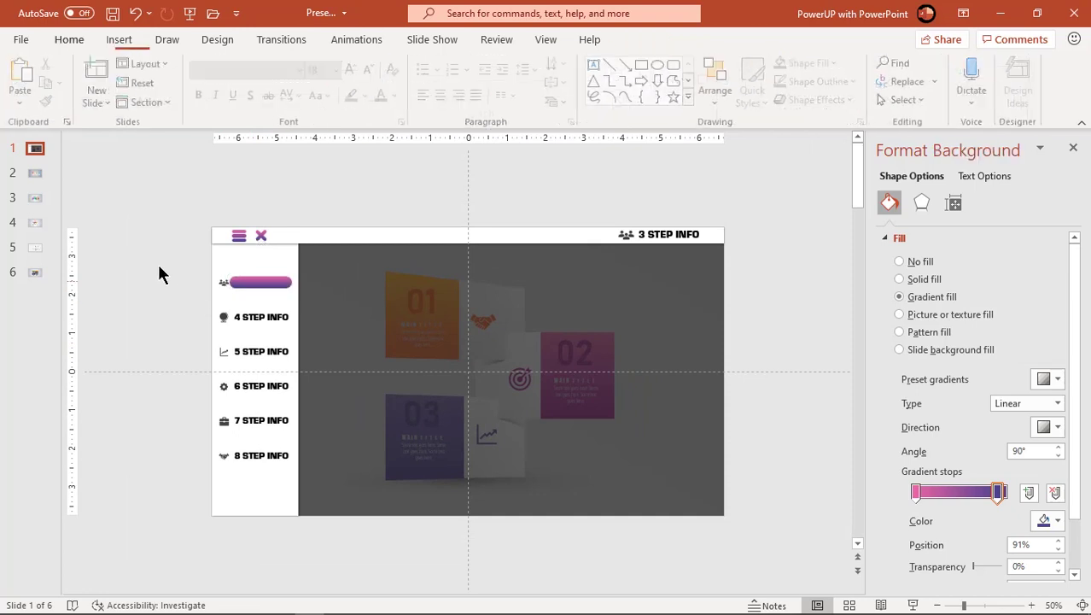
{"action": "left_click_drag", "start_coordinate": [154, 259], "coordinate": [324, 490]}
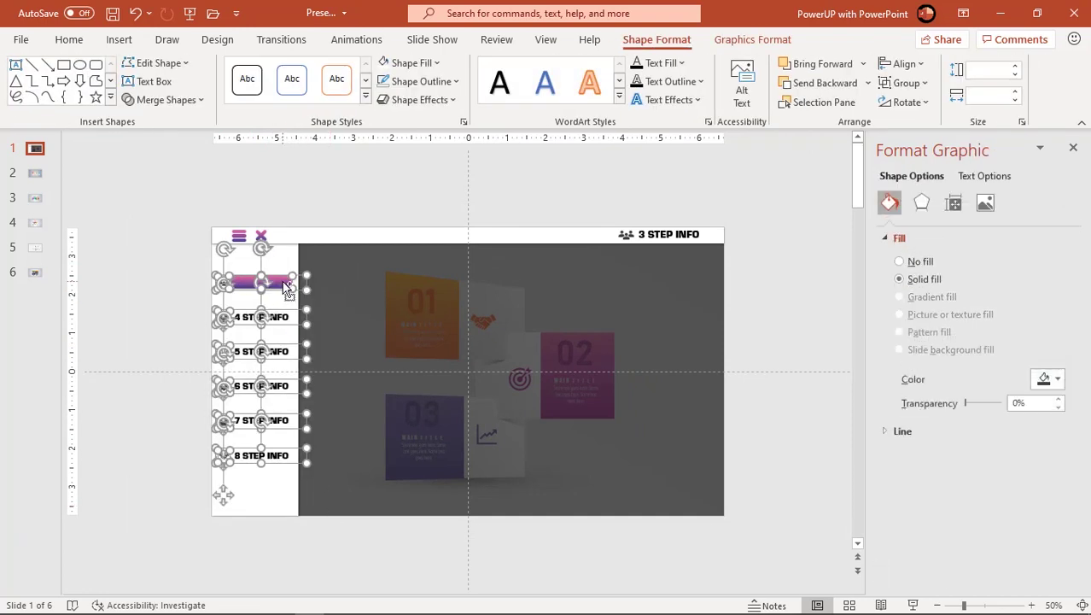
{"action": "right_click", "coordinate": [296, 462]}
{"action": "left_click", "coordinate": [345, 286]}
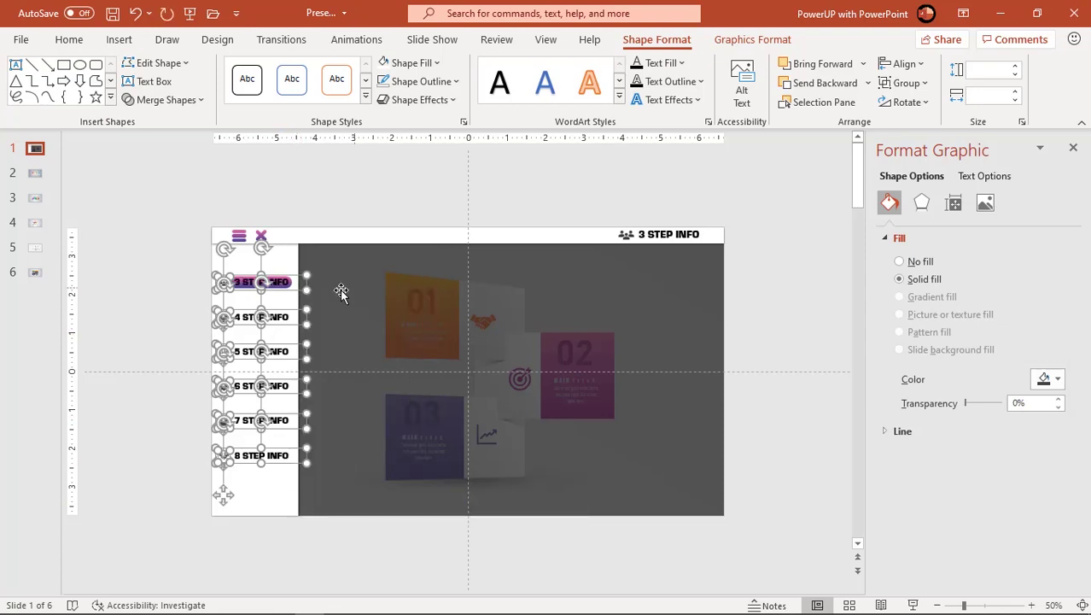
{"action": "left_click", "coordinate": [184, 303]}
Change the font color of the side menu's 3 STEP INFO label to white
{"action": "left_click", "coordinate": [247, 278]}
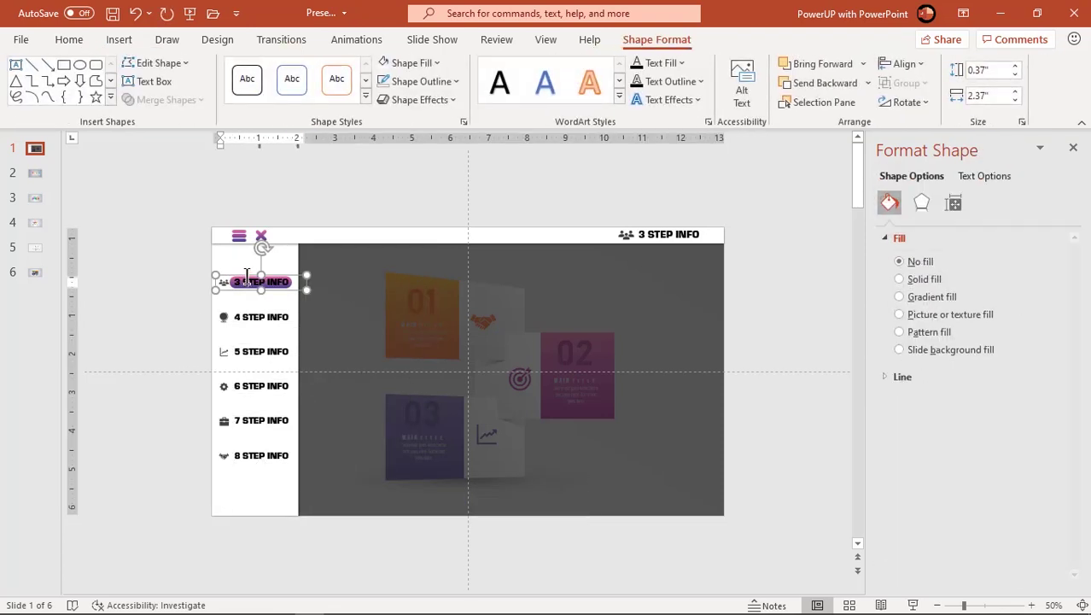
{"action": "left_click", "coordinate": [248, 277]}
{"action": "scroll", "coordinate": [250, 284], "scroll_direction": "up", "scroll_amount": 3, "text": "ctrl"}
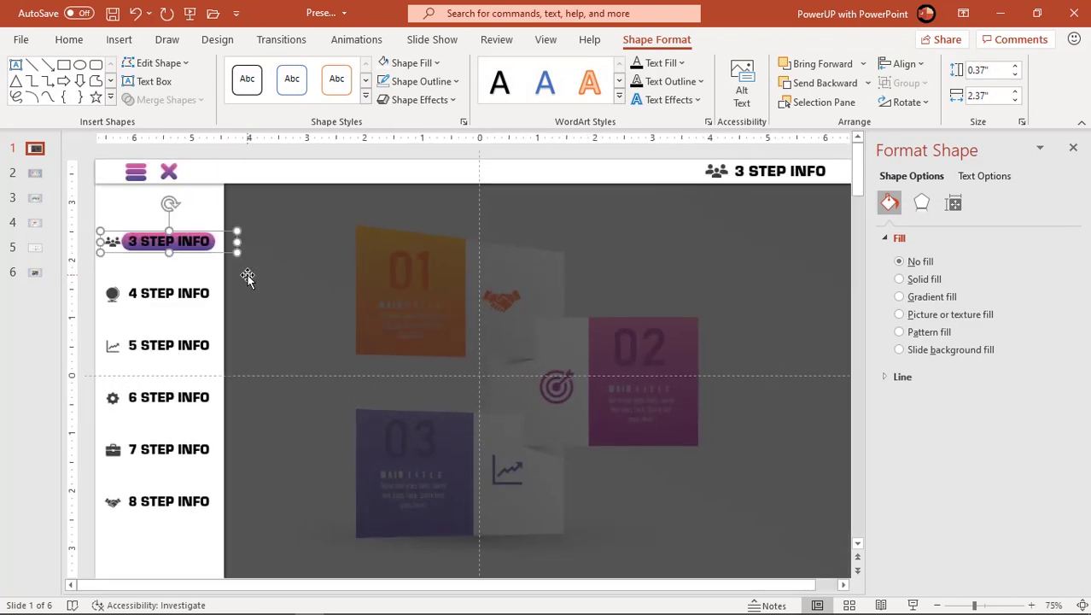
{"action": "left_click", "coordinate": [69, 40]}
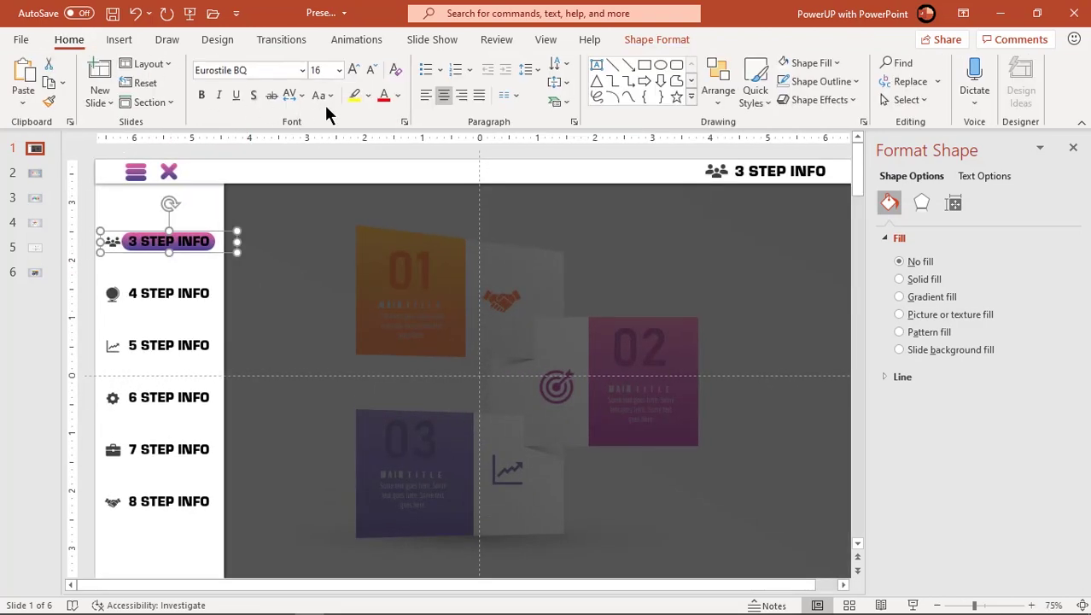
{"action": "left_click", "coordinate": [397, 97]}
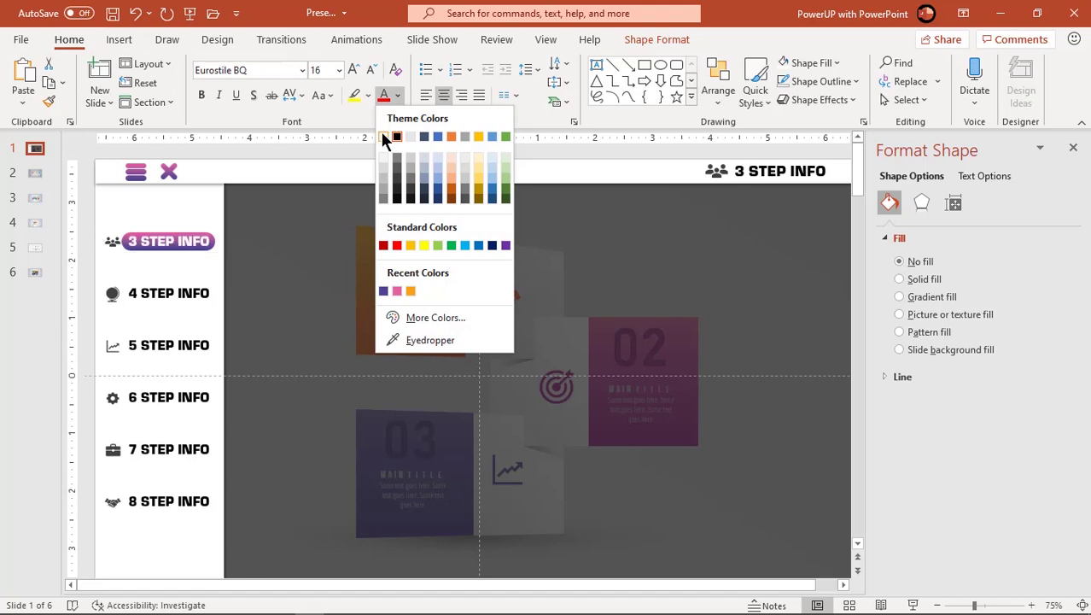
{"action": "left_click", "coordinate": [383, 137]}
{"action": "left_click", "coordinate": [106, 240]}
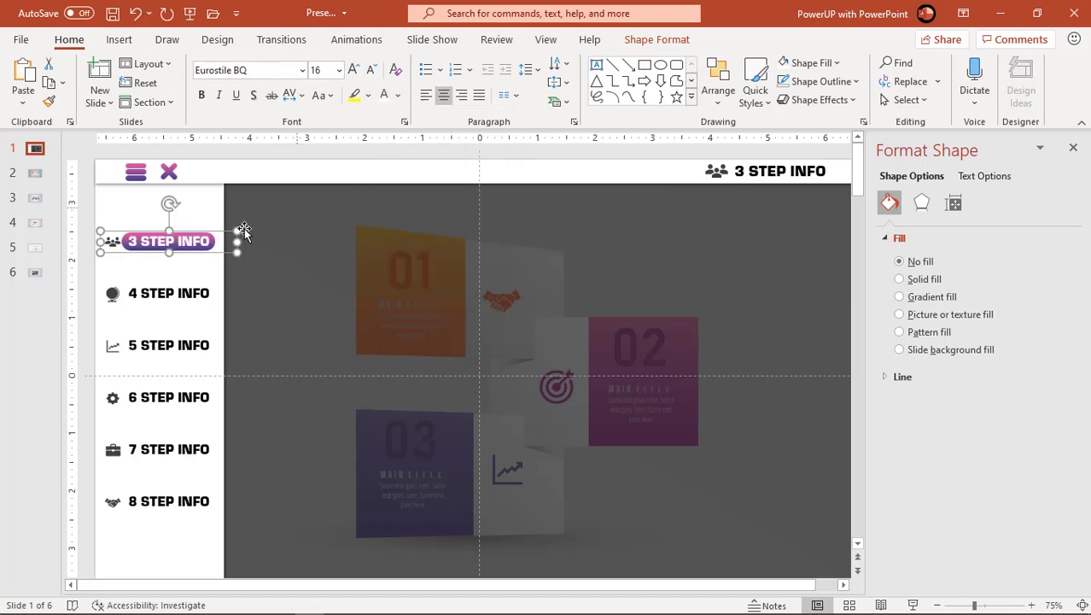
{"action": "left_click", "coordinate": [90, 280]}
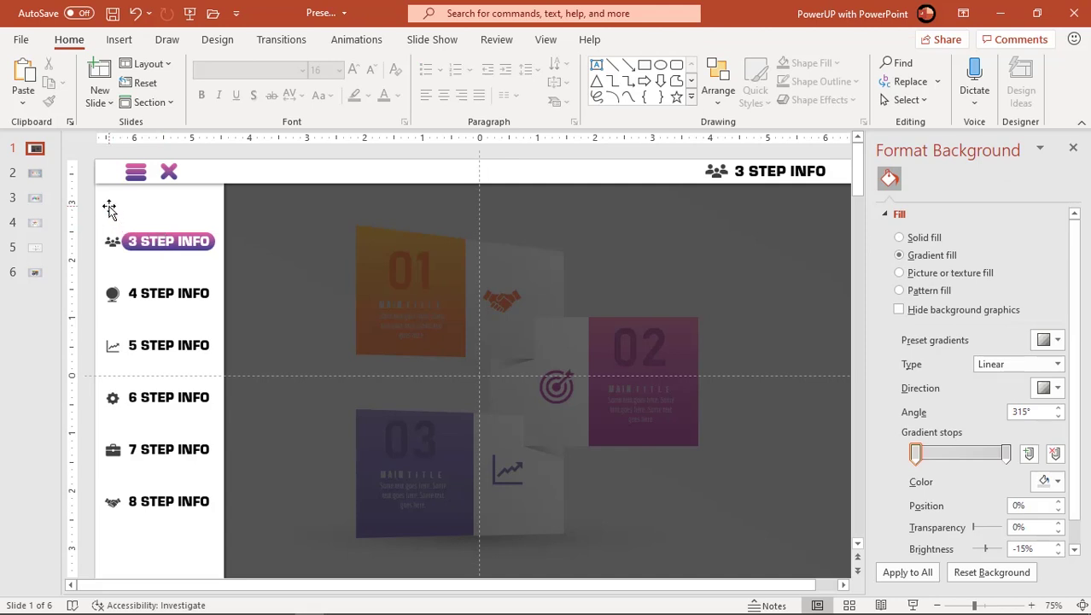
{"action": "scroll", "coordinate": [99, 203], "scroll_direction": "down", "scroll_amount": 1}
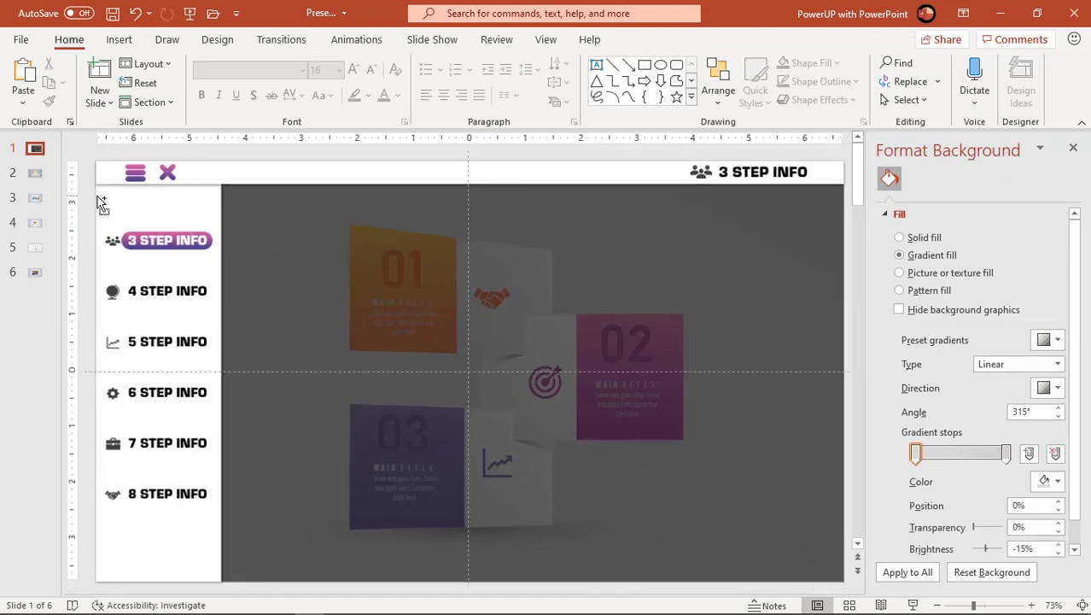
{"action": "scroll", "coordinate": [99, 203], "scroll_direction": "down", "scroll_amount": 1}
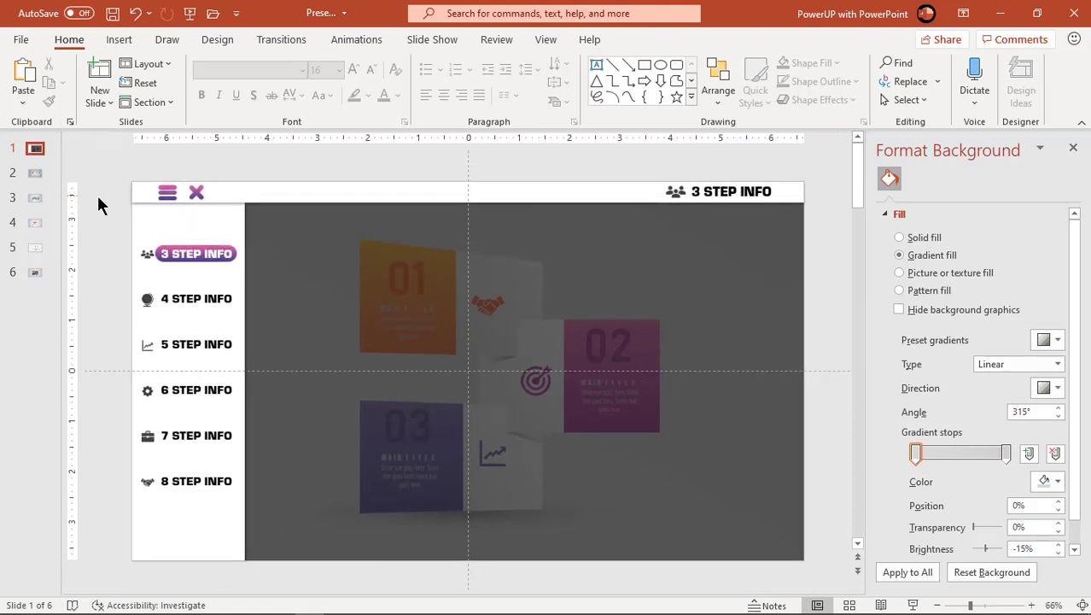
Group the white side panel with all its step labels, icons and the gradient pill
{"action": "left_click_drag", "start_coordinate": [115, 205], "coordinate": [286, 592]}
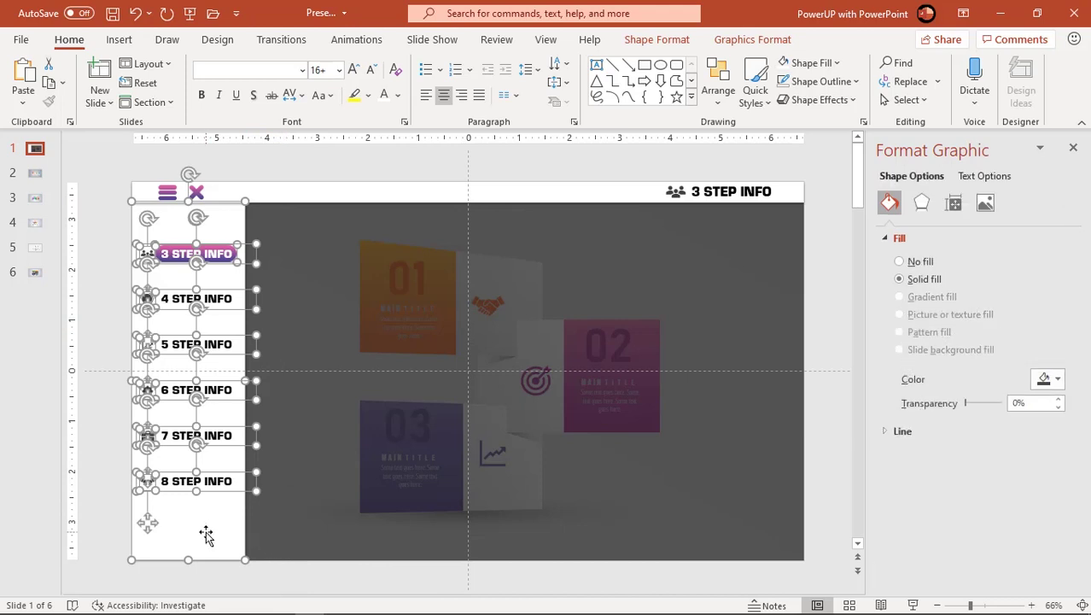
{"action": "right_click", "coordinate": [208, 531]}
{"action": "mouse_move", "coordinate": [276, 329]}
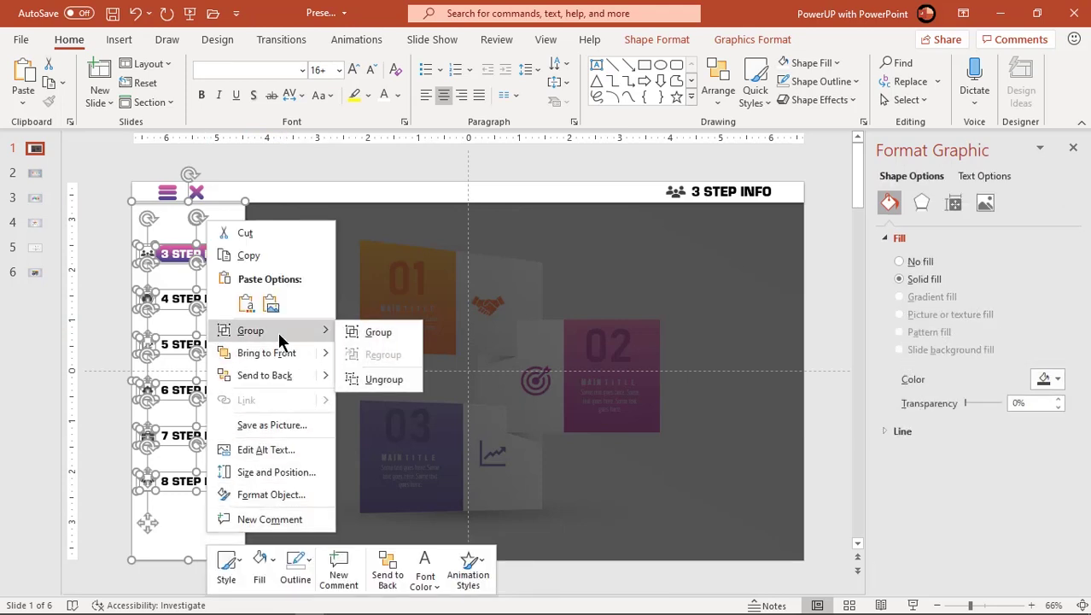
{"action": "left_click", "coordinate": [367, 329]}
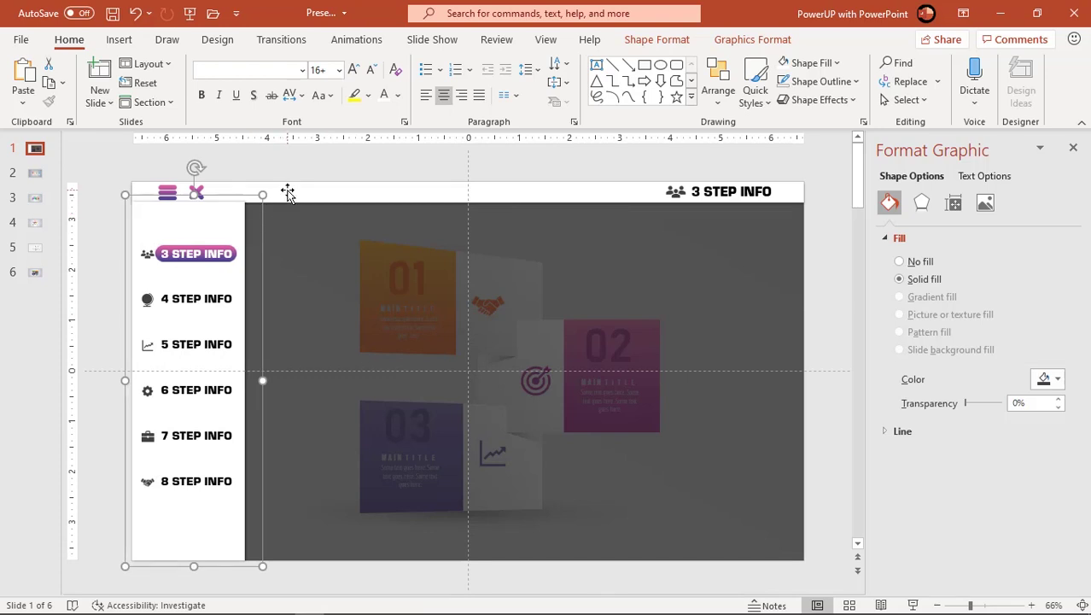
{"action": "left_click", "coordinate": [146, 168]}
{"action": "left_click_drag", "start_coordinate": [118, 160], "coordinate": [824, 218]}
{"action": "right_click", "coordinate": [780, 216]}
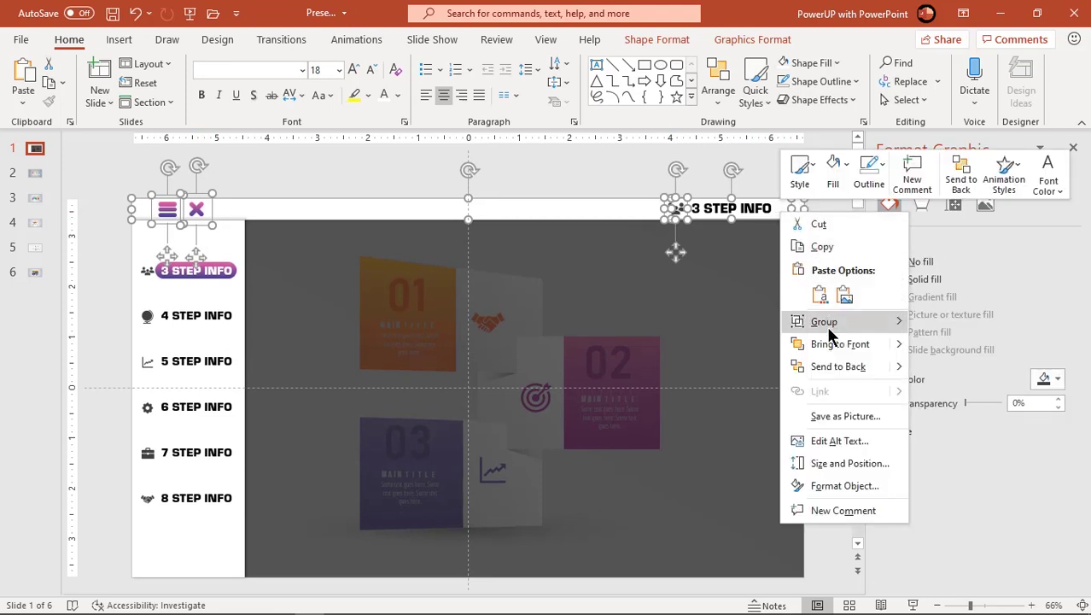
{"action": "key", "text": "Escape"}
{"action": "left_click", "coordinate": [616, 181]}
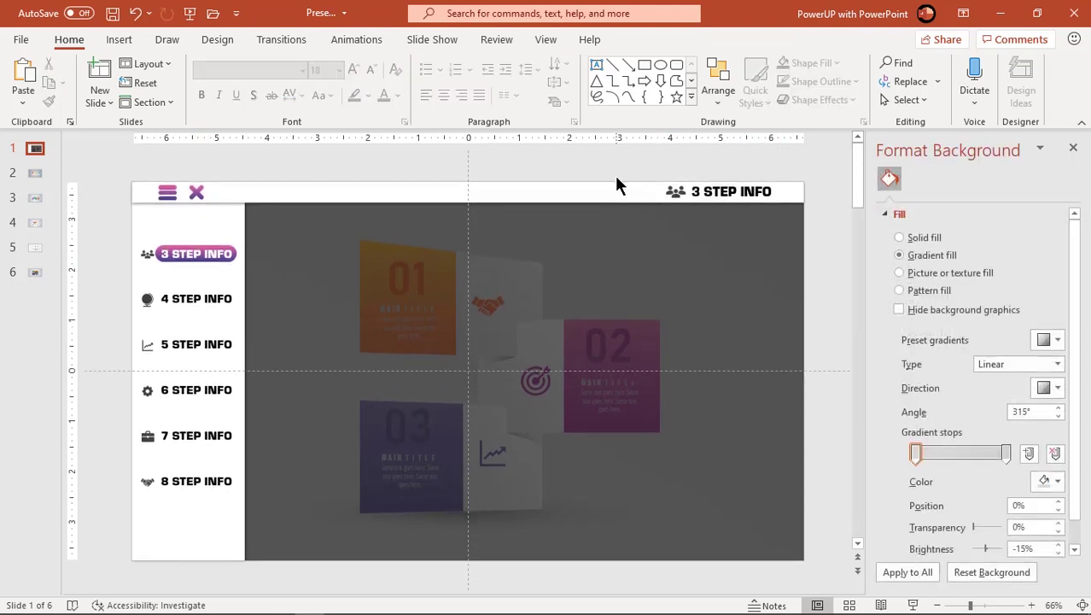
Show the list of slide objects and rename the side menu group as Full Menu Items
{"action": "left_click", "coordinate": [216, 225]}
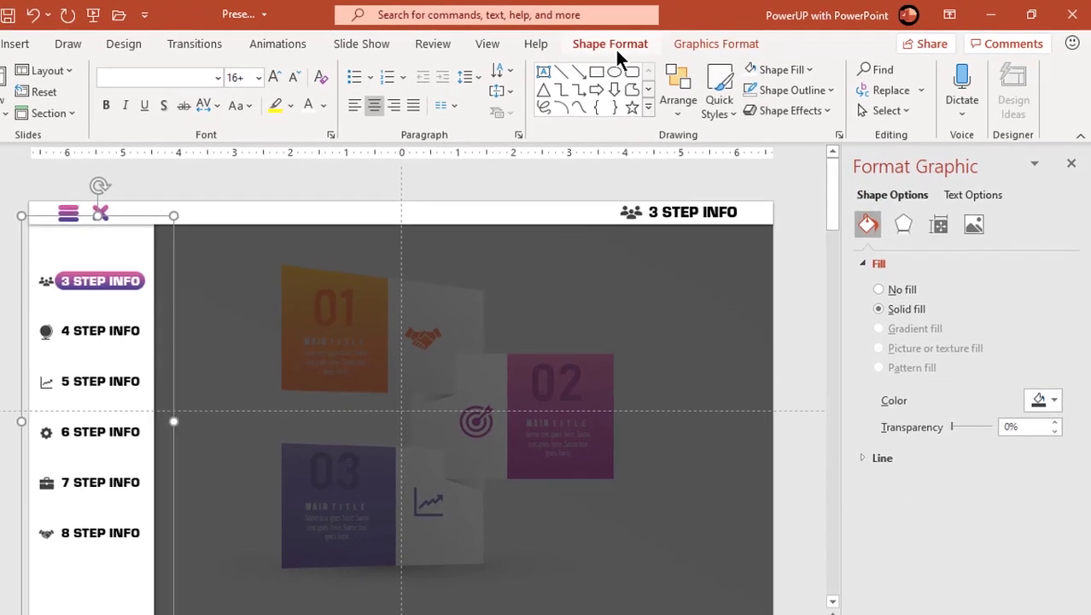
{"action": "left_click", "coordinate": [656, 39]}
{"action": "left_click", "coordinate": [778, 114]}
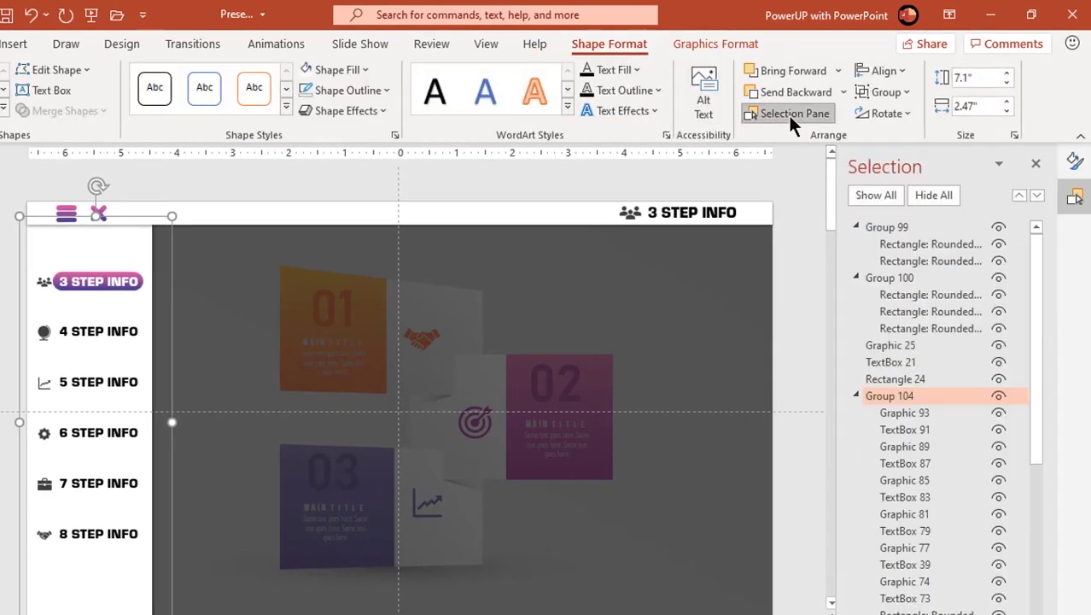
{"action": "double_click", "coordinate": [929, 396]}
{"action": "left_click_drag", "start_coordinate": [932, 396], "coordinate": [862, 396]}
{"action": "type", "text": "Full Menu Items"}
{"action": "key", "text": "Return"}
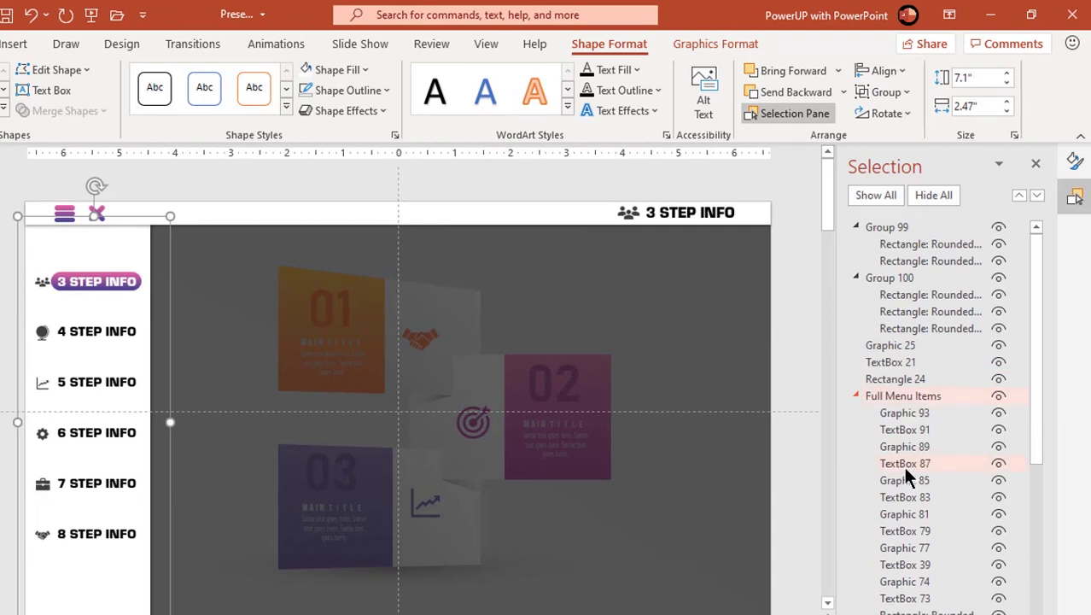
Collapse the Full Menu Items group and rename the three-bar menu icon's group as Menu Button
{"action": "left_click", "coordinate": [855, 395]}
{"action": "left_click", "coordinate": [64, 213]}
{"action": "scroll", "coordinate": [64, 256], "scroll_direction": "up", "scroll_amount": 1}
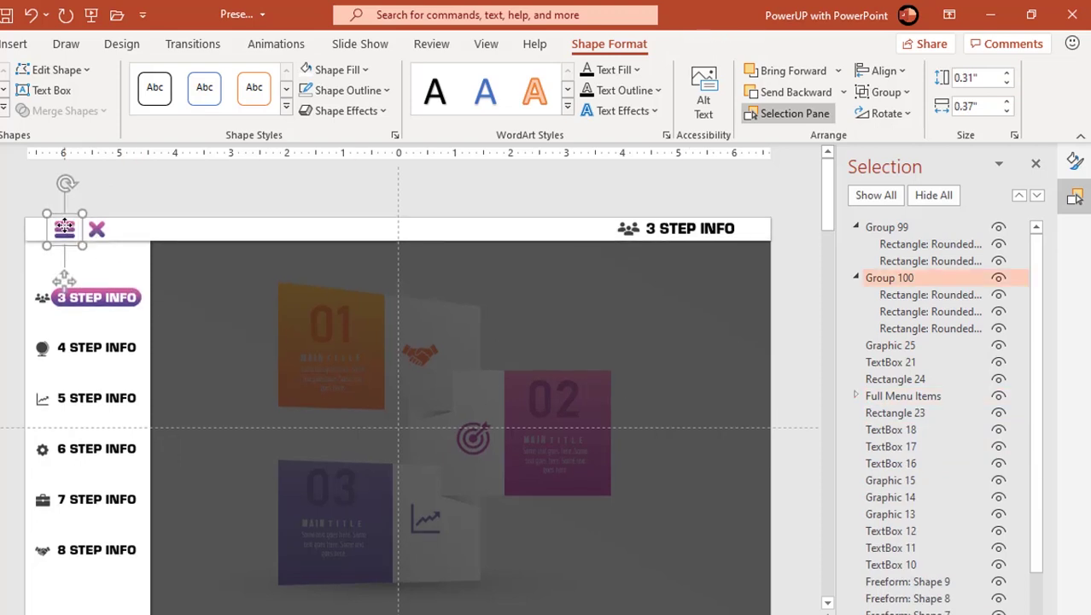
{"action": "left_click", "coordinate": [908, 279]}
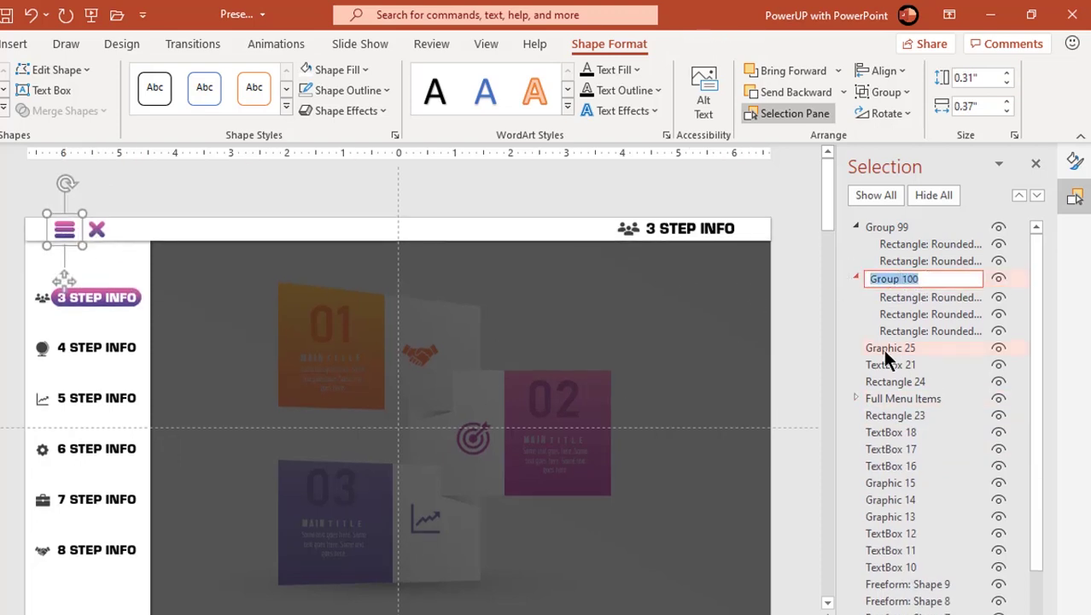
{"action": "type", "text": "Menu Button"}
{"action": "key", "text": "Return"}
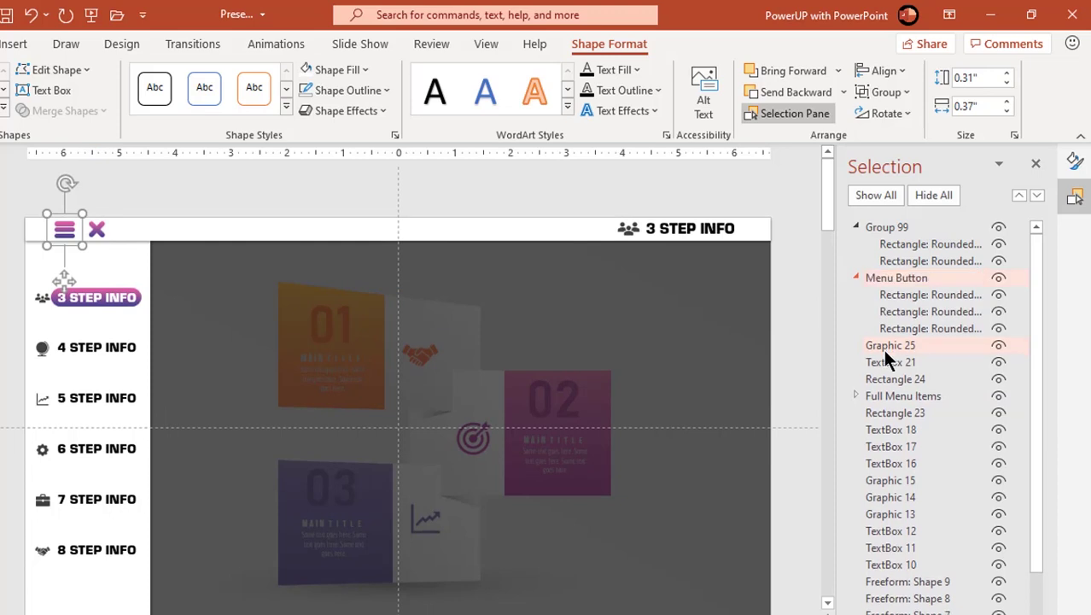
Rename the X icon's group as Close Button and collapse both button groups in the object list
{"action": "left_click", "coordinate": [96, 231]}
{"action": "double_click", "coordinate": [887, 227]}
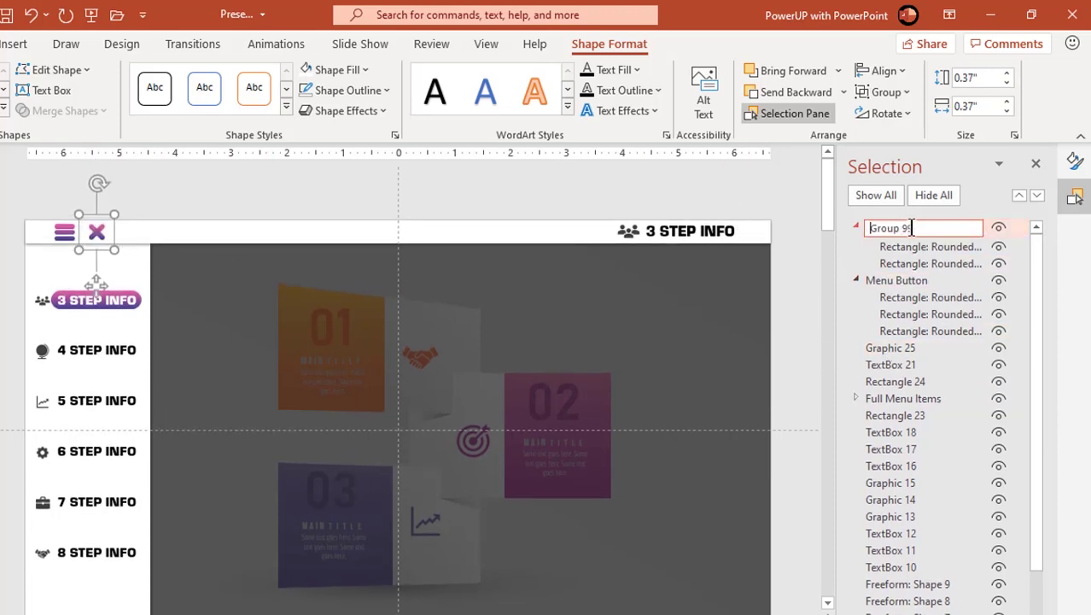
{"action": "type", "text": "Close Button"}
{"action": "key", "text": "Return"}
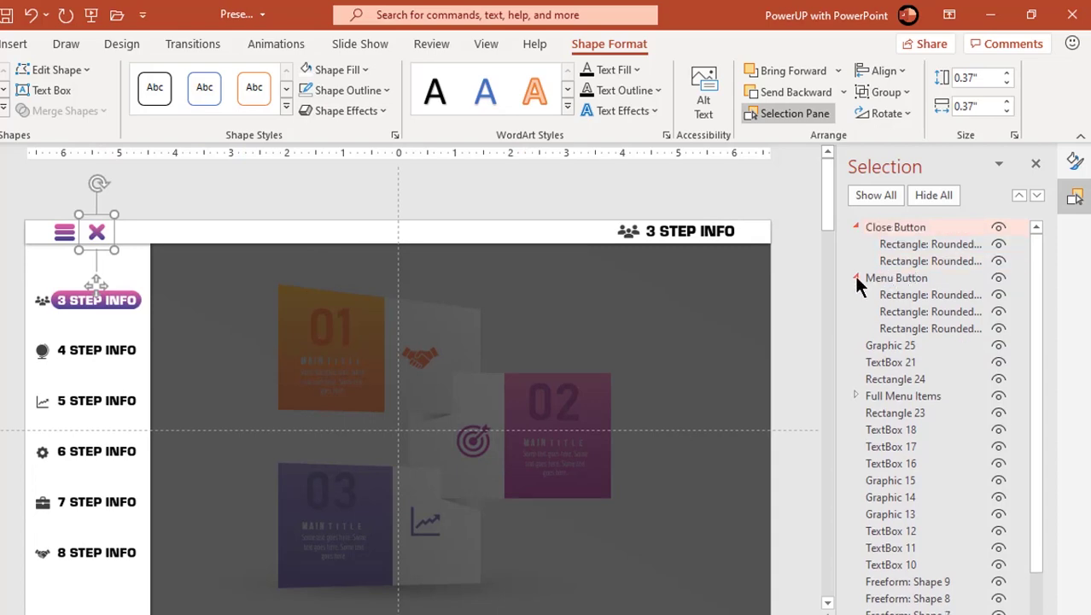
{"action": "left_click", "coordinate": [856, 277]}
{"action": "left_click", "coordinate": [855, 226]}
{"action": "key", "text": "Escape"}
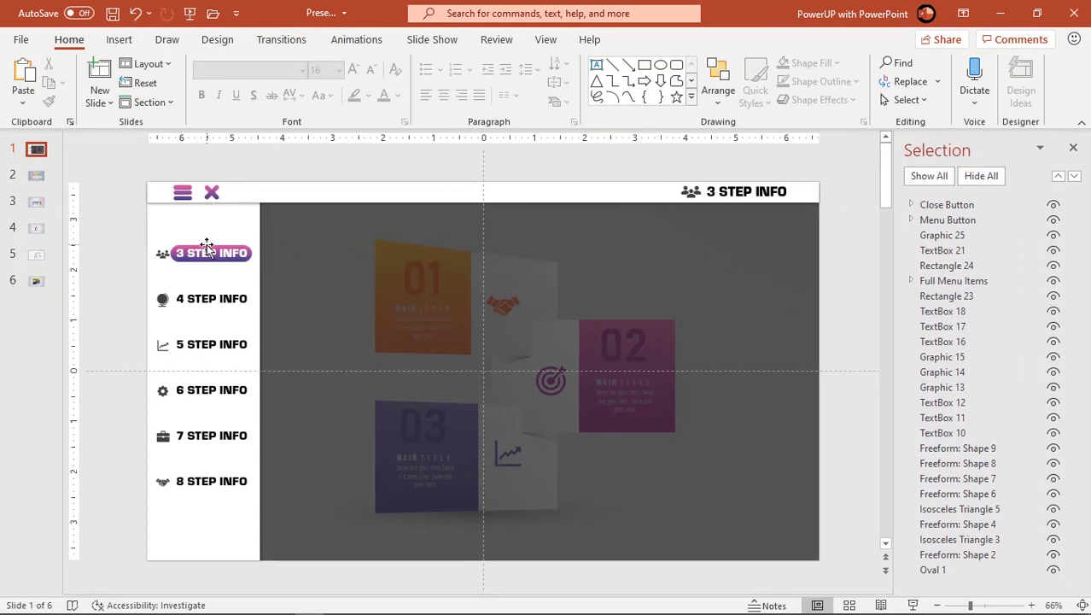
Add an on-click action to the side menu's 3 STEP INFO label that hyperlinks to Slide 1
{"action": "left_click", "coordinate": [205, 248]}
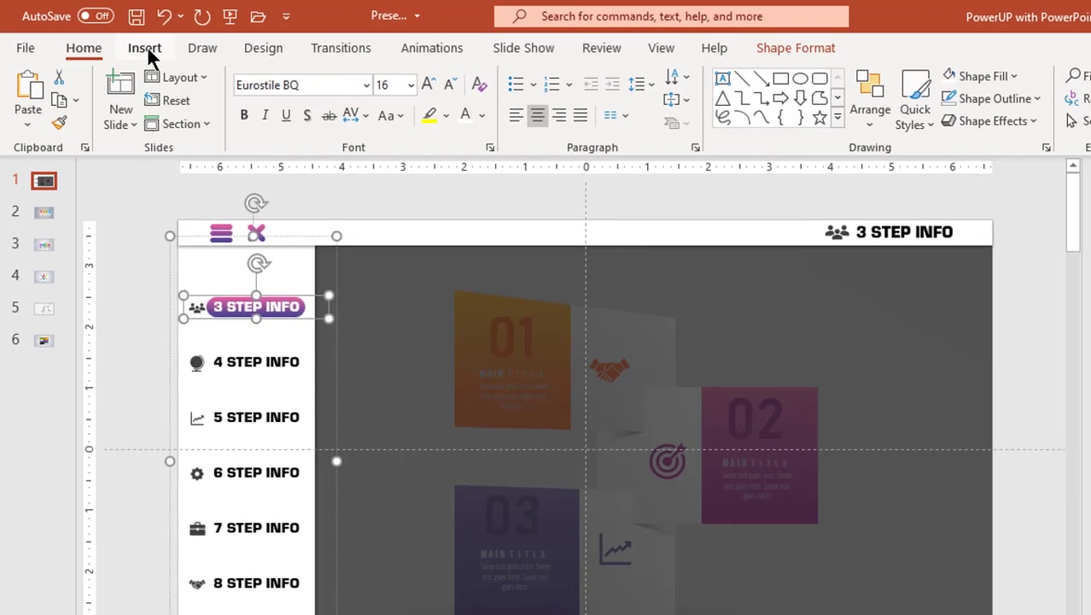
{"action": "left_click", "coordinate": [147, 51]}
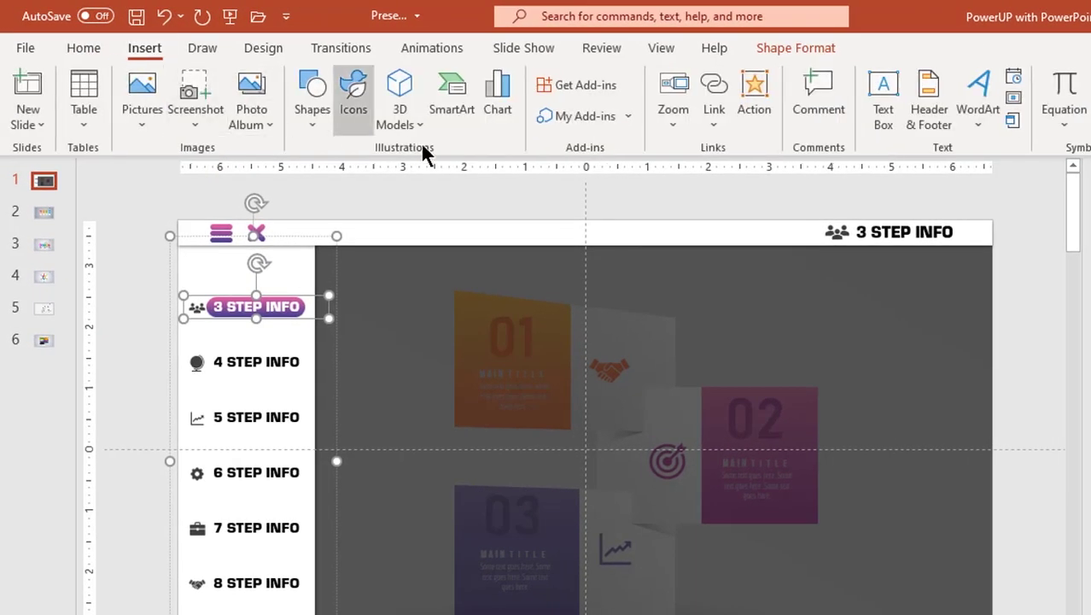
{"action": "left_click", "coordinate": [754, 115]}
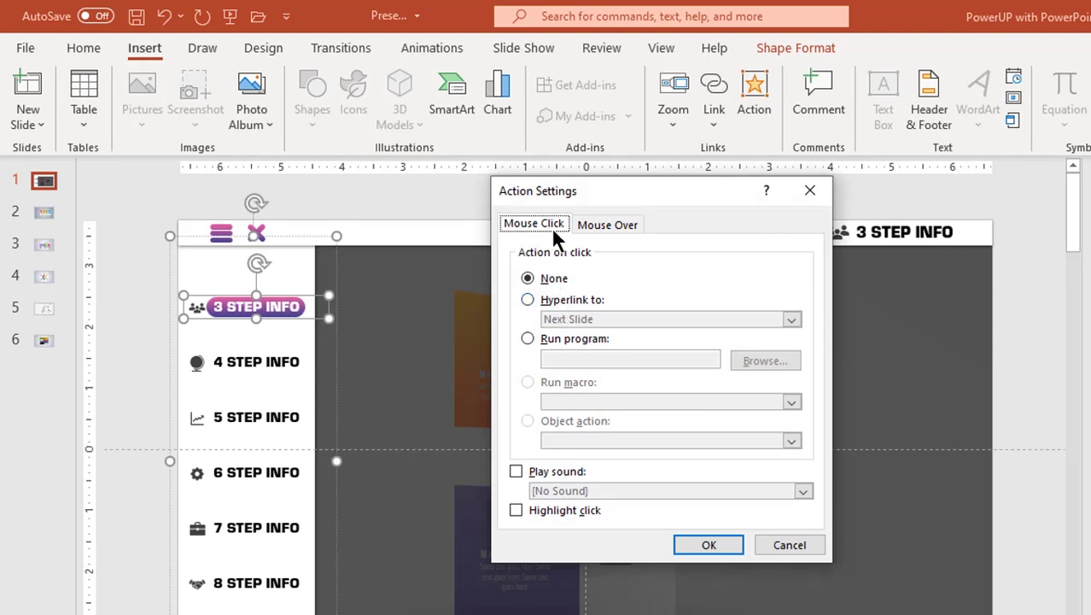
{"action": "left_click", "coordinate": [546, 302]}
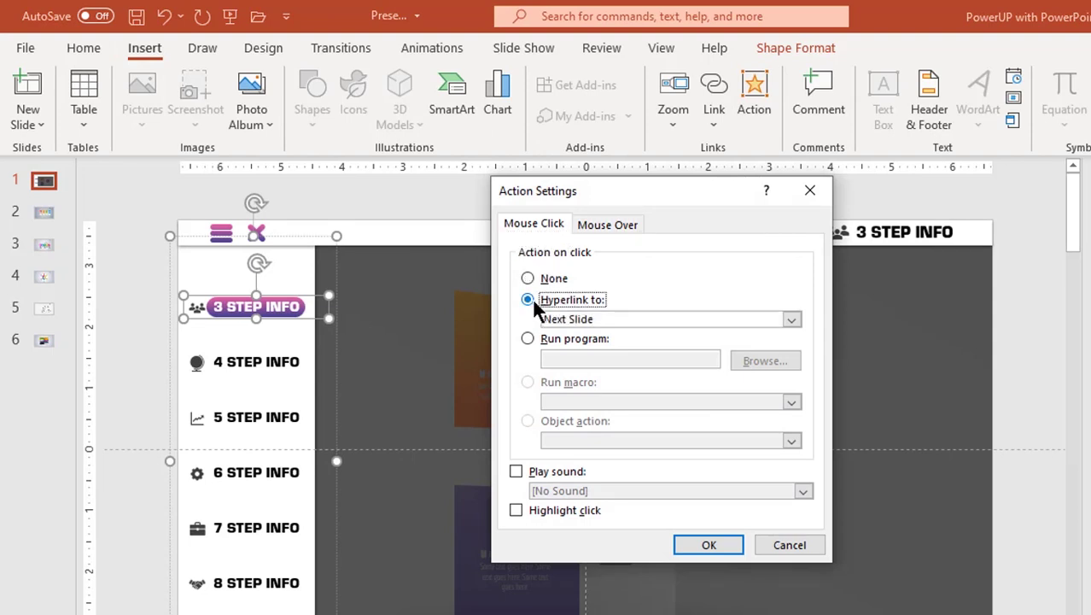
{"action": "left_click", "coordinate": [615, 318]}
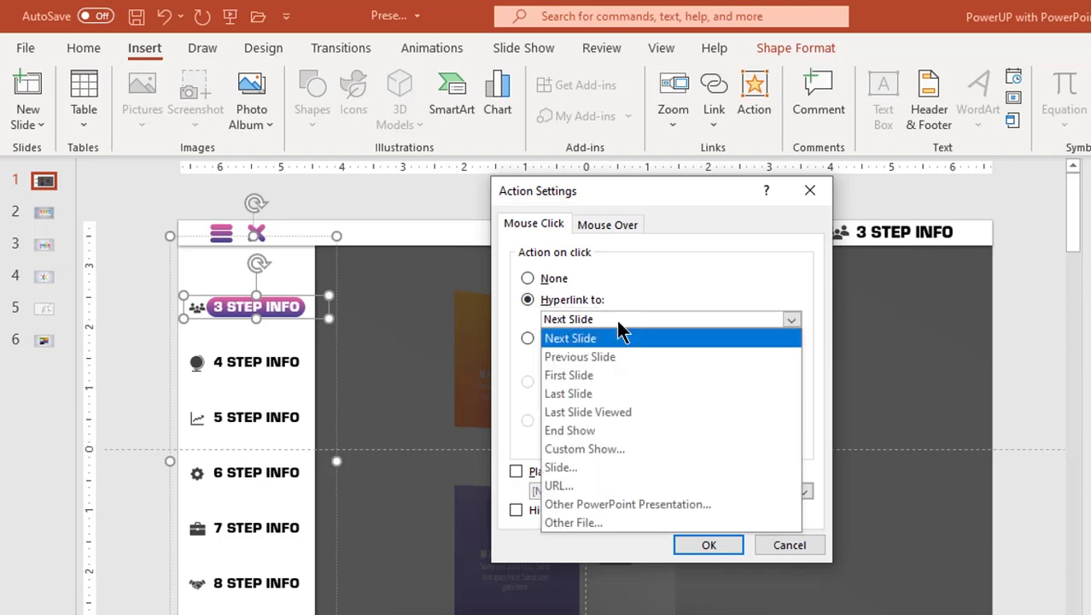
{"action": "left_click", "coordinate": [557, 471]}
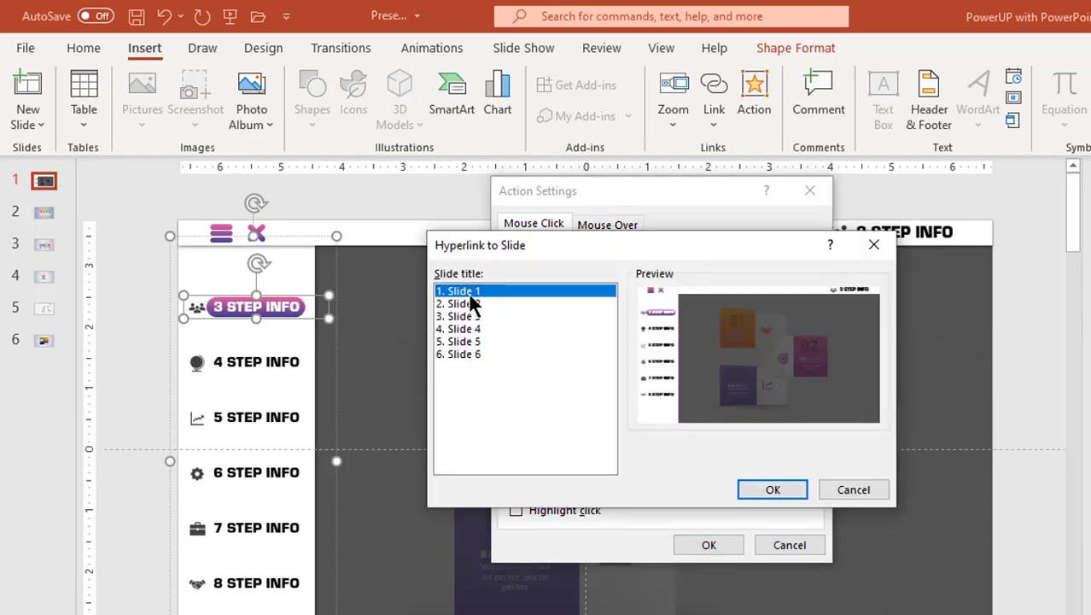
{"action": "left_click", "coordinate": [760, 487]}
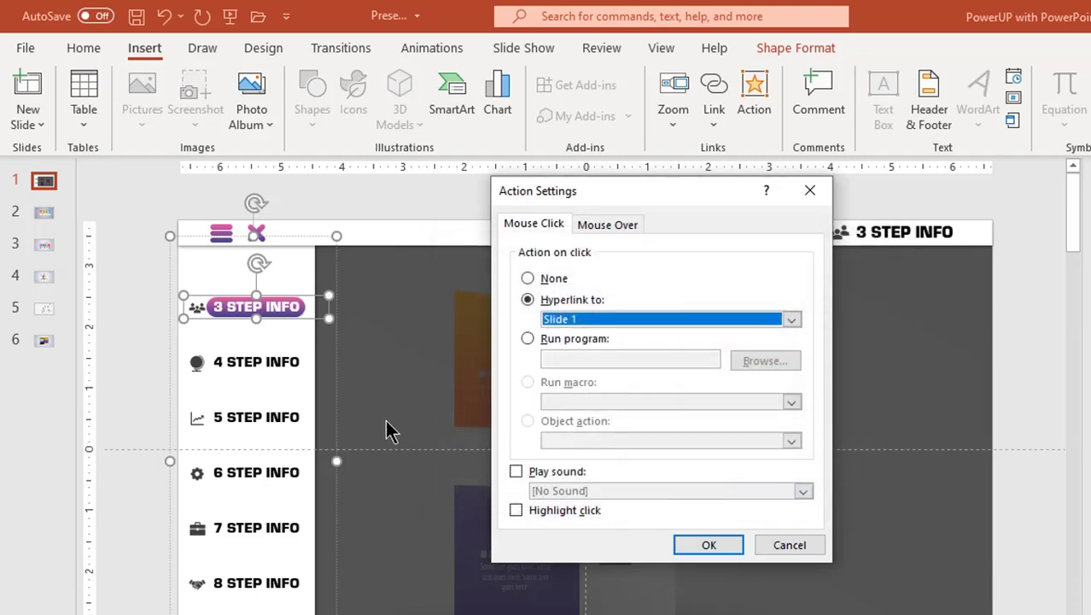
{"action": "left_click", "coordinate": [708, 546]}
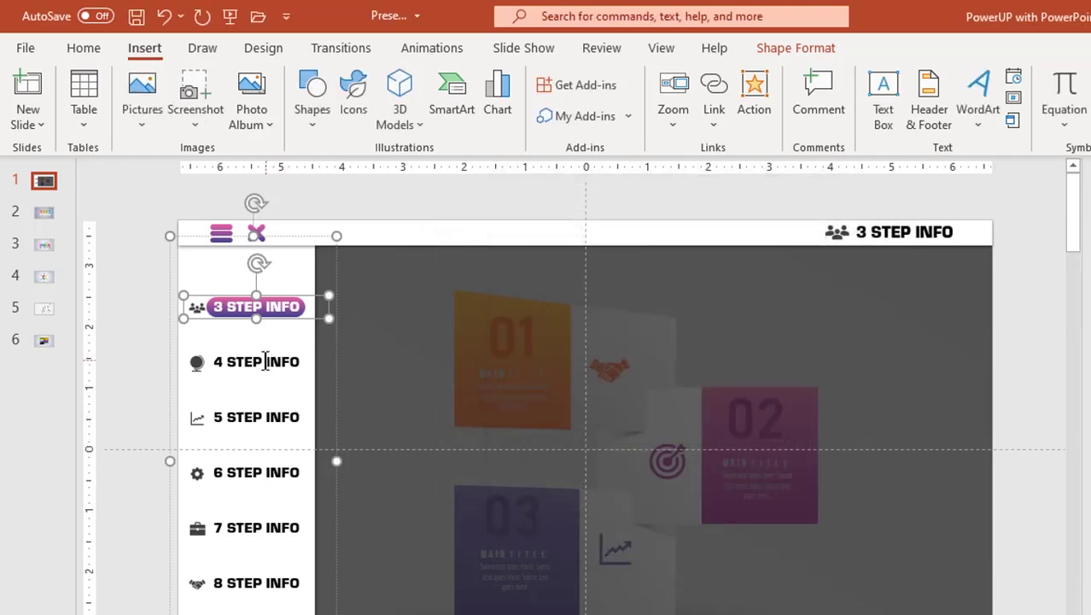
Add an on-click action to the 4 STEP INFO label that hyperlinks to Slide 2
{"action": "left_click", "coordinate": [265, 363]}
{"action": "left_click", "coordinate": [246, 350]}
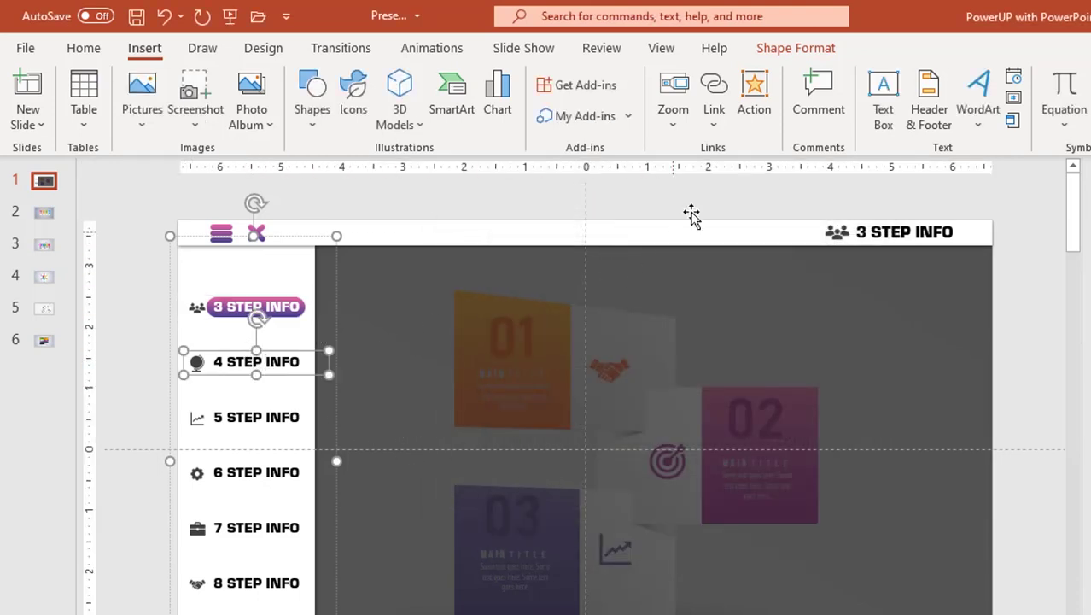
{"action": "left_click", "coordinate": [750, 108]}
{"action": "left_click", "coordinate": [567, 300]}
{"action": "left_click", "coordinate": [573, 316]}
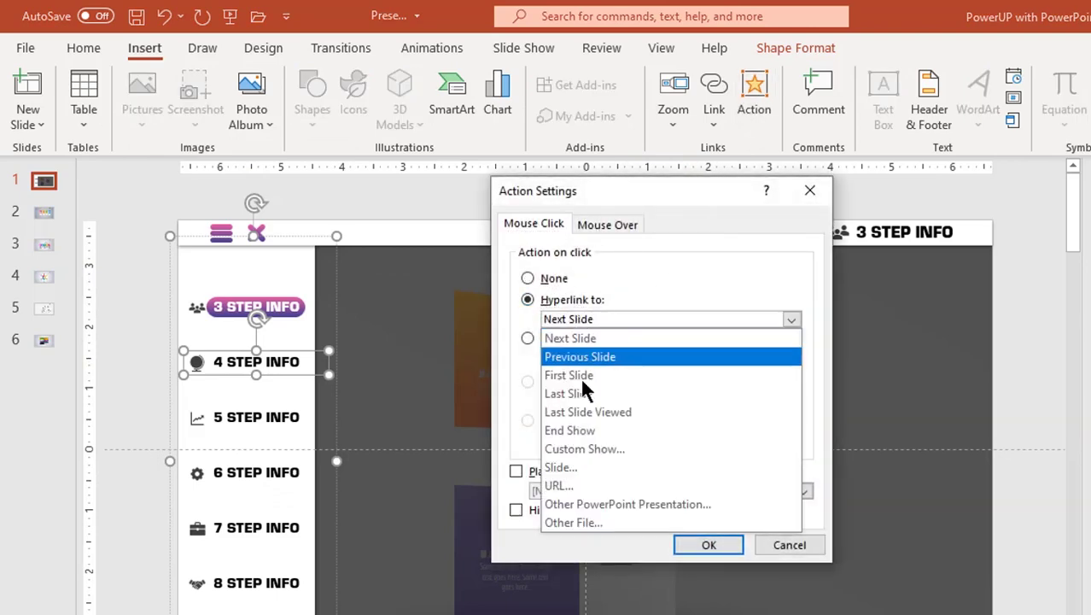
{"action": "left_click", "coordinate": [559, 466]}
{"action": "left_click", "coordinate": [474, 304]}
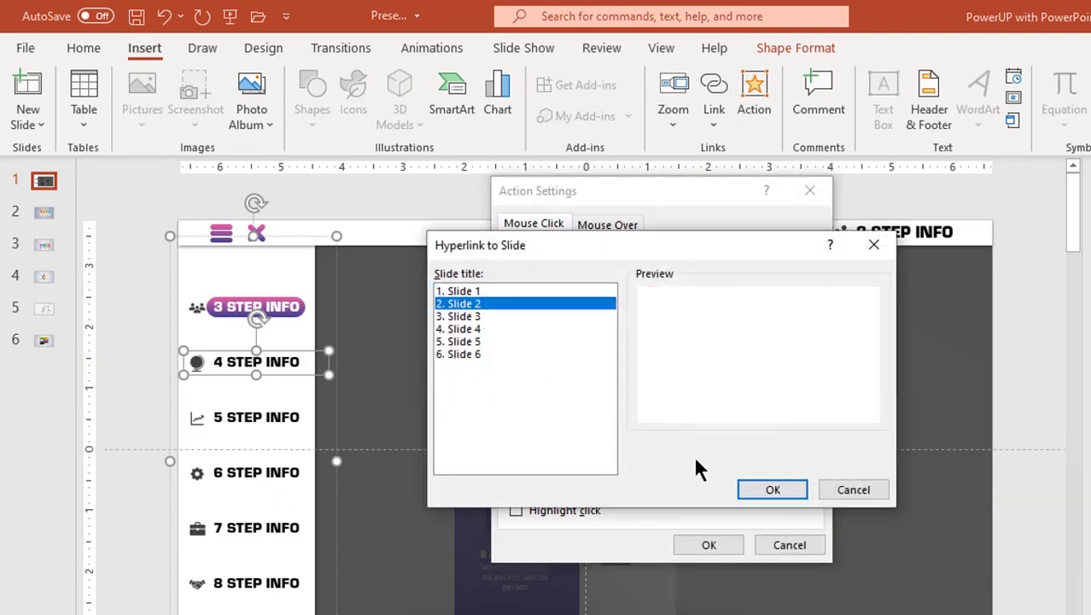
{"action": "left_click", "coordinate": [755, 487]}
{"action": "left_click", "coordinate": [725, 546]}
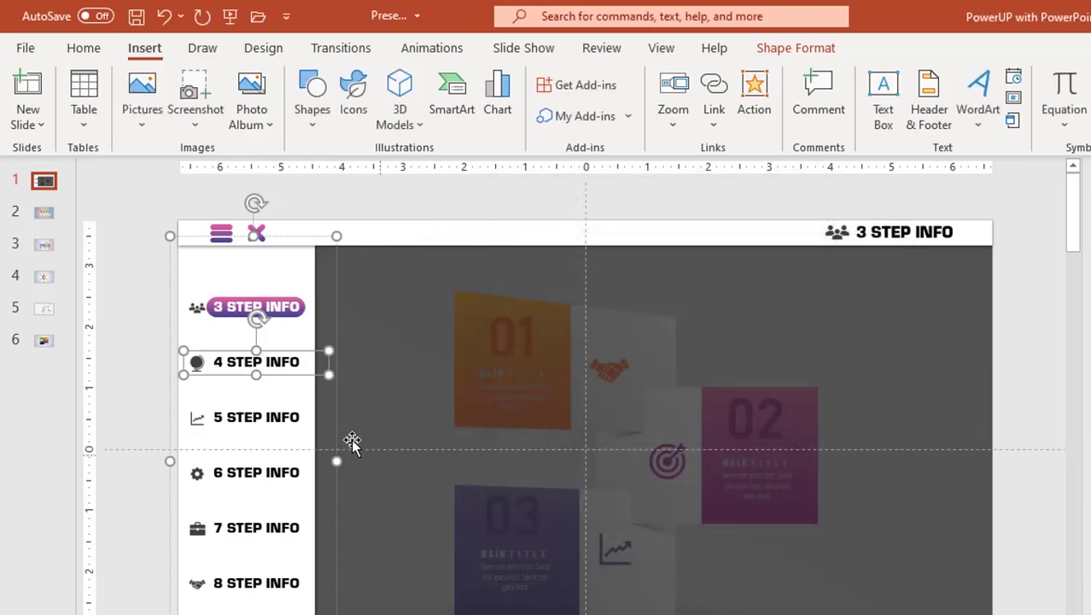
Add an on-click action to the 5 STEP INFO label that hyperlinks to Slide 3
{"action": "left_click", "coordinate": [267, 413]}
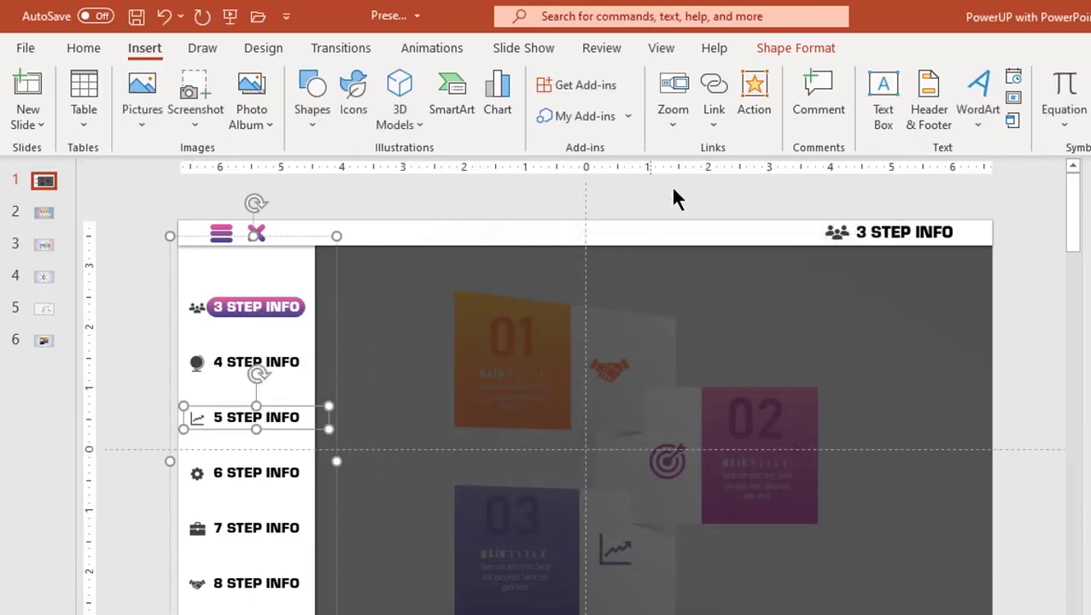
{"action": "left_click", "coordinate": [744, 111]}
{"action": "left_click", "coordinate": [577, 304]}
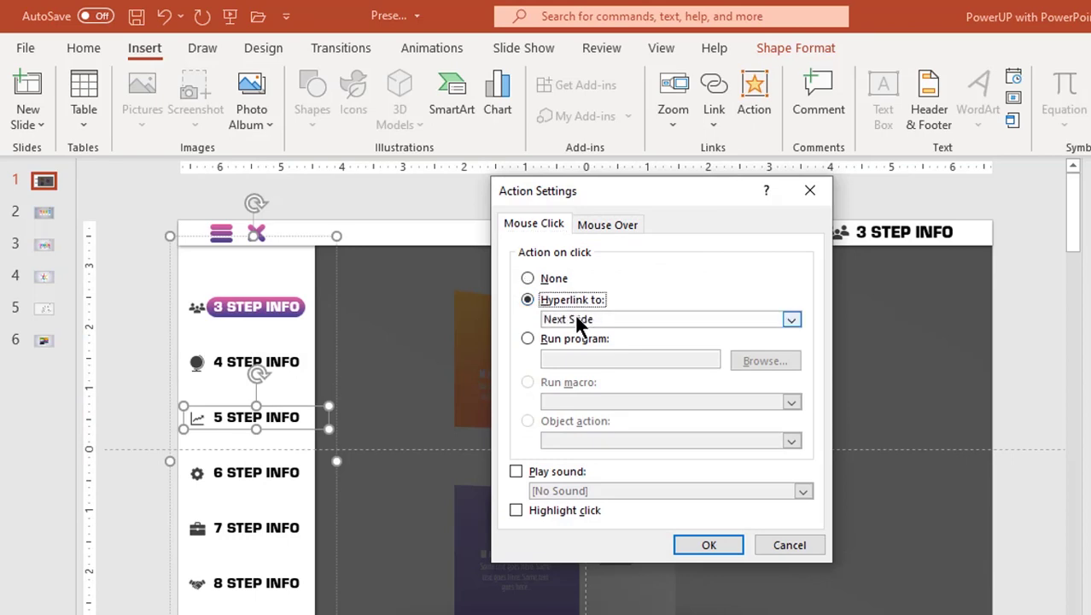
{"action": "left_click", "coordinate": [546, 320]}
{"action": "left_click", "coordinate": [557, 465]}
{"action": "left_click", "coordinate": [474, 315]}
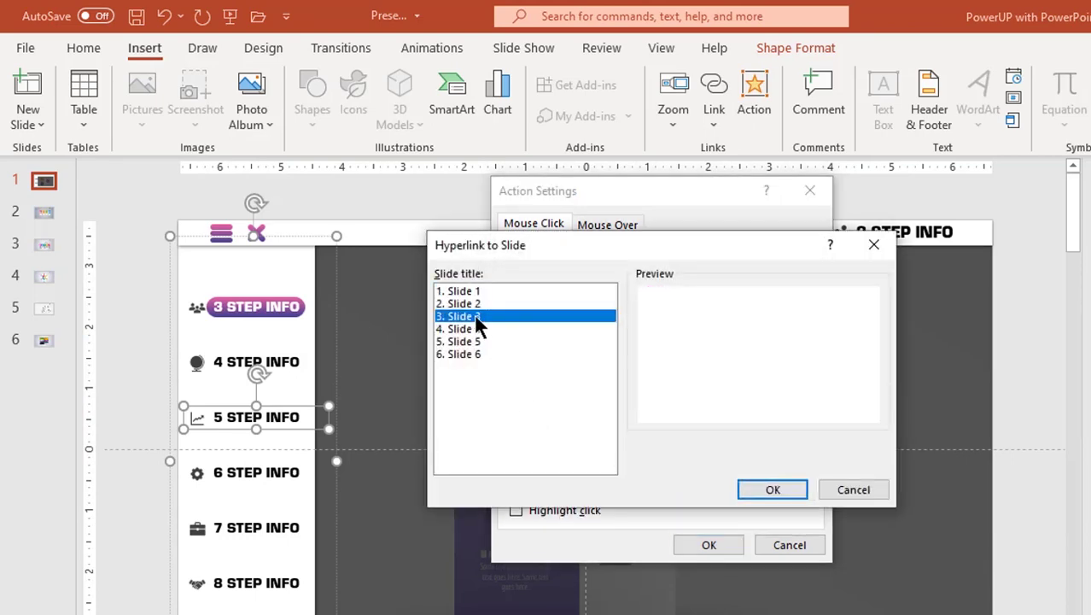
{"action": "left_click", "coordinate": [762, 488]}
{"action": "left_click", "coordinate": [705, 541]}
Add an on-click action to the 6 STEP INFO label that hyperlinks to Slide 4
{"action": "key", "text": "Tab"}
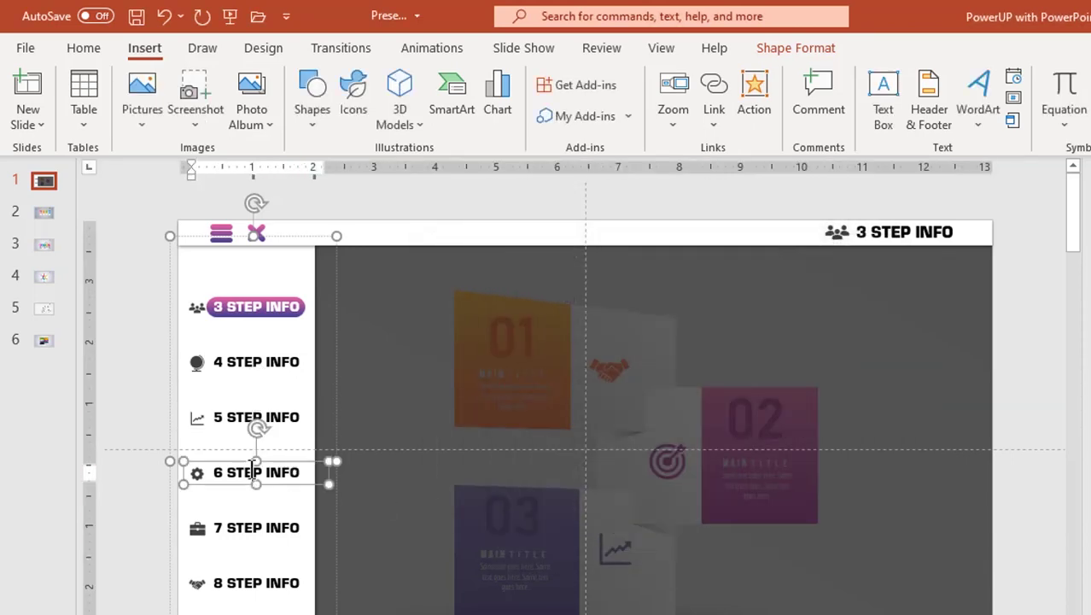
{"action": "left_click", "coordinate": [752, 111]}
{"action": "left_click", "coordinate": [579, 300]}
{"action": "left_click", "coordinate": [551, 321]}
{"action": "left_click", "coordinate": [563, 464]}
{"action": "left_click", "coordinate": [469, 328]}
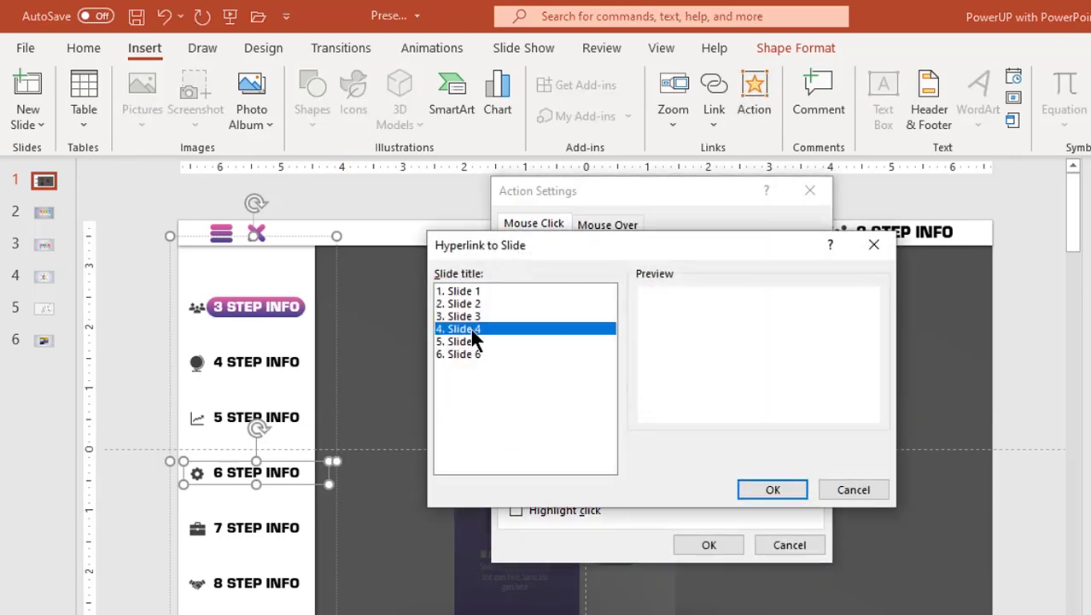
{"action": "left_click", "coordinate": [764, 489]}
{"action": "left_click", "coordinate": [709, 544]}
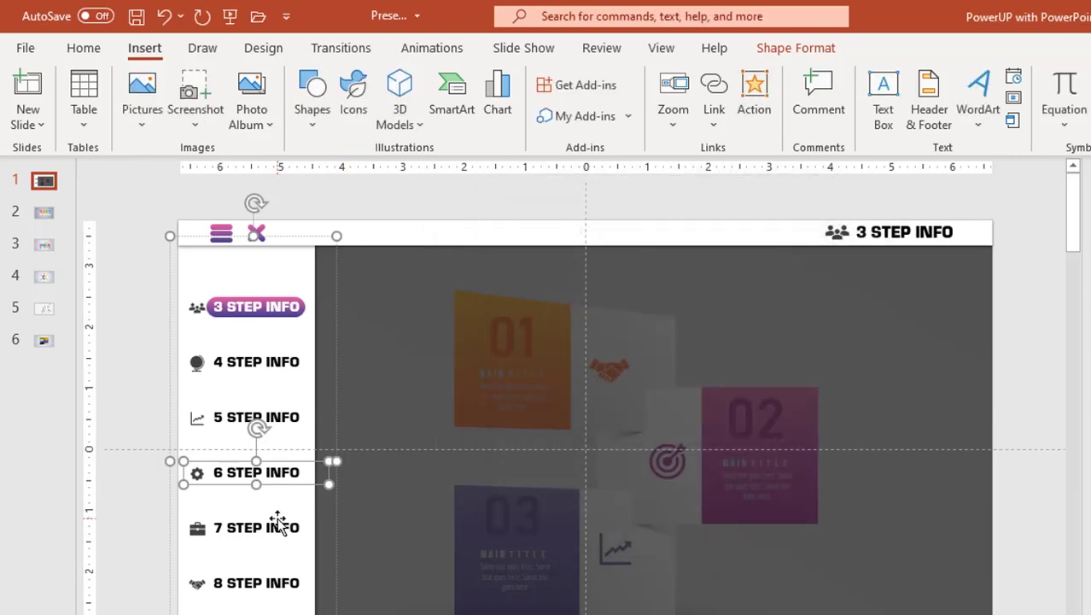
Add an on-click action to the 7 STEP INFO label that hyperlinks to Slide 5
{"action": "left_click", "coordinate": [280, 519]}
{"action": "left_click", "coordinate": [754, 109]}
{"action": "left_click", "coordinate": [589, 302]}
{"action": "left_click", "coordinate": [574, 321]}
{"action": "left_click", "coordinate": [563, 465]}
{"action": "left_click", "coordinate": [475, 341]}
{"action": "left_click", "coordinate": [772, 489]}
{"action": "left_click", "coordinate": [709, 545]}
Add an on-click action to the 8 STEP INFO label that hyperlinks to Slide 6
{"action": "left_click", "coordinate": [280, 582]}
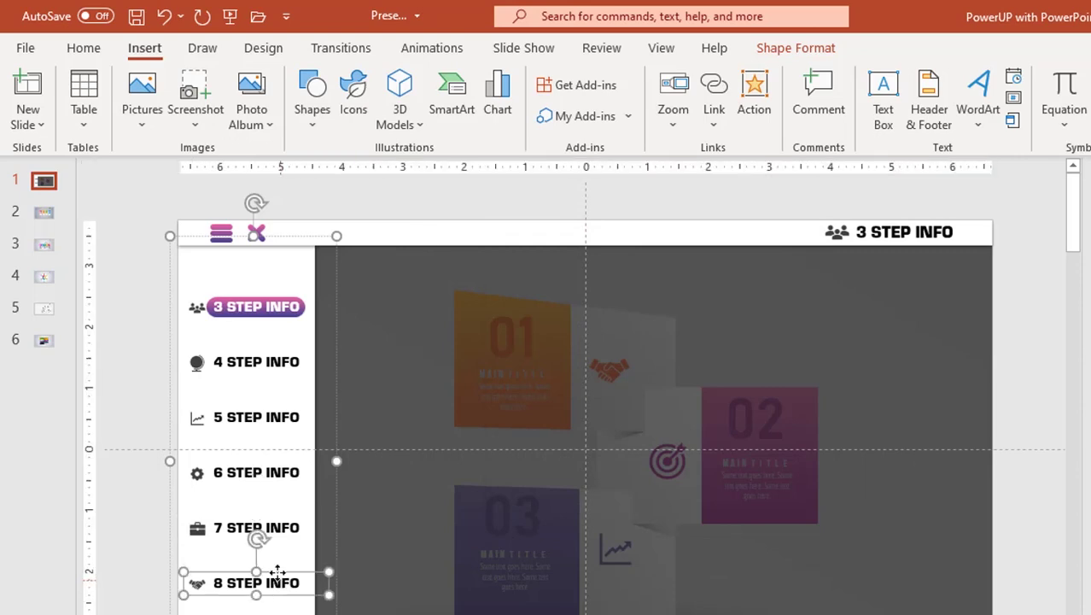
{"action": "left_click", "coordinate": [750, 117]}
{"action": "left_click", "coordinate": [586, 302]}
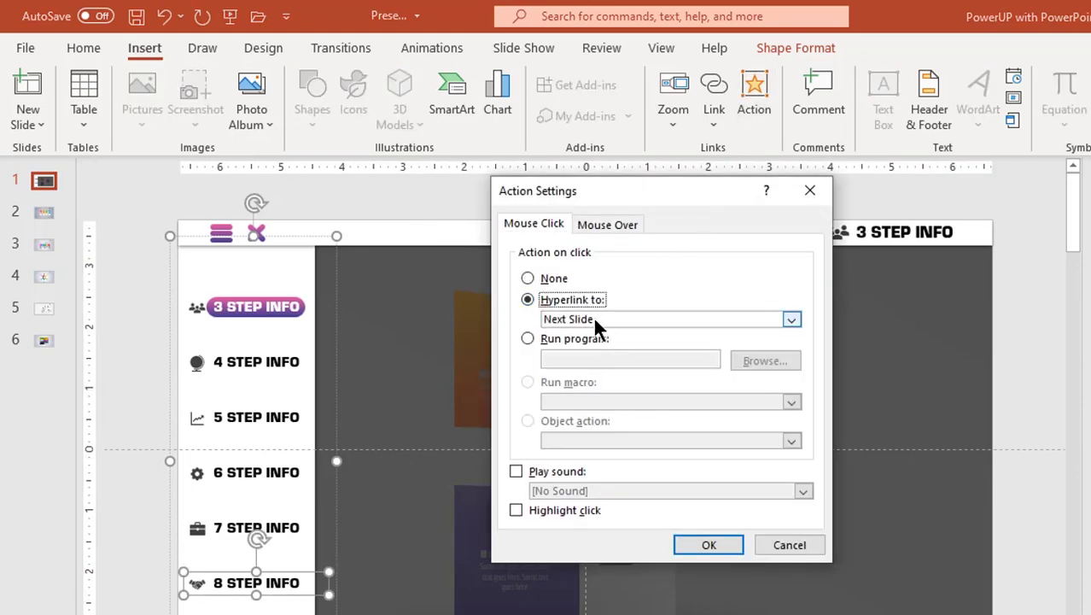
{"action": "left_click", "coordinate": [594, 318]}
{"action": "left_click", "coordinate": [563, 467]}
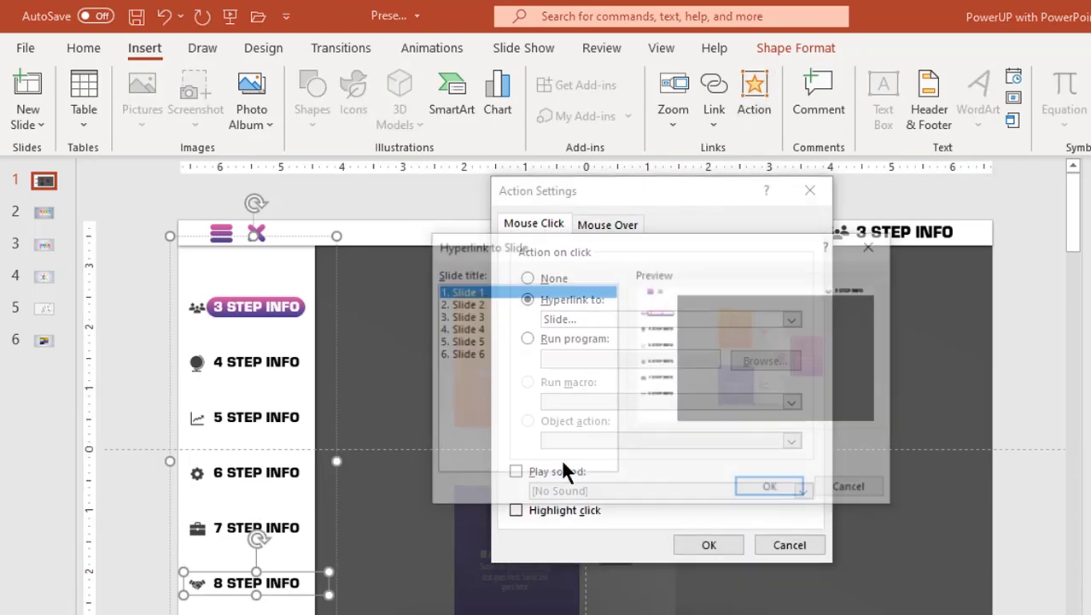
{"action": "left_click", "coordinate": [464, 353]}
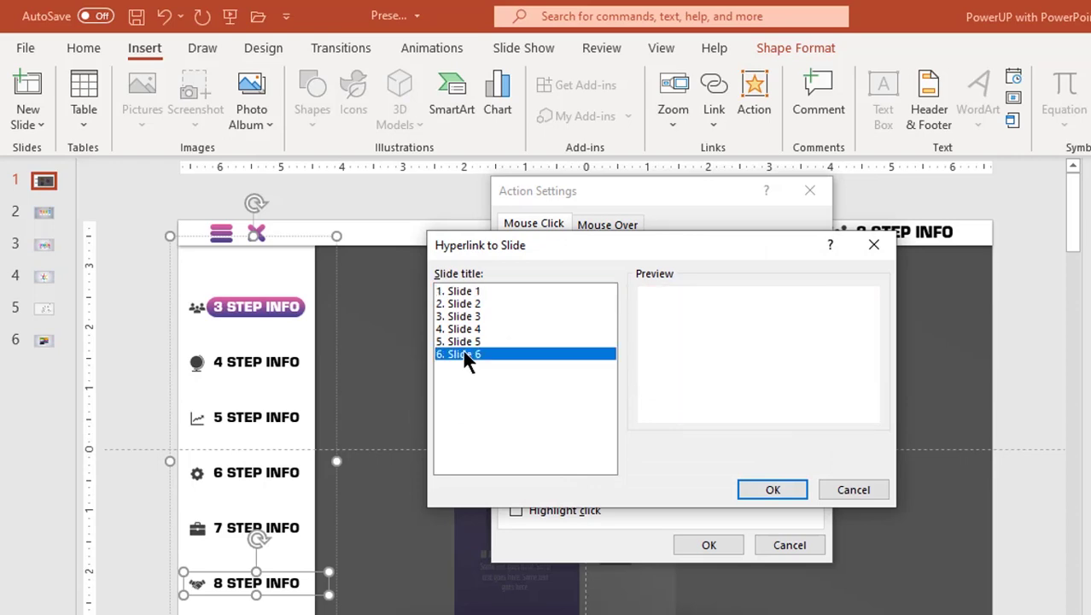
{"action": "left_click", "coordinate": [752, 482]}
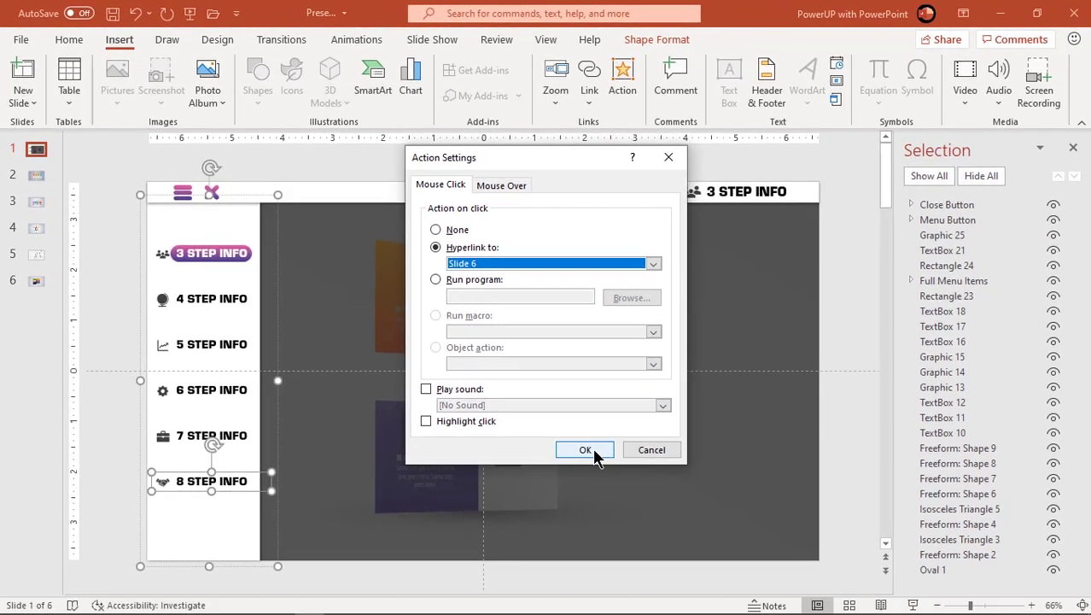
{"action": "left_click", "coordinate": [705, 543]}
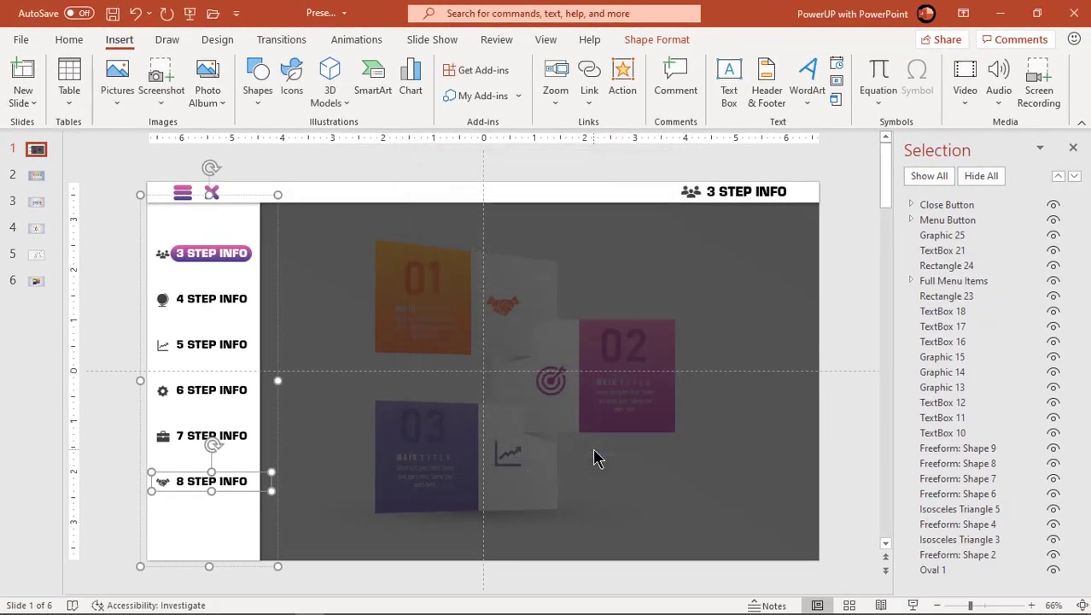
Deselect the menu label, close the Selection pane and show the Animation Pane
{"action": "left_click", "coordinate": [429, 175]}
{"action": "left_click", "coordinate": [1079, 152]}
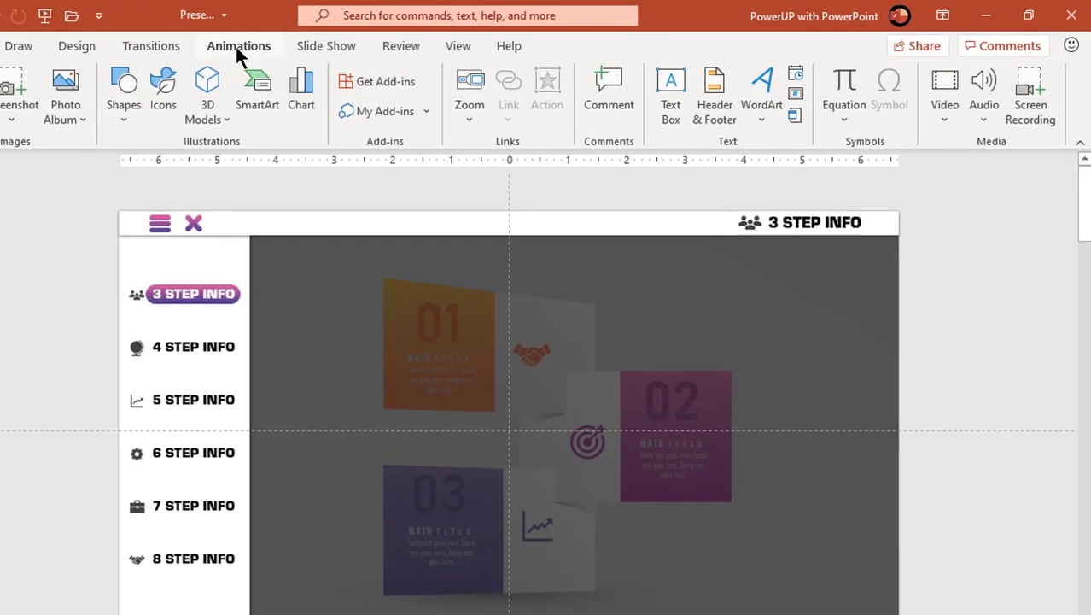
{"action": "left_click", "coordinate": [356, 39]}
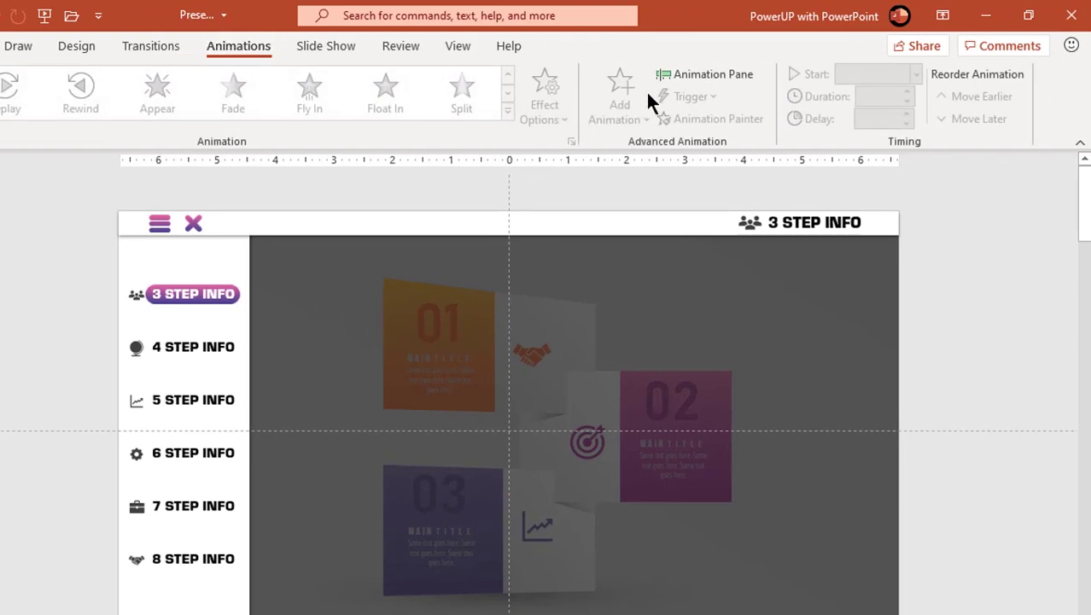
{"action": "left_click", "coordinate": [672, 76]}
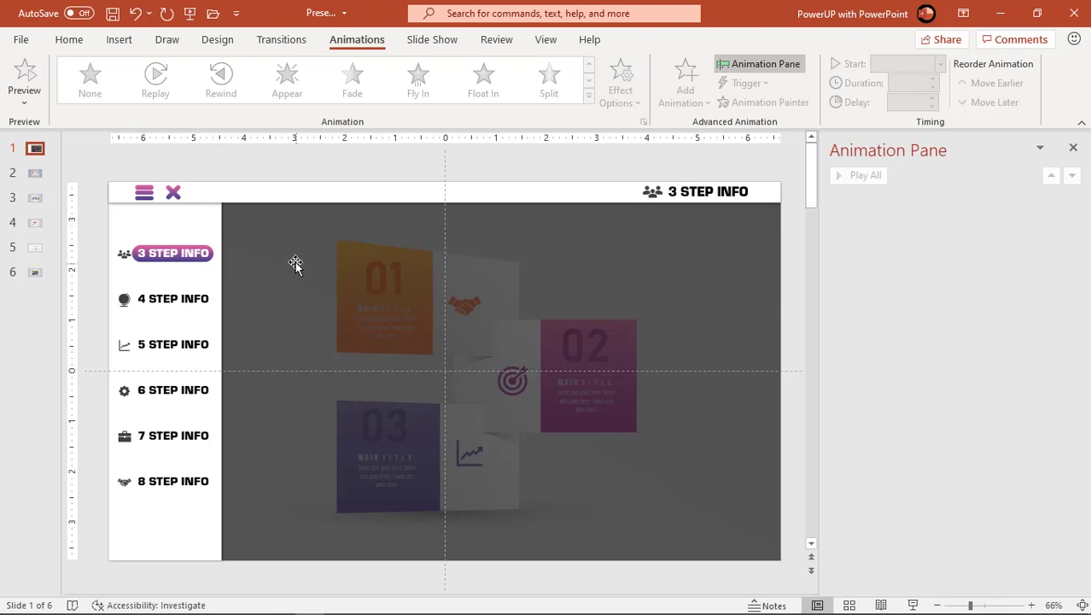
Apply a Zoom entrance animation to the close (X) icon and set Menu Button as its trigger
{"action": "left_click", "coordinate": [173, 195]}
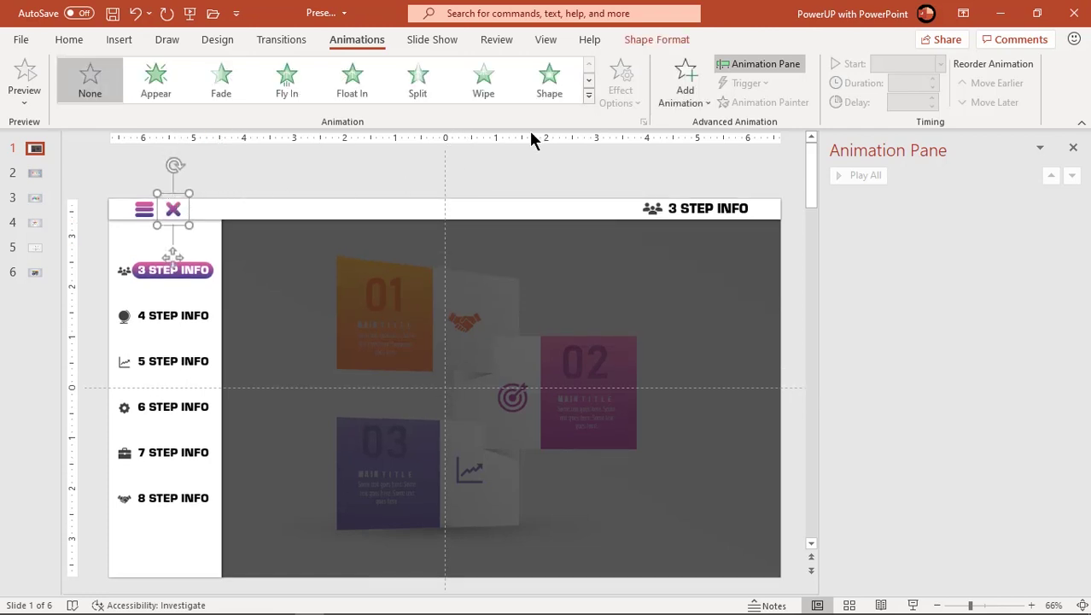
{"action": "left_click", "coordinate": [588, 96]}
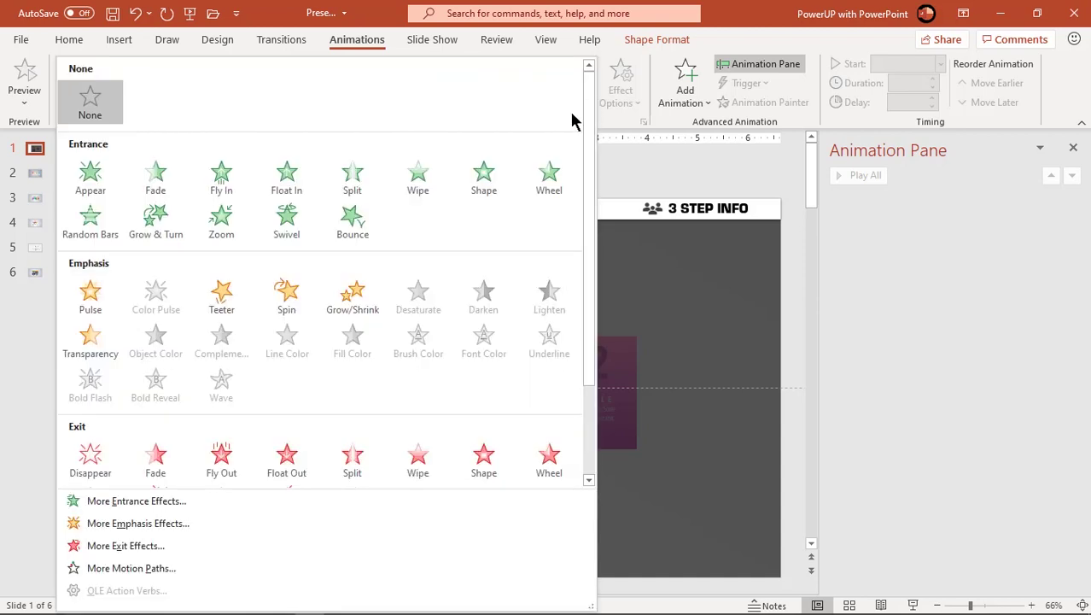
{"action": "left_click", "coordinate": [224, 224]}
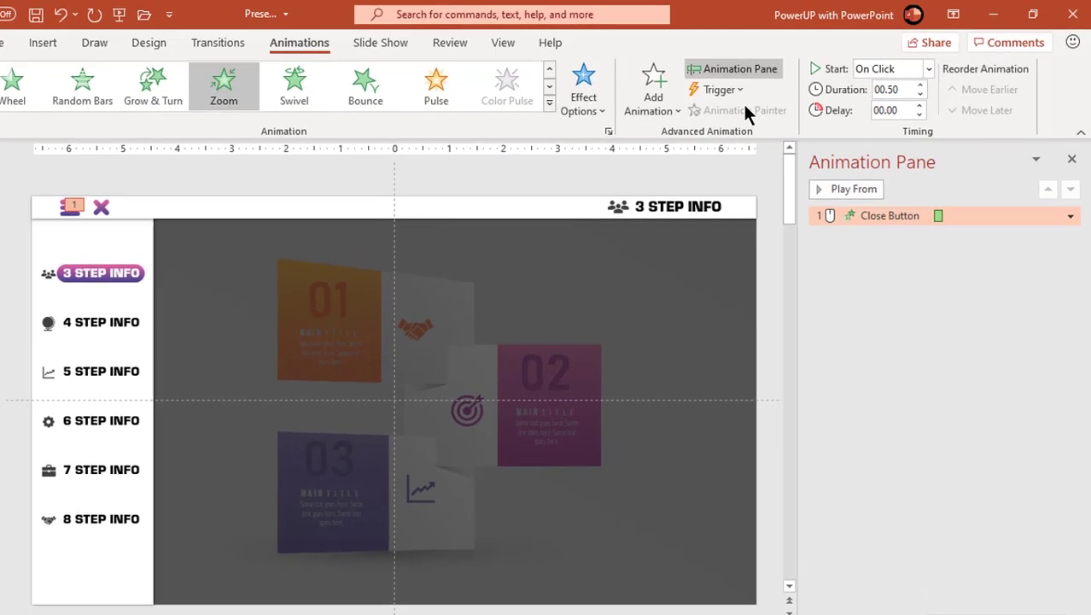
{"action": "left_click", "coordinate": [738, 89]}
{"action": "mouse_move", "coordinate": [738, 105]}
{"action": "left_click_drag", "start_coordinate": [933, 151], "coordinate": [942, 298]}
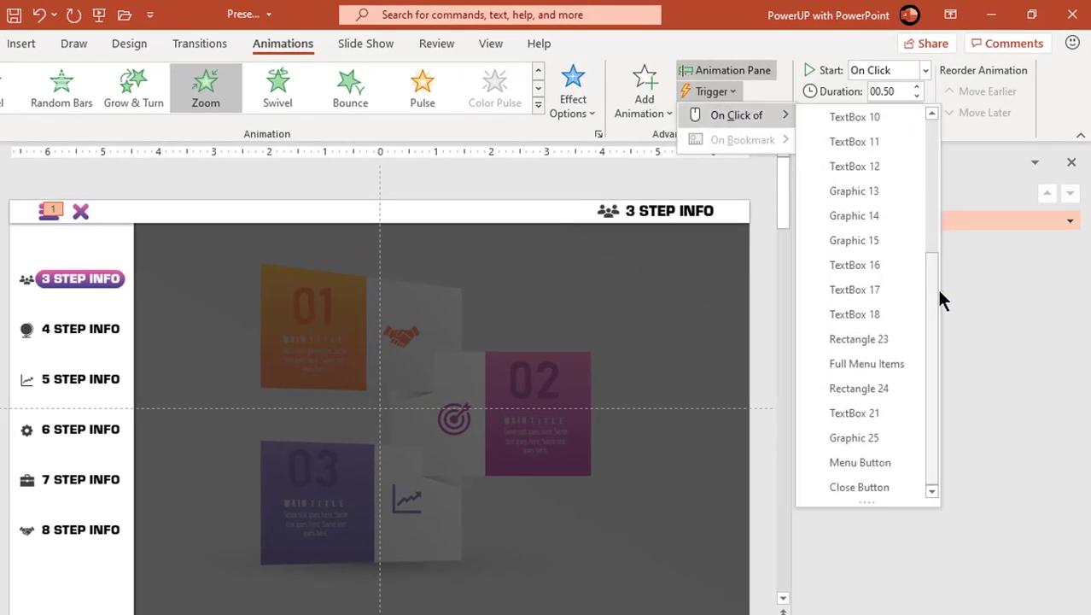
{"action": "left_click", "coordinate": [861, 462]}
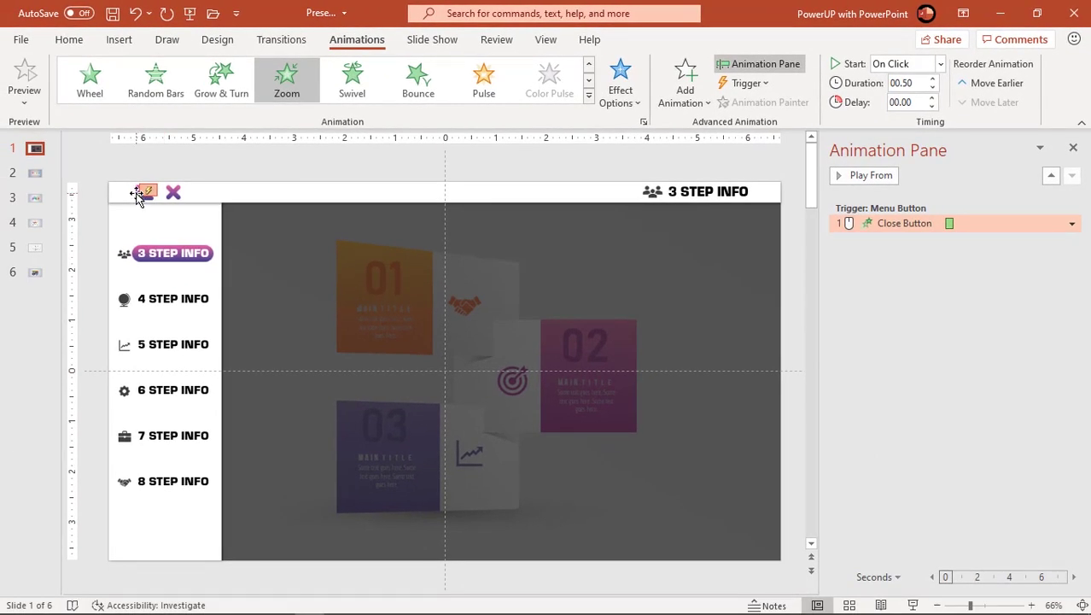
Apply a Zoom exit animation to the three-bar menu icon and set it to start With Previous
{"action": "left_click", "coordinate": [137, 195]}
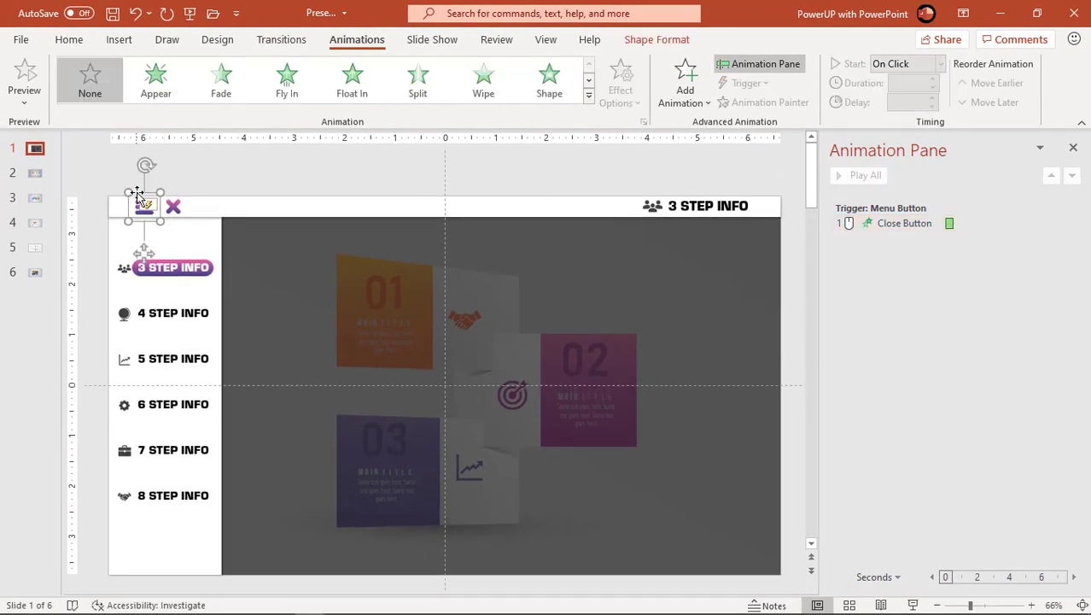
{"action": "left_click", "coordinate": [588, 96]}
{"action": "scroll", "coordinate": [596, 171], "scroll_direction": "down", "scroll_amount": 3}
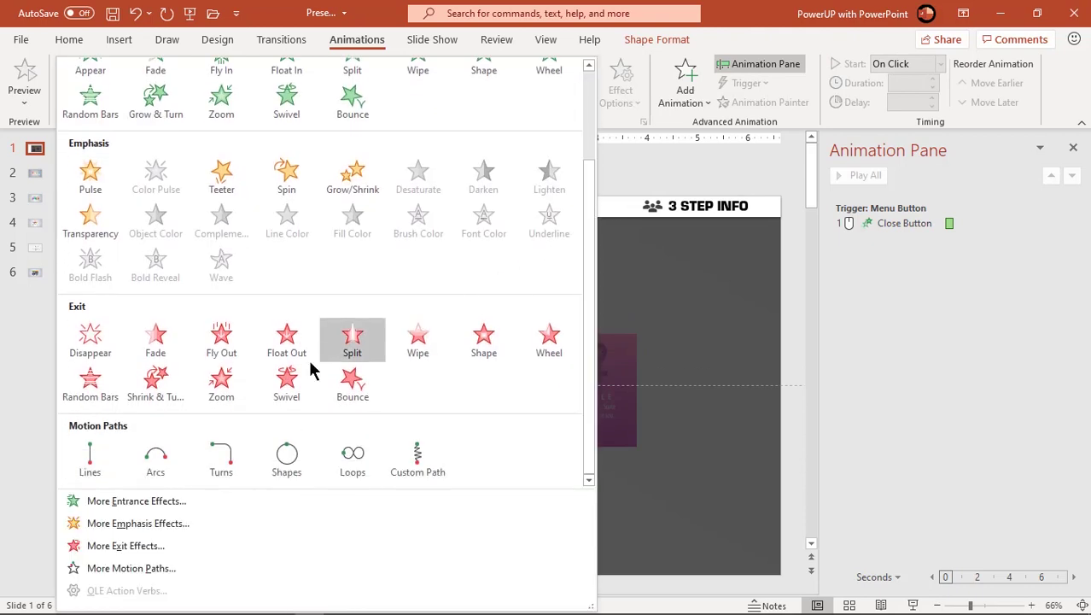
{"action": "left_click", "coordinate": [220, 384]}
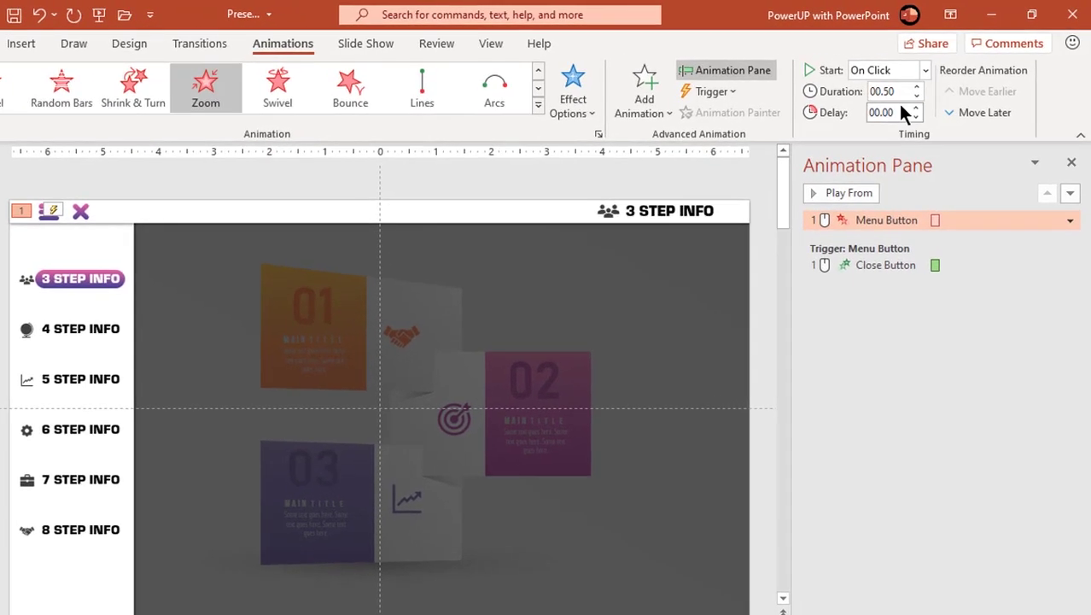
{"action": "left_click", "coordinate": [930, 68]}
{"action": "left_click", "coordinate": [891, 112]}
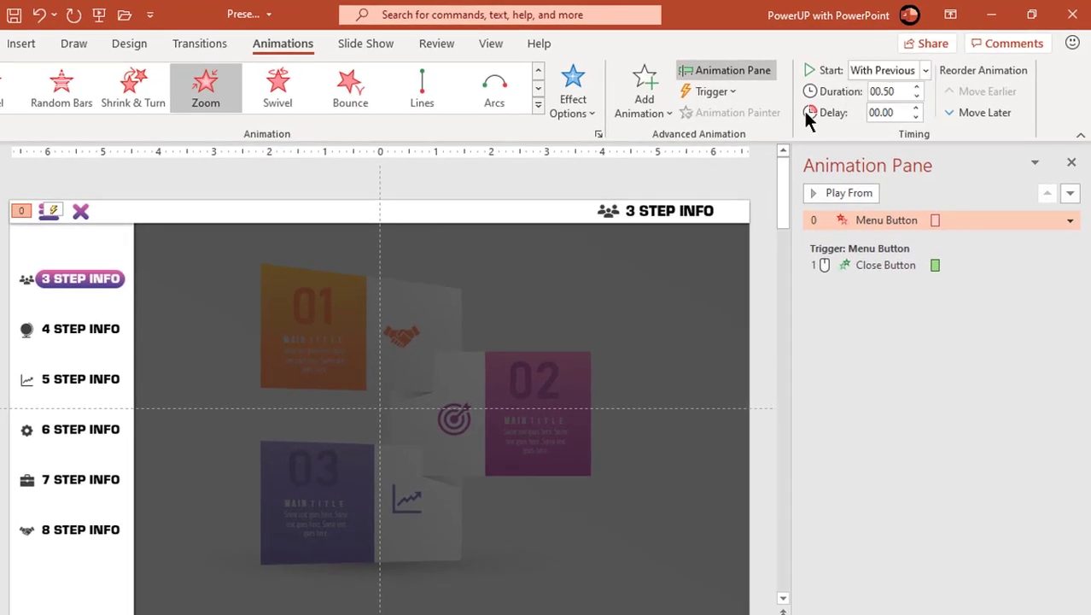
Set Menu Button as the trigger for the menu icon's Zoom exit animation
{"action": "left_click", "coordinate": [734, 93]}
{"action": "mouse_move", "coordinate": [738, 114]}
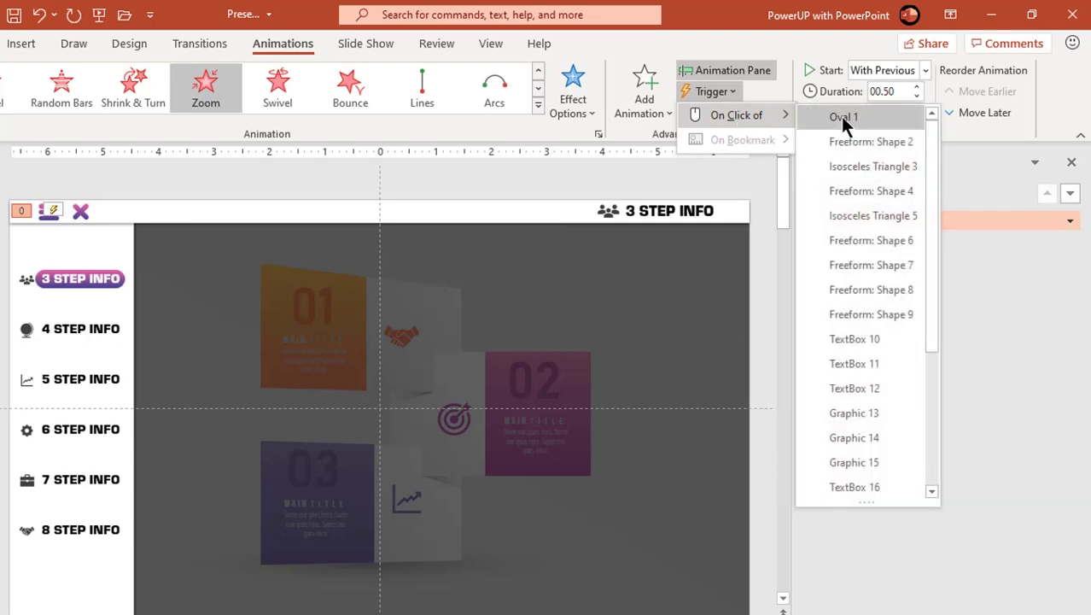
{"action": "left_click_drag", "start_coordinate": [927, 135], "coordinate": [933, 302]}
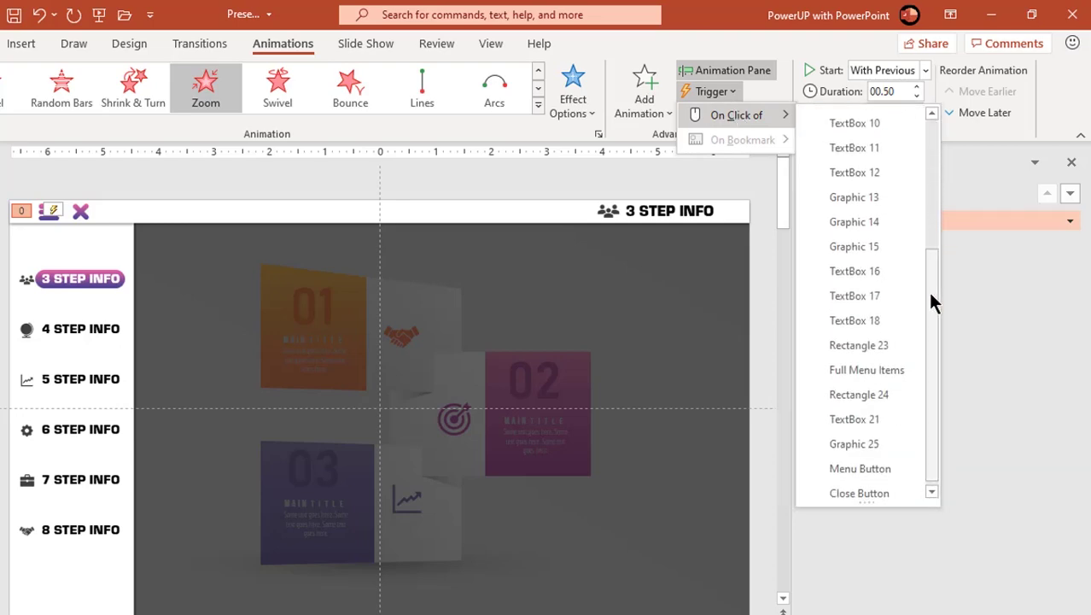
{"action": "left_click", "coordinate": [863, 465]}
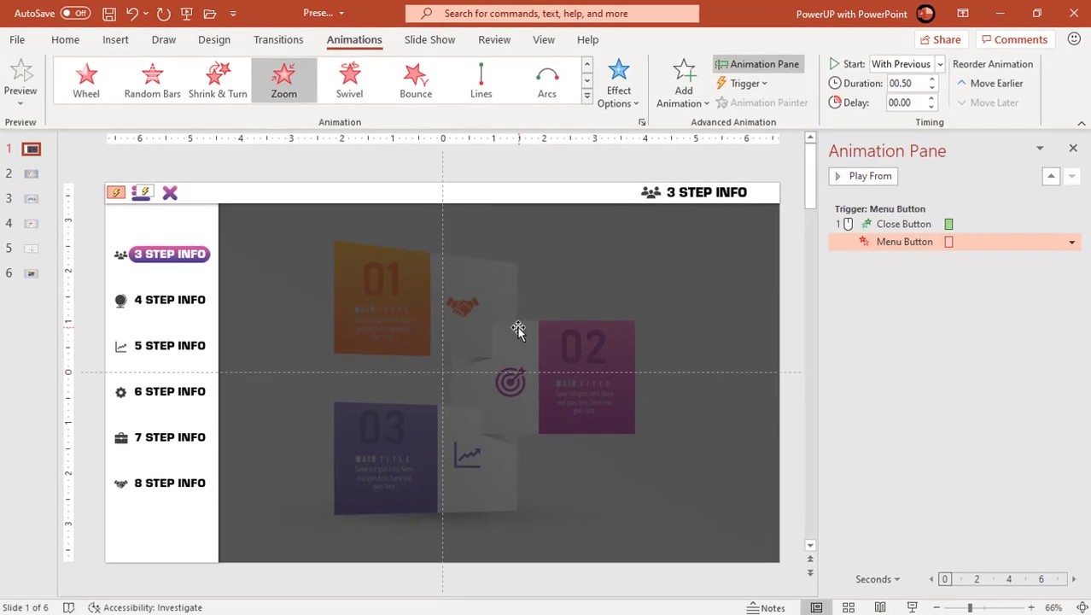
Apply a Fly In entrance animation to the Full Menu Items group with the direction From Left
{"action": "left_click", "coordinate": [188, 229]}
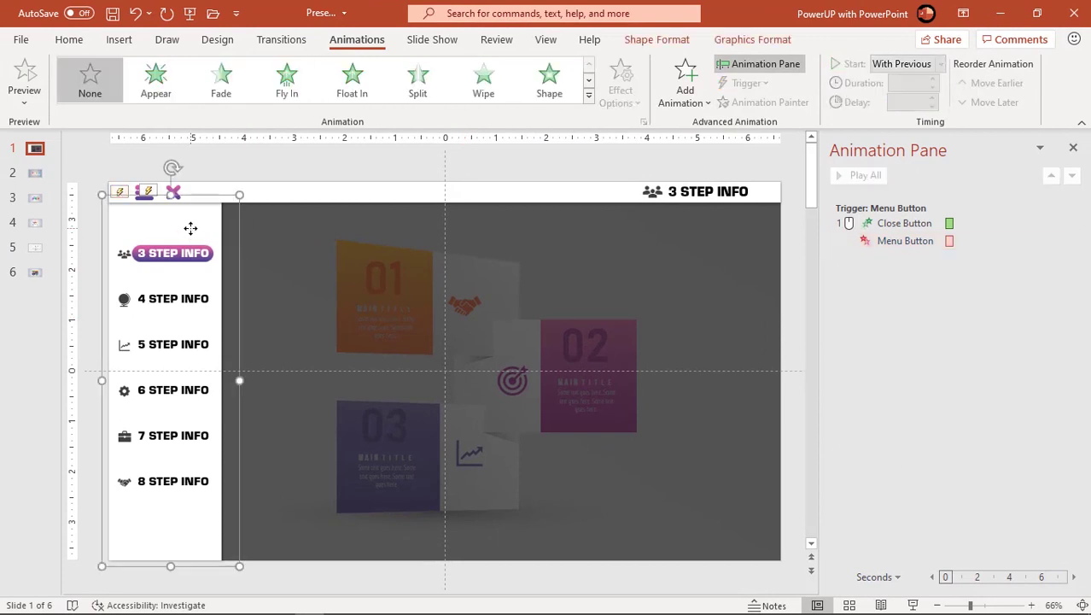
{"action": "left_click", "coordinate": [286, 86]}
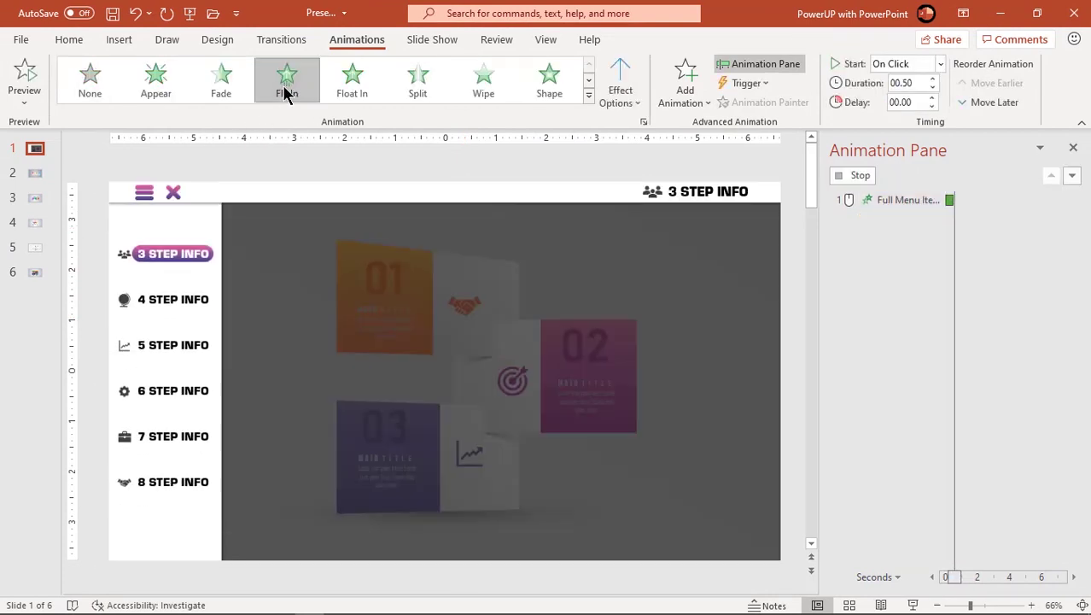
{"action": "left_click", "coordinate": [618, 98]}
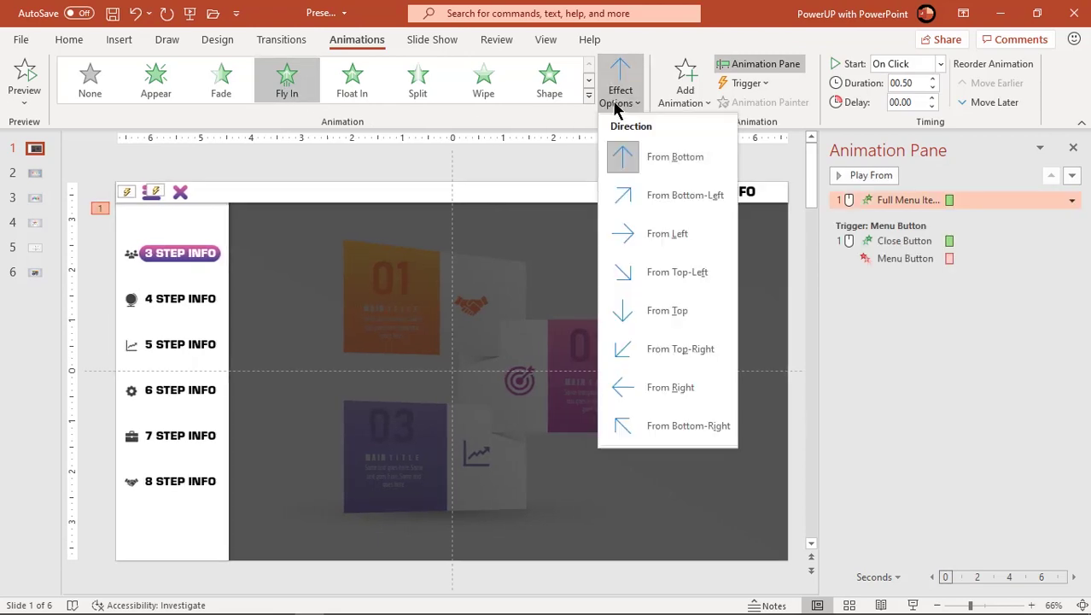
{"action": "left_click", "coordinate": [651, 231]}
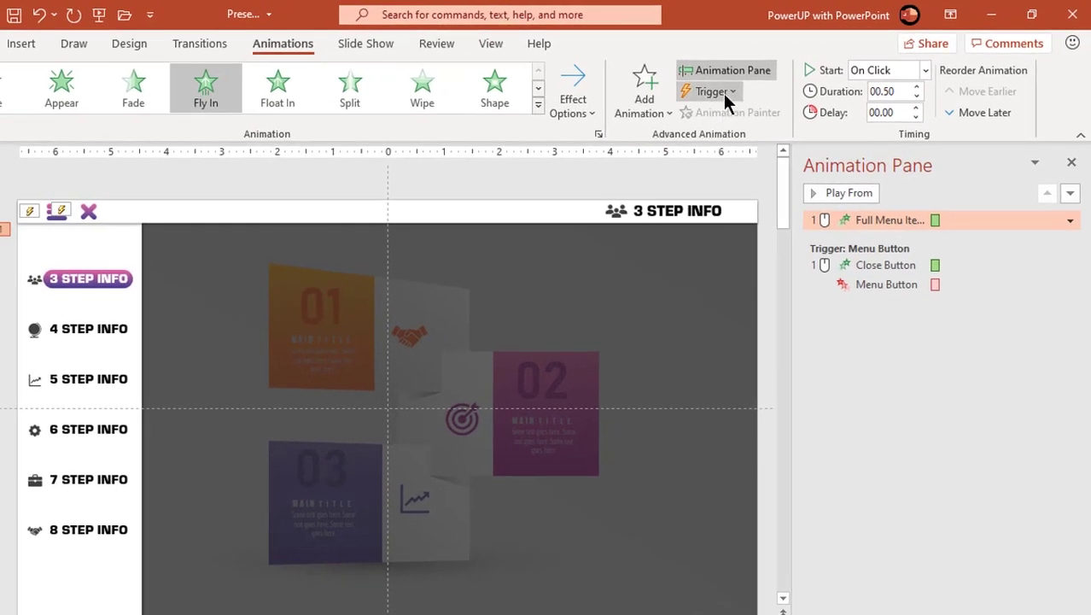
Set Menu Button as the trigger for the Full Menu Items Fly In and make it start With Previous
{"action": "left_click", "coordinate": [740, 85]}
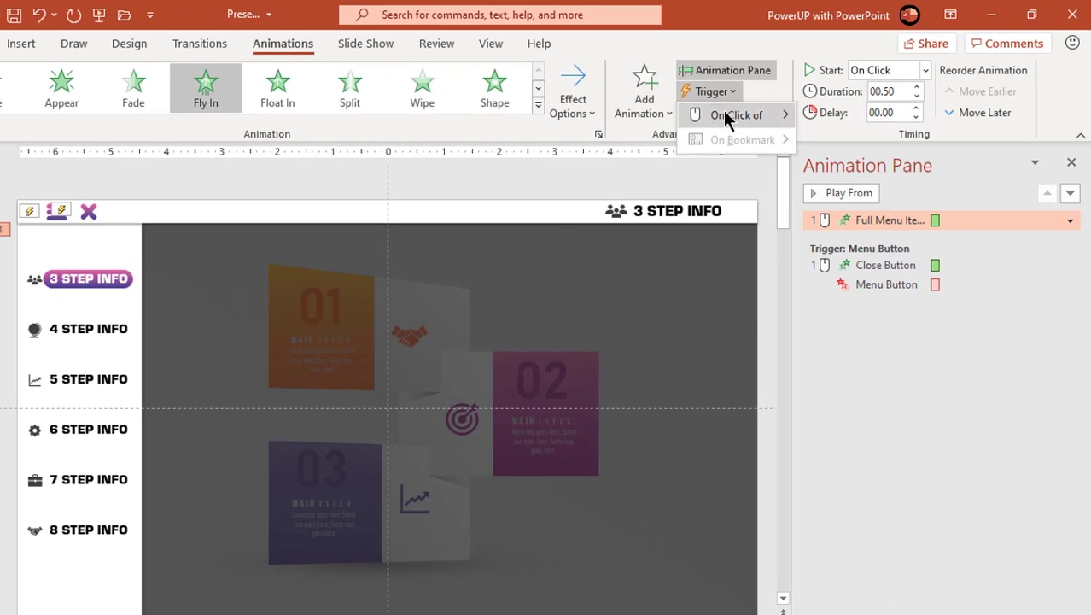
{"action": "mouse_move", "coordinate": [724, 117]}
{"action": "left_click_drag", "start_coordinate": [927, 147], "coordinate": [944, 332]}
{"action": "left_click", "coordinate": [860, 462]}
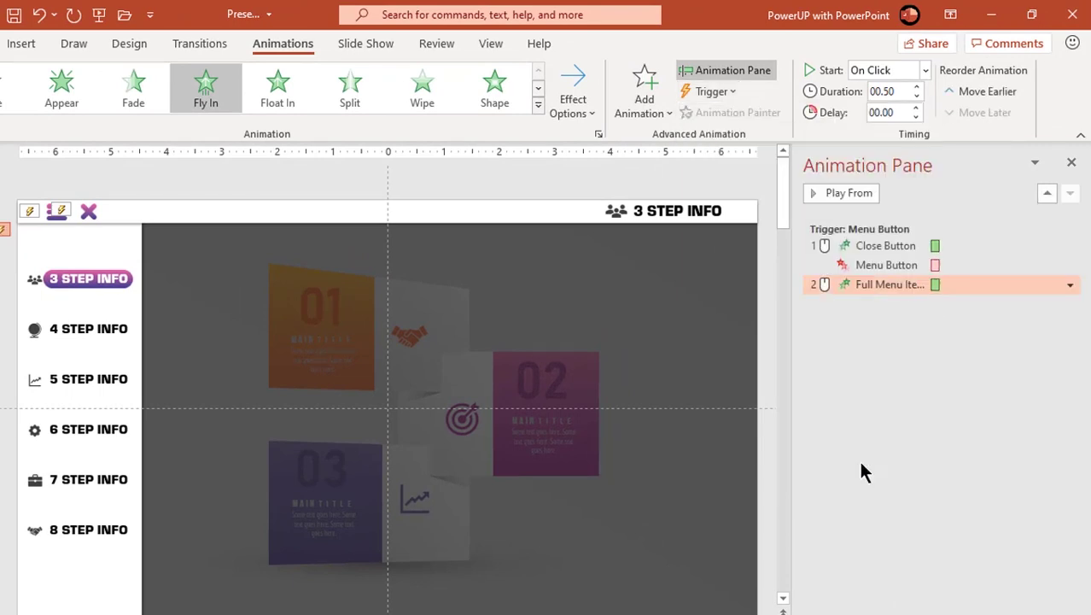
{"action": "left_click", "coordinate": [925, 70]}
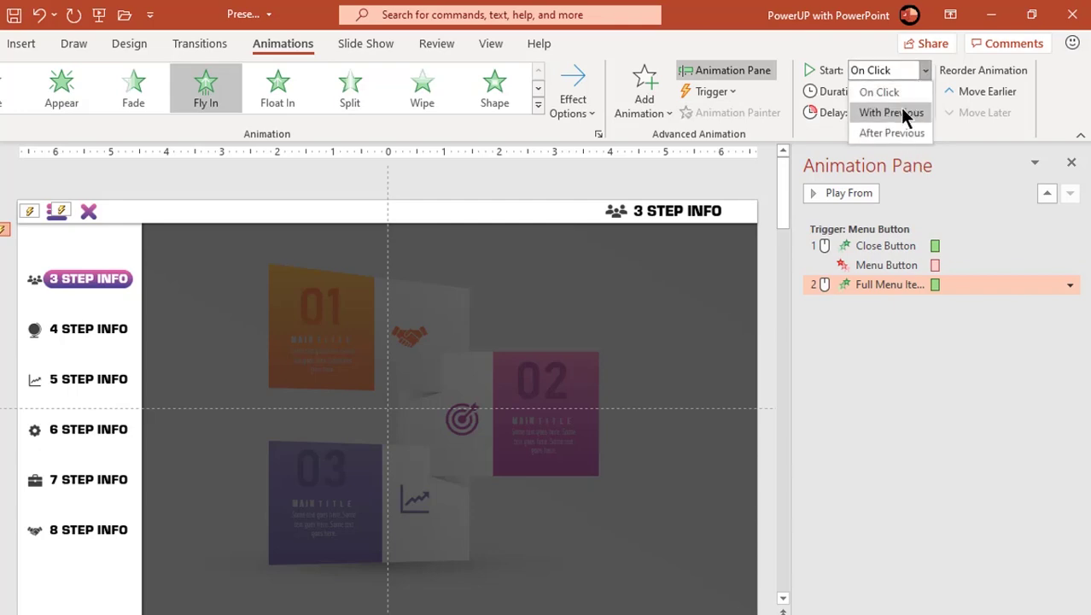
{"action": "left_click", "coordinate": [899, 108]}
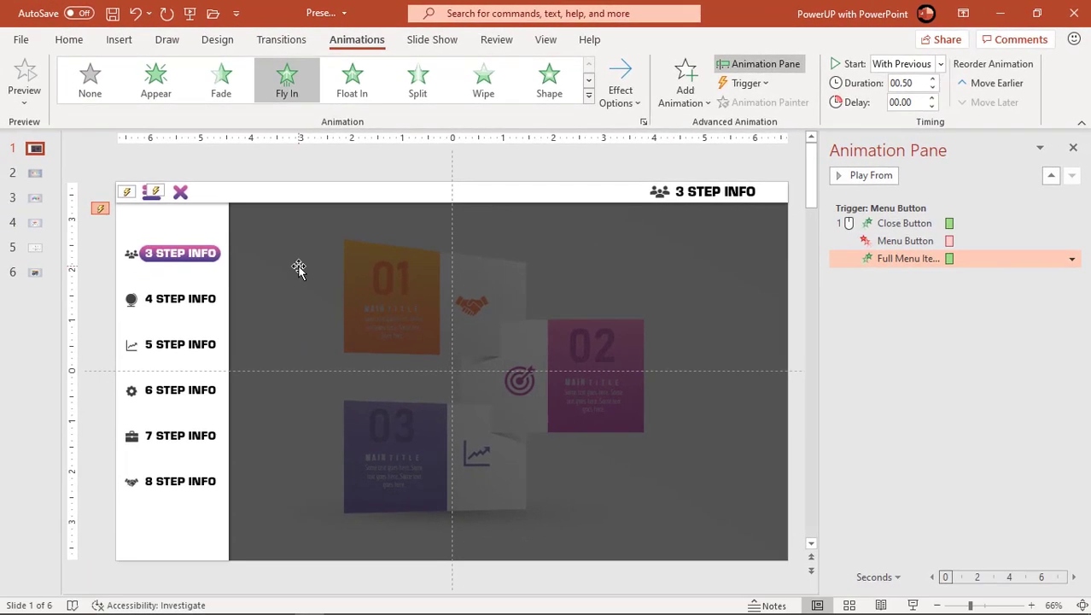
Apply an Appear entrance animation to the dark overlay rectangle and set it to start With Previous
{"action": "left_click", "coordinate": [255, 272]}
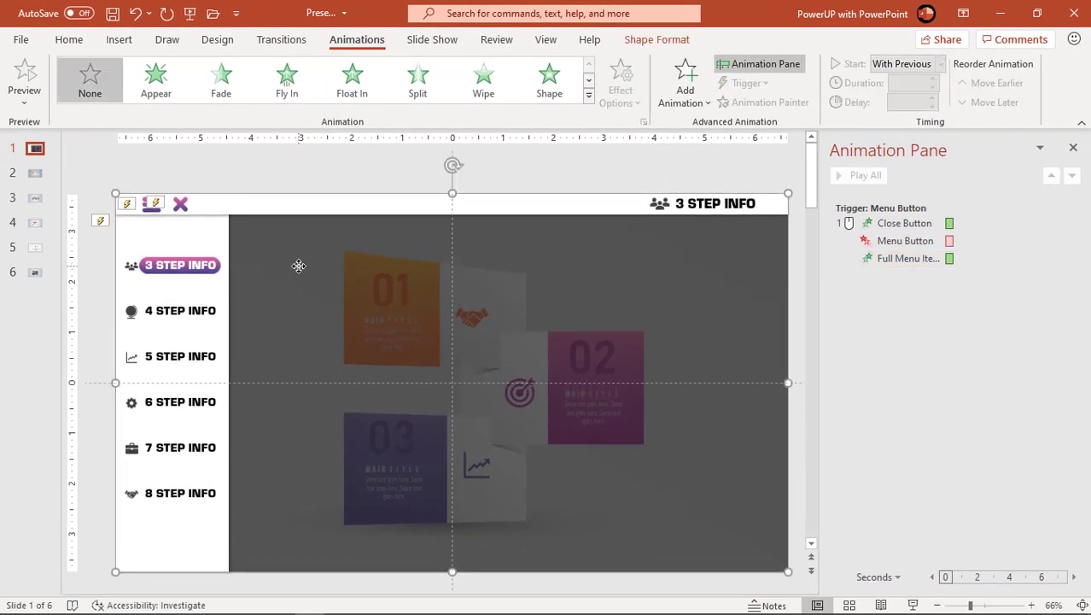
{"action": "left_click", "coordinate": [158, 85]}
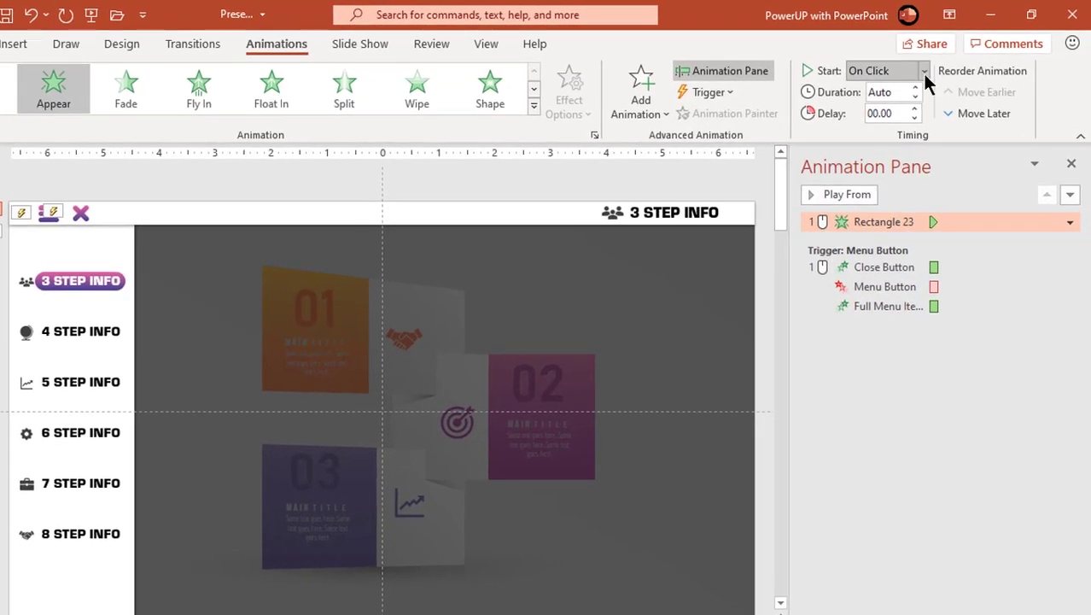
{"action": "left_click", "coordinate": [923, 71]}
{"action": "left_click", "coordinate": [896, 108]}
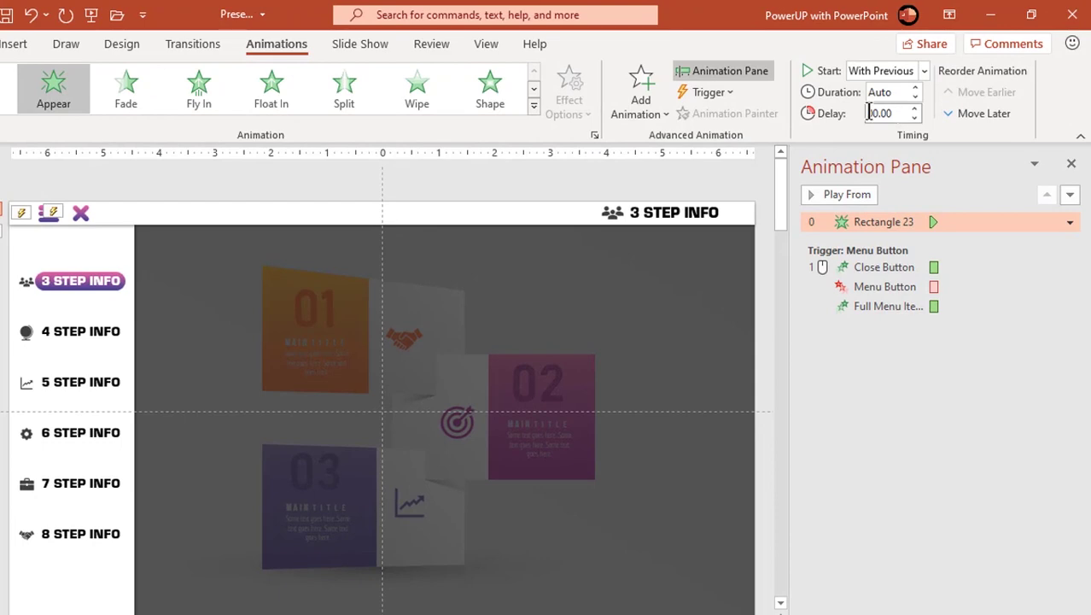
Set Menu Button as the trigger for the dark overlay rectangle's Appear animation
{"action": "left_click", "coordinate": [727, 93]}
{"action": "mouse_move", "coordinate": [728, 114]}
{"action": "left_click_drag", "start_coordinate": [928, 152], "coordinate": [939, 333]}
{"action": "left_click", "coordinate": [894, 465]}
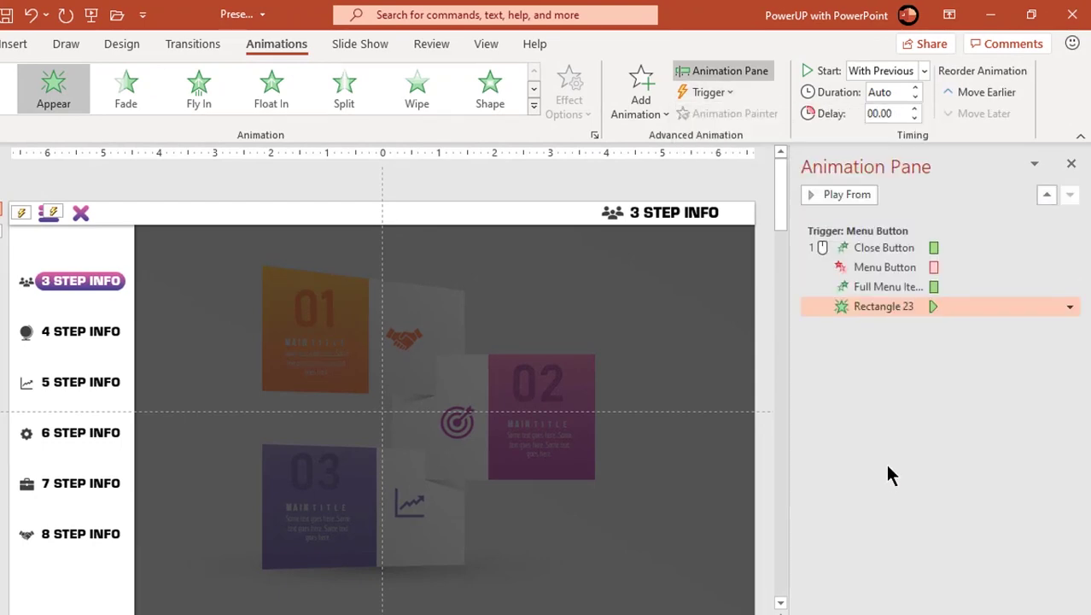
{"action": "left_click", "coordinate": [907, 411]}
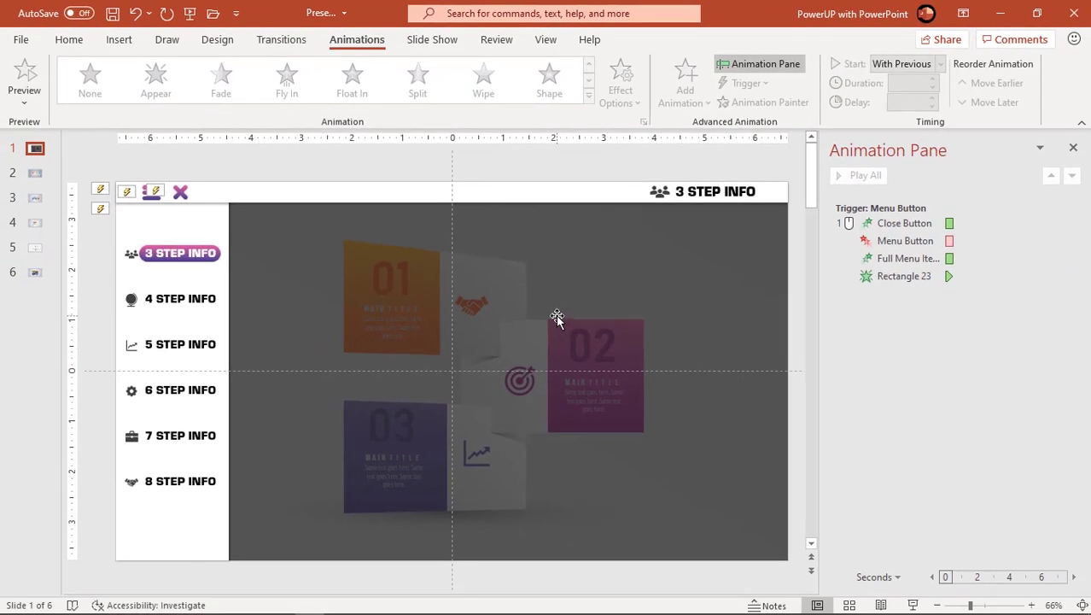
Run the slide show to test opening the menu with the menu button, and exit it
{"action": "key", "text": "F5"}
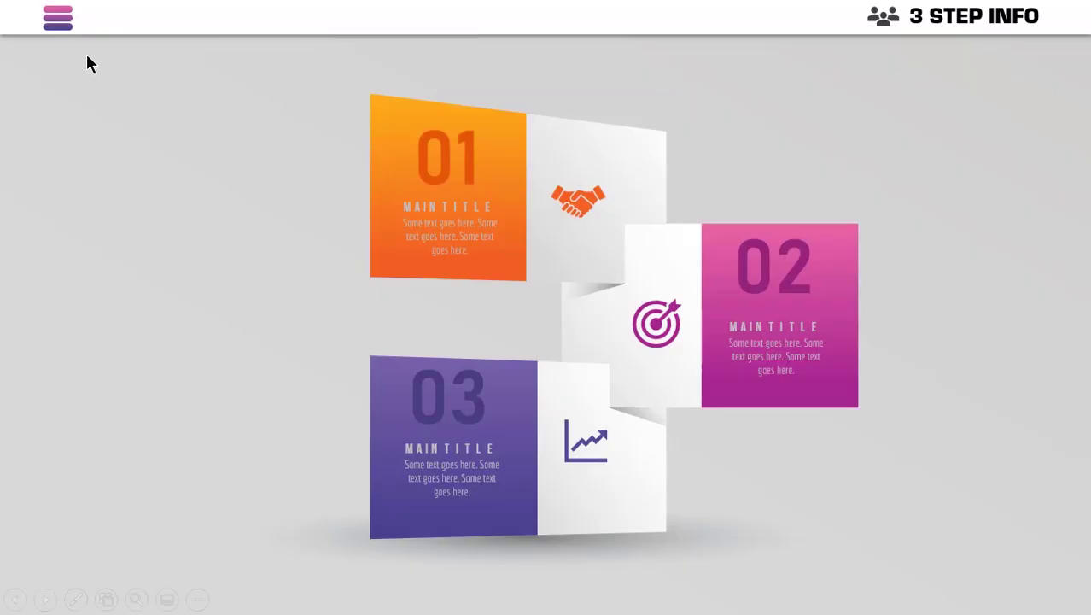
{"action": "left_click", "coordinate": [59, 24]}
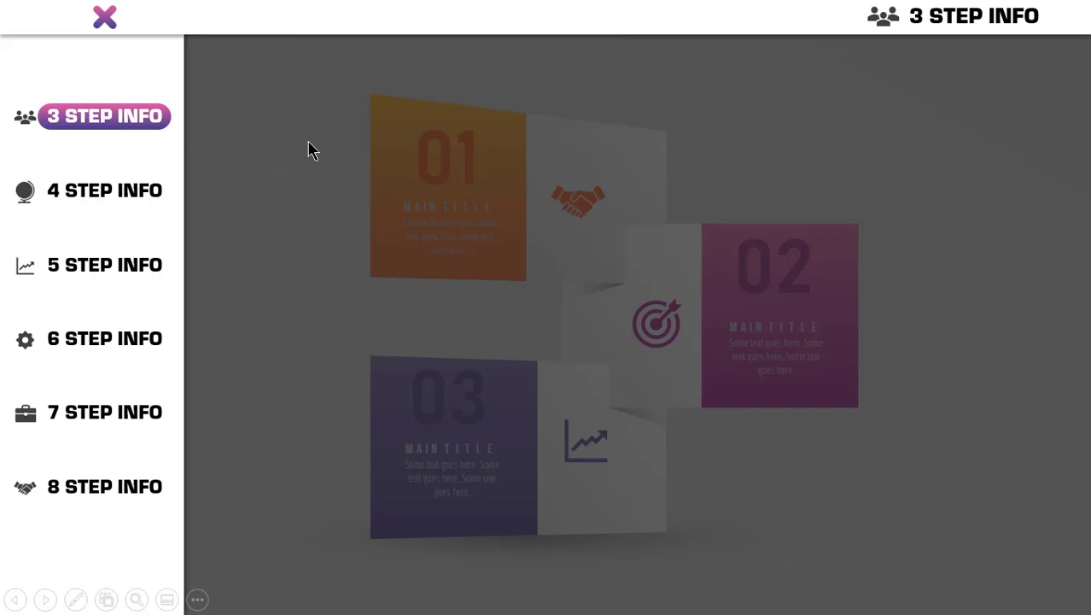
{"action": "key", "text": "Escape"}
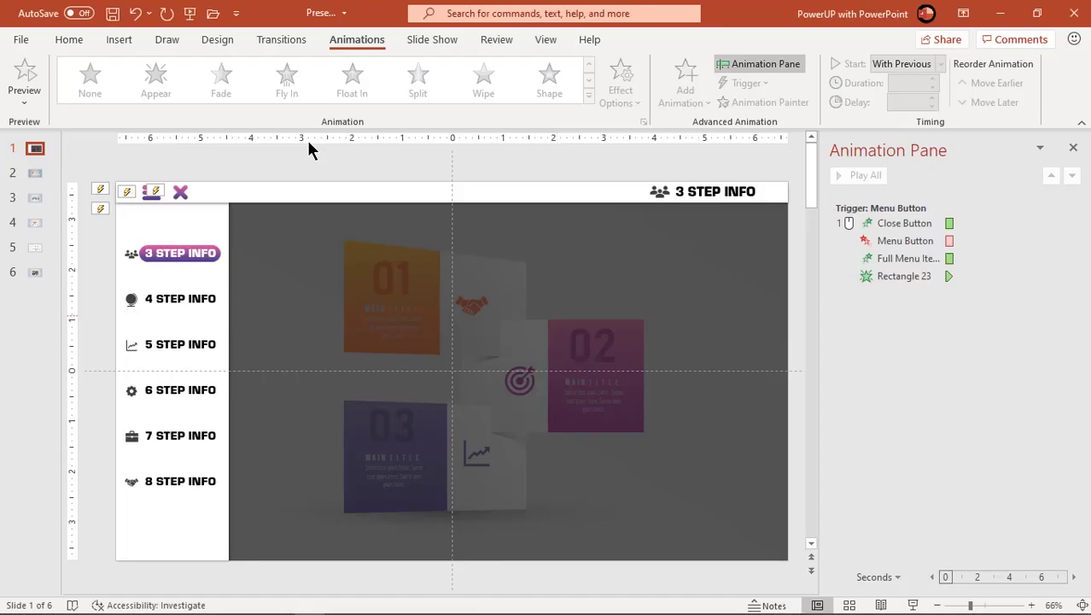
Add a Zoom exit animation to the close button and set Close Button as its trigger
{"action": "left_click", "coordinate": [179, 192]}
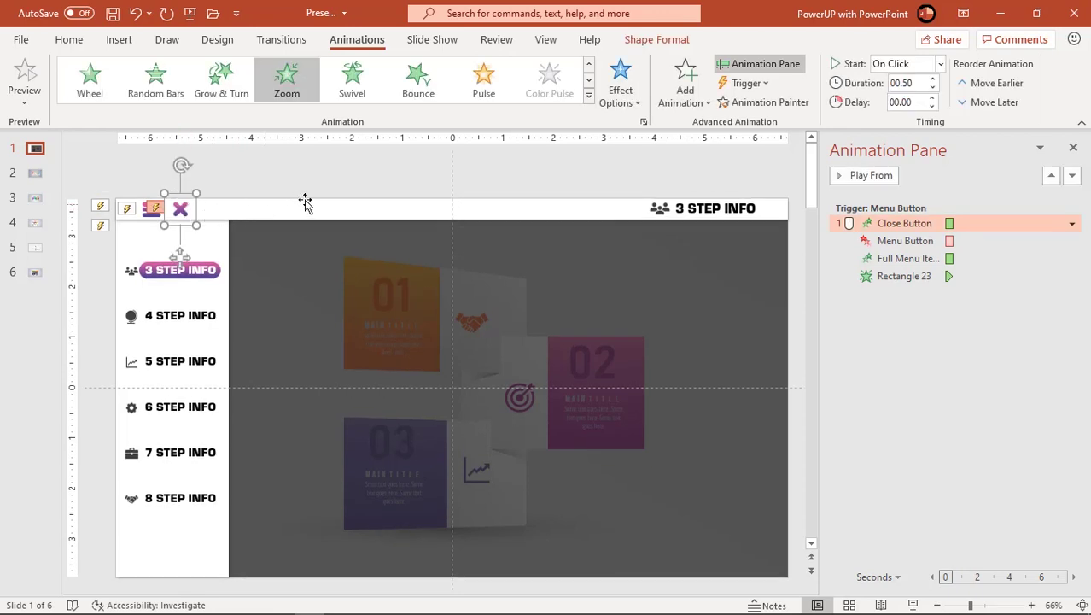
{"action": "left_click", "coordinate": [680, 105]}
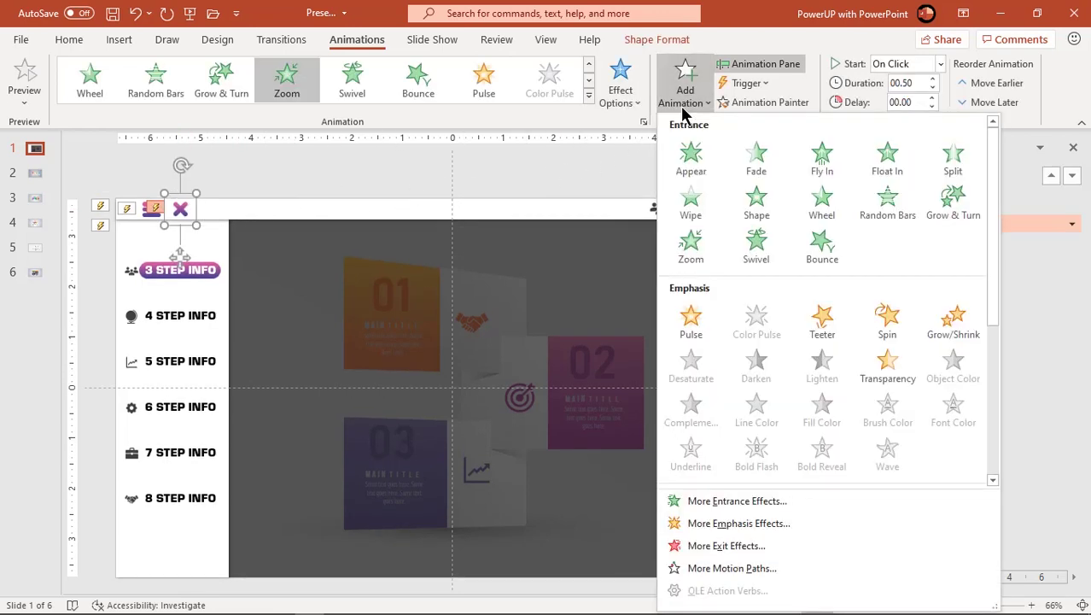
{"action": "left_click_drag", "start_coordinate": [992, 224], "coordinate": [1005, 354]}
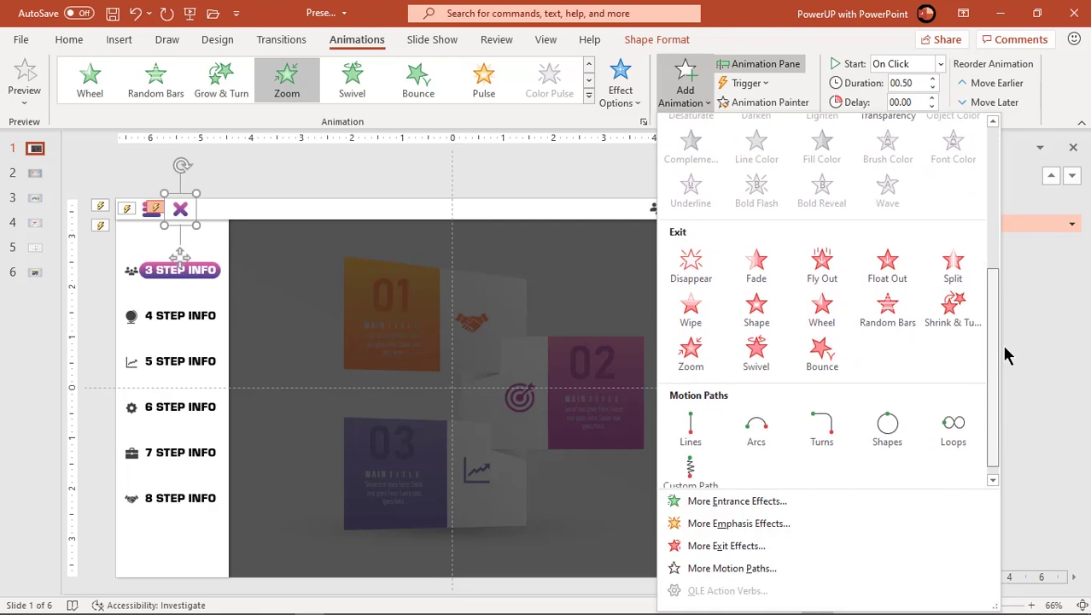
{"action": "left_click", "coordinate": [690, 357]}
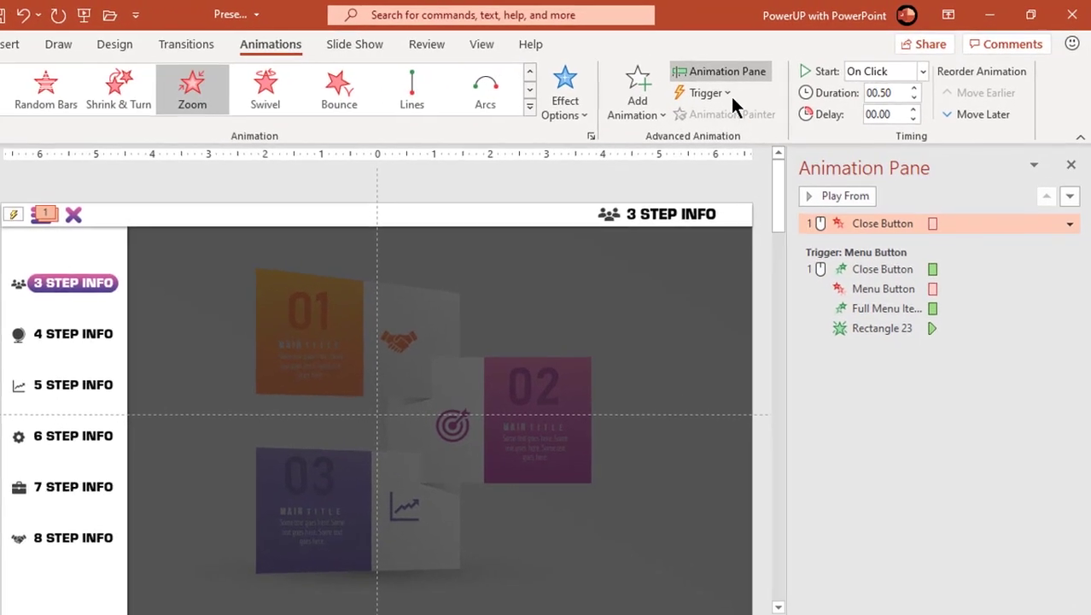
{"action": "left_click", "coordinate": [752, 86]}
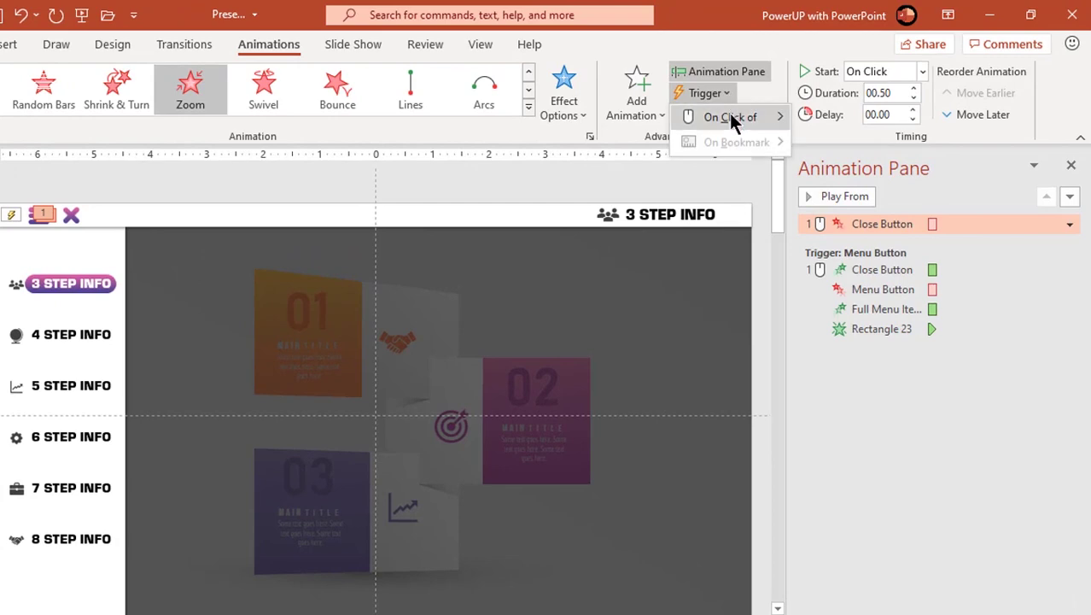
{"action": "mouse_move", "coordinate": [755, 105]}
{"action": "left_click_drag", "start_coordinate": [926, 141], "coordinate": [945, 311]}
{"action": "left_click", "coordinate": [852, 496]}
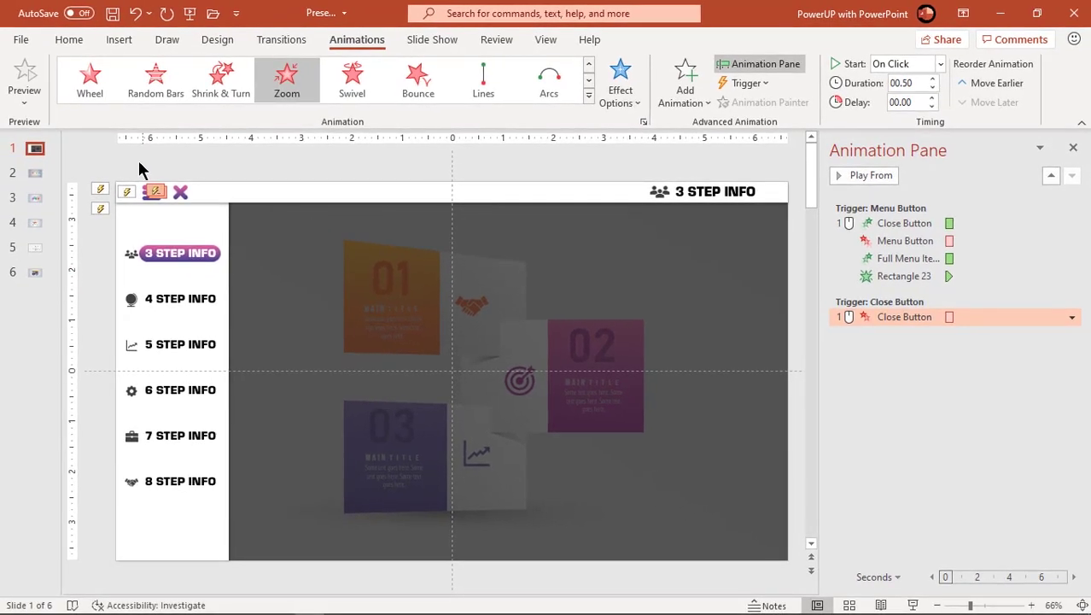
Add a Zoom entrance animation to the menu button
{"action": "left_click", "coordinate": [135, 155]}
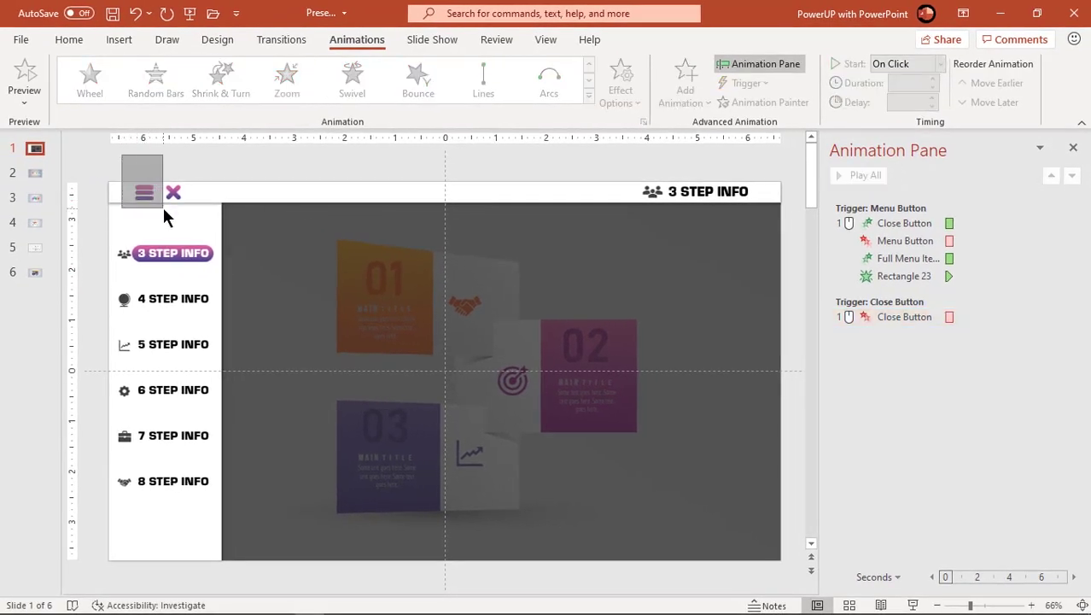
{"action": "left_click", "coordinate": [163, 207]}
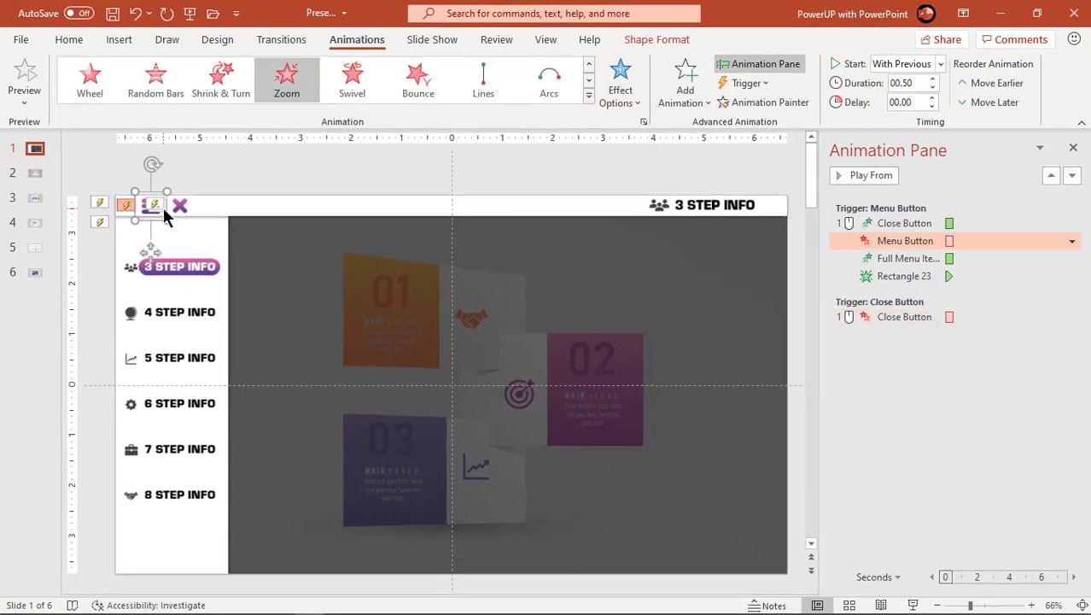
{"action": "left_click", "coordinate": [680, 92]}
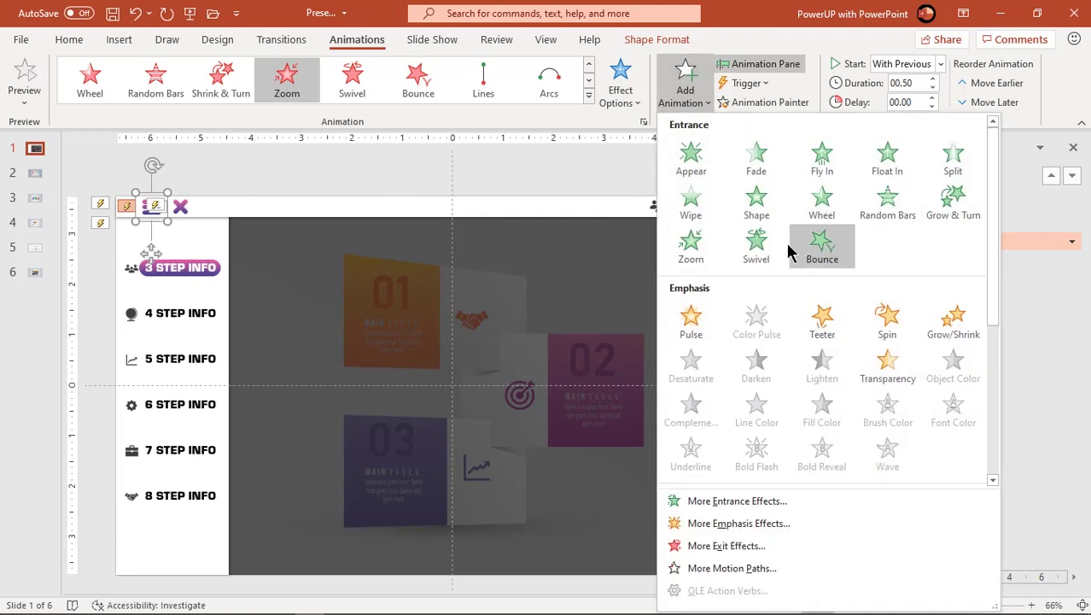
{"action": "left_click", "coordinate": [693, 246]}
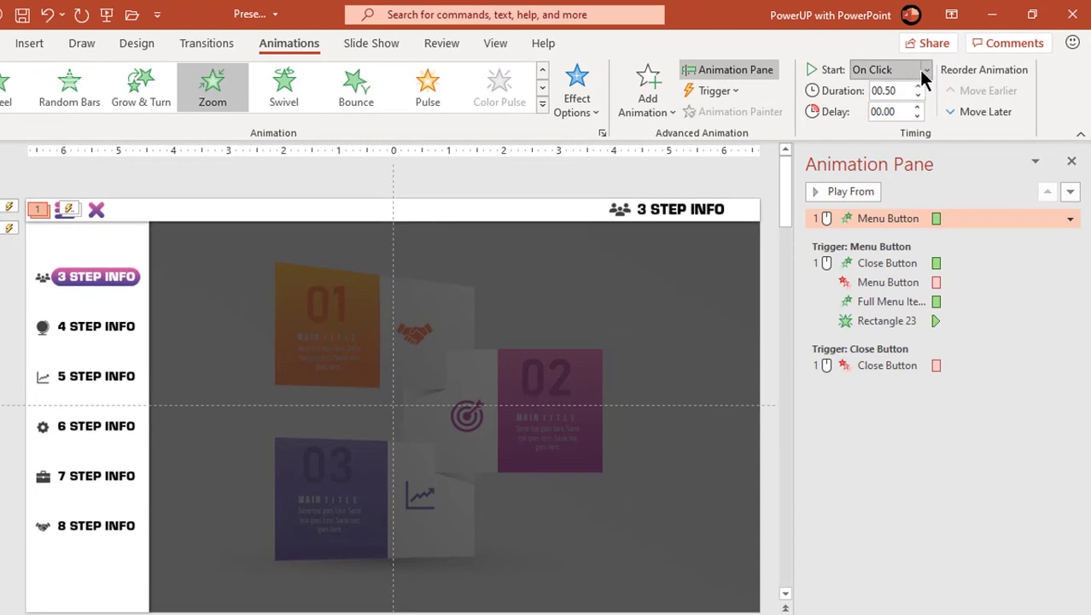
Make the menu button's new Zoom entrance start With Previous and place it last under the Close Button trigger
{"action": "left_click", "coordinate": [926, 70]}
{"action": "left_click", "coordinate": [894, 109]}
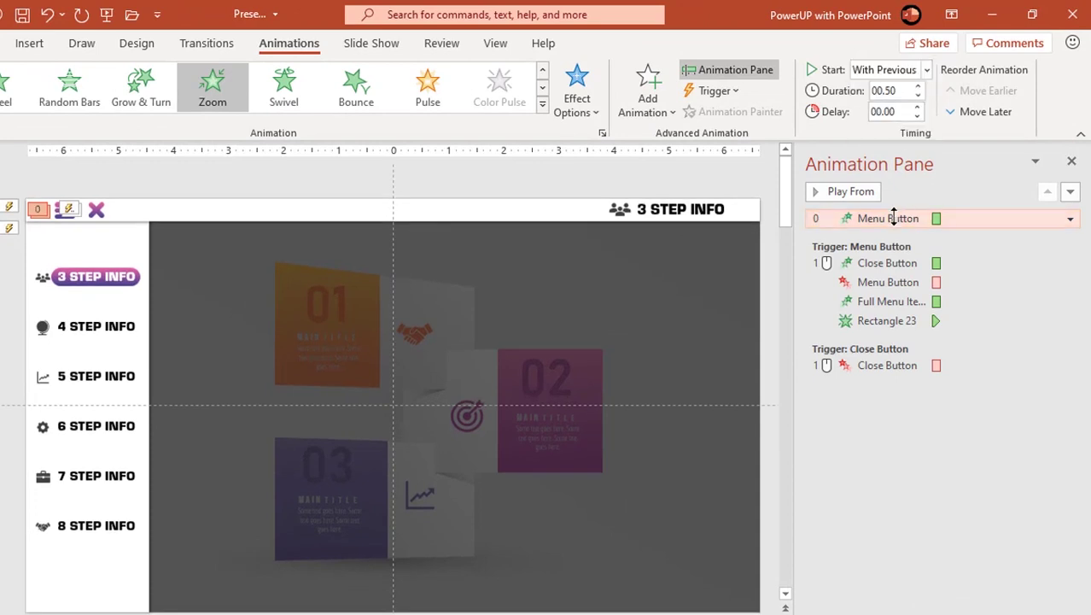
{"action": "left_click_drag", "start_coordinate": [911, 243], "coordinate": [879, 397]}
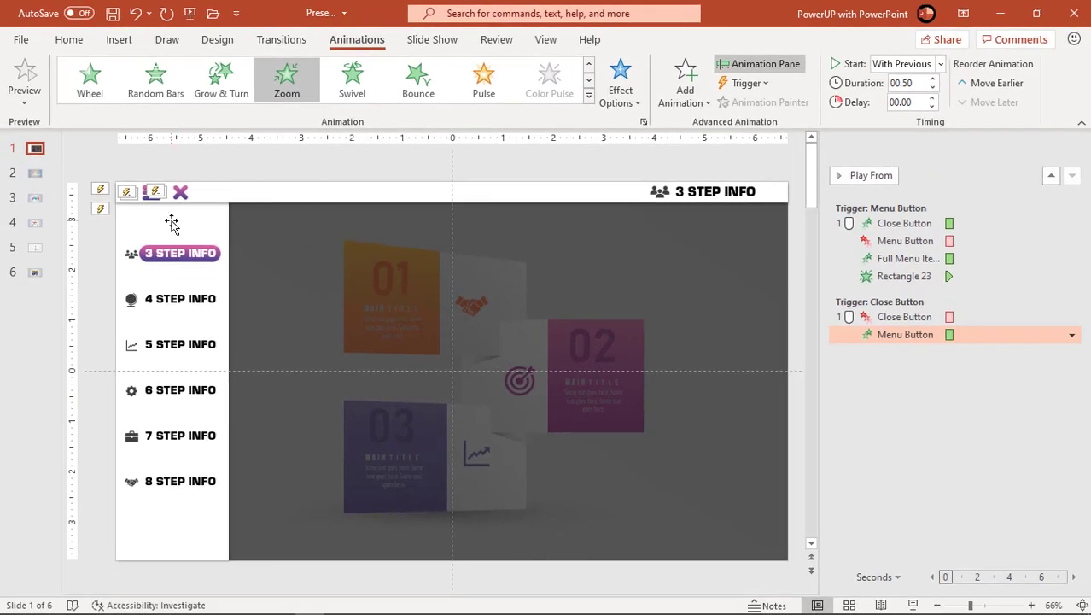
Add a Fly Out exit animation to the Full Menu Items group with the direction To Left
{"action": "left_click", "coordinate": [171, 224]}
{"action": "left_click", "coordinate": [685, 85]}
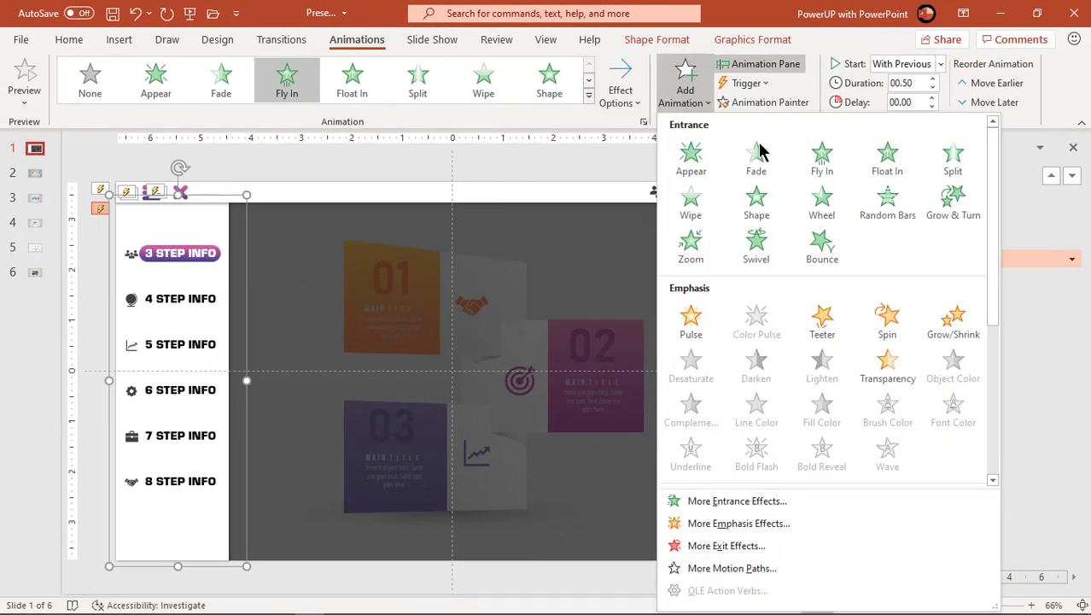
{"action": "left_click_drag", "start_coordinate": [989, 198], "coordinate": [1002, 345]}
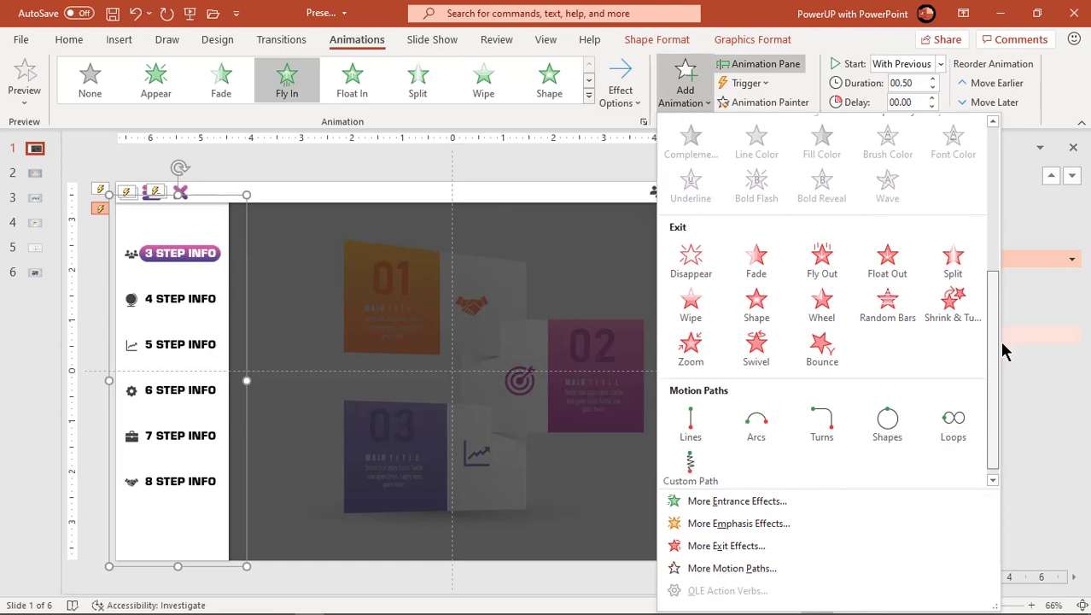
{"action": "left_click", "coordinate": [822, 260]}
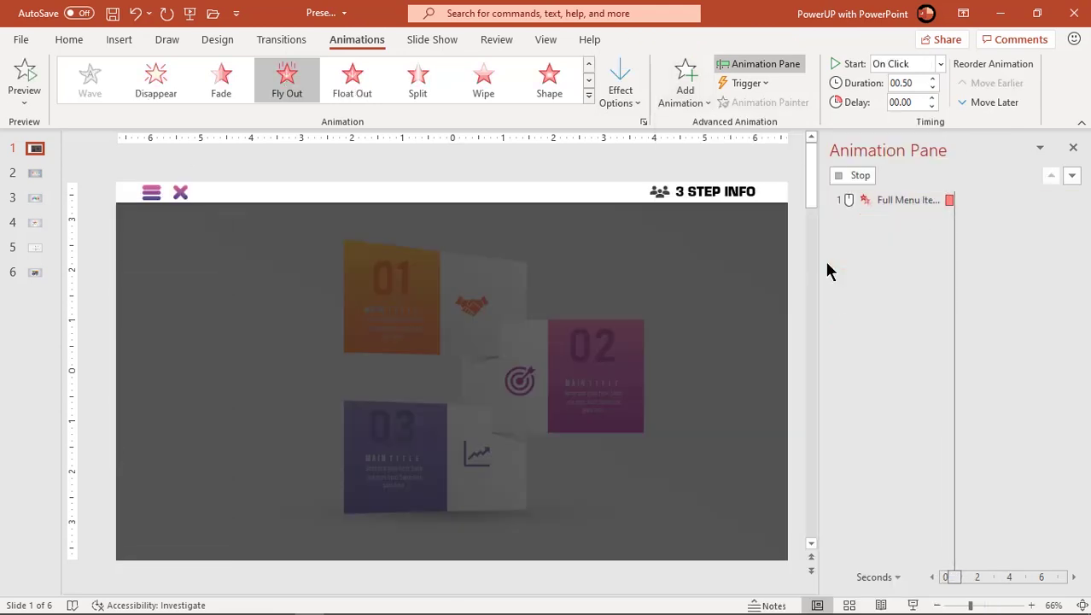
{"action": "left_click", "coordinate": [618, 100]}
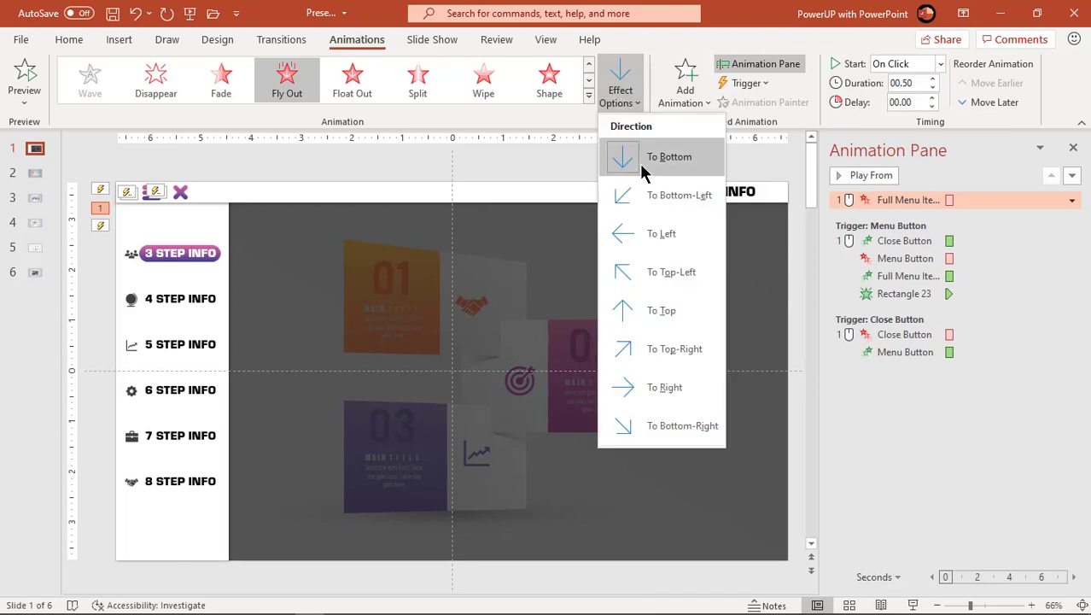
{"action": "left_click", "coordinate": [656, 238]}
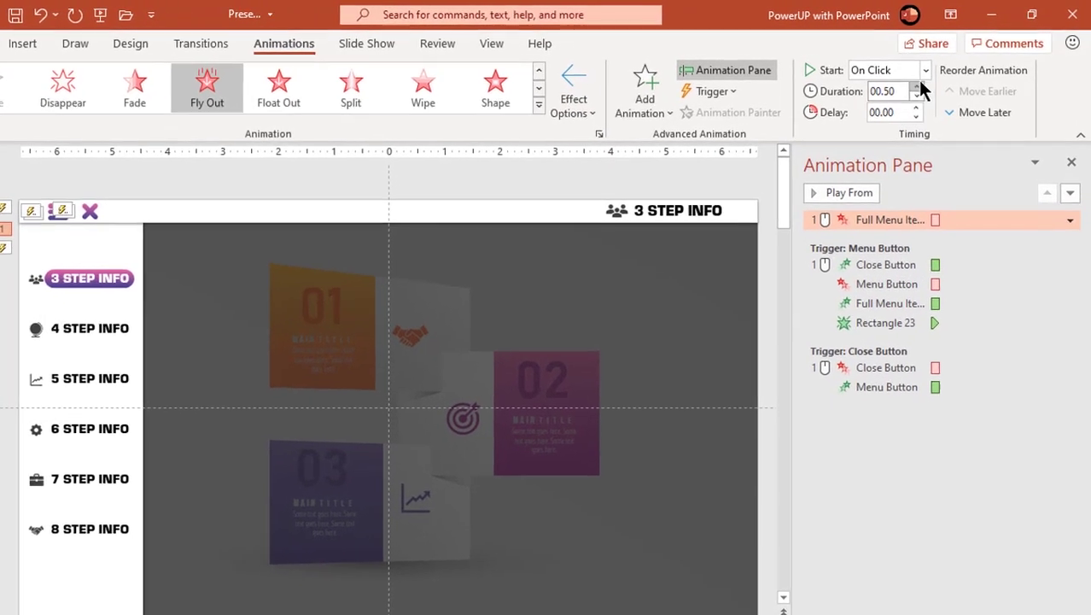
Make the Full Menu Items Fly Out start With Previous and place it last under the Close Button trigger
{"action": "left_click", "coordinate": [939, 64]}
{"action": "left_click", "coordinate": [890, 112]}
{"action": "left_click_drag", "start_coordinate": [896, 219], "coordinate": [899, 402]}
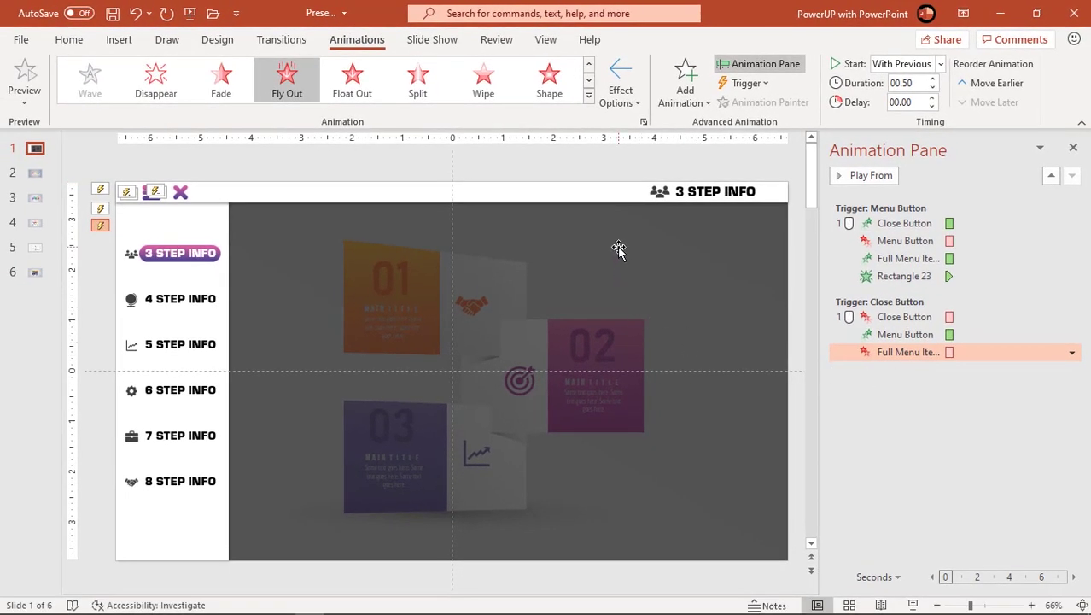
Add a Disappear exit animation to the dark overlay rectangle
{"action": "left_click", "coordinate": [619, 250]}
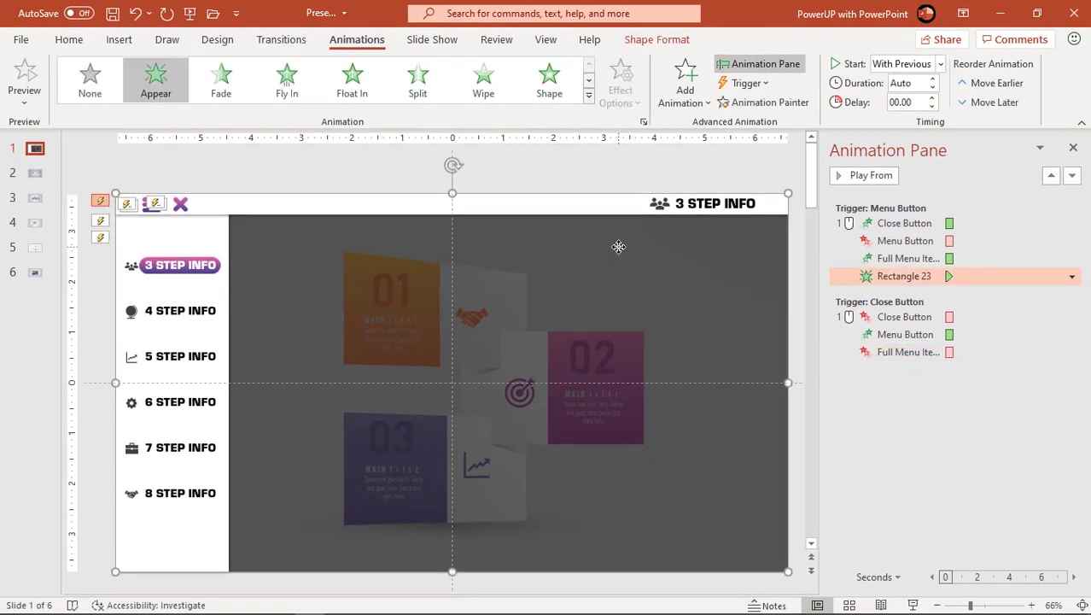
{"action": "left_click", "coordinate": [685, 103]}
{"action": "left_click_drag", "start_coordinate": [988, 223], "coordinate": [967, 344]}
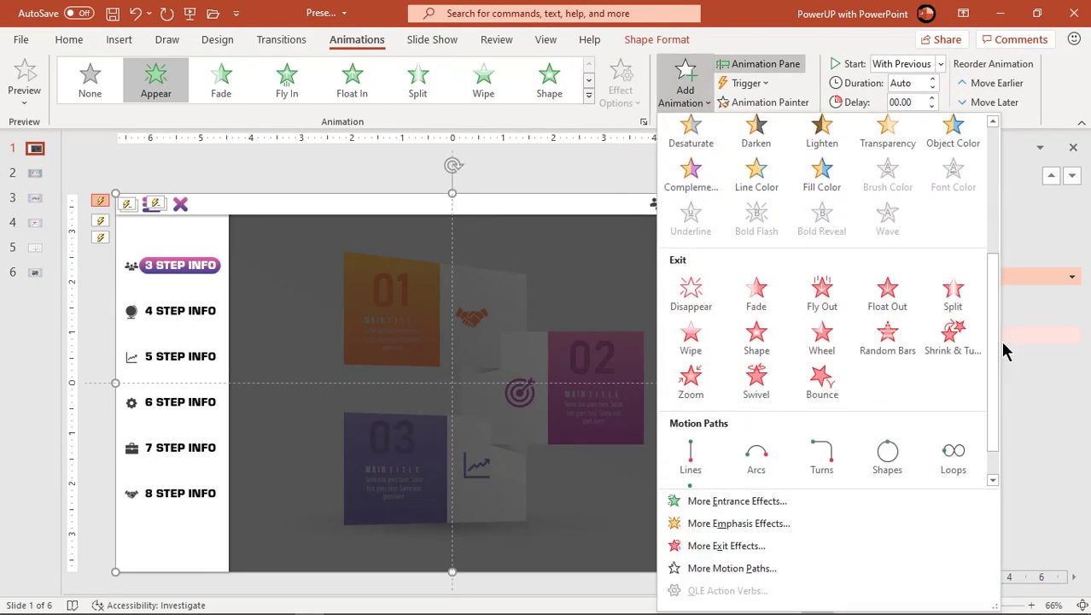
{"action": "left_click", "coordinate": [700, 300]}
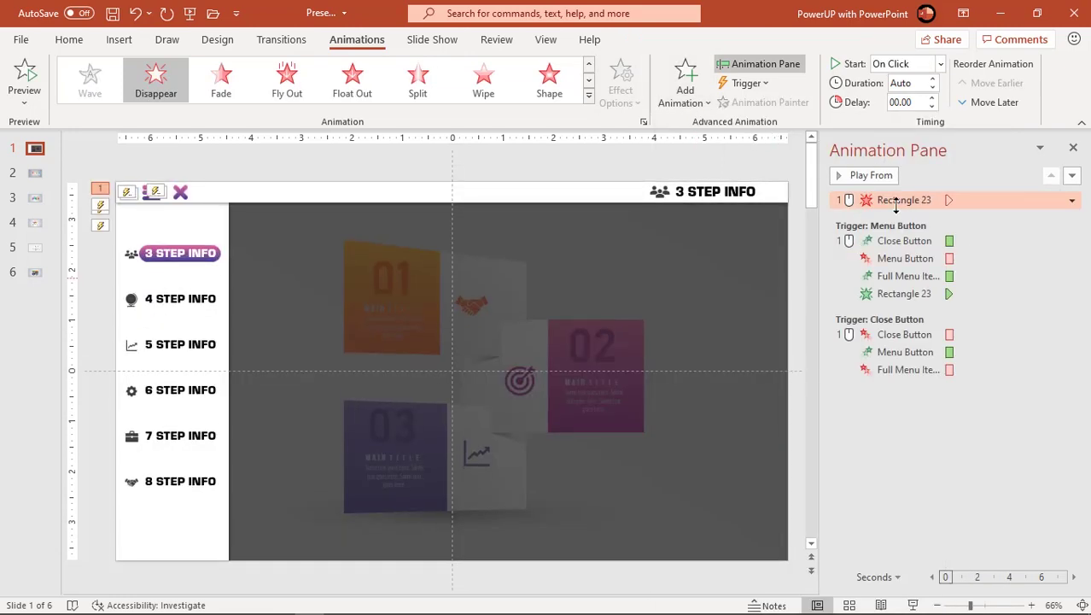
Place the overlay rectangle's Disappear animation last under the Close Button trigger and make it start With Previous
{"action": "left_click_drag", "start_coordinate": [865, 203], "coordinate": [921, 393]}
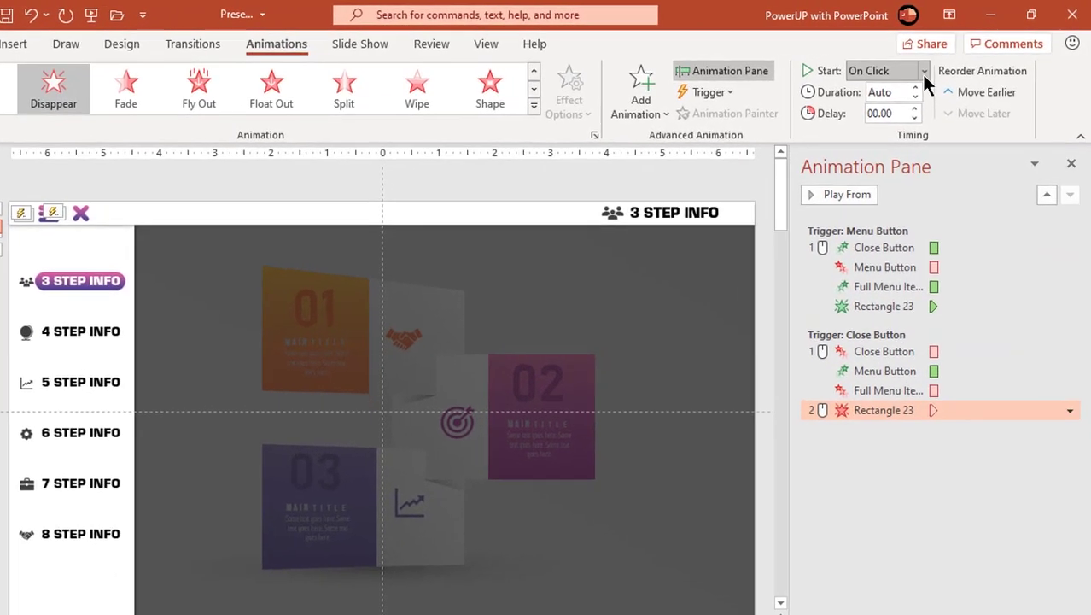
{"action": "left_click", "coordinate": [940, 64]}
{"action": "left_click", "coordinate": [905, 114]}
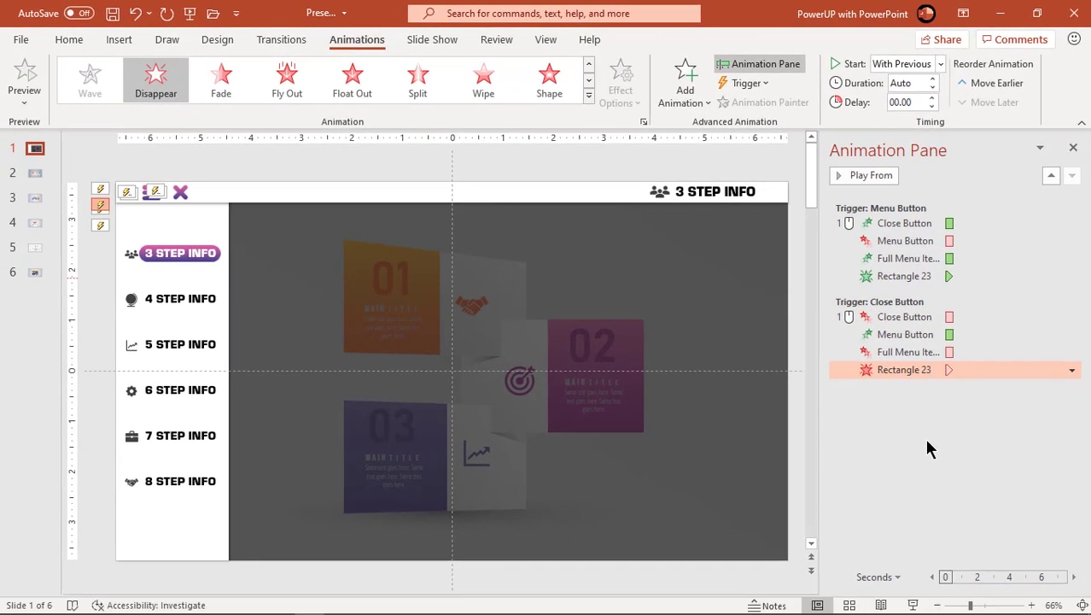
Set the duration of all animations under both the Menu Button and Close Button triggers to 0.3 seconds
{"action": "left_click", "coordinate": [927, 449]}
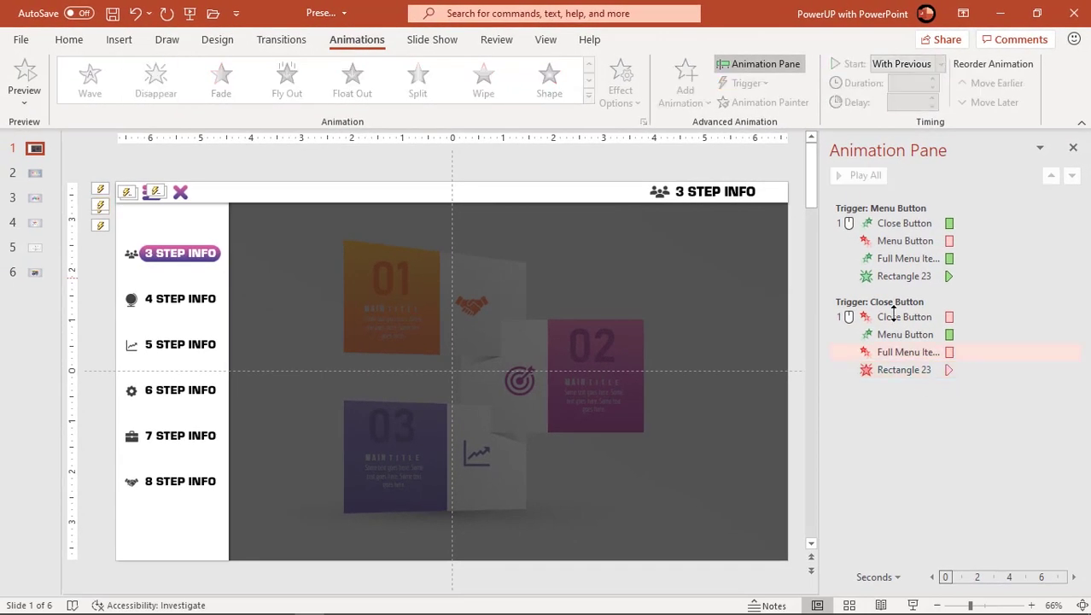
{"action": "left_click", "coordinate": [901, 223]}
{"action": "left_click", "coordinate": [900, 369], "text": "shift"}
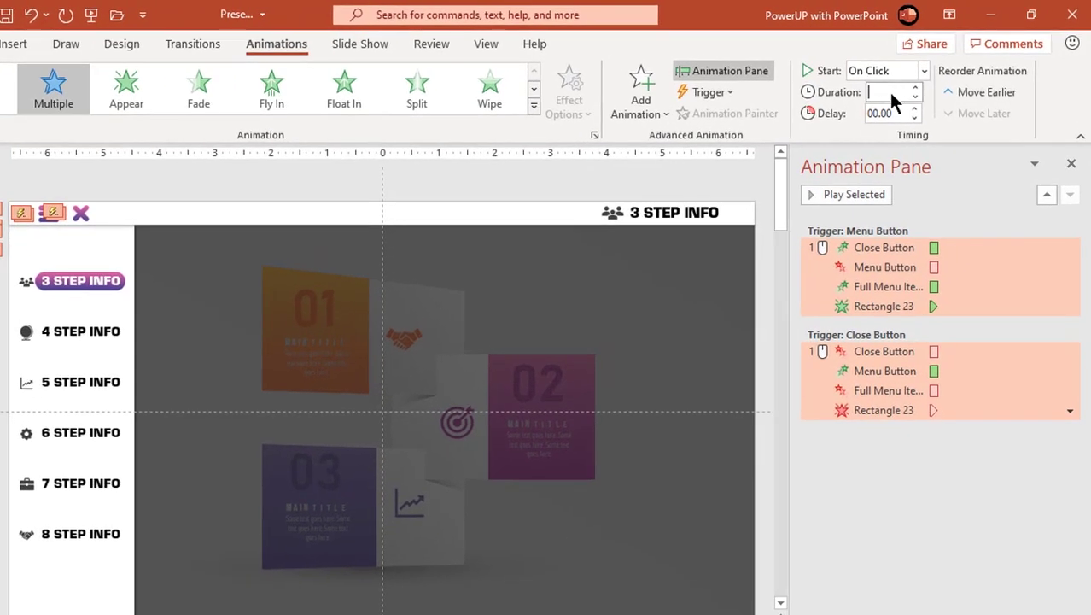
{"action": "type", "text": "0.3"}
{"action": "key", "text": "Return"}
{"action": "left_click", "coordinate": [755, 181]}
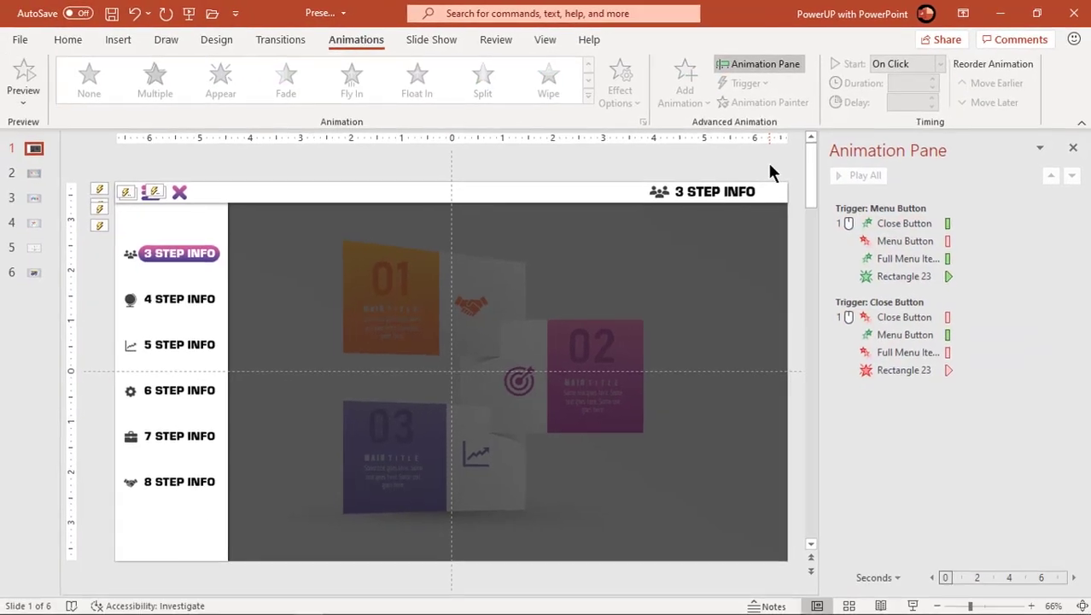
Run the slide show to test opening and closing the menu twice with its buttons, and exit it
{"action": "key", "text": "F5"}
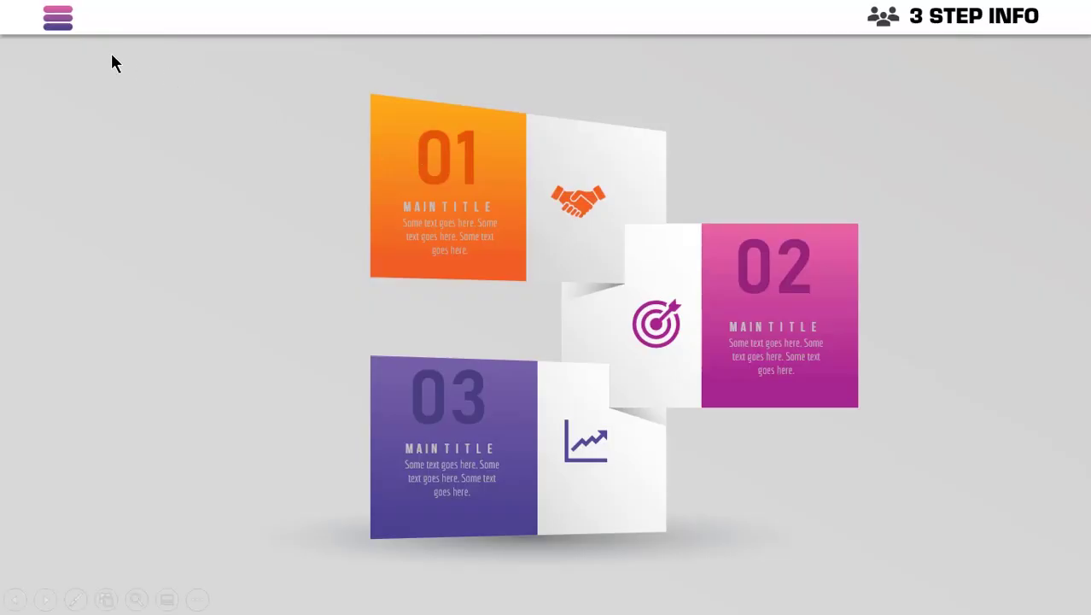
{"action": "left_click", "coordinate": [60, 28]}
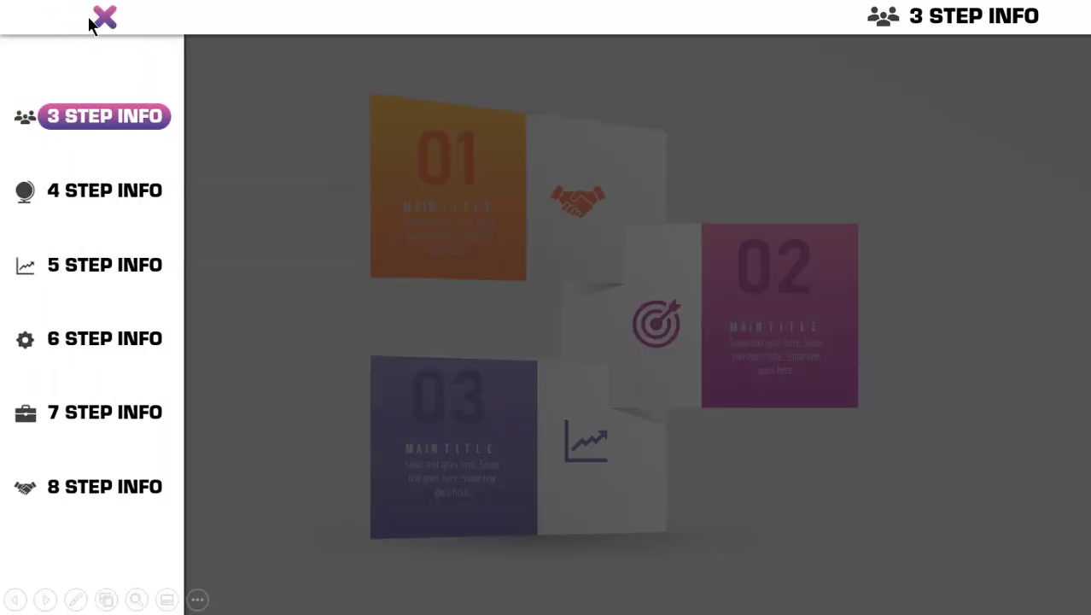
{"action": "left_click", "coordinate": [105, 20]}
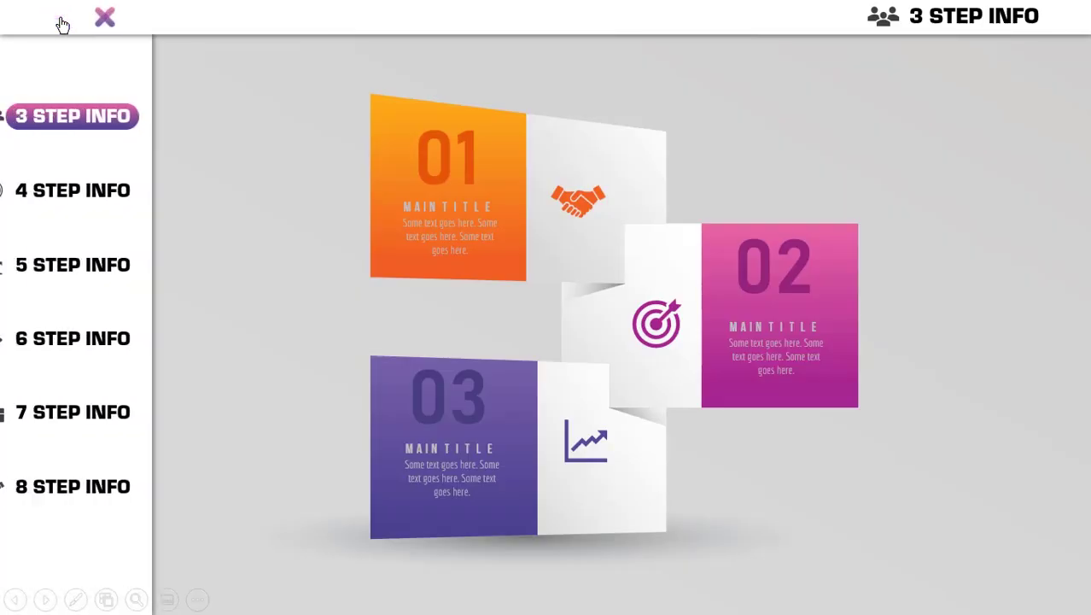
{"action": "left_click", "coordinate": [60, 25]}
{"action": "left_click", "coordinate": [105, 19]}
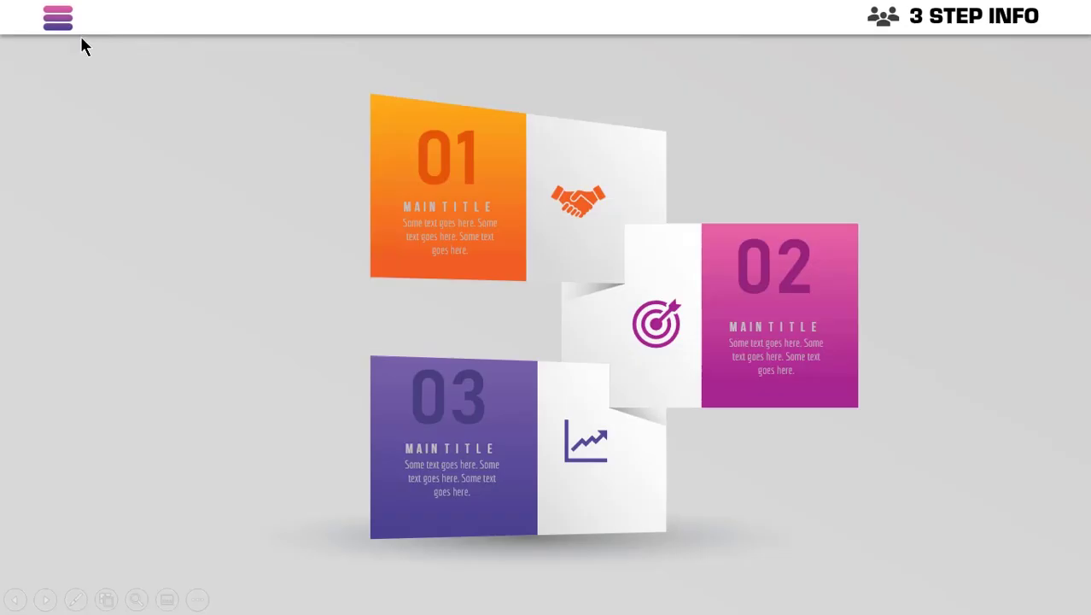
{"action": "key", "text": "Escape"}
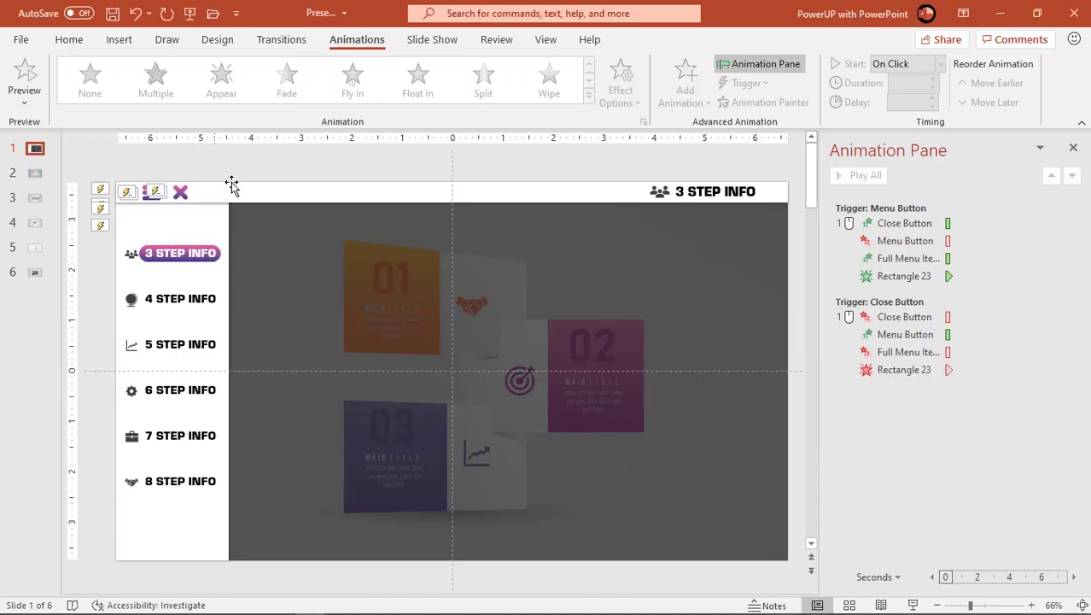
Set the duration of both animations of the dark overlay rectangle to 0.01 seconds
{"action": "left_click", "coordinate": [303, 258]}
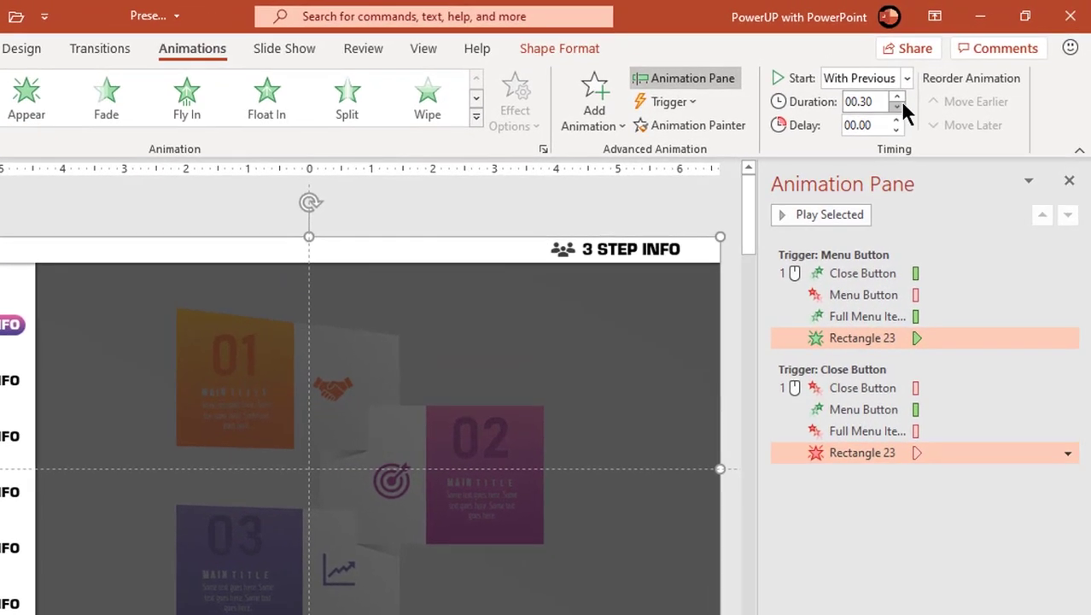
{"action": "left_click", "coordinate": [932, 88]}
{"action": "left_click", "coordinate": [900, 104]}
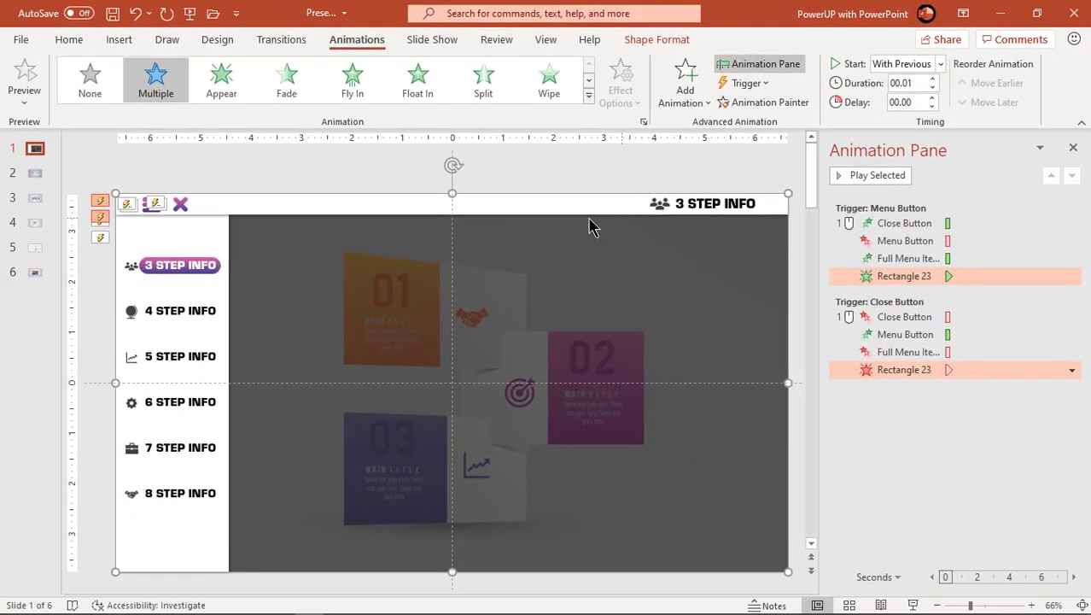
Run the slide show to test opening and closing the menu twice with the faster overlay, and exit it
{"action": "key", "text": "F5"}
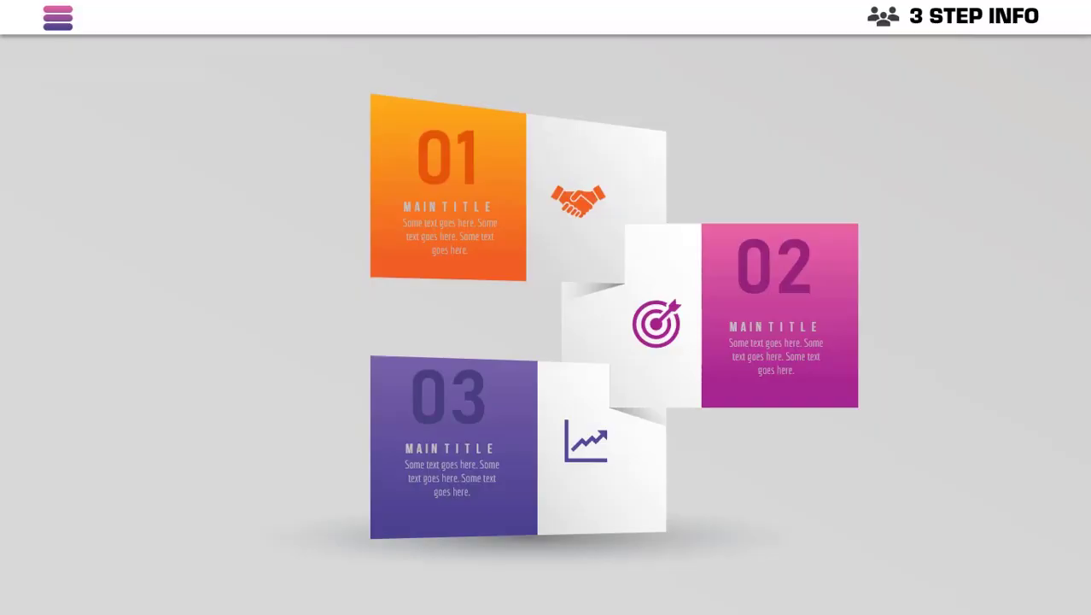
{"action": "left_click", "coordinate": [68, 28]}
{"action": "left_click", "coordinate": [101, 22]}
{"action": "left_click", "coordinate": [65, 27]}
{"action": "left_click", "coordinate": [100, 22]}
{"action": "key", "text": "Escape"}
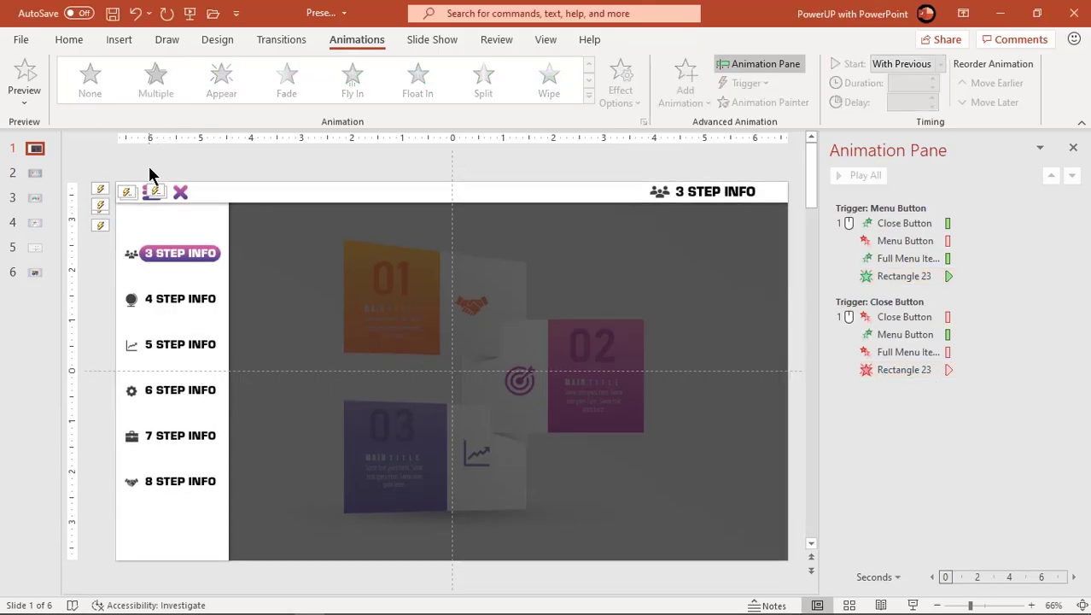
Move the X-shaped close button directly on top of the menu button in the header bar
{"action": "left_click", "coordinate": [179, 192]}
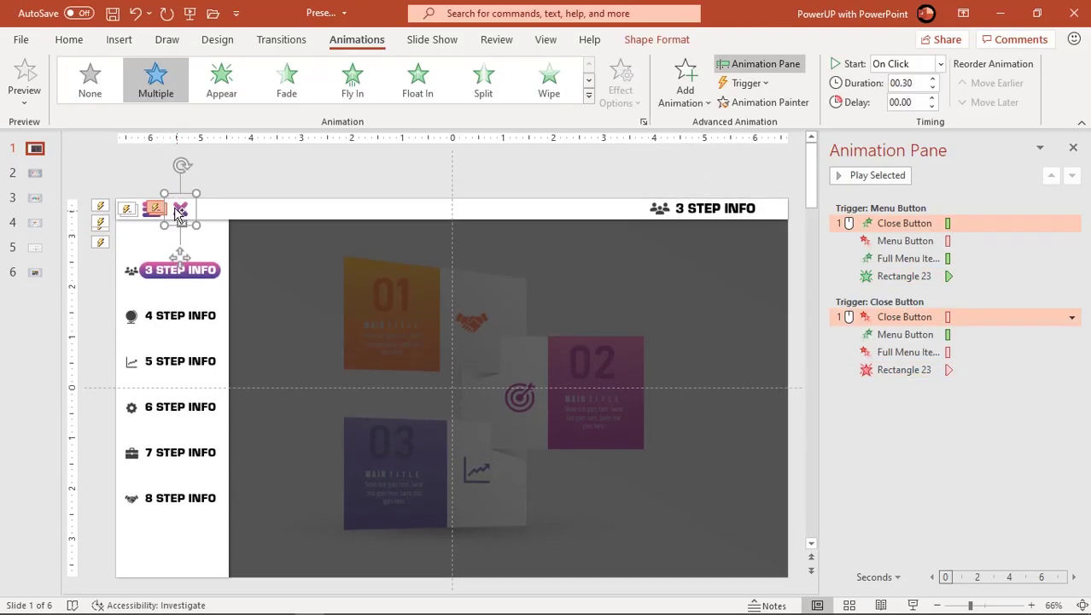
{"action": "scroll", "coordinate": [176, 213], "scroll_direction": "up", "scroll_amount": 10, "text": "ctrl"}
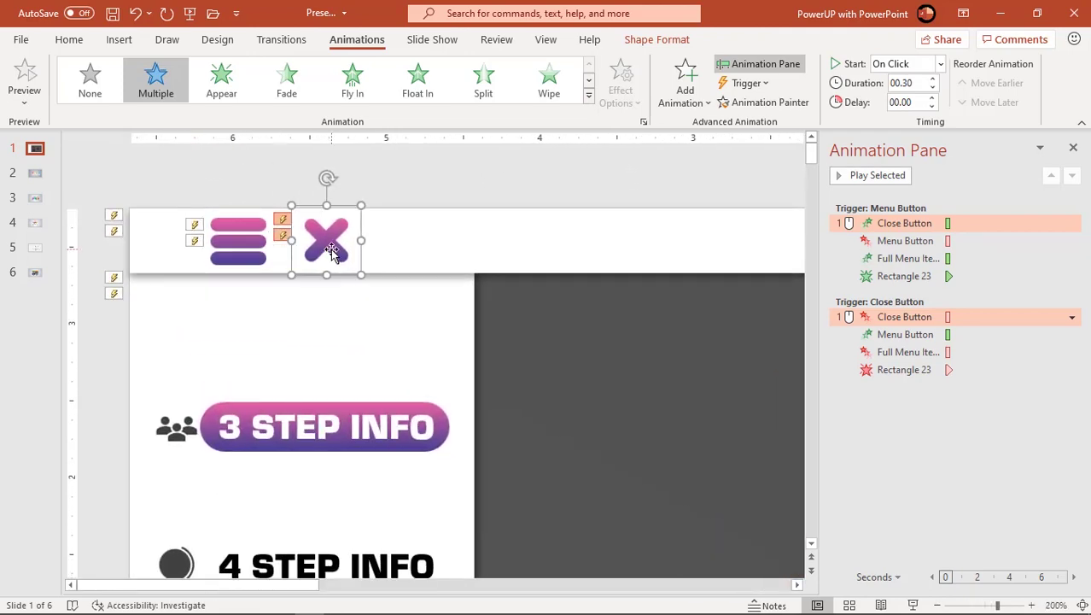
{"action": "left_click_drag", "start_coordinate": [326, 245], "coordinate": [222, 214]}
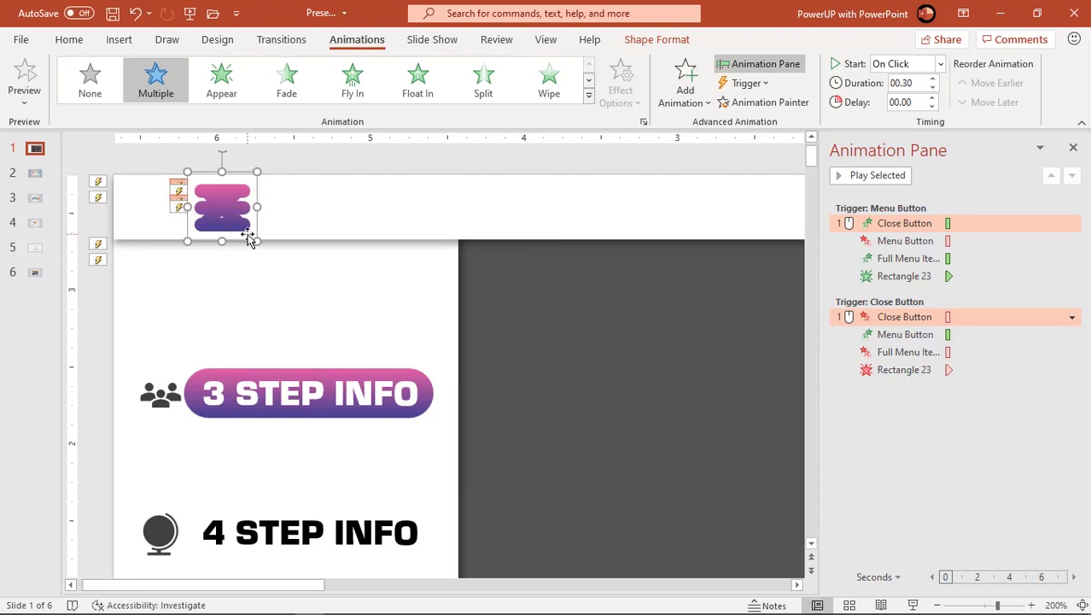
{"action": "scroll", "coordinate": [251, 236], "scroll_direction": "down", "scroll_amount": 4, "text": "ctrl"}
{"action": "scroll", "coordinate": [251, 241], "scroll_direction": "down", "scroll_amount": 4, "text": "ctrl"}
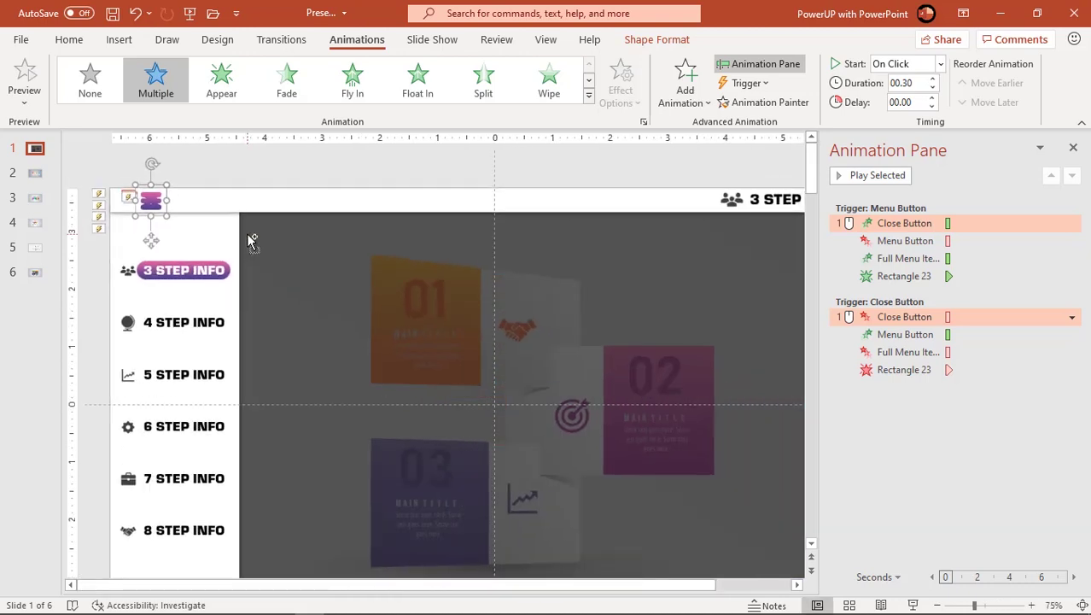
Run the slide show to test the overlapping menu and close buttons by opening and closing the menu twice, and exit it
{"action": "key", "text": "F5"}
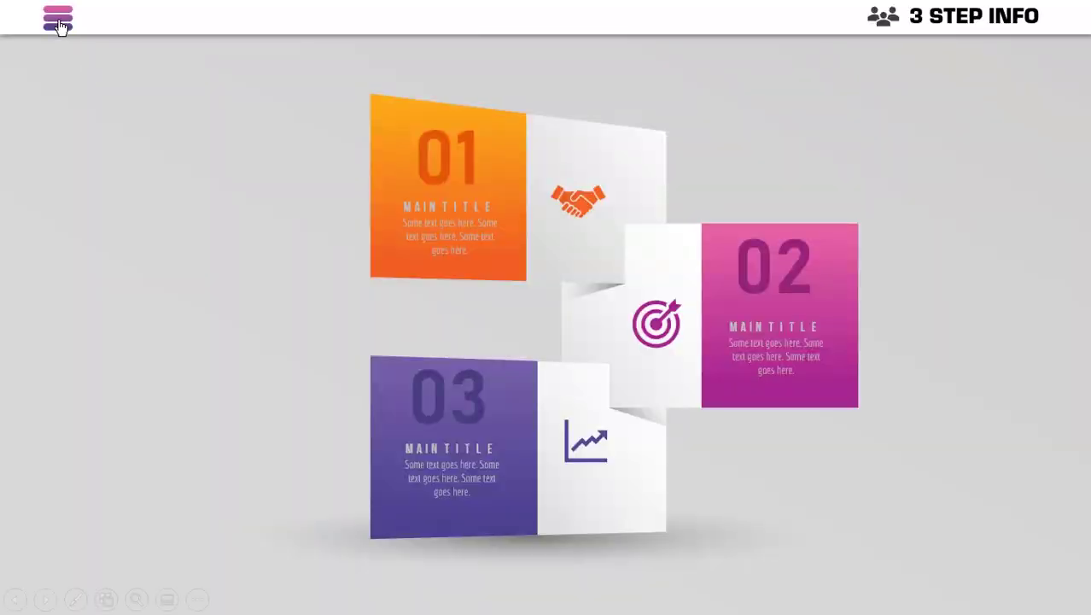
{"action": "left_click", "coordinate": [60, 25]}
{"action": "left_click", "coordinate": [60, 26]}
{"action": "left_click", "coordinate": [59, 26]}
{"action": "left_click", "coordinate": [60, 26]}
{"action": "key", "text": "Escape"}
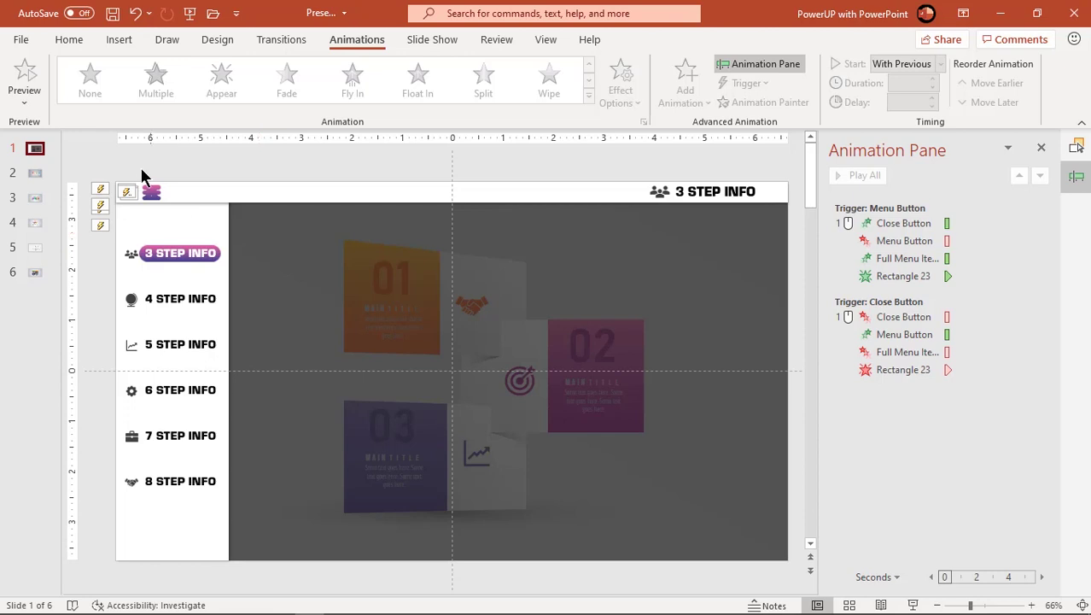
Copy the header bar, both buttons, the side menu group and the dark overlay from slide 1 and paste them onto slide 2
{"action": "left_click", "coordinate": [164, 205]}
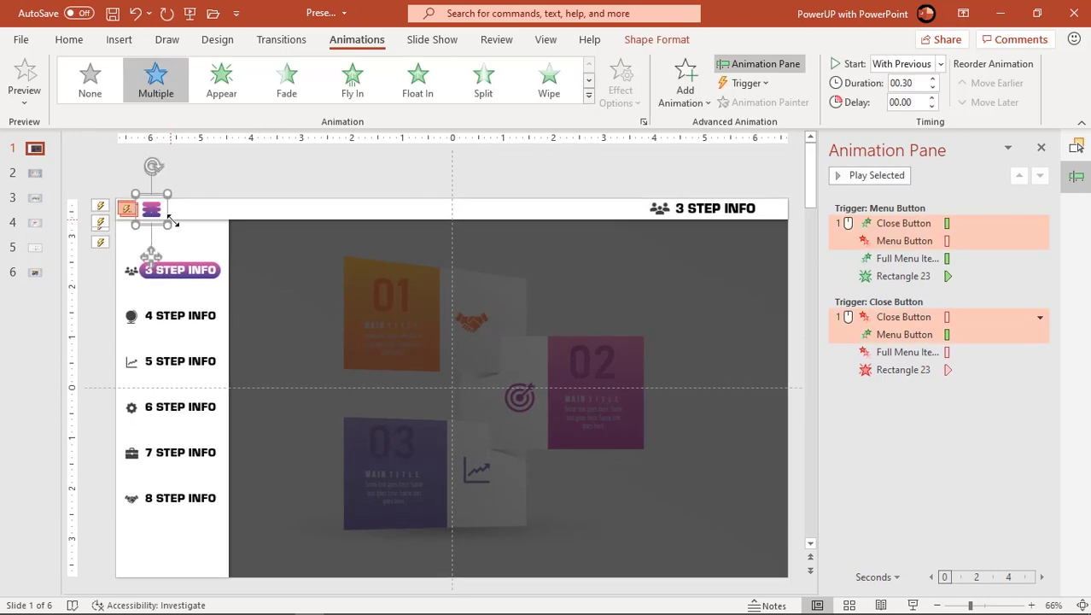
{"action": "left_click", "coordinate": [201, 246], "text": "shift"}
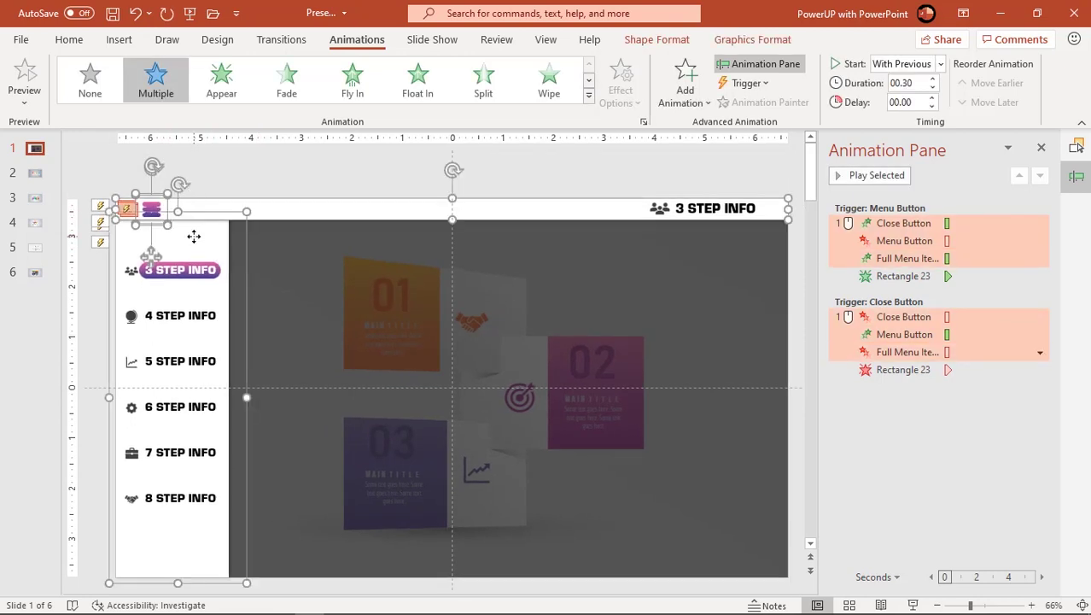
{"action": "left_click", "coordinate": [297, 256], "text": "shift"}
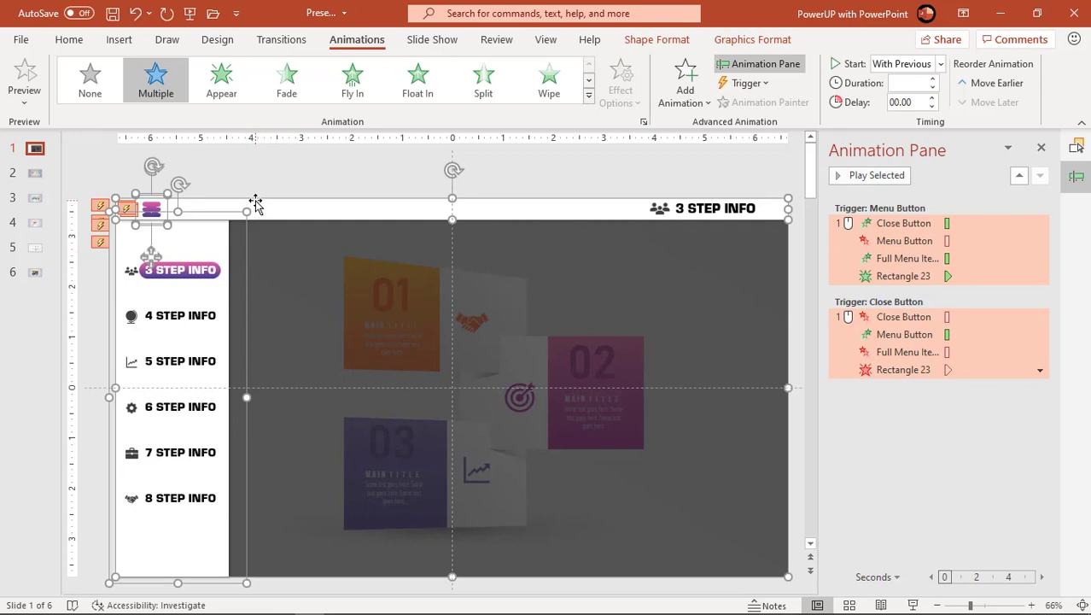
{"action": "right_click", "coordinate": [255, 201]}
{"action": "left_click", "coordinate": [295, 235]}
{"action": "left_click", "coordinate": [34, 174]}
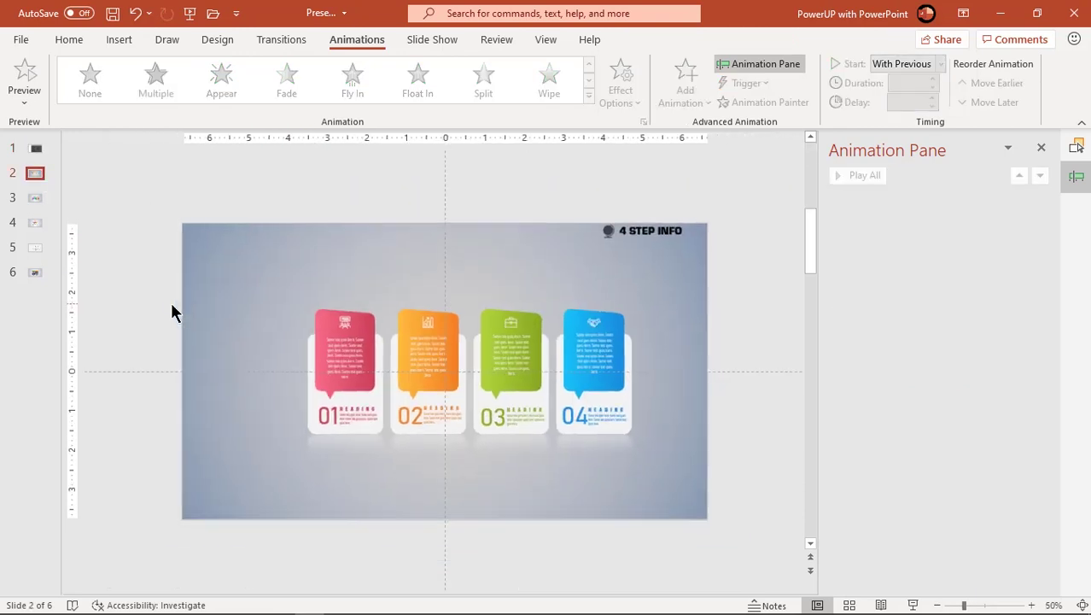
{"action": "right_click", "coordinate": [122, 229]}
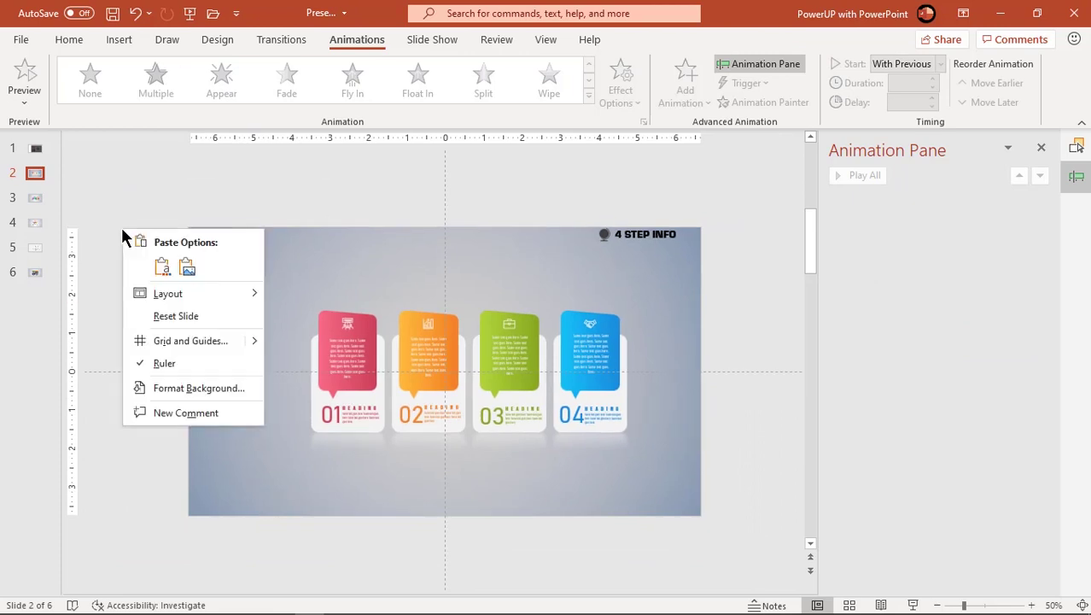
{"action": "left_click", "coordinate": [162, 266]}
{"action": "left_click", "coordinate": [451, 174]}
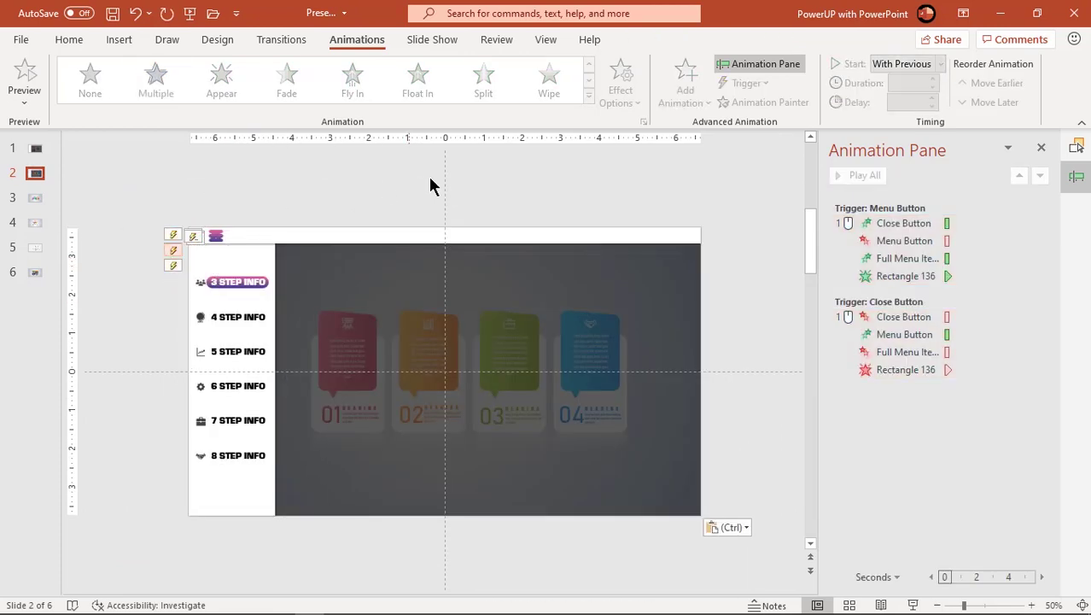
Bring the 4 STEP INFO heading and its globe icon on slide 2 to the front
{"action": "left_click_drag", "start_coordinate": [550, 178], "coordinate": [731, 279]}
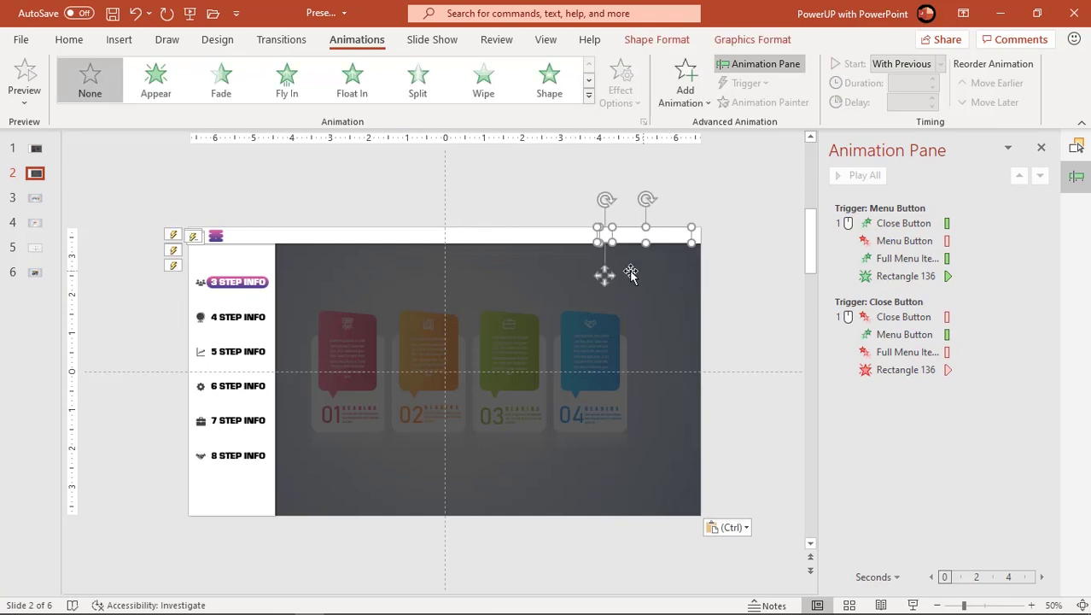
{"action": "right_click", "coordinate": [603, 275]}
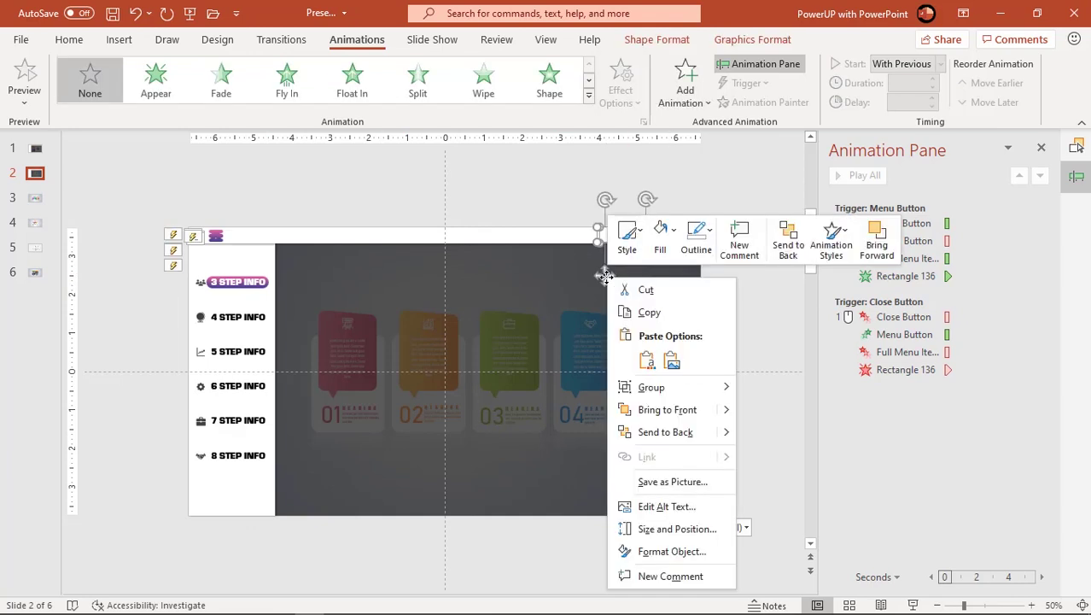
{"action": "left_click", "coordinate": [670, 410]}
{"action": "left_click", "coordinate": [741, 360]}
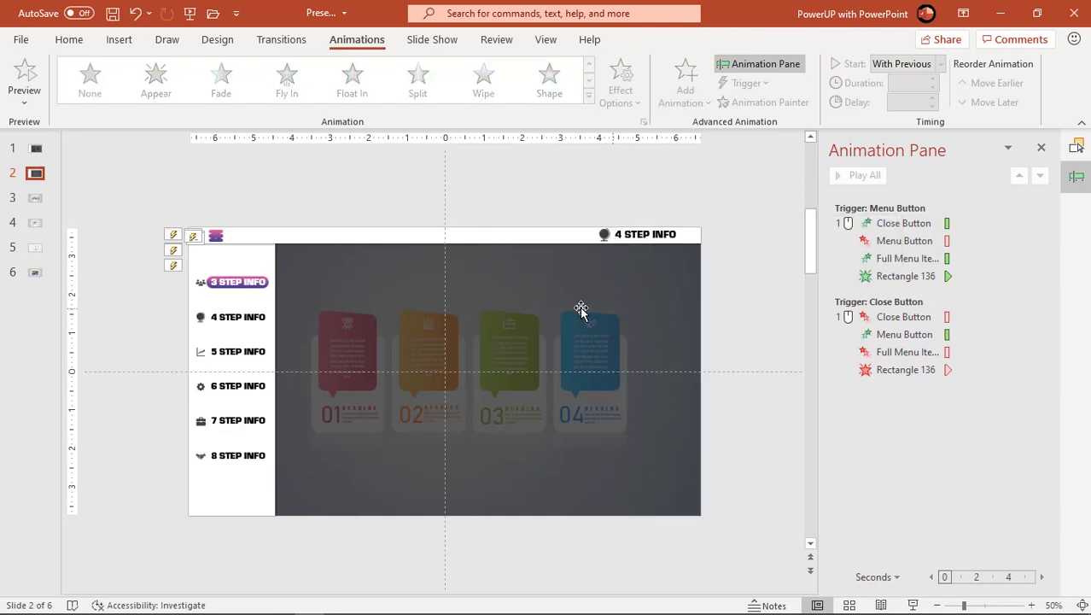
Move the gradient rounded highlight in slide 2's side menu from the 3 STEP INFO entry down behind the 4 STEP INFO entry
{"action": "left_click", "coordinate": [224, 267]}
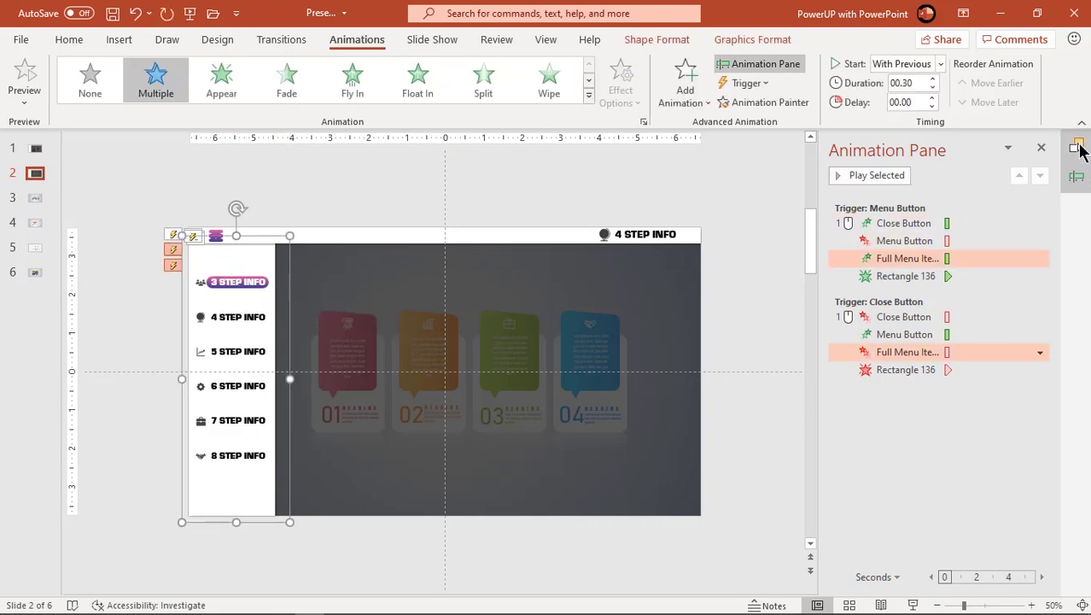
{"action": "left_click", "coordinate": [1075, 147]}
{"action": "left_click_drag", "start_coordinate": [1040, 270], "coordinate": [1044, 343]}
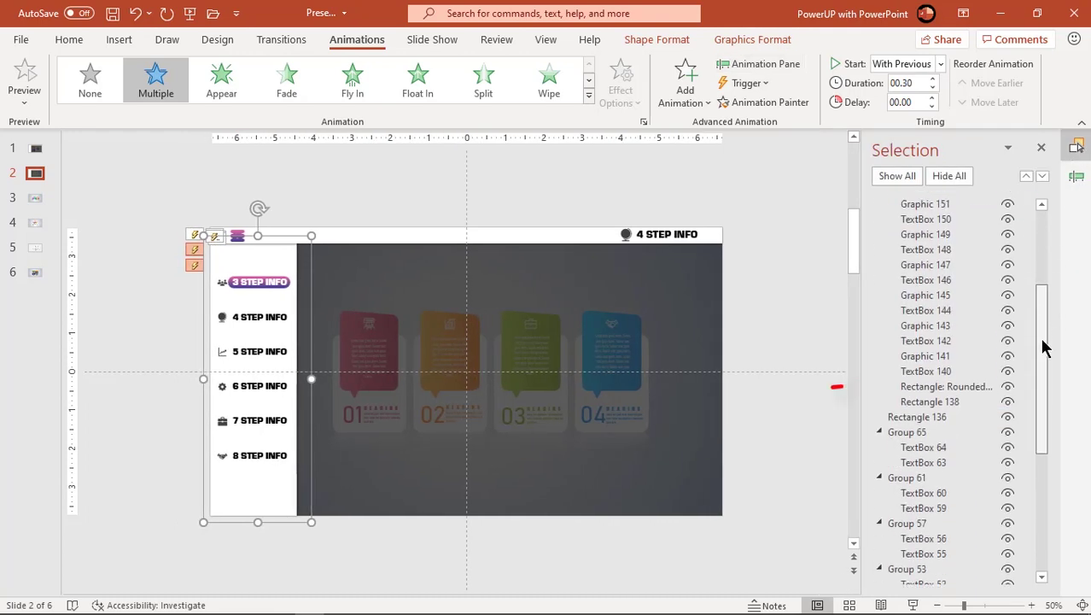
{"action": "left_click", "coordinate": [955, 386]}
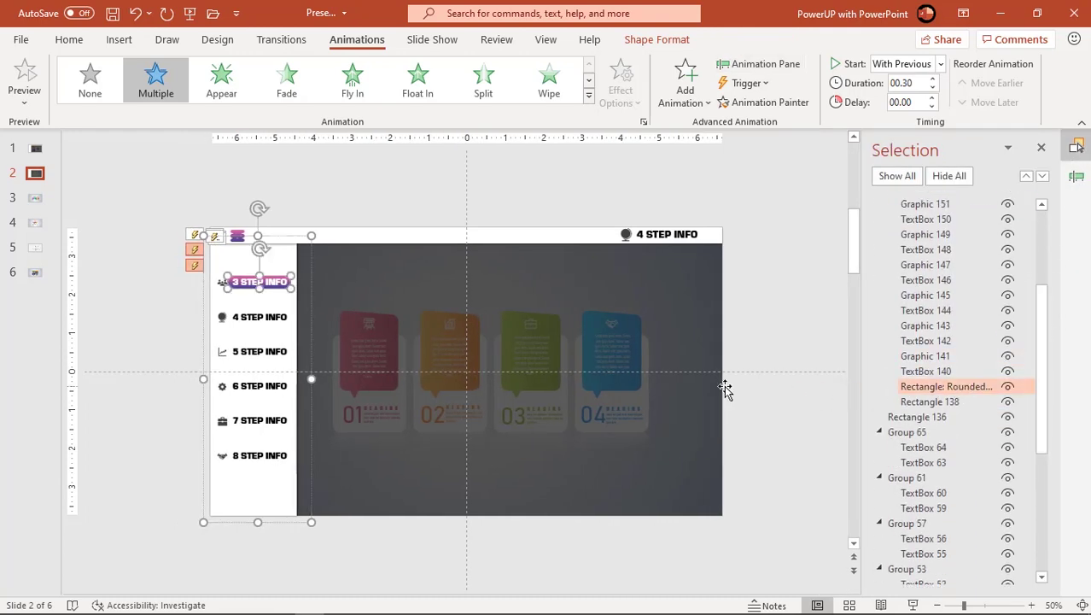
{"action": "key", "text": "Down"}
{"action": "key", "text": "Down"}
{"action": "key", "text": "Down"}
{"action": "key", "text": "Down"}
{"action": "key", "text": "Down"}
{"action": "key", "text": "Down"}
{"action": "key", "text": "Down"}
{"action": "key", "text": "Down"}
{"action": "key", "text": "Down"}
{"action": "key", "text": "Down"}
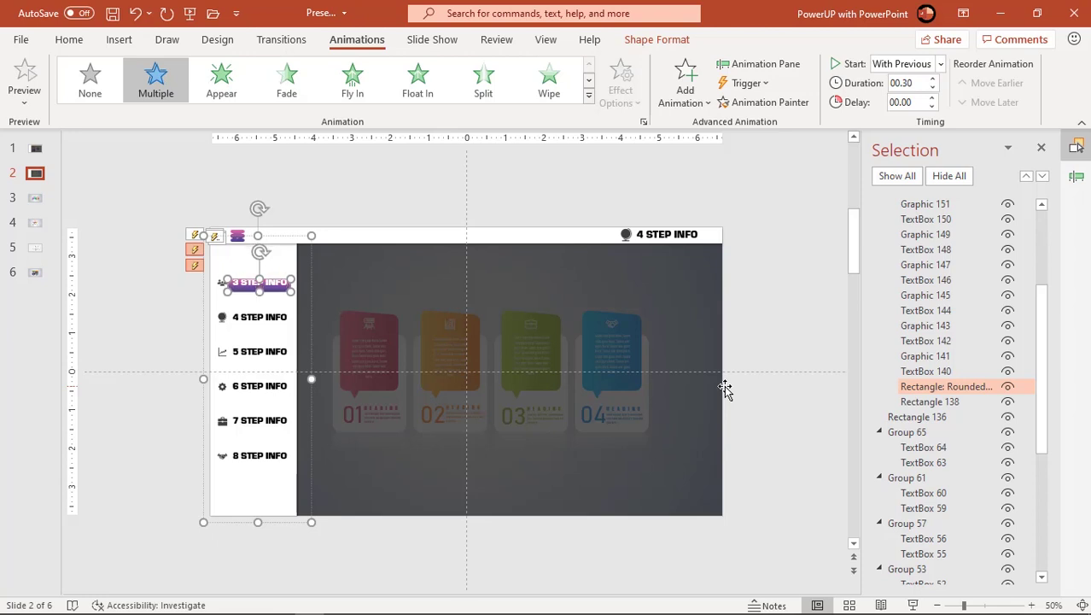
{"action": "key", "text": "Up"}
{"action": "key", "text": "Up"}
{"action": "key", "text": "Up"}
{"action": "key", "text": "Up"}
{"action": "key", "text": "Up"}
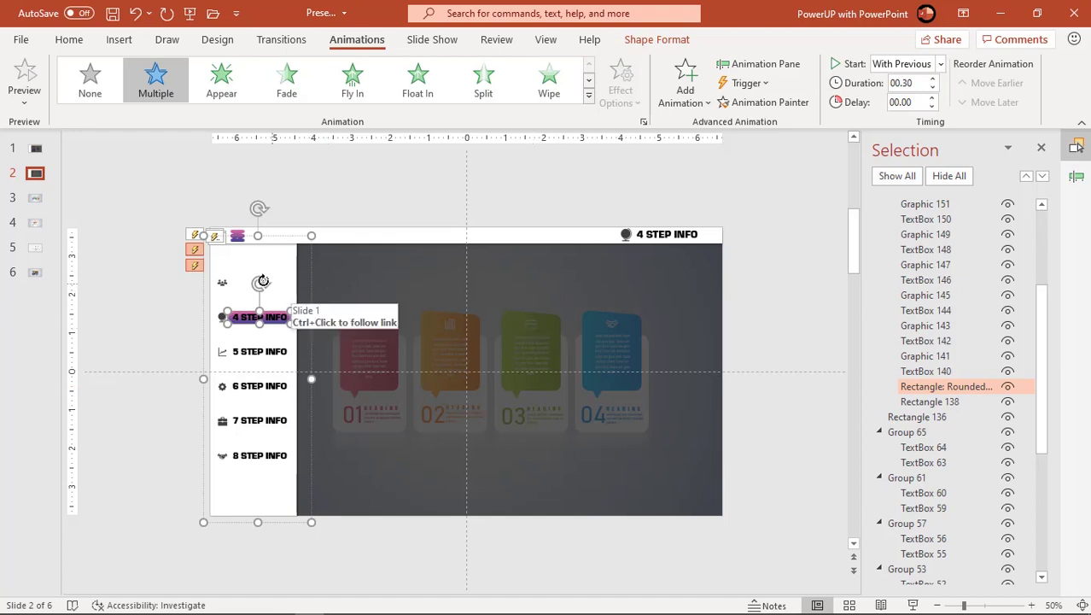
Change the font color of the 3 STEP INFO entry in slide 2's side menu to a near-black theme color
{"action": "left_click", "coordinate": [244, 281]}
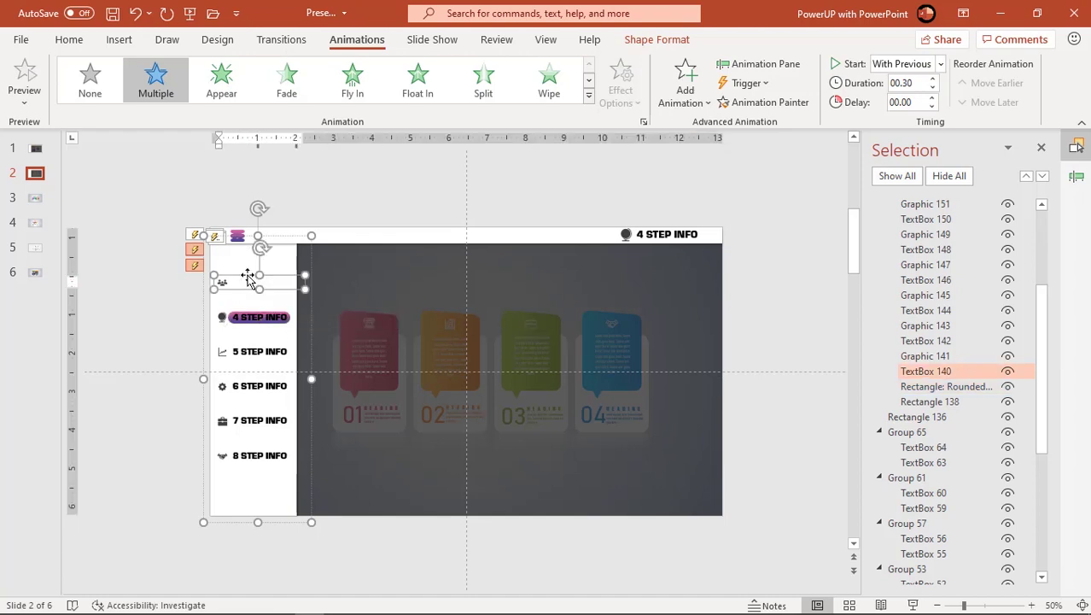
{"action": "left_click", "coordinate": [71, 40]}
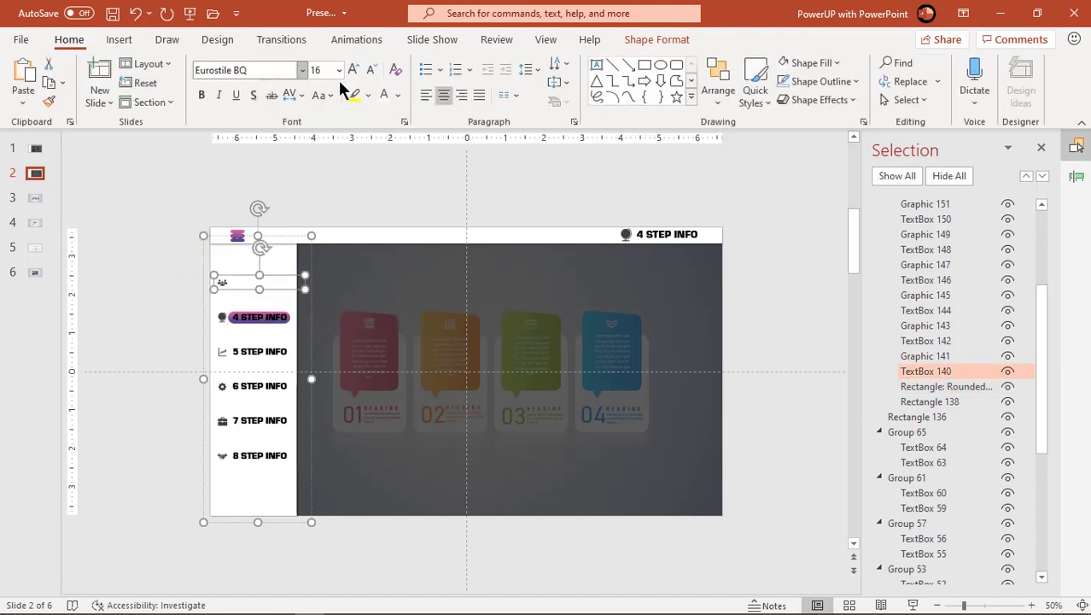
{"action": "left_click", "coordinate": [399, 96]}
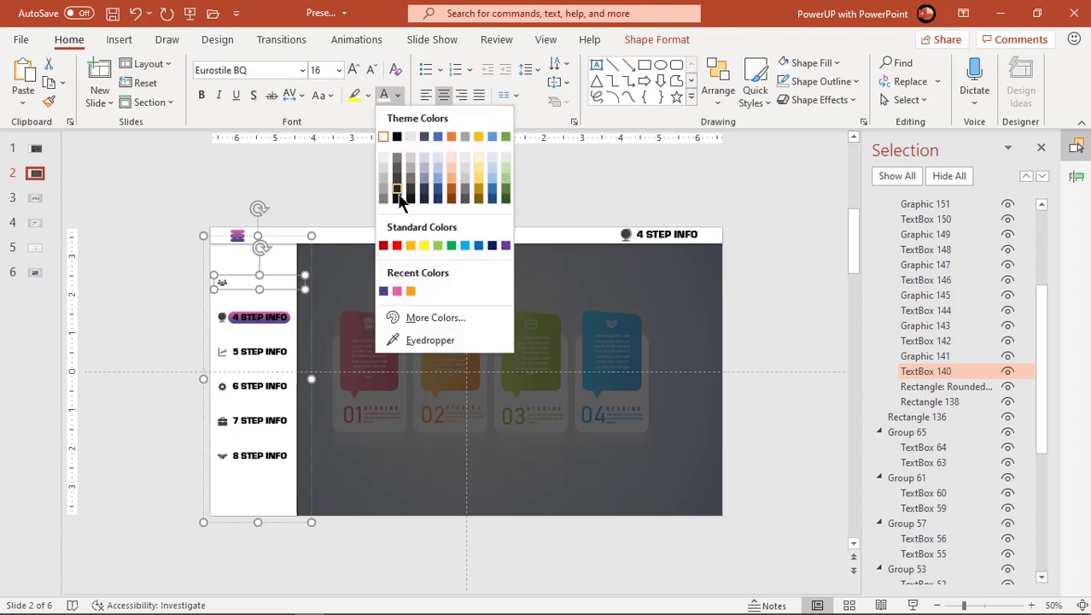
{"action": "left_click", "coordinate": [399, 204]}
Change the font color of the highlighted 4 STEP INFO entry in slide 2's side menu to white
{"action": "left_click", "coordinate": [257, 317]}
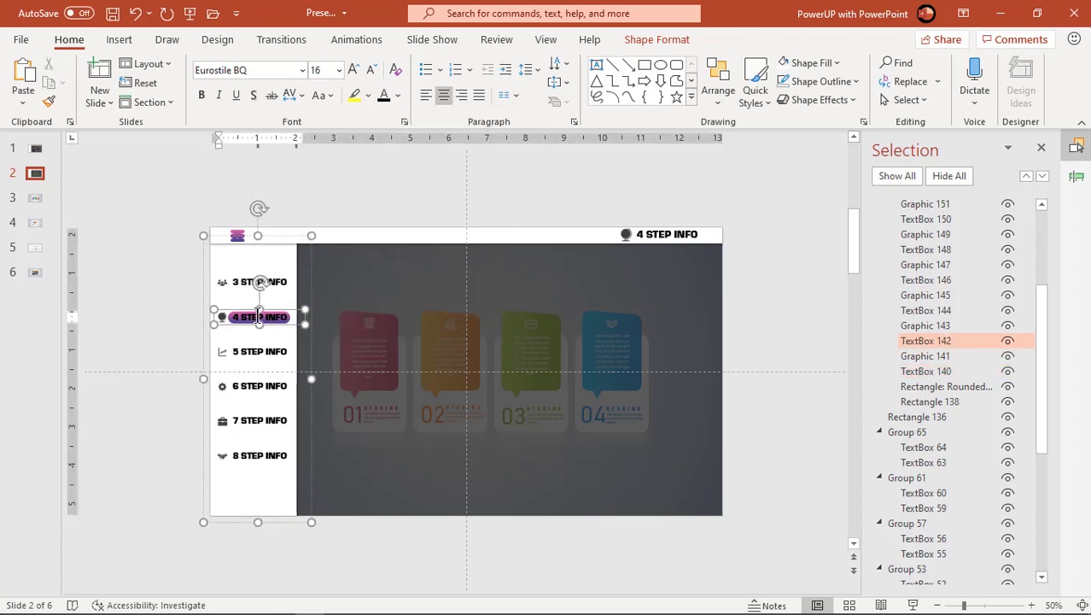
{"action": "left_click", "coordinate": [398, 95]}
{"action": "left_click", "coordinate": [384, 137]}
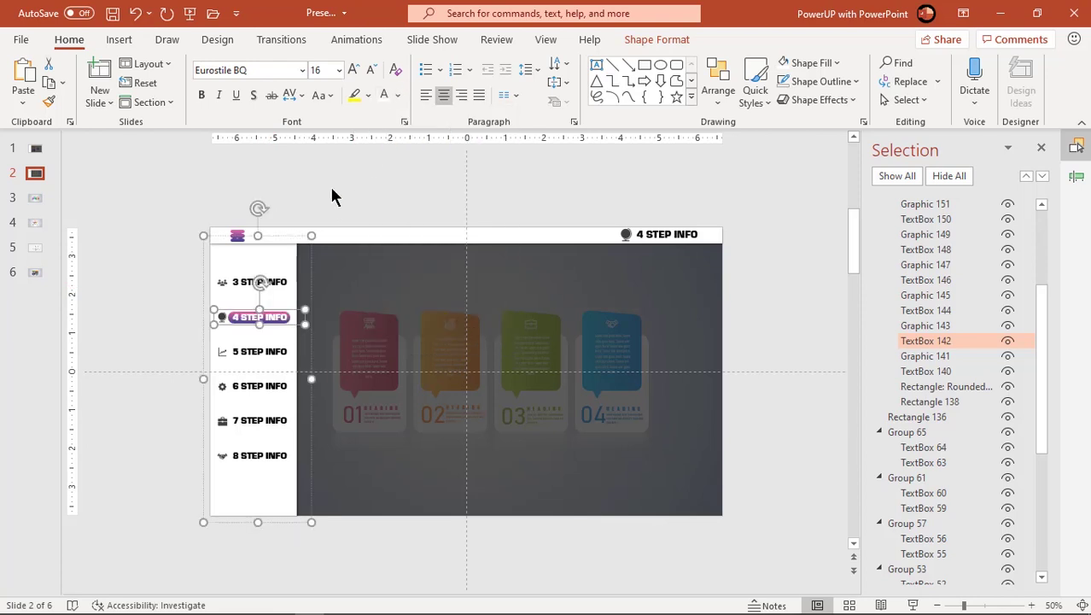
{"action": "left_click", "coordinate": [273, 186]}
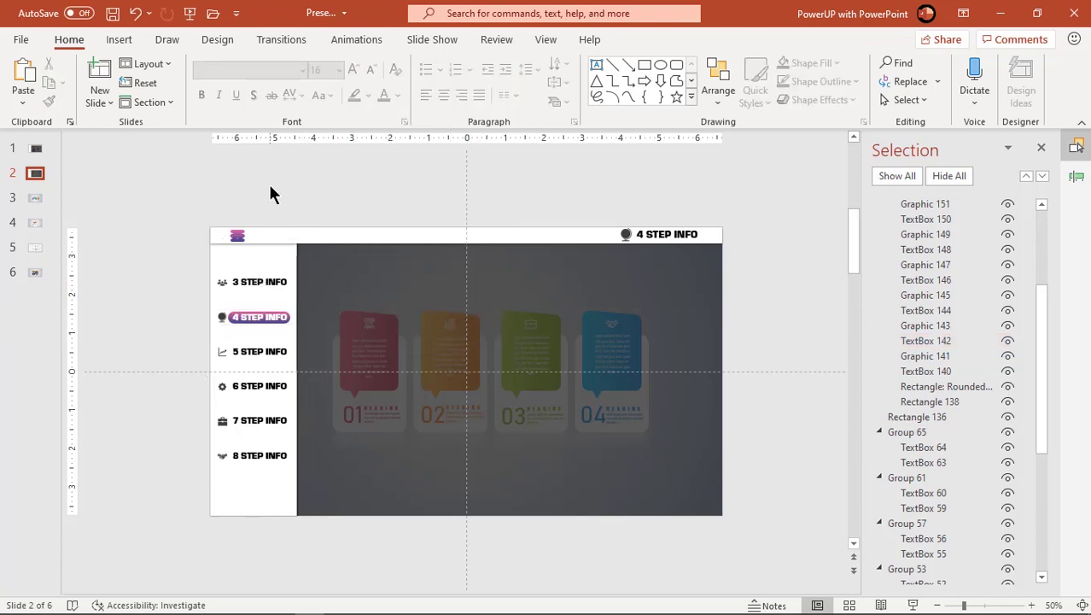
Run the slide show to test the menu buttons and follow the 4 STEP INFO link to slide 2, and exit it
{"action": "key", "text": "F5"}
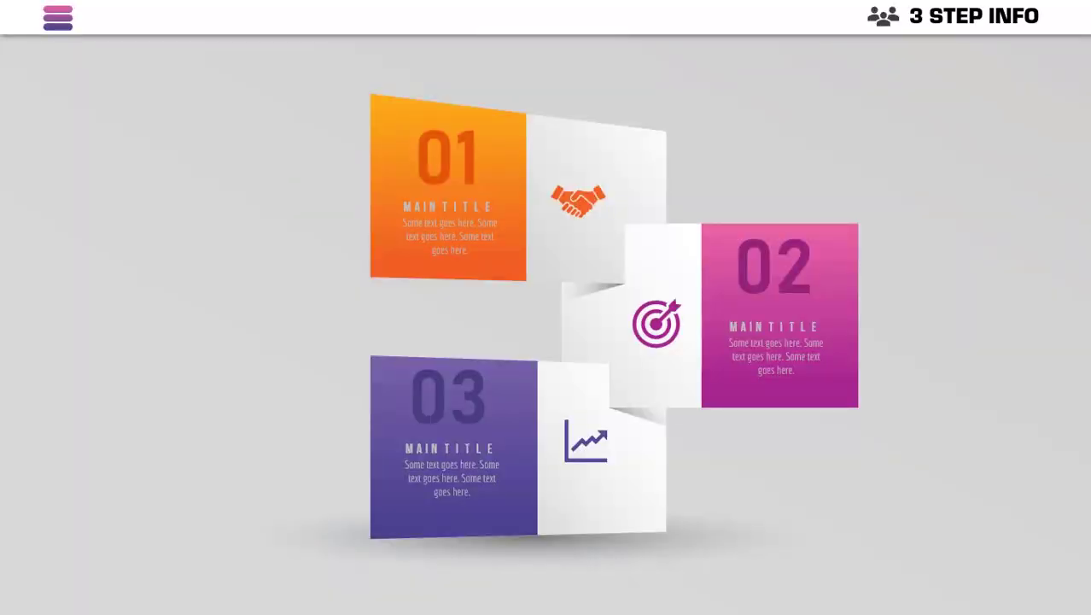
{"action": "left_click", "coordinate": [58, 18]}
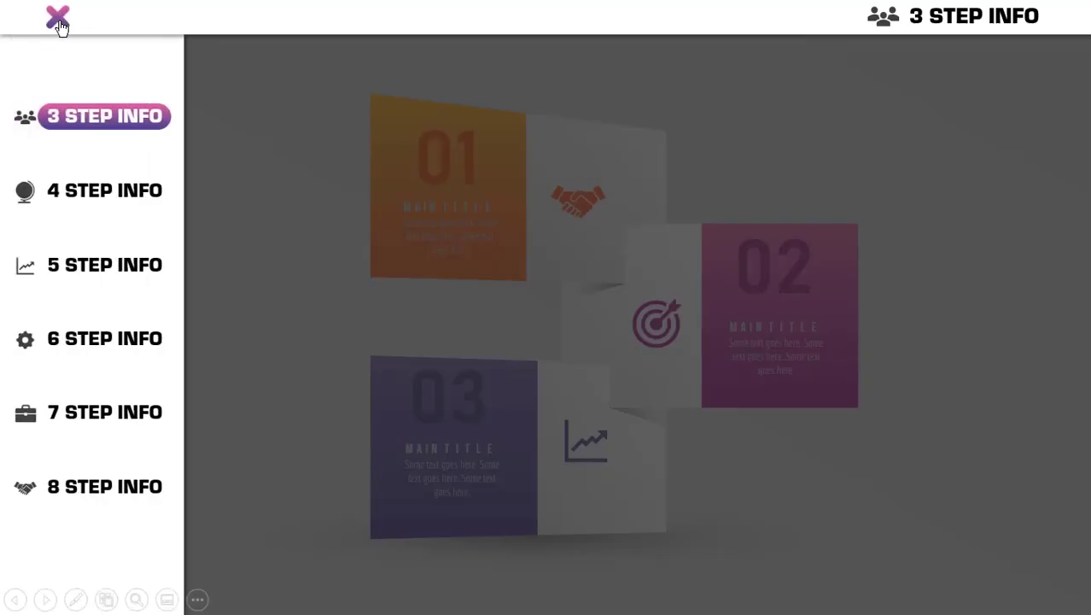
{"action": "left_click", "coordinate": [58, 20]}
{"action": "left_click", "coordinate": [58, 20]}
{"action": "left_click", "coordinate": [100, 202]}
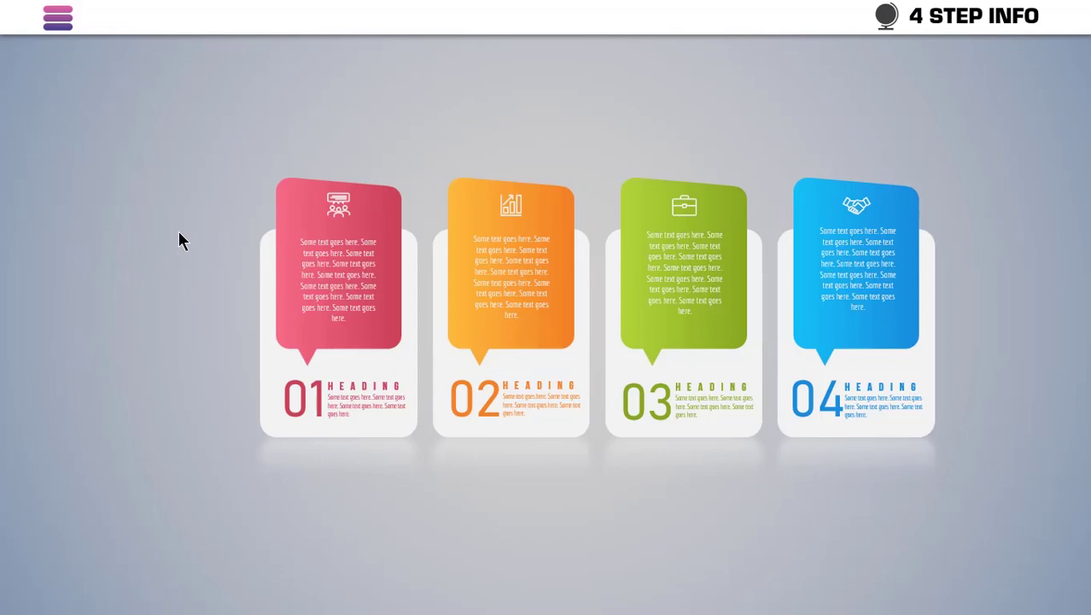
{"action": "key", "text": "Escape"}
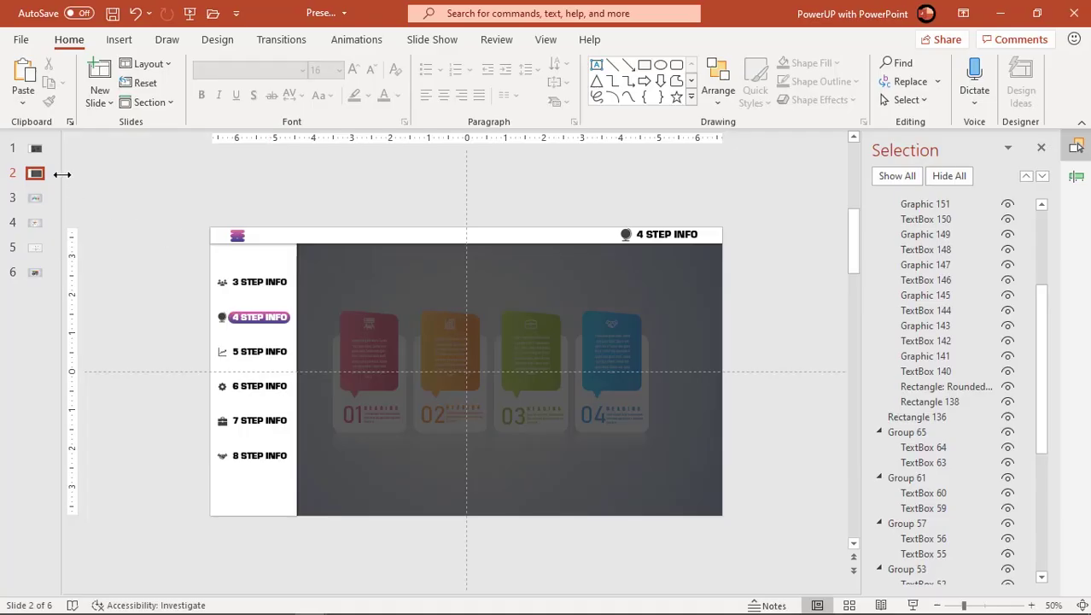
Add another Appear entrance animation to slide 2's side menu group and to the dark overlay rectangle
{"action": "left_click", "coordinate": [246, 265]}
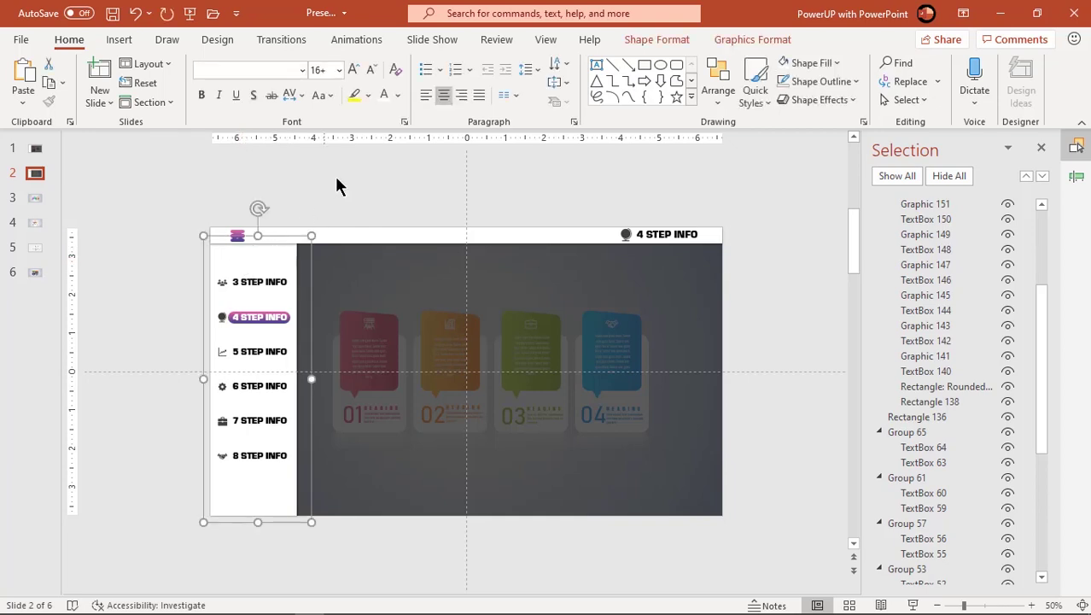
{"action": "left_click", "coordinate": [367, 43]}
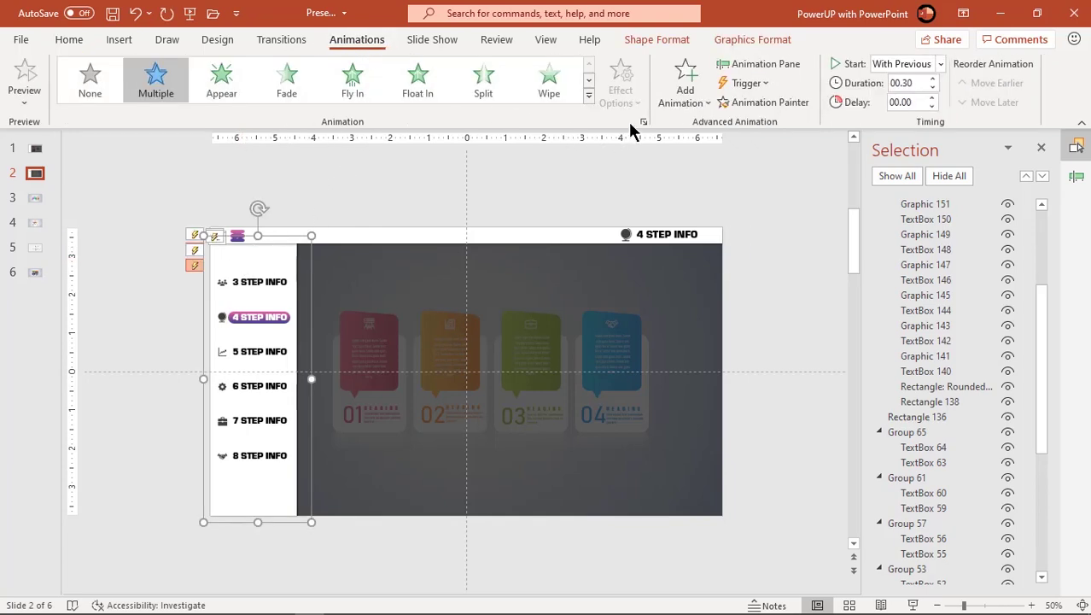
{"action": "left_click", "coordinate": [674, 100]}
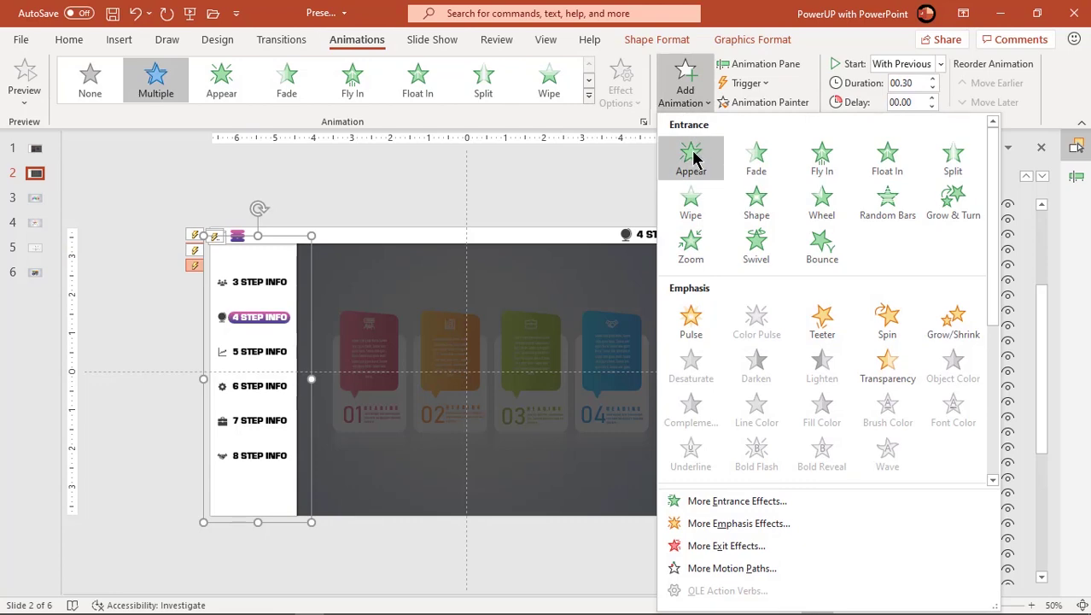
{"action": "left_click", "coordinate": [692, 155]}
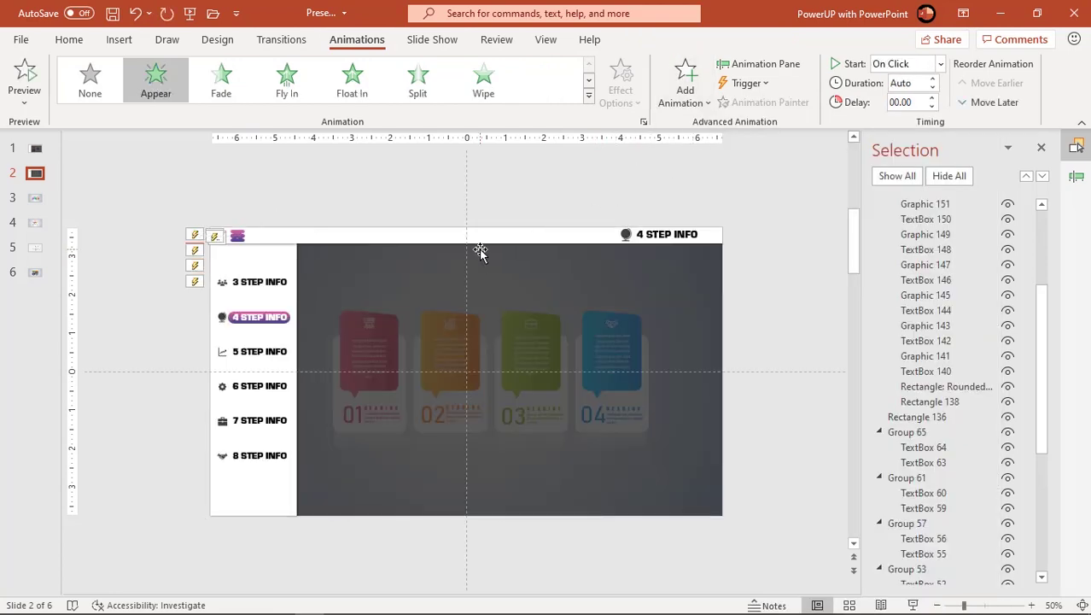
{"action": "left_click", "coordinate": [322, 275]}
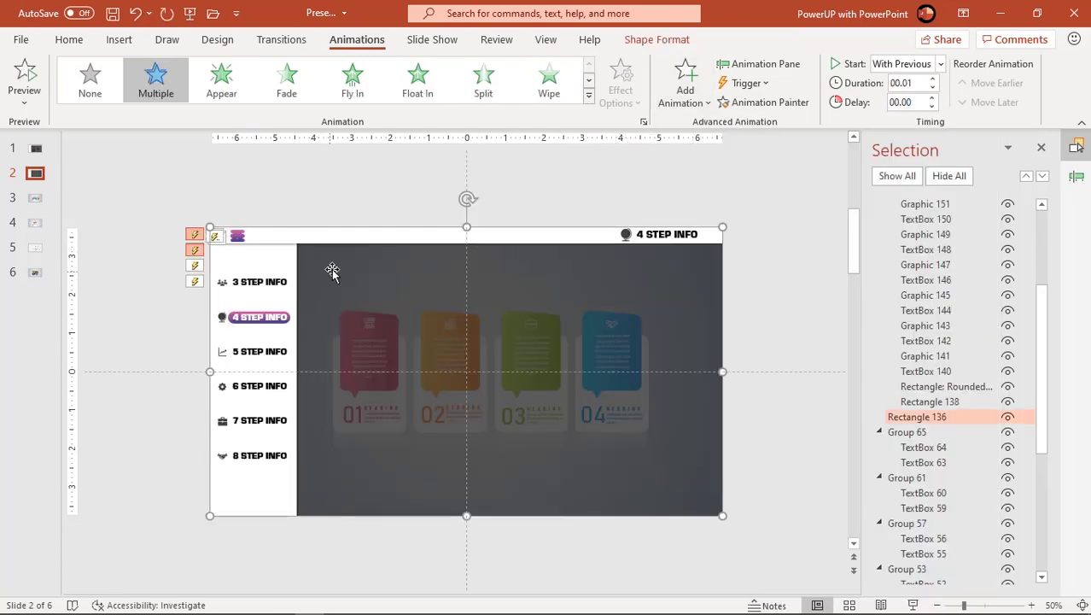
{"action": "left_click", "coordinate": [687, 98]}
{"action": "left_click", "coordinate": [696, 158]}
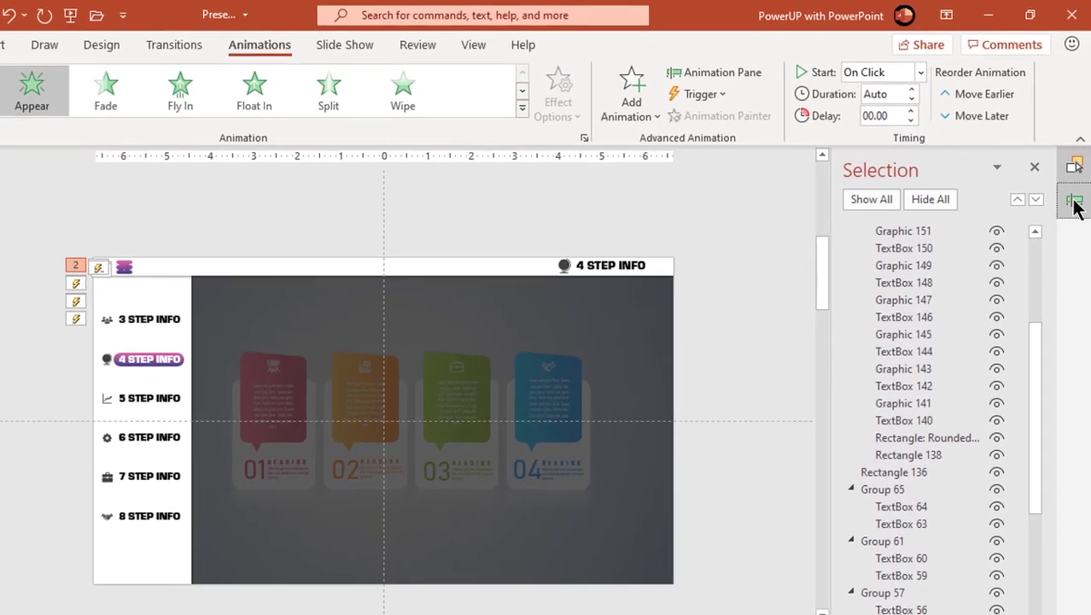
Set the new Appear animations of the side menu group and the overlay rectangle to start With Previous
{"action": "left_click", "coordinate": [1076, 175]}
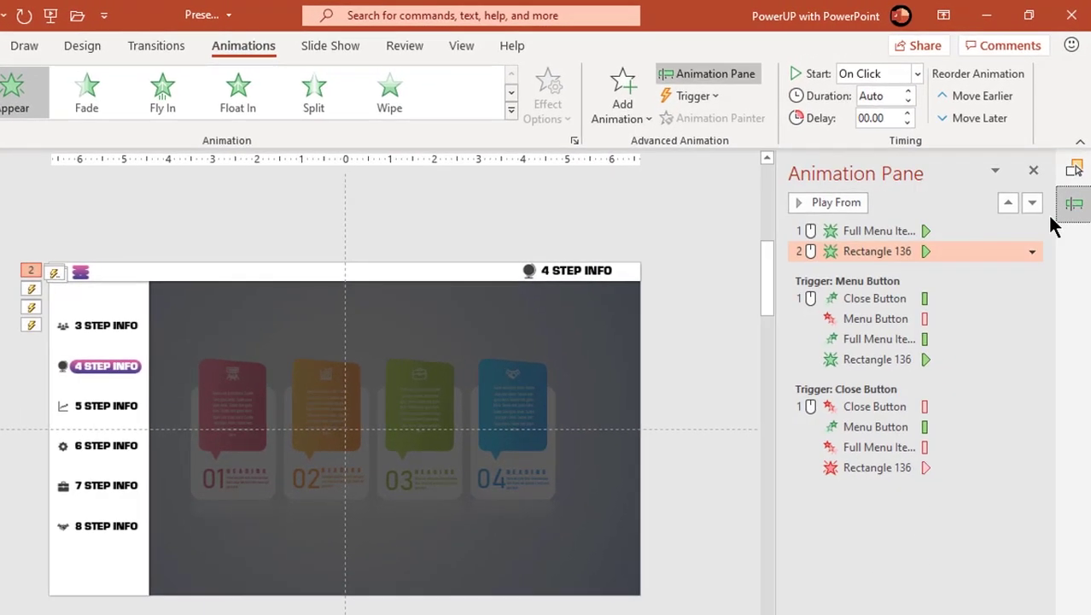
{"action": "left_click", "coordinate": [1032, 251]}
{"action": "left_click", "coordinate": [1032, 252]}
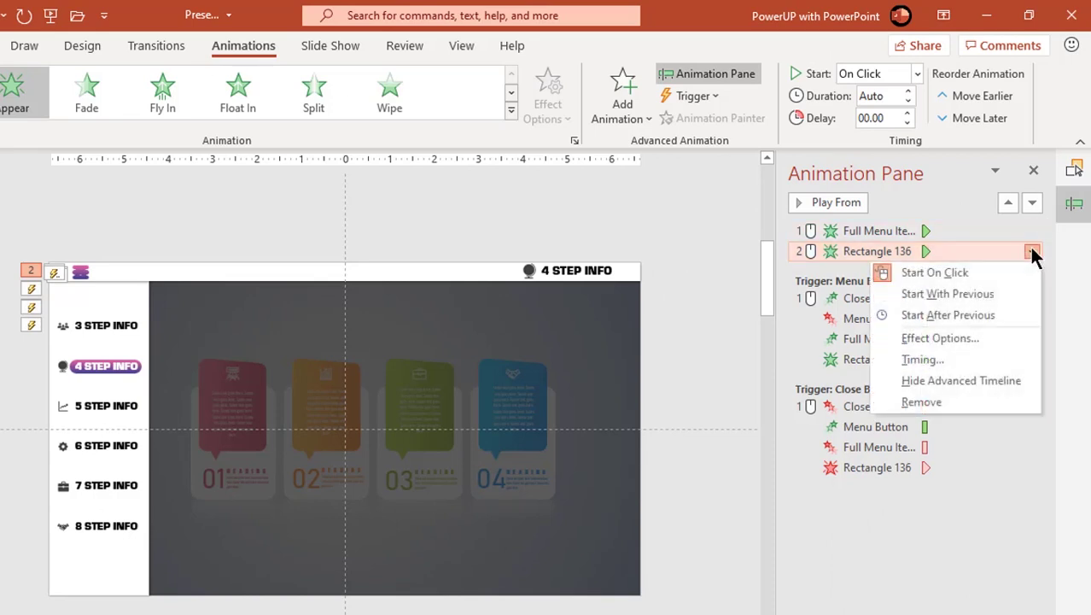
{"action": "left_click", "coordinate": [976, 273]}
{"action": "left_click", "coordinate": [895, 232]}
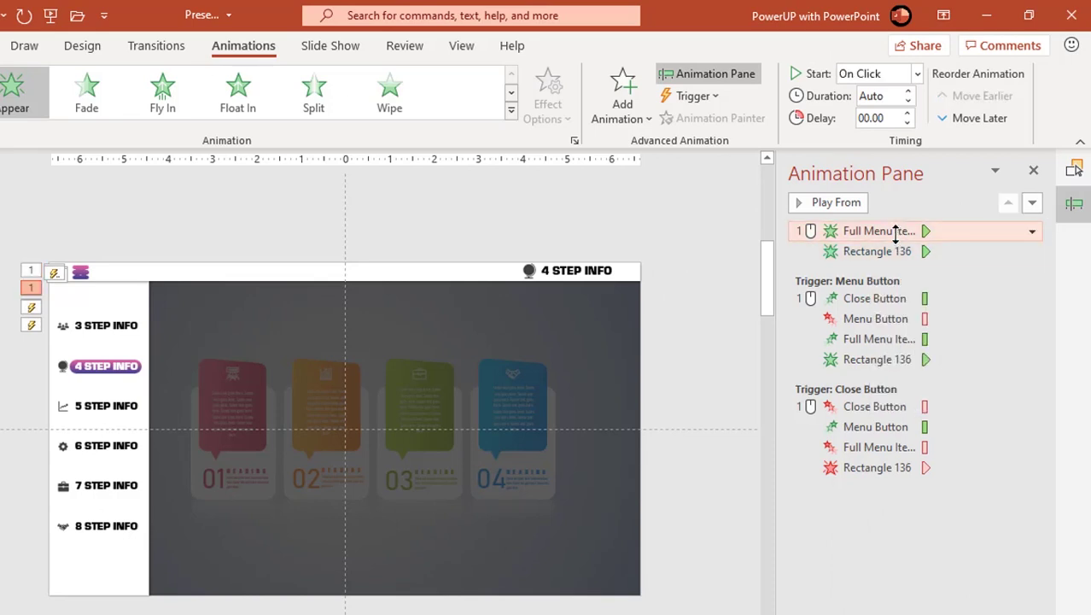
{"action": "left_click", "coordinate": [1030, 231]}
{"action": "left_click", "coordinate": [949, 272]}
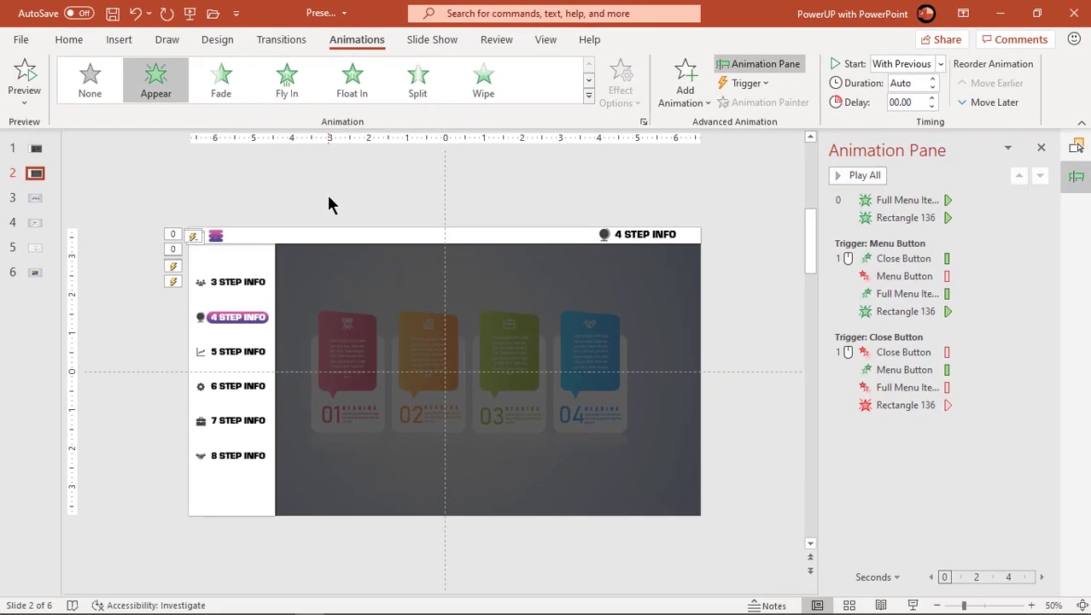
Run the slide show to test the menu opening, switch between the 3 STEP INFO and 4 STEP INFO links, and exit it
{"action": "left_click", "coordinate": [215, 234]}
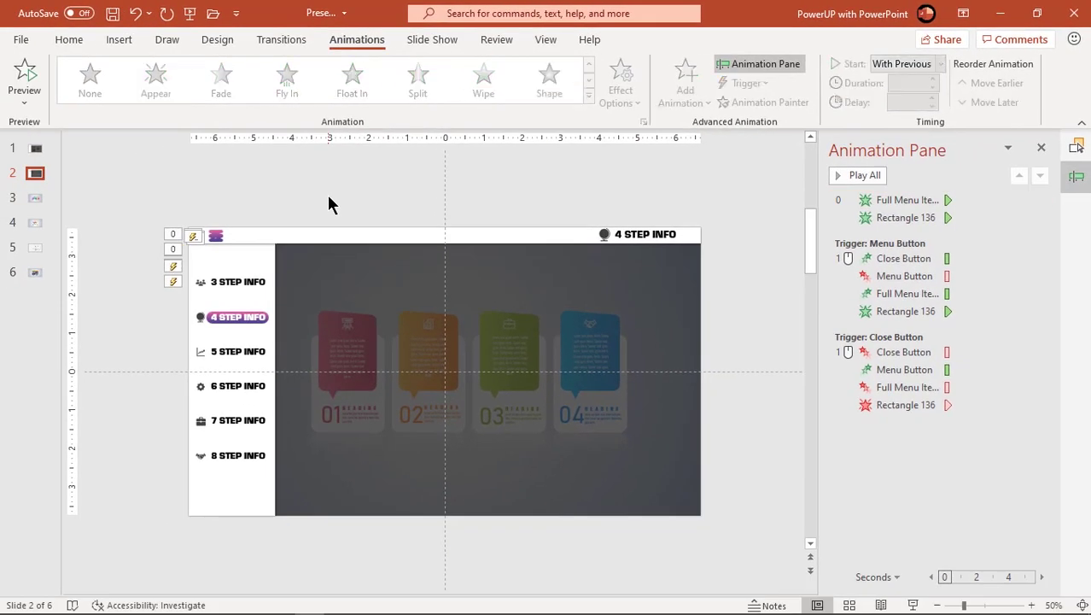
{"action": "key", "text": "F5"}
{"action": "left_click", "coordinate": [58, 24]}
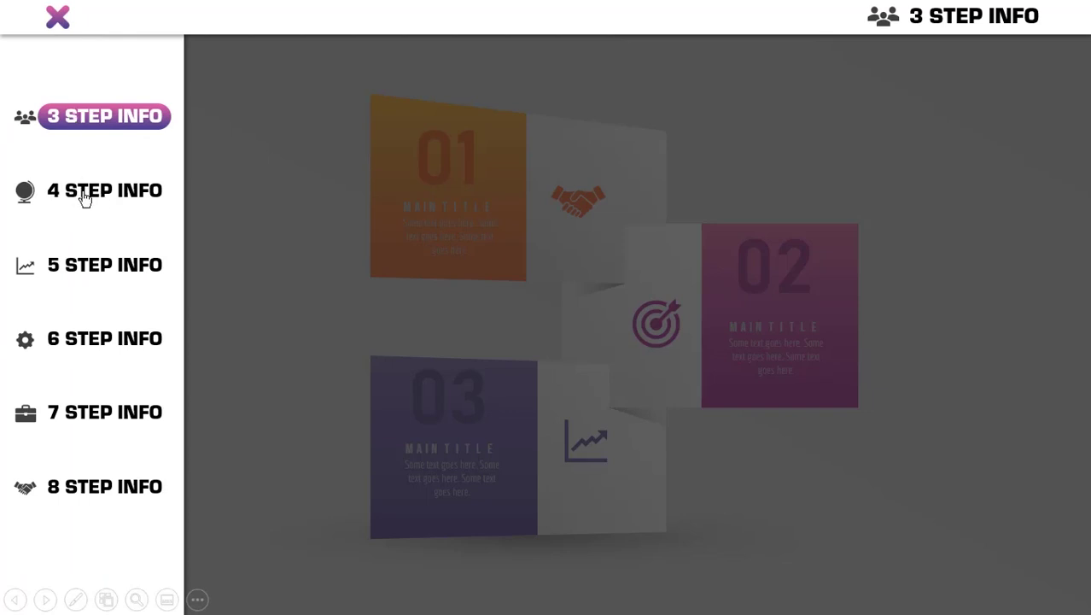
{"action": "left_click", "coordinate": [85, 198]}
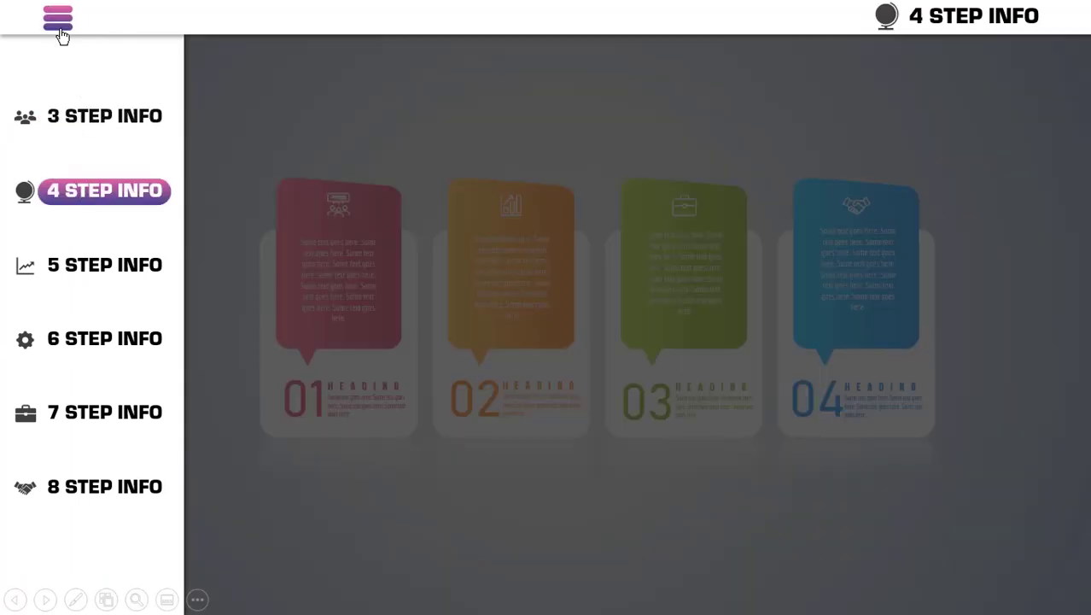
{"action": "left_click", "coordinate": [99, 124]}
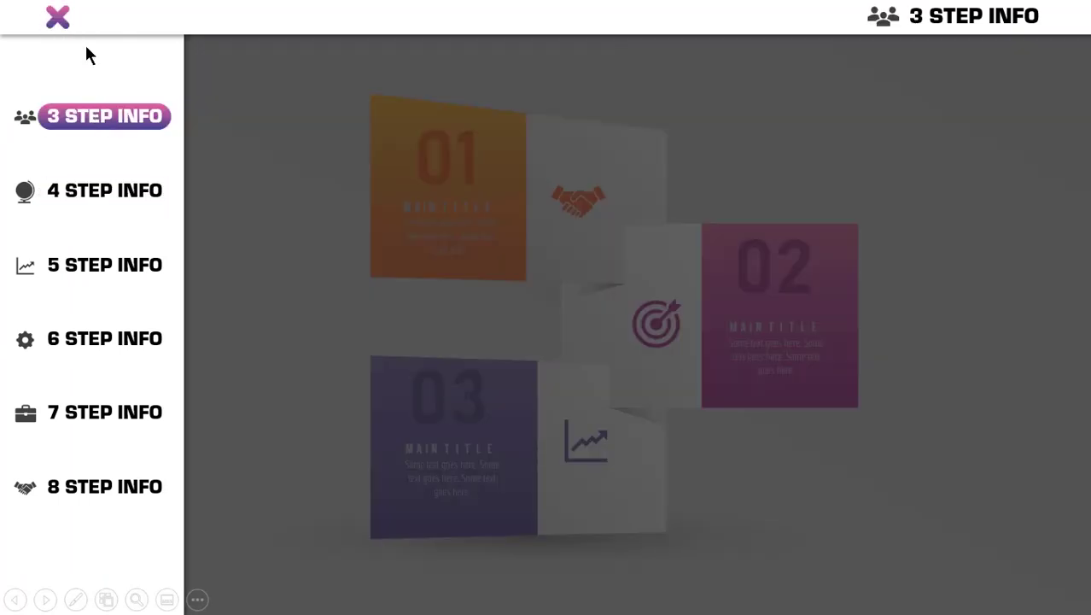
{"action": "left_click", "coordinate": [85, 190]}
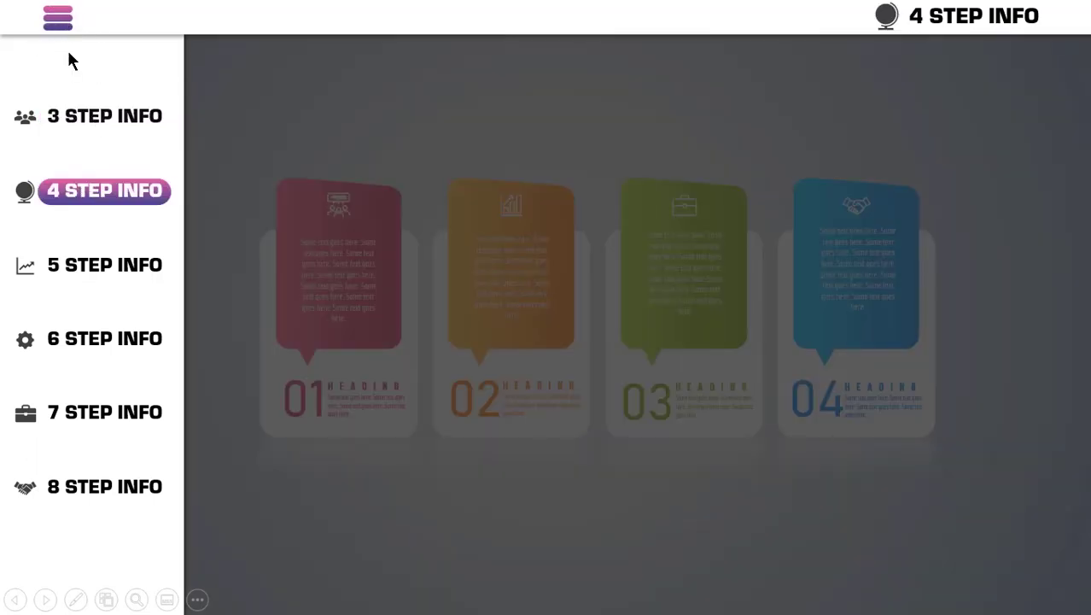
{"action": "key", "text": "Escape"}
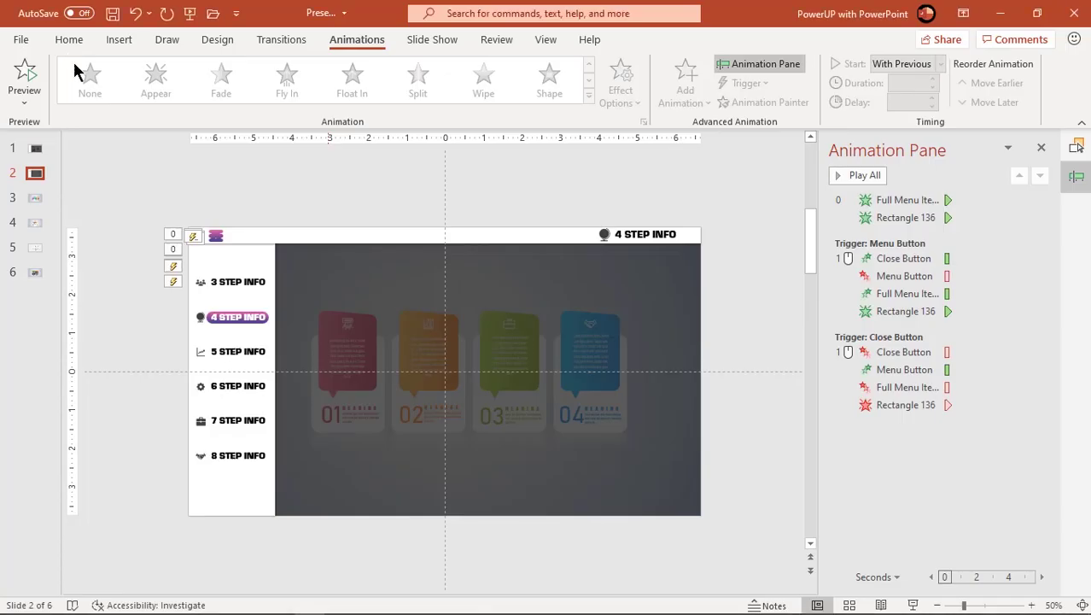
Add another Appear entrance animation to the Close Button group on slide 2
{"action": "left_click", "coordinate": [215, 235]}
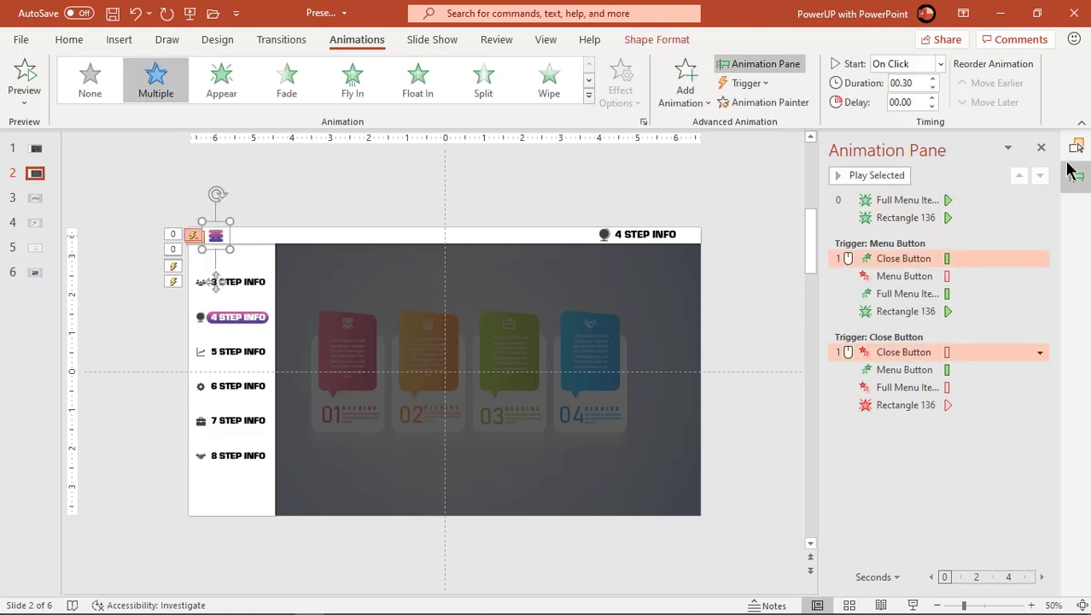
{"action": "left_click", "coordinate": [1073, 150]}
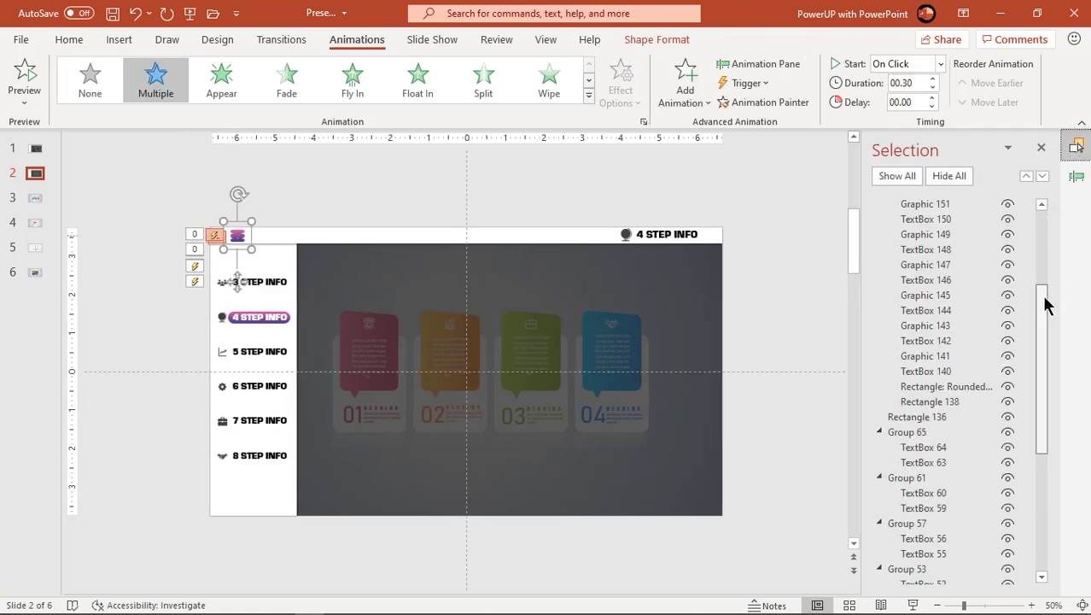
{"action": "left_click_drag", "start_coordinate": [1046, 295], "coordinate": [1042, 205]}
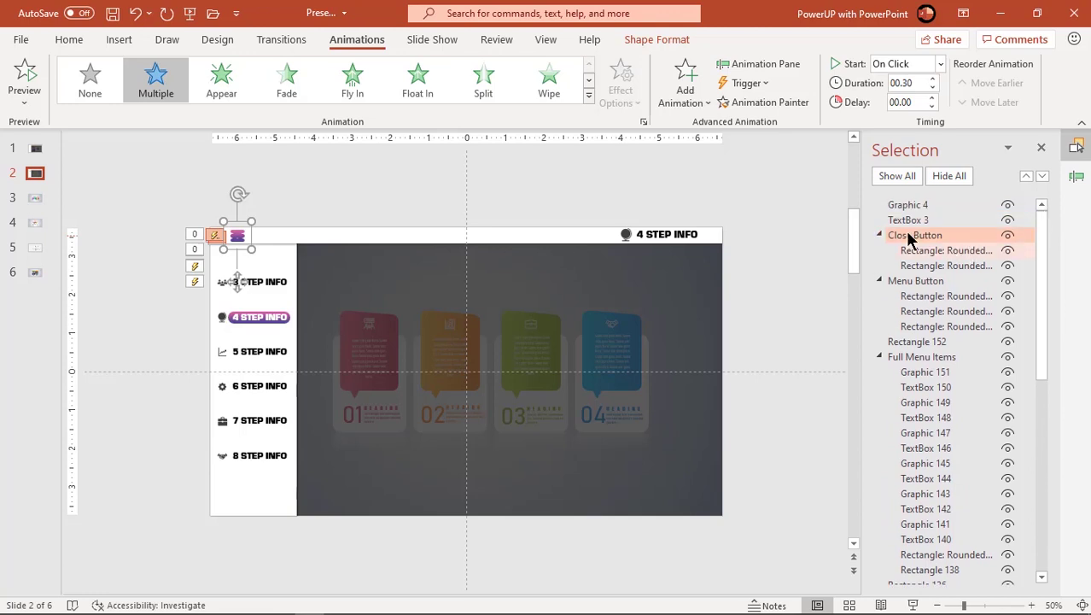
{"action": "left_click", "coordinate": [688, 104]}
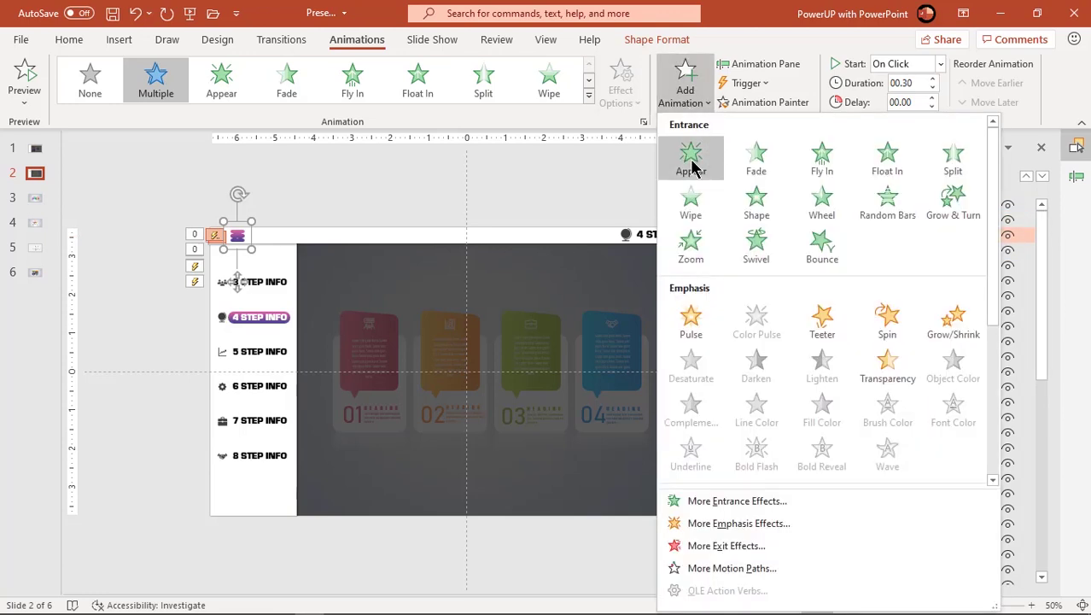
{"action": "left_click", "coordinate": [692, 163]}
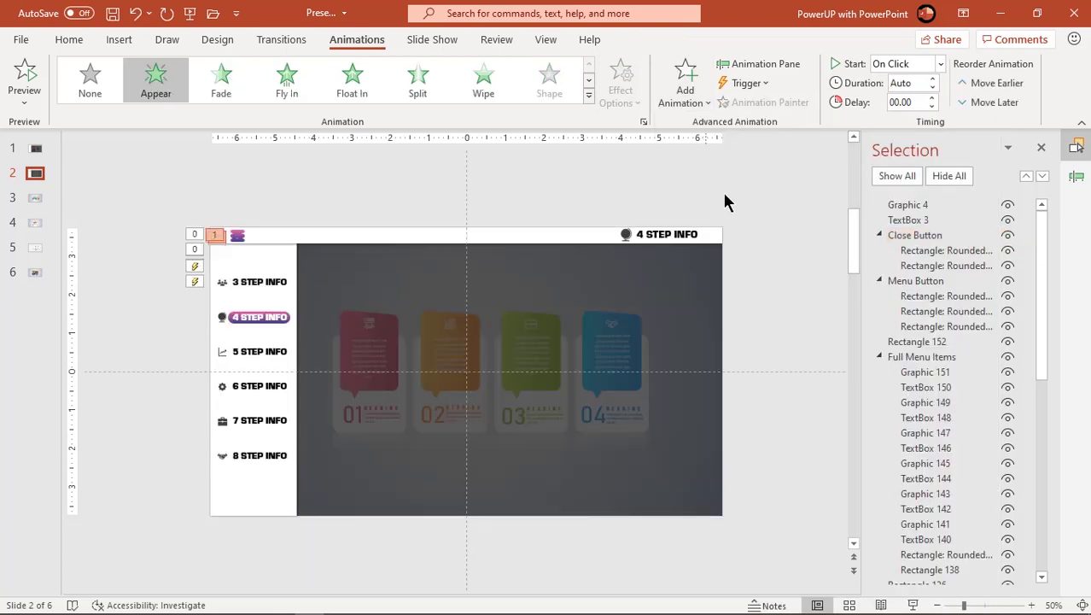
Add a Disappear exit animation to the Menu Button group on slide 2
{"action": "left_click", "coordinate": [914, 282]}
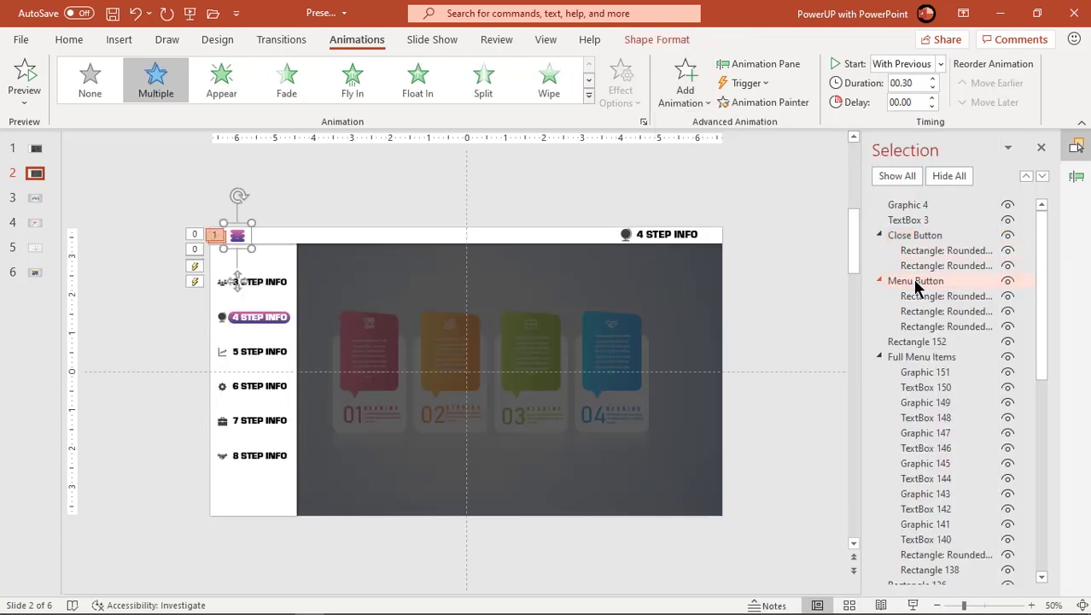
{"action": "left_click", "coordinate": [684, 81]}
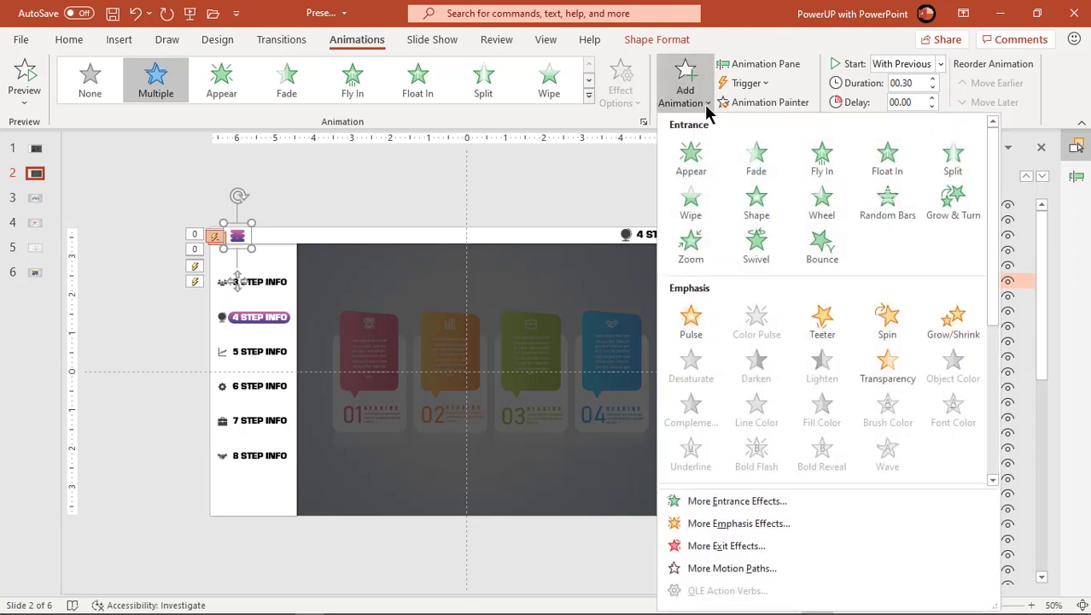
{"action": "left_click_drag", "start_coordinate": [989, 210], "coordinate": [999, 341]}
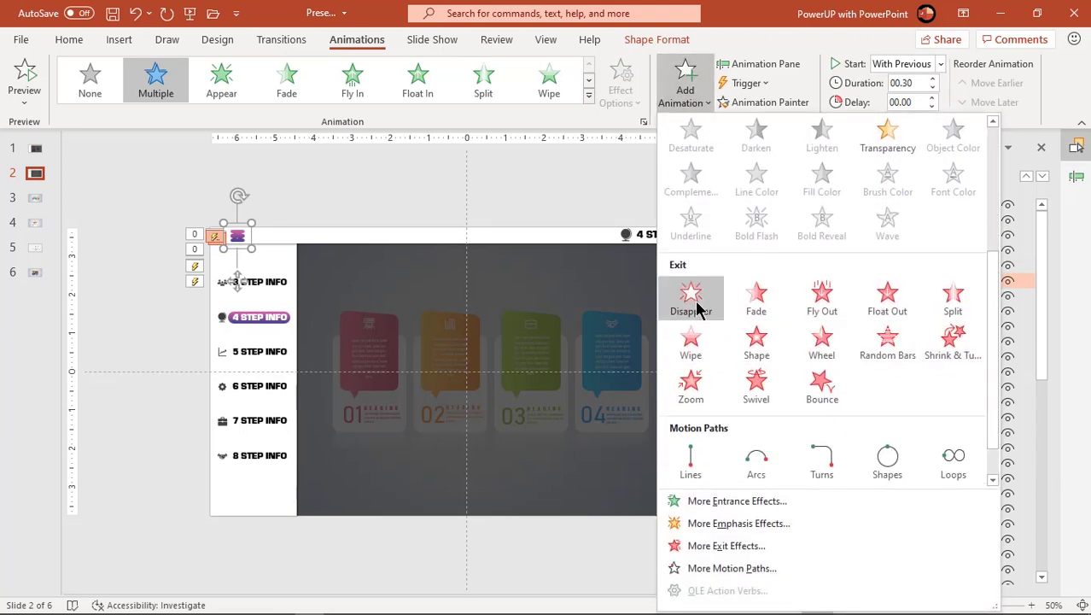
{"action": "left_click", "coordinate": [694, 307]}
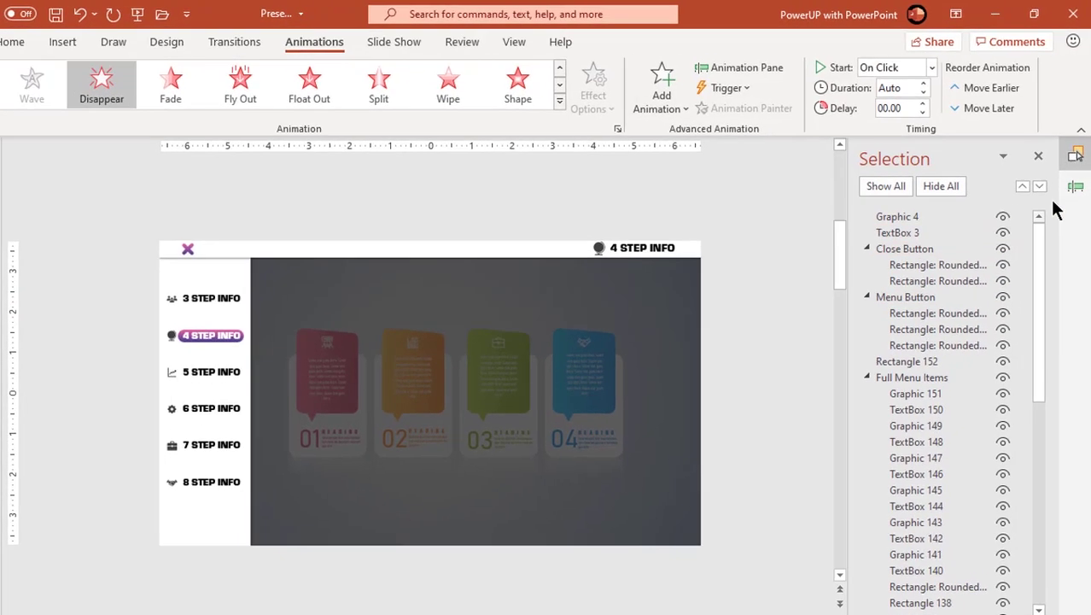
Set the Close Button's new Appear animation and the Menu Button's Disappear animation to start With Previous
{"action": "left_click", "coordinate": [1074, 178]}
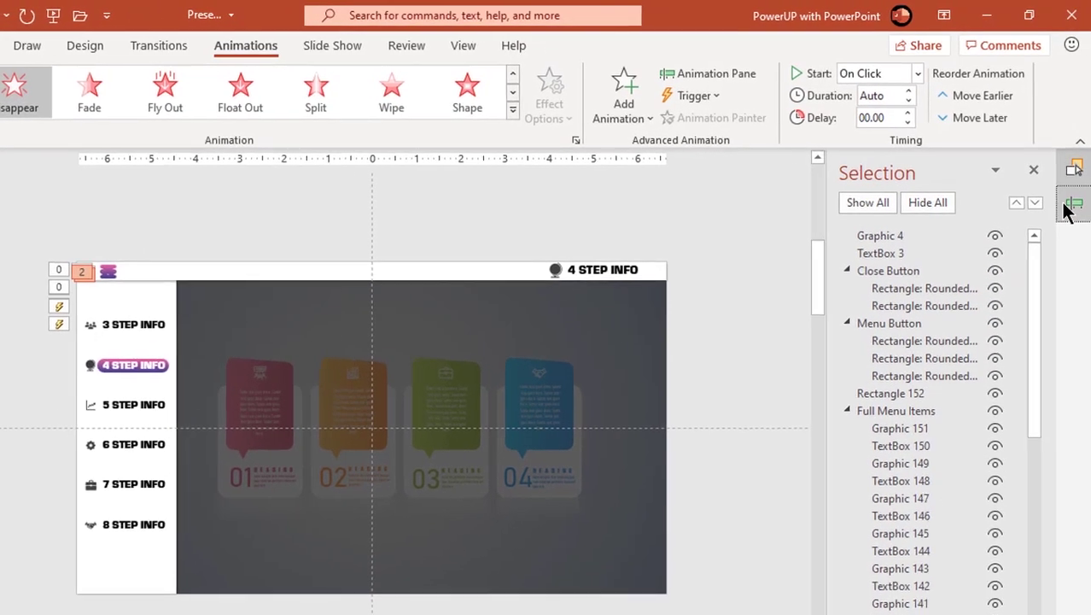
{"action": "left_click", "coordinate": [1066, 206]}
{"action": "left_click", "coordinate": [1031, 271]}
{"action": "left_click", "coordinate": [1031, 271]}
{"action": "left_click", "coordinate": [969, 311]}
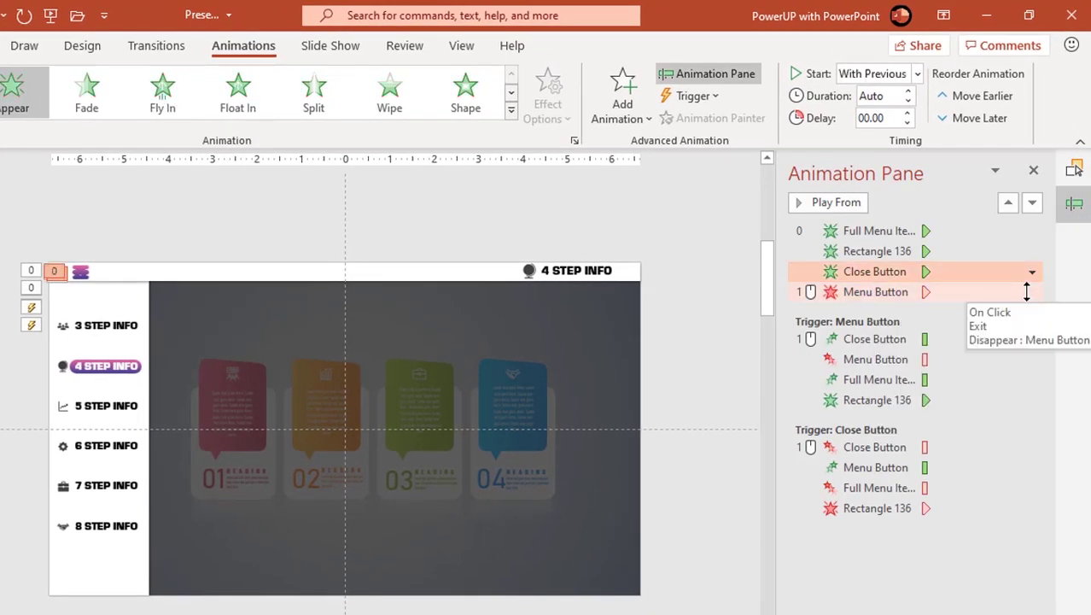
{"action": "left_click", "coordinate": [1030, 293]}
{"action": "left_click", "coordinate": [1031, 292]}
{"action": "left_click", "coordinate": [961, 332]}
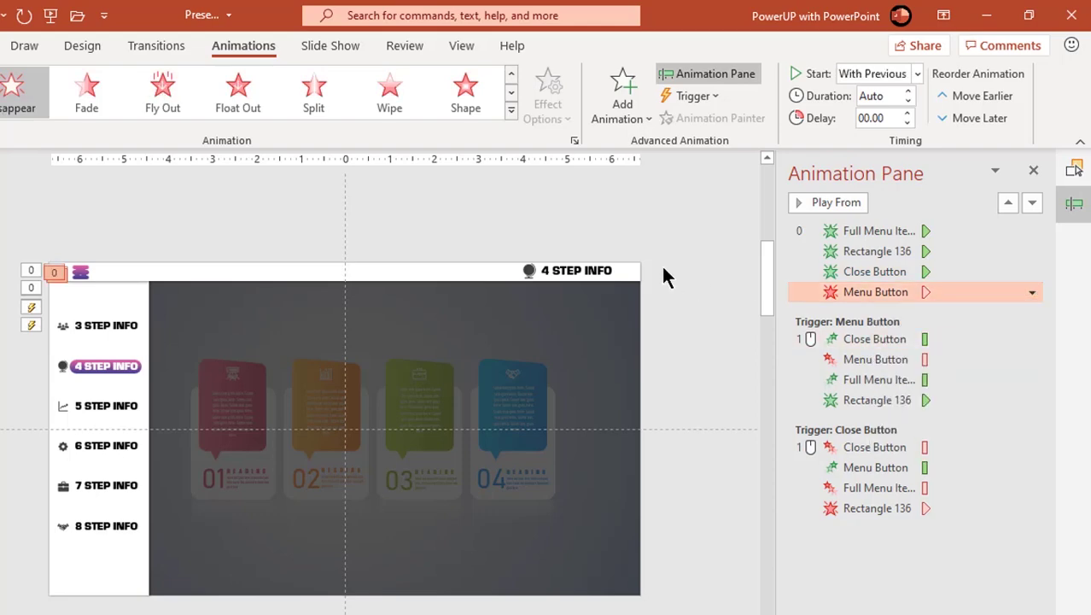
Run the slide show, switch between the 3 STEP INFO and 4 STEP INFO links, close the side menu on slide 2, and exit
{"action": "left_click", "coordinate": [478, 232]}
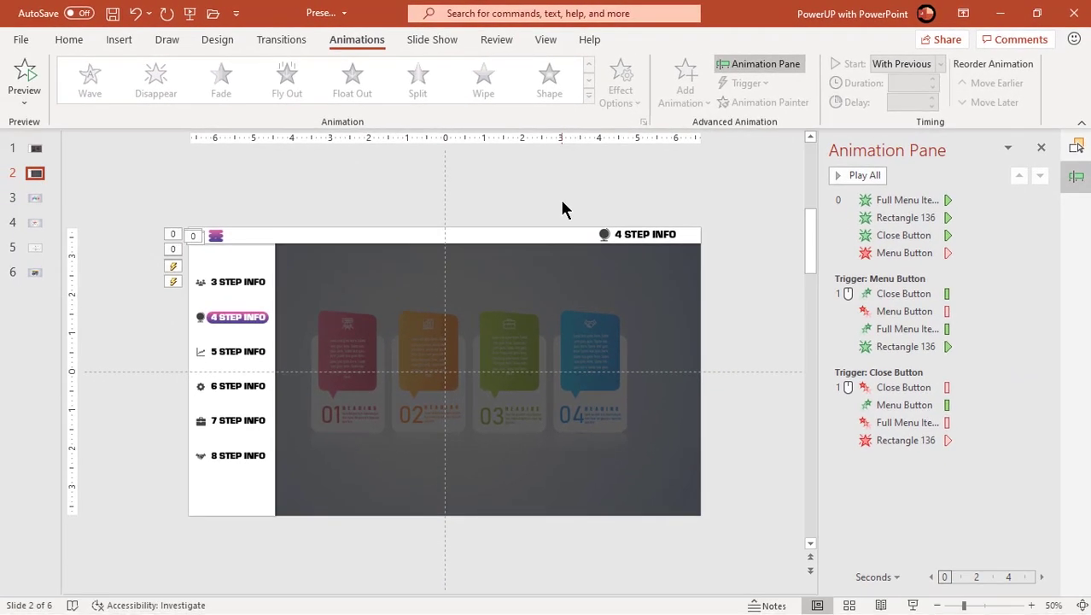
{"action": "key", "text": "F5"}
{"action": "left_click", "coordinate": [60, 31]}
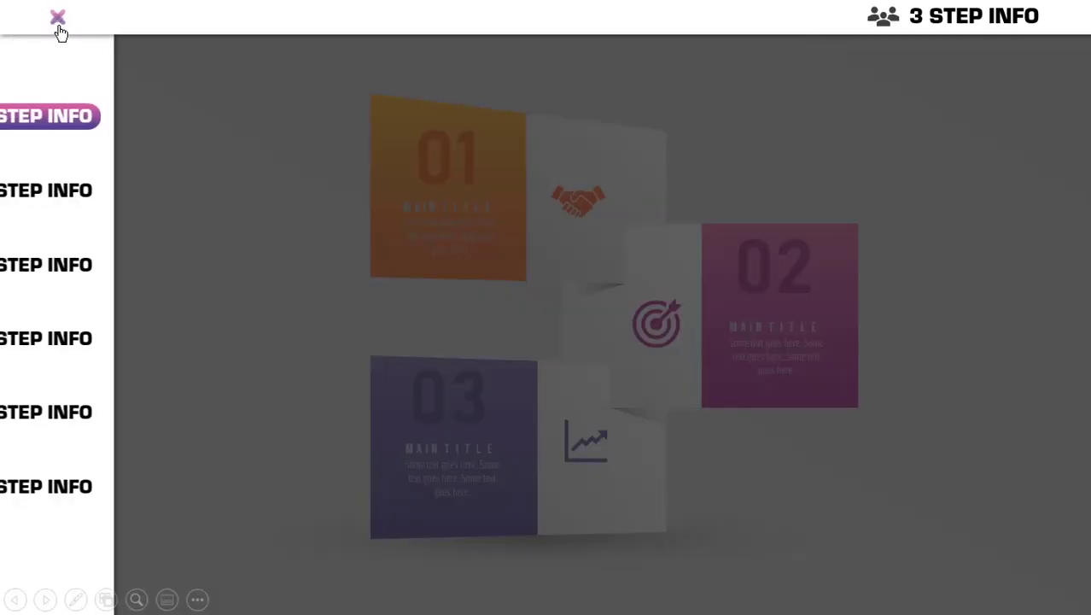
{"action": "left_click", "coordinate": [100, 195]}
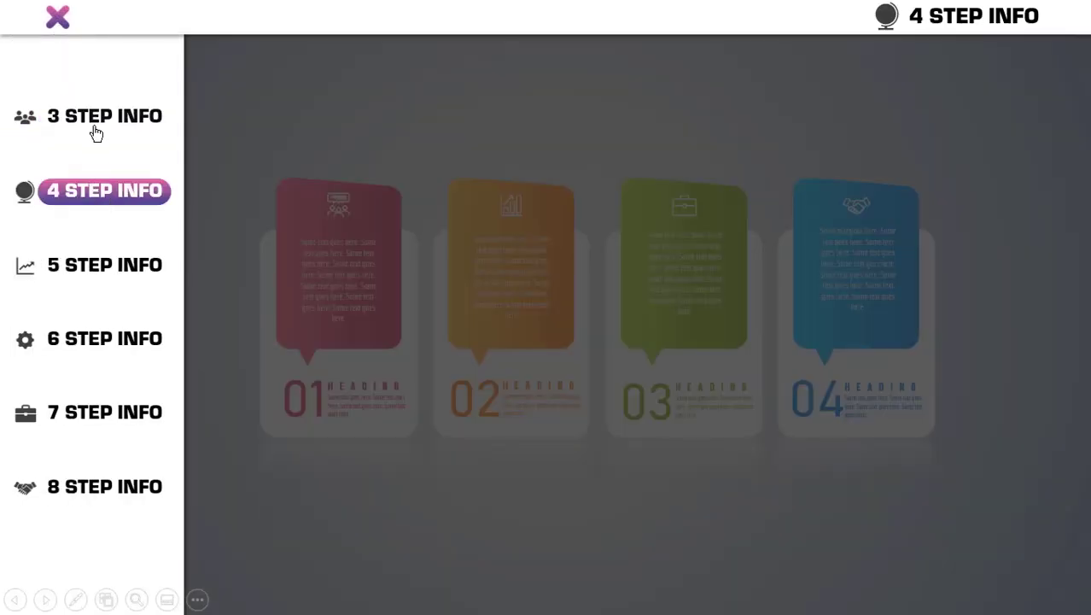
{"action": "left_click", "coordinate": [100, 120]}
{"action": "left_click", "coordinate": [100, 193]}
{"action": "left_click", "coordinate": [58, 21]}
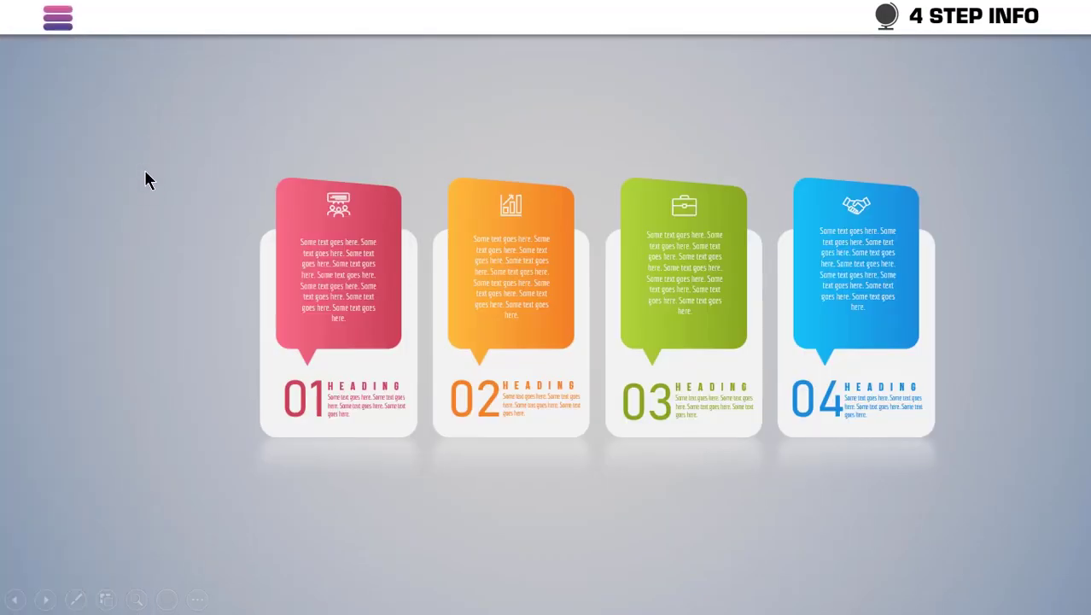
{"action": "key", "text": "Escape"}
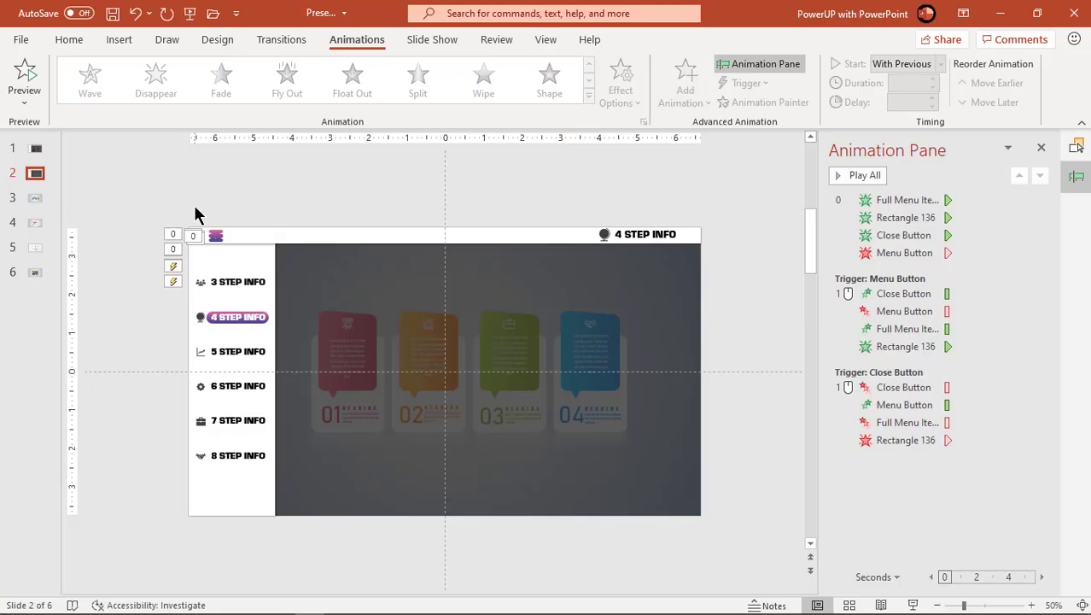
Copy the side menu, trigger buttons, top bar and dark overlay from slide 2 and paste them onto slide 3
{"action": "left_click_drag", "start_coordinate": [193, 205], "coordinate": [234, 252]}
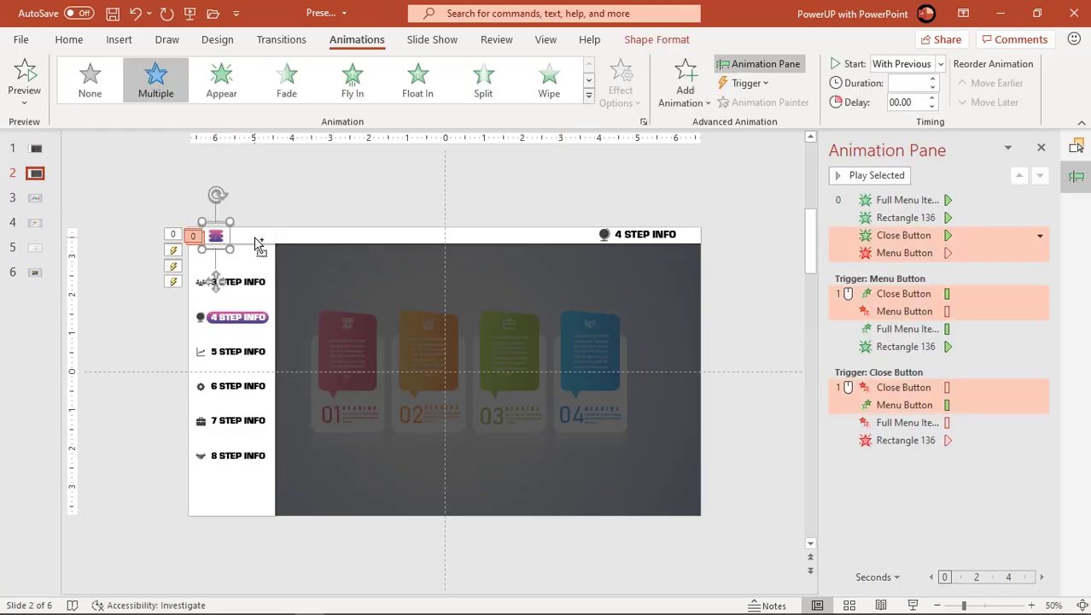
{"action": "left_click", "coordinate": [256, 240], "text": "shift"}
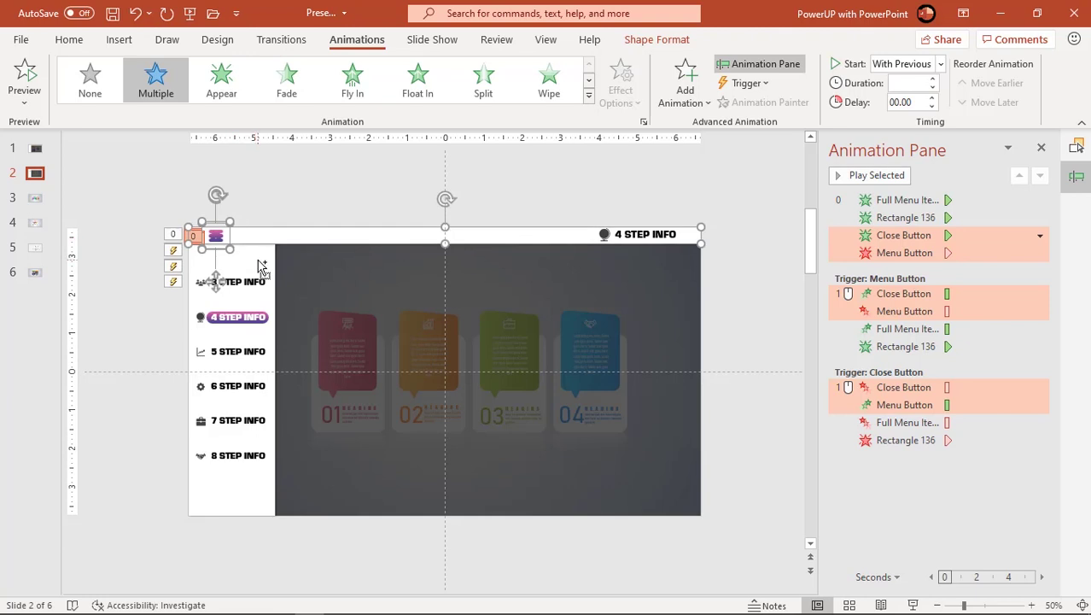
{"action": "left_click", "coordinate": [322, 278], "text": "shift"}
{"action": "right_click", "coordinate": [288, 227]}
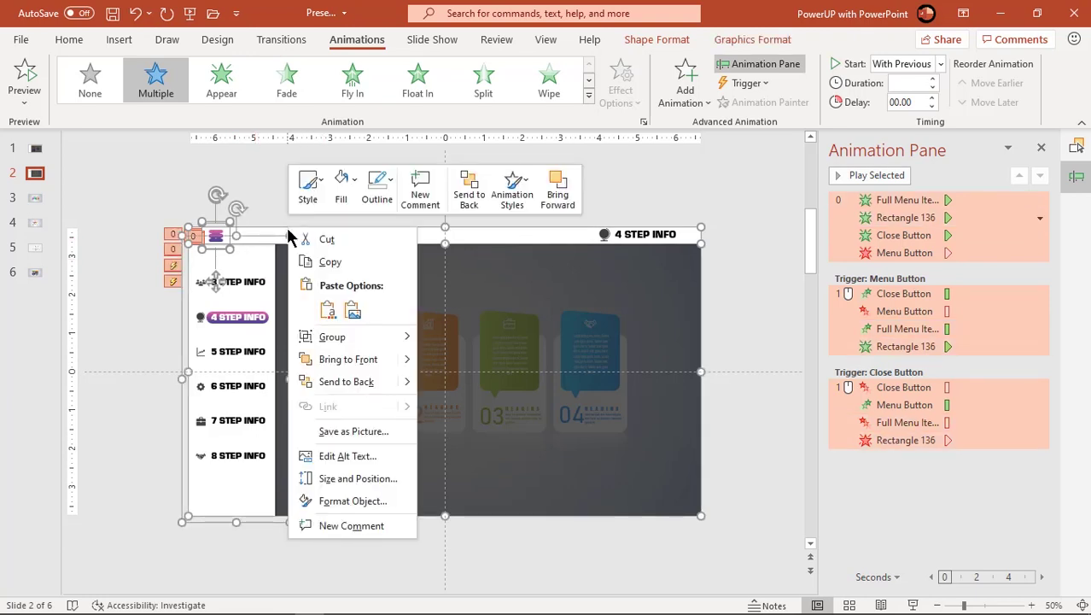
{"action": "left_click", "coordinate": [316, 261]}
{"action": "left_click", "coordinate": [35, 202]}
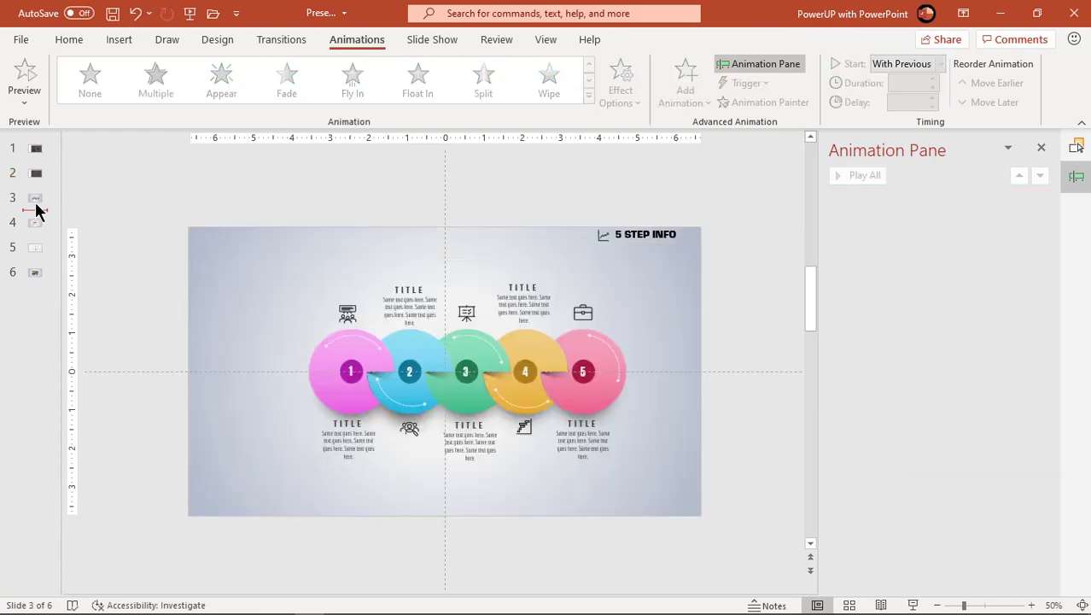
{"action": "right_click", "coordinate": [128, 219]}
{"action": "left_click", "coordinate": [165, 254]}
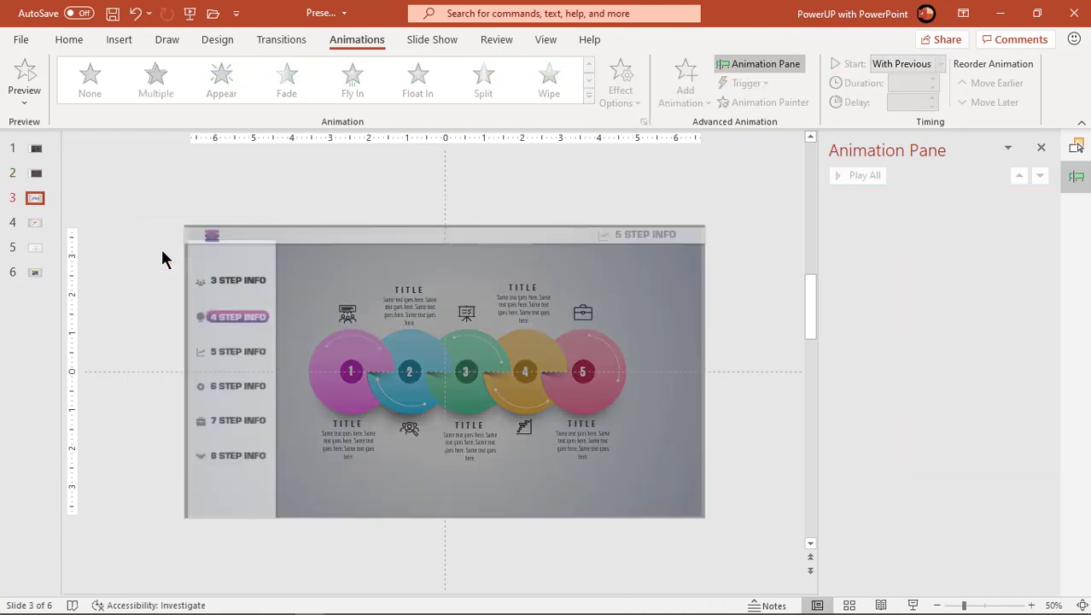
Bring the 5 STEP INFO title and its chart icon to the front on slide 3
{"action": "left_click_drag", "start_coordinate": [580, 183], "coordinate": [729, 281]}
{"action": "right_click", "coordinate": [603, 275]}
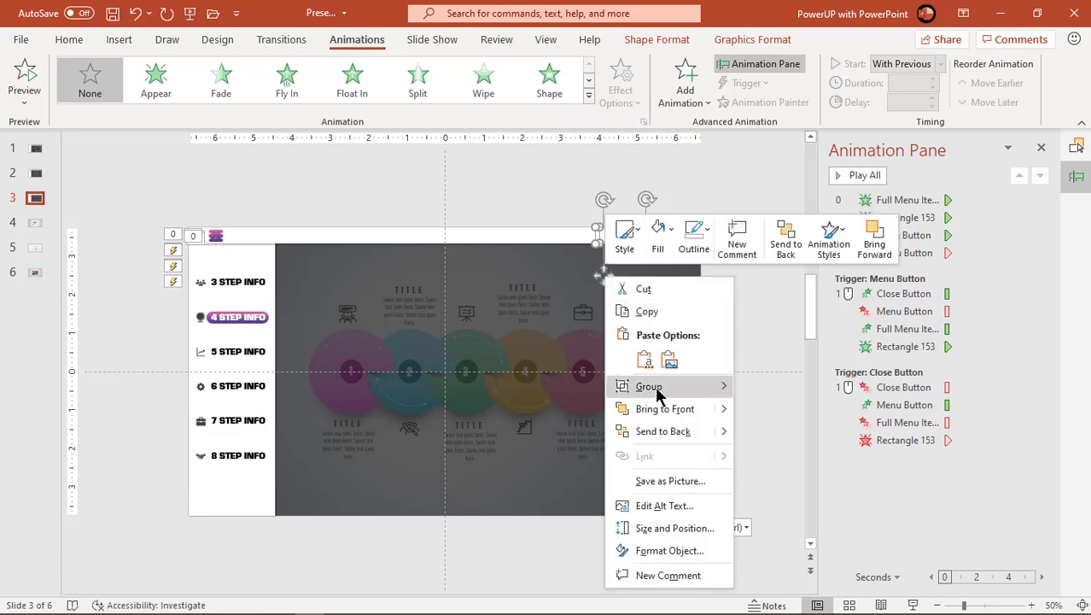
{"action": "left_click", "coordinate": [655, 410]}
{"action": "left_click", "coordinate": [730, 310]}
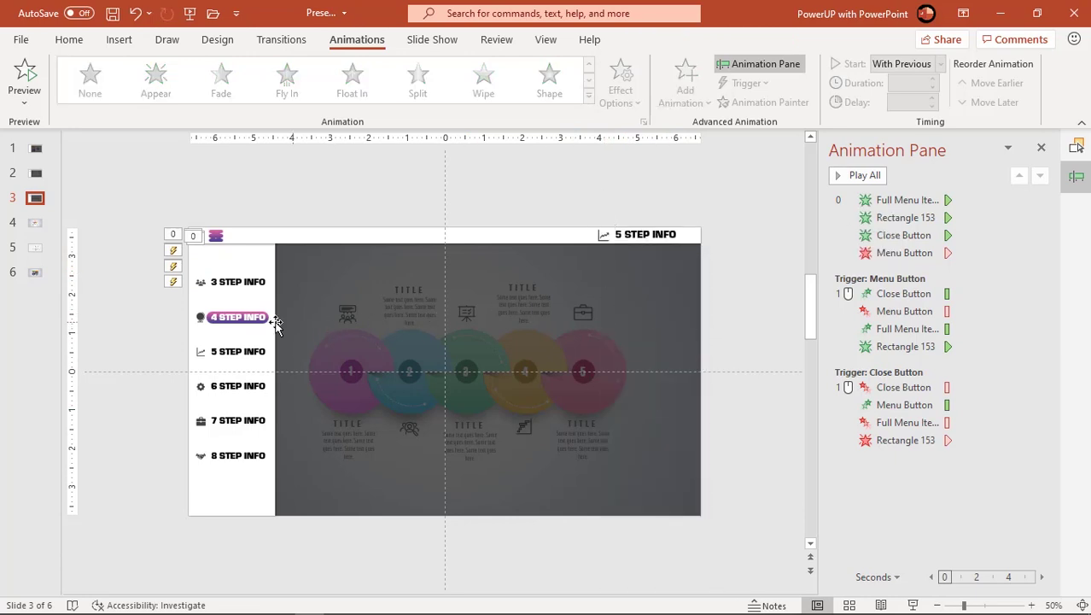
Move the gradient rounded highlight inside slide 3's menu group down behind the 5 STEP INFO entry
{"action": "left_click", "coordinate": [222, 314]}
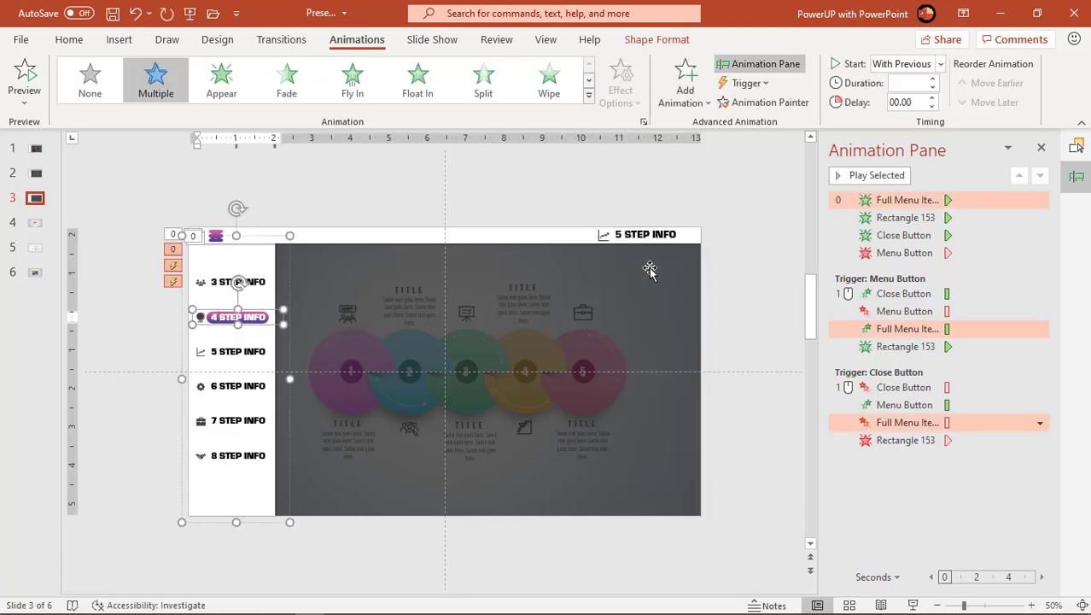
{"action": "left_click", "coordinate": [1040, 148]}
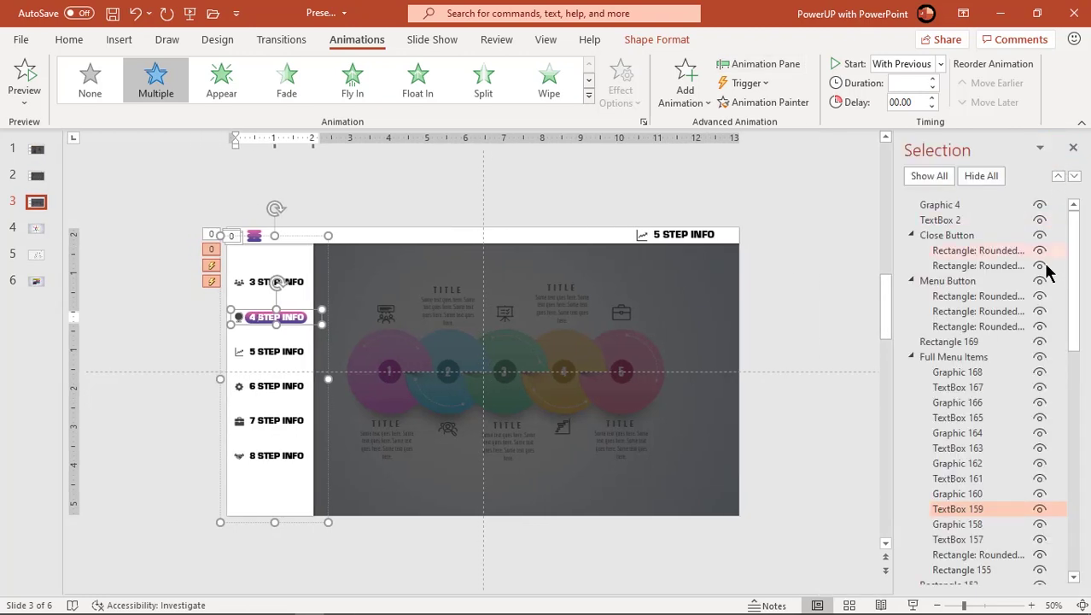
{"action": "left_click_drag", "start_coordinate": [1072, 297], "coordinate": [1078, 377]}
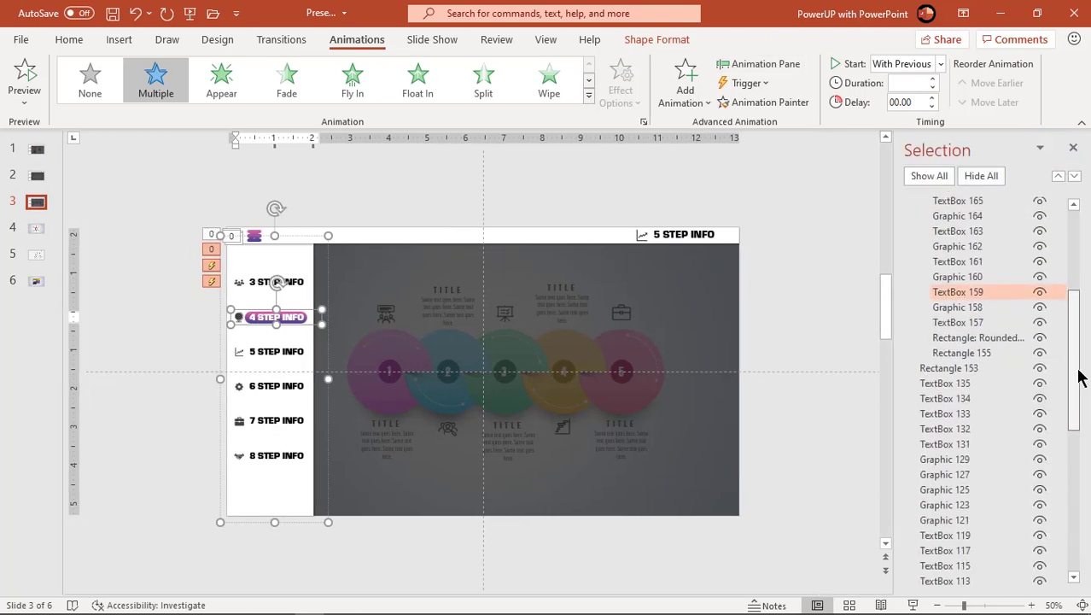
{"action": "left_click", "coordinate": [982, 334]}
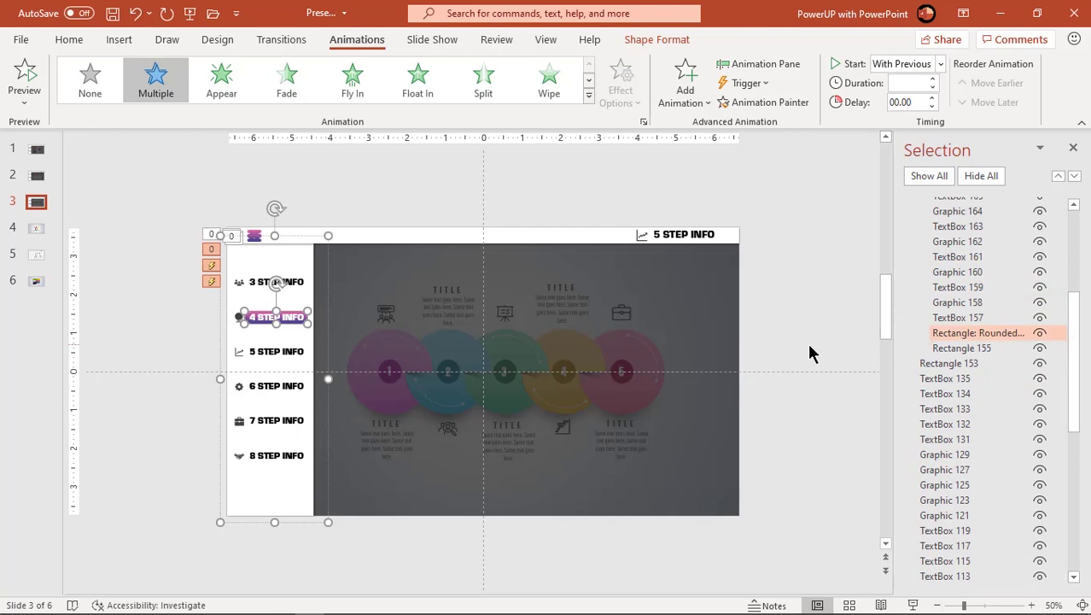
{"action": "key", "text": "Down"}
{"action": "key", "text": "Down"}
{"action": "key", "text": "Down"}
{"action": "key", "text": "Down"}
{"action": "key", "text": "Down"}
{"action": "key", "text": "Down"}
{"action": "key", "text": "Down"}
{"action": "key", "text": "Down"}
{"action": "key", "text": "Down"}
{"action": "key", "text": "Down"}
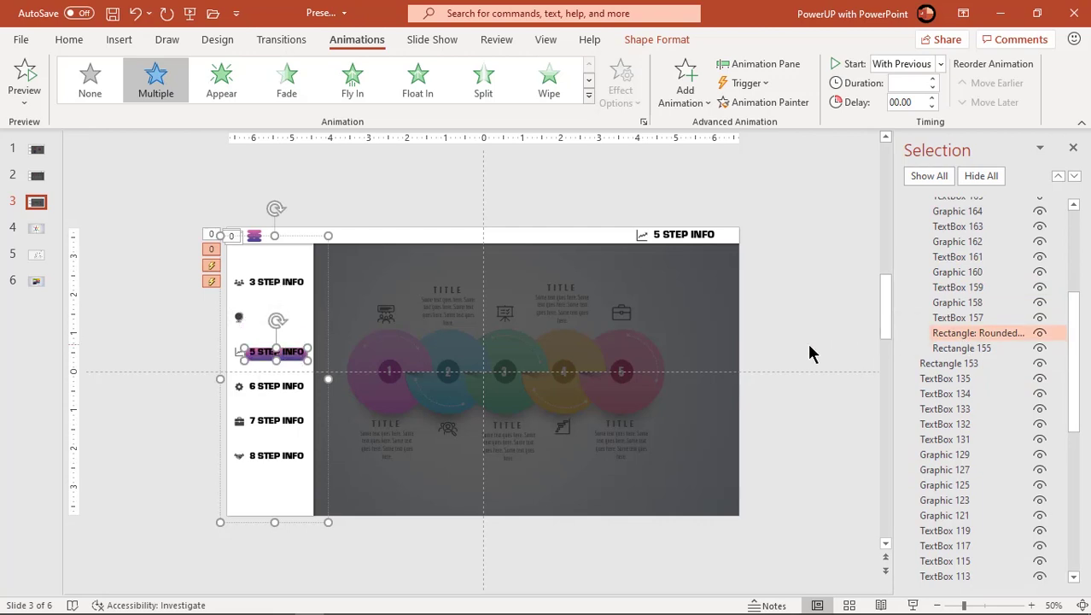
{"action": "key", "text": "Up"}
{"action": "key", "text": "Up"}
{"action": "key", "text": "Up"}
{"action": "key", "text": "Up"}
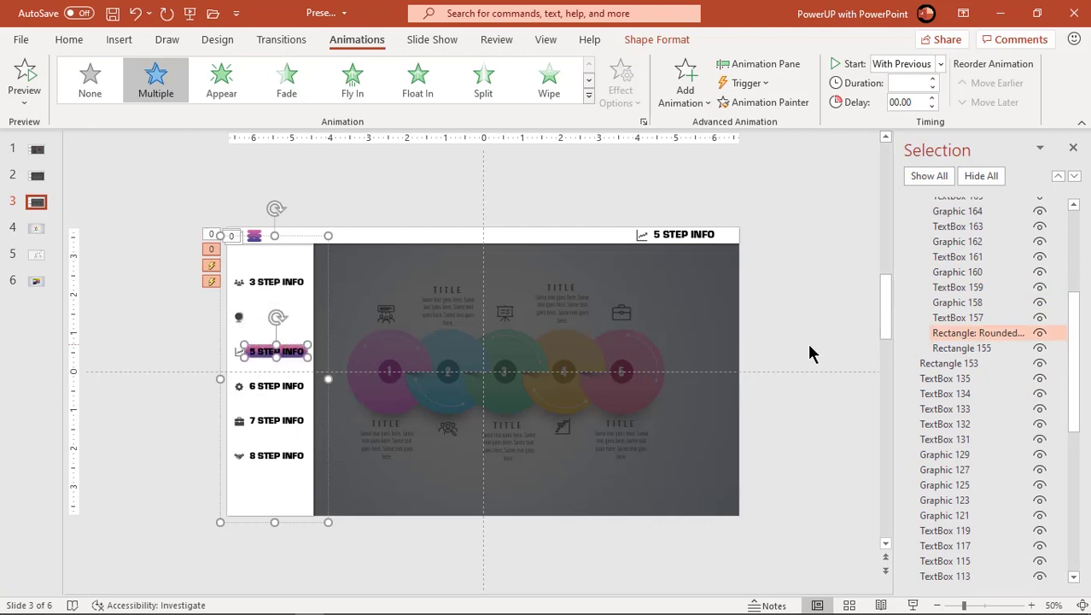
Recolor slide 3's 4 STEP INFO menu text black and its 5 STEP INFO menu text white
{"action": "left_click", "coordinate": [267, 314]}
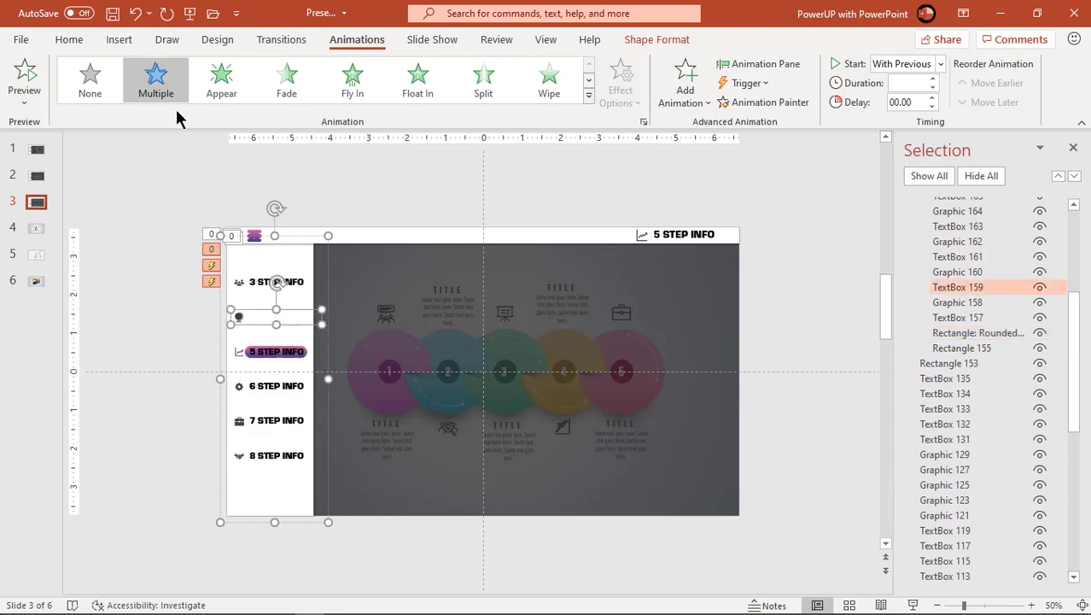
{"action": "left_click", "coordinate": [69, 41]}
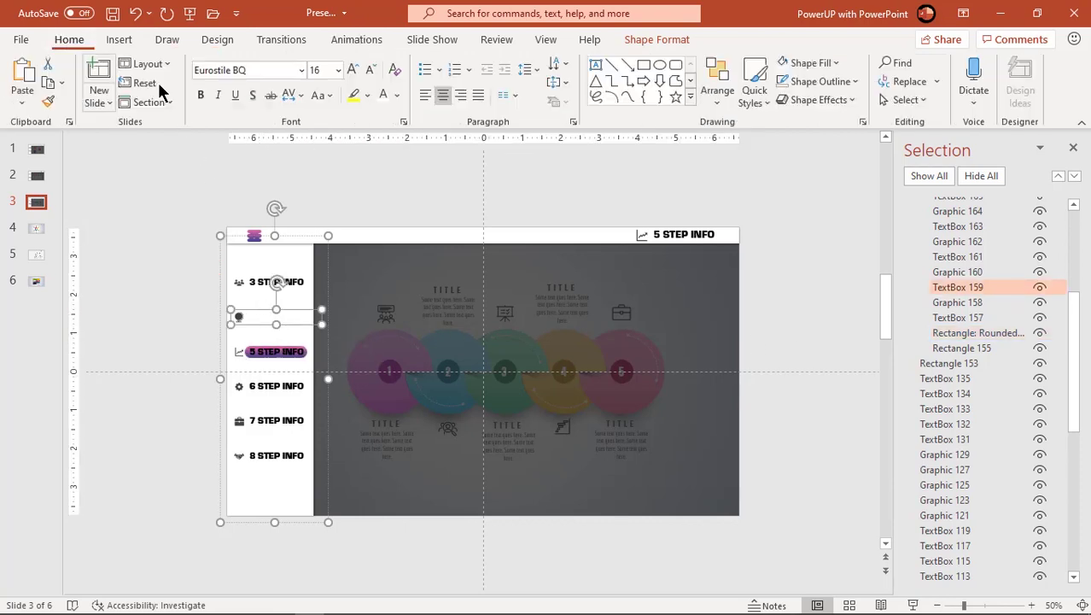
{"action": "left_click", "coordinate": [398, 98]}
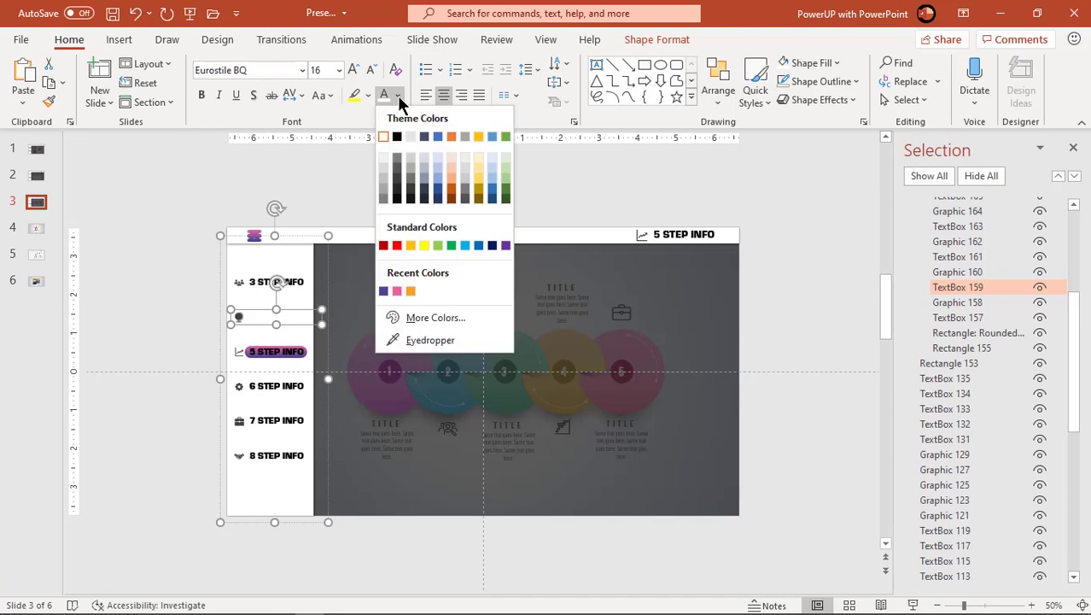
{"action": "left_click", "coordinate": [398, 199]}
{"action": "left_click", "coordinate": [271, 348]}
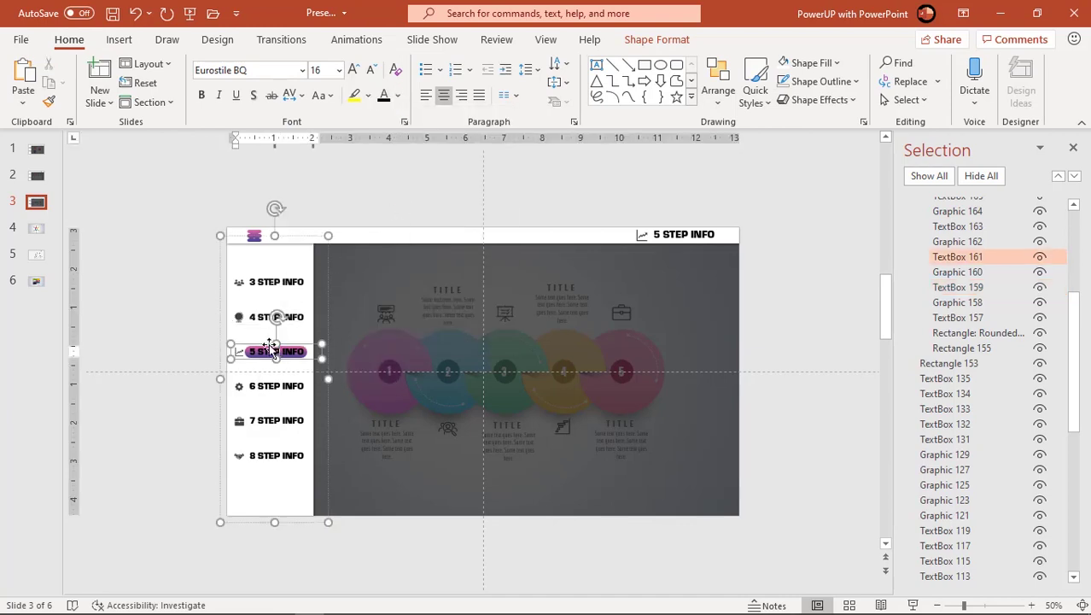
{"action": "left_click", "coordinate": [397, 96]}
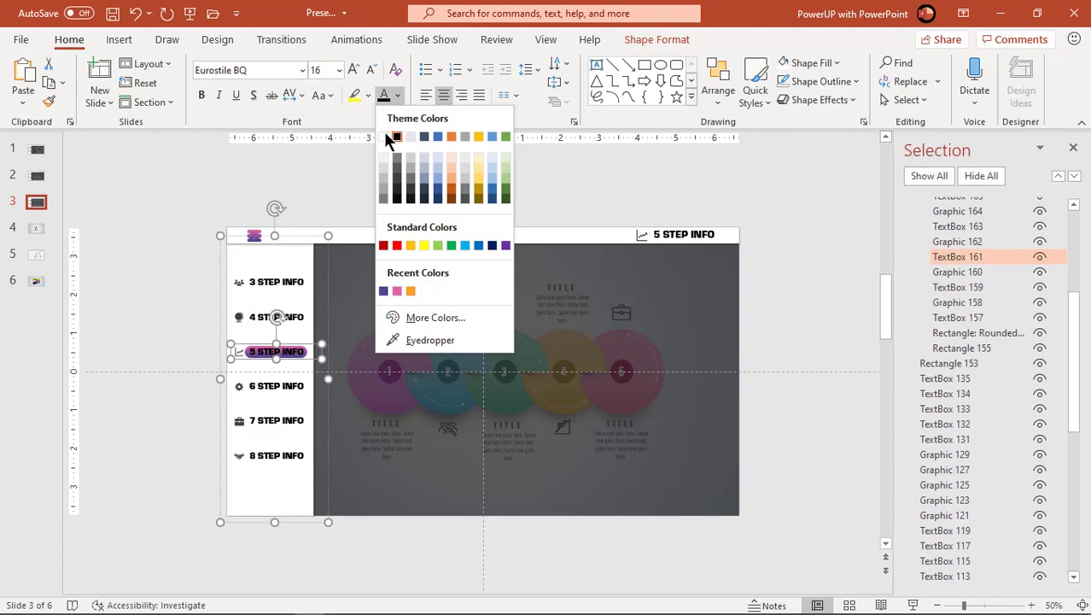
{"action": "left_click", "coordinate": [386, 137]}
Paste the copied menu set onto slide 4 and bring the 6 STEP INFO title and gear icon to the front
{"action": "left_click", "coordinate": [36, 228]}
{"action": "right_click", "coordinate": [144, 219]}
{"action": "left_click", "coordinate": [183, 258]}
{"action": "left_click_drag", "start_coordinate": [589, 185], "coordinate": [777, 298]}
{"action": "right_click", "coordinate": [640, 276]}
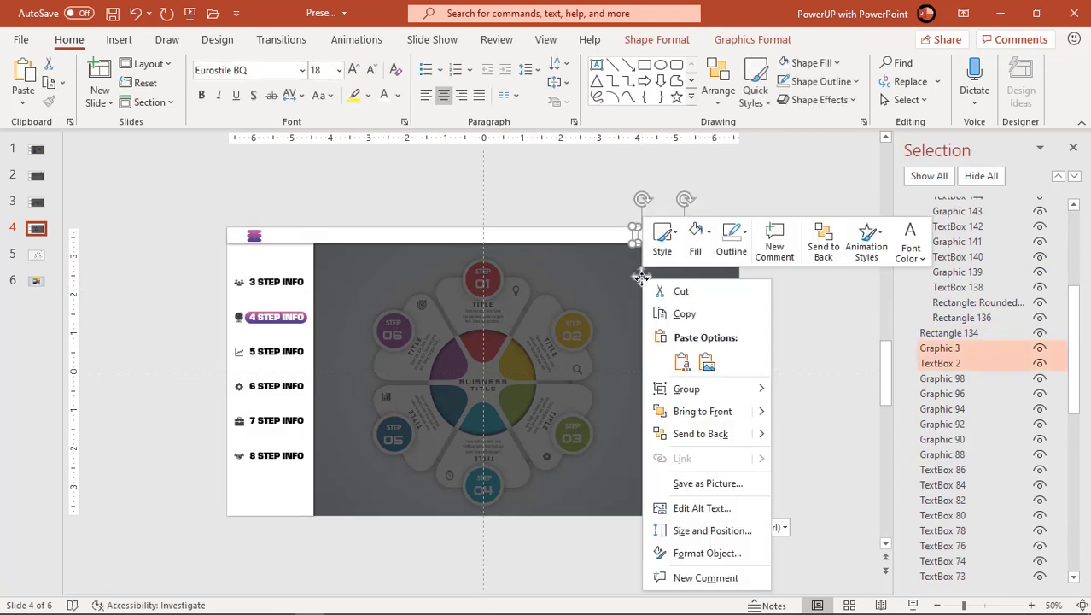
{"action": "left_click", "coordinate": [702, 411]}
{"action": "left_click", "coordinate": [811, 359]}
Move the gradient highlight in slide 4's menu group down behind the 6 STEP INFO entry
{"action": "left_click", "coordinate": [977, 333]}
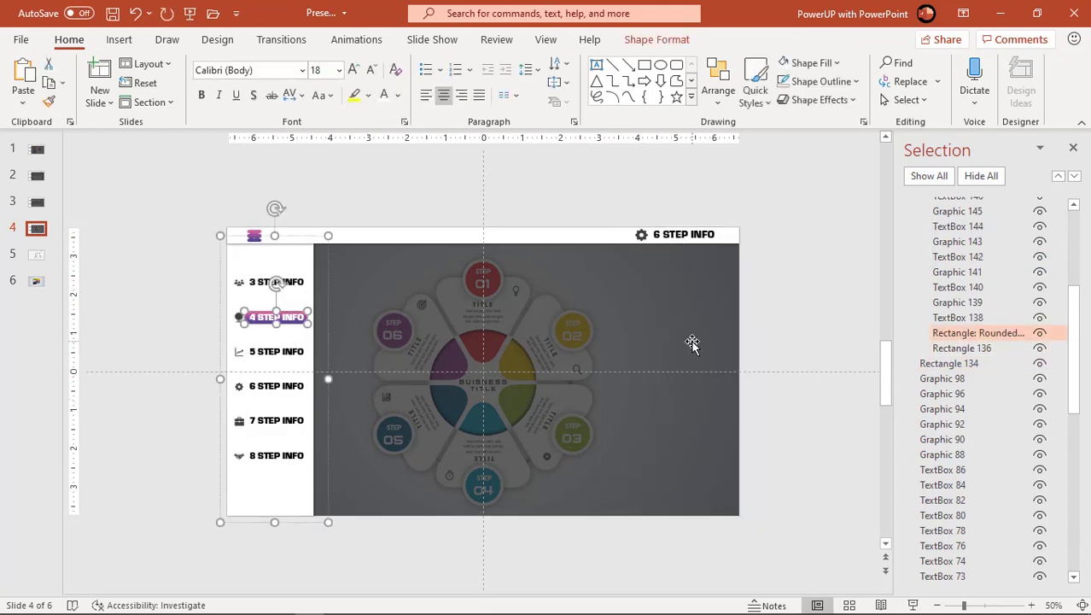
{"action": "key", "text": "Down"}
{"action": "key", "text": "Down"}
{"action": "key", "text": "Down"}
{"action": "key", "text": "Down"}
{"action": "key", "text": "Down"}
{"action": "key", "text": "Down"}
{"action": "key", "text": "Down"}
{"action": "key", "text": "Down"}
{"action": "key", "text": "Down"}
{"action": "key", "text": "Down"}
{"action": "key", "text": "Down"}
{"action": "key", "text": "Down"}
{"action": "key", "text": "Down"}
{"action": "key", "text": "Down"}
{"action": "key", "text": "Down"}
{"action": "key", "text": "Down"}
{"action": "key", "text": "Down"}
{"action": "key", "text": "Down"}
{"action": "key", "text": "Down"}
{"action": "key", "text": "Down"}
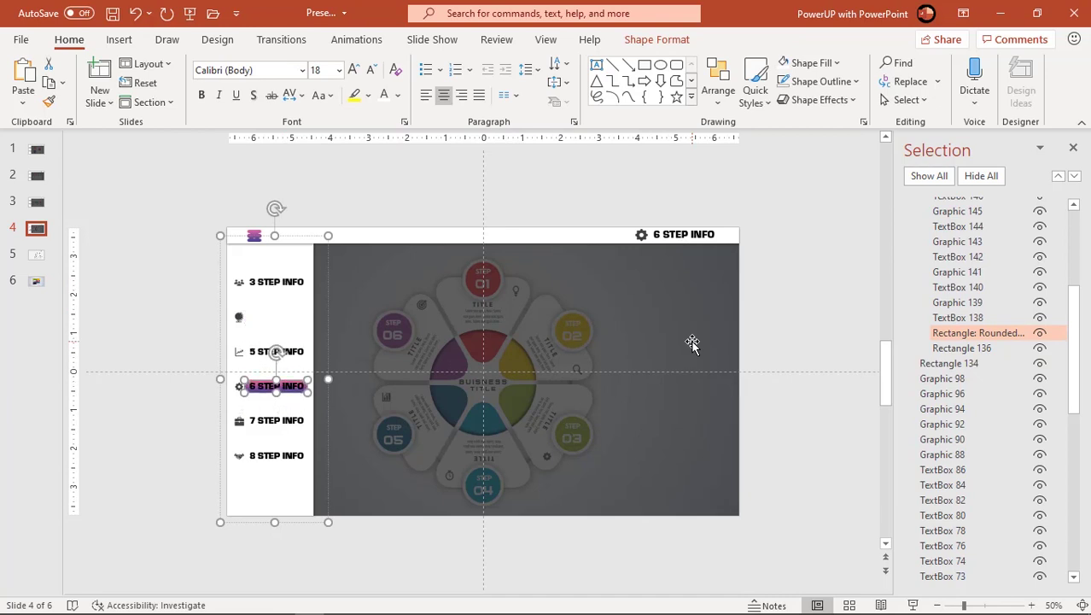
Recolor slide 4's 4 STEP INFO menu text black and its 6 STEP INFO menu text white
{"action": "left_click", "coordinate": [239, 311]}
{"action": "left_click", "coordinate": [397, 95]}
{"action": "left_click", "coordinate": [397, 201]}
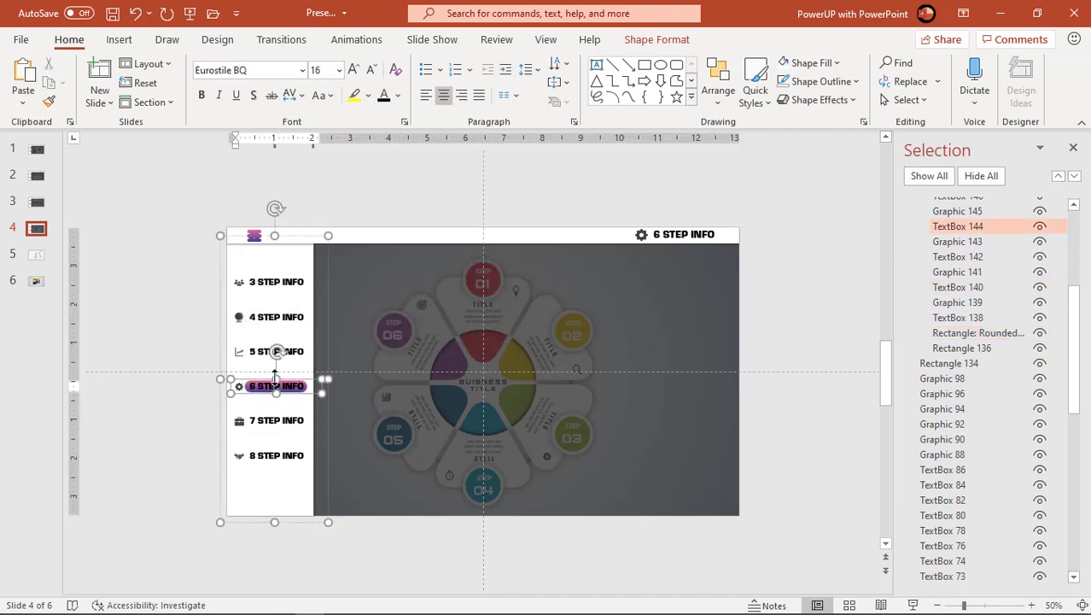
{"action": "left_click", "coordinate": [454, 518]}
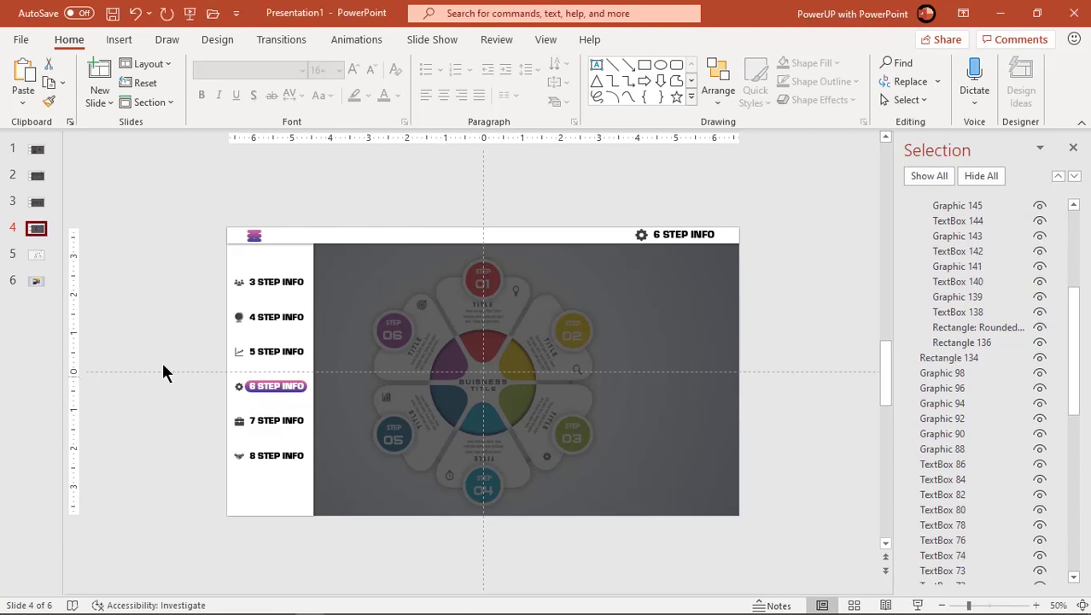
Paste the copied menu set onto slide 5 and bring the 7 STEP INFO title and briefcase icon to the front
{"action": "left_click", "coordinate": [36, 254]}
{"action": "right_click", "coordinate": [169, 256]}
{"action": "left_click", "coordinate": [202, 294]}
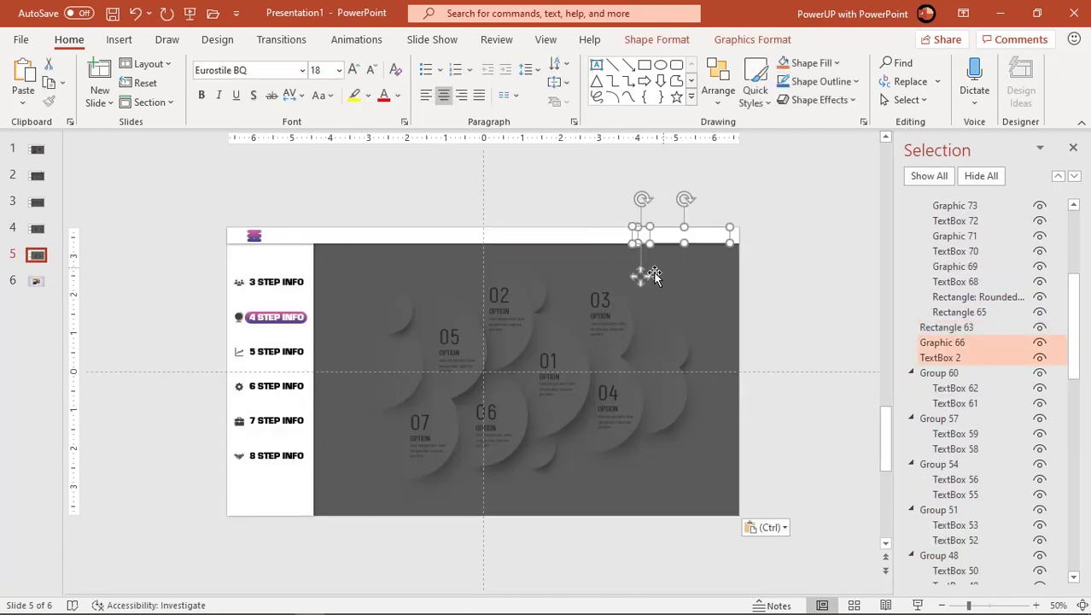
{"action": "right_click", "coordinate": [644, 275]}
{"action": "left_click", "coordinate": [692, 403]}
Move slide 5's gradient highlight behind 7 STEP INFO, recoloring that entry white and the 4 STEP INFO entry black
{"action": "left_click", "coordinate": [956, 329]}
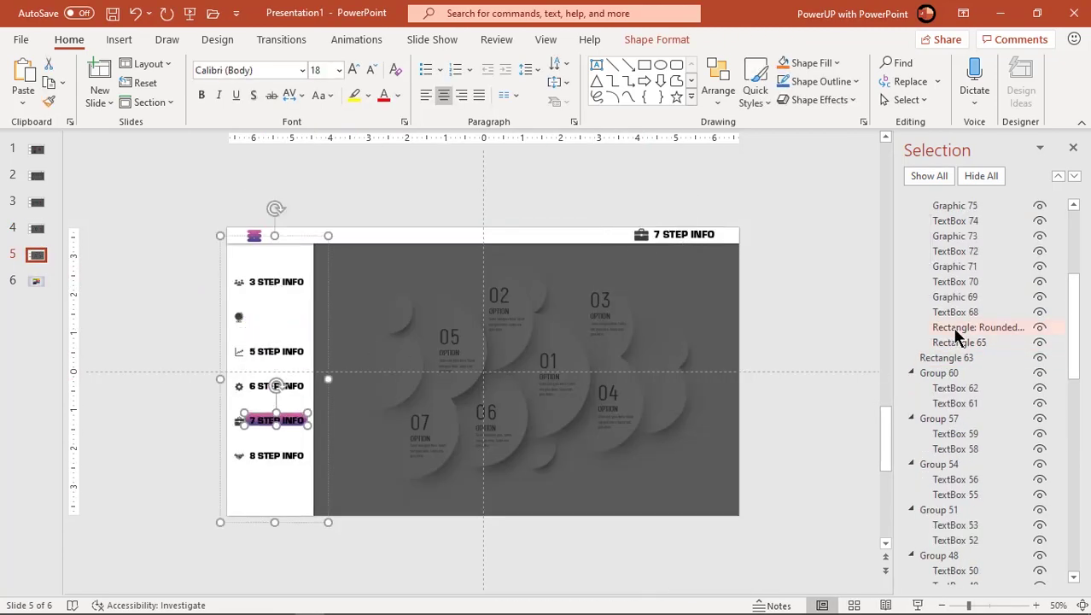
{"action": "left_click", "coordinate": [270, 313]}
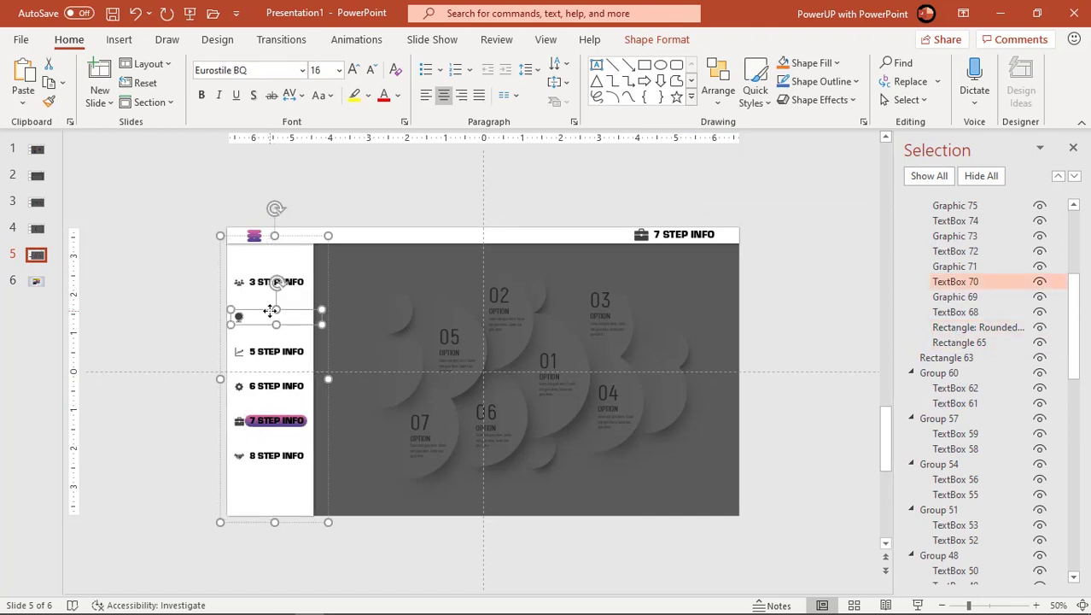
{"action": "left_click", "coordinate": [397, 96]}
{"action": "left_click", "coordinate": [397, 136]}
{"action": "left_click", "coordinate": [382, 145]}
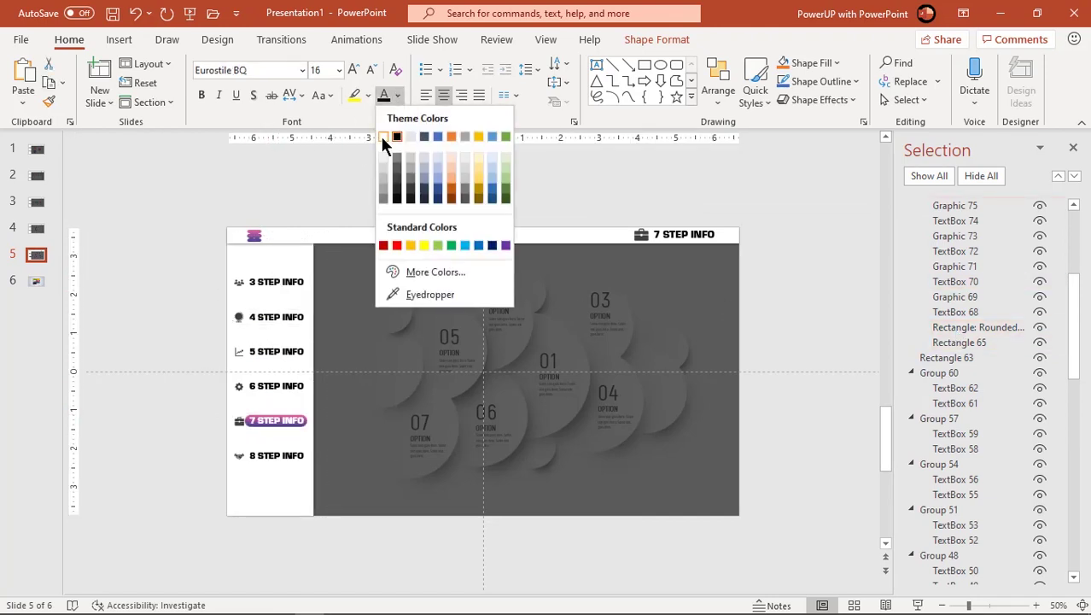
Paste the copied menu set onto slide 6 and bring the 8 STEP INFO title and handshake icon to the front
{"action": "left_click", "coordinate": [38, 281]}
{"action": "key", "text": "ctrl+v"}
{"action": "right_click", "coordinate": [642, 275]}
{"action": "key", "text": "Escape"}
{"action": "key", "text": "Escape"}
Move the gradient highlight in slide 6's menu group down behind the 8 STEP INFO entry
{"action": "left_click", "coordinate": [962, 327]}
{"action": "key", "text": "Down"}
{"action": "key", "text": "Down"}
{"action": "key", "text": "Down"}
{"action": "key", "text": "Down"}
{"action": "key", "text": "Down"}
{"action": "key", "text": "Down"}
{"action": "key", "text": "Down"}
{"action": "key", "text": "Down"}
{"action": "key", "text": "Down"}
{"action": "key", "text": "Down"}
{"action": "key", "text": "Down"}
{"action": "key", "text": "Down"}
{"action": "key", "text": "Down"}
{"action": "key", "text": "Down"}
{"action": "key", "text": "Down"}
{"action": "key", "text": "Down"}
{"action": "key", "text": "Down"}
{"action": "key", "text": "Down"}
{"action": "key", "text": "Down"}
{"action": "key", "text": "Down"}
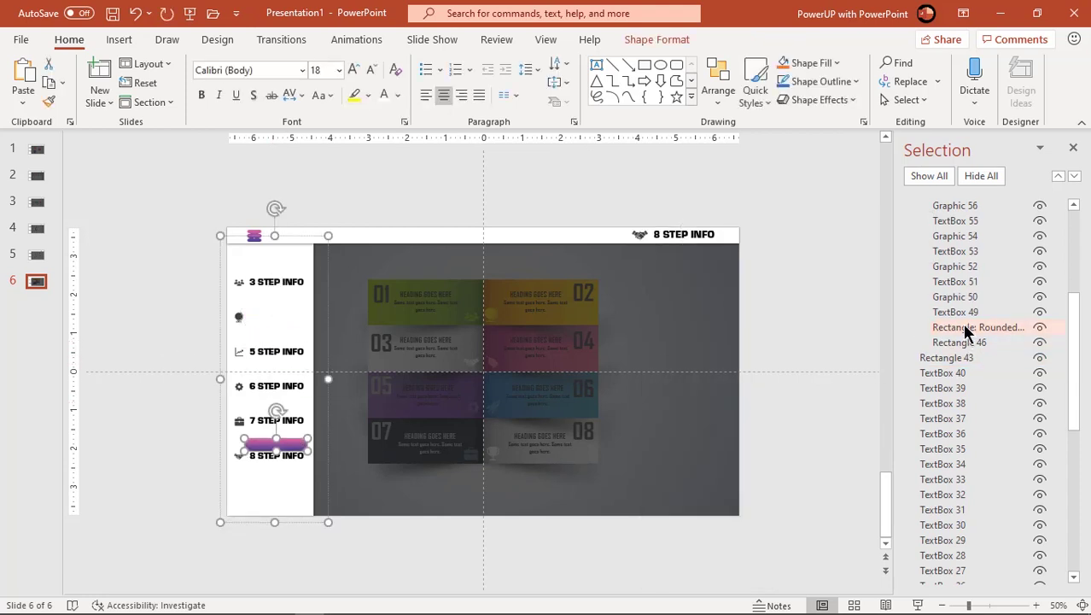
Recolor slide 6's 4 STEP INFO menu text black and its 8 STEP INFO menu text white
{"action": "left_click", "coordinate": [268, 312]}
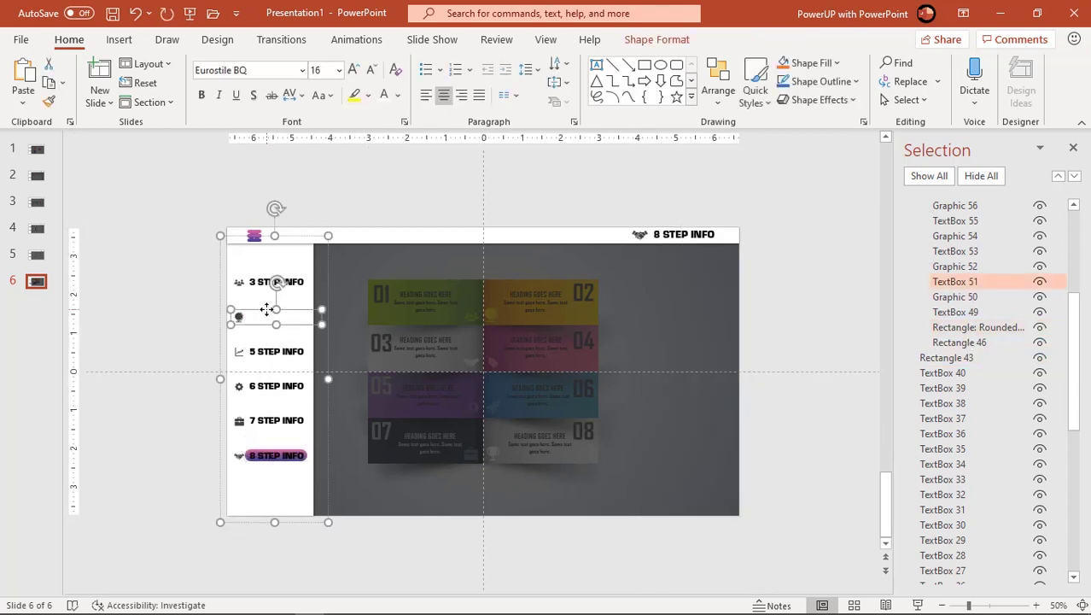
{"action": "left_click", "coordinate": [397, 95]}
{"action": "left_click", "coordinate": [397, 136]}
{"action": "left_click", "coordinate": [285, 448]}
{"action": "left_click", "coordinate": [397, 94]}
{"action": "left_click", "coordinate": [382, 136]}
{"action": "left_click", "coordinate": [965, 329]}
Run the slide show from the beginning and open, close and reopen the side menu on the 3 STEP INFO slide
{"action": "key", "text": "F5"}
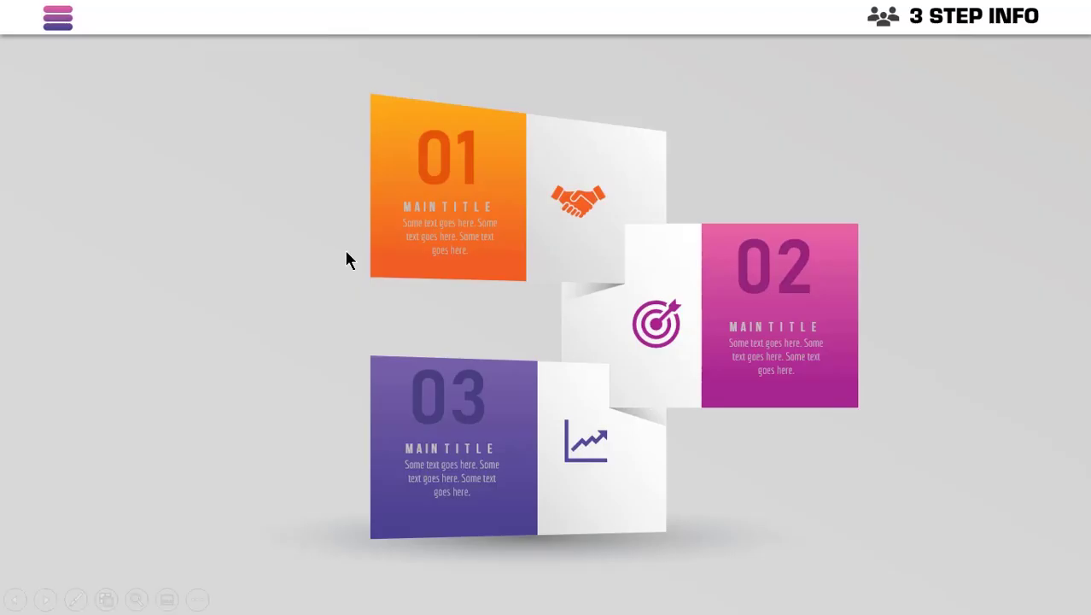
{"action": "left_click", "coordinate": [57, 31]}
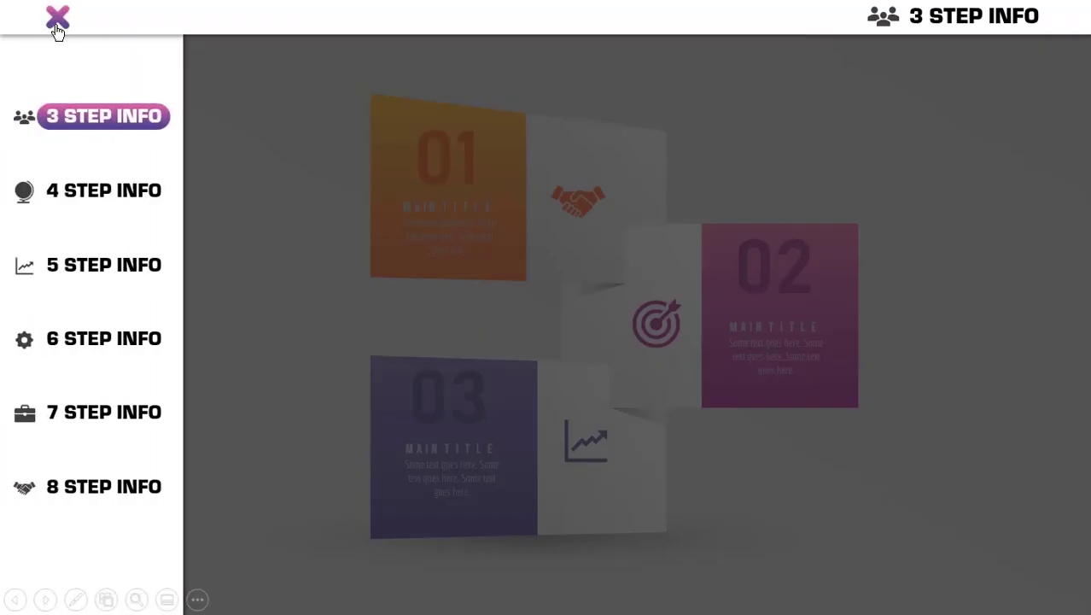
{"action": "left_click", "coordinate": [57, 32]}
{"action": "left_click", "coordinate": [57, 32]}
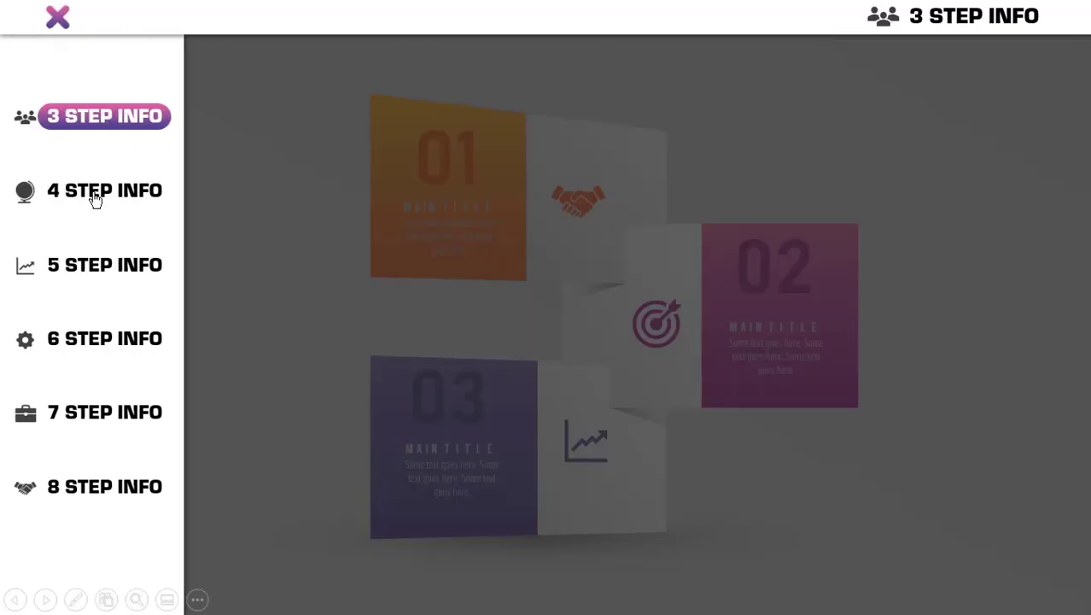
Follow the 4, 5, 6, 7 and 8 STEP INFO links in turn from the open side menu
{"action": "left_click", "coordinate": [96, 193]}
{"action": "left_click", "coordinate": [92, 277]}
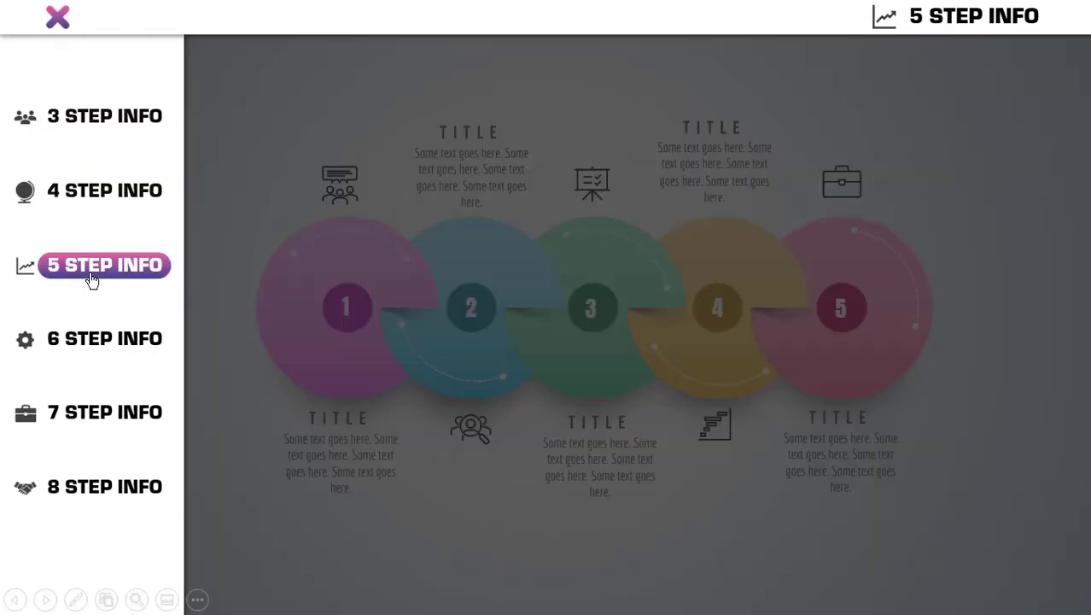
{"action": "left_click", "coordinate": [105, 345]}
{"action": "left_click", "coordinate": [105, 411]}
{"action": "left_click", "coordinate": [108, 491]}
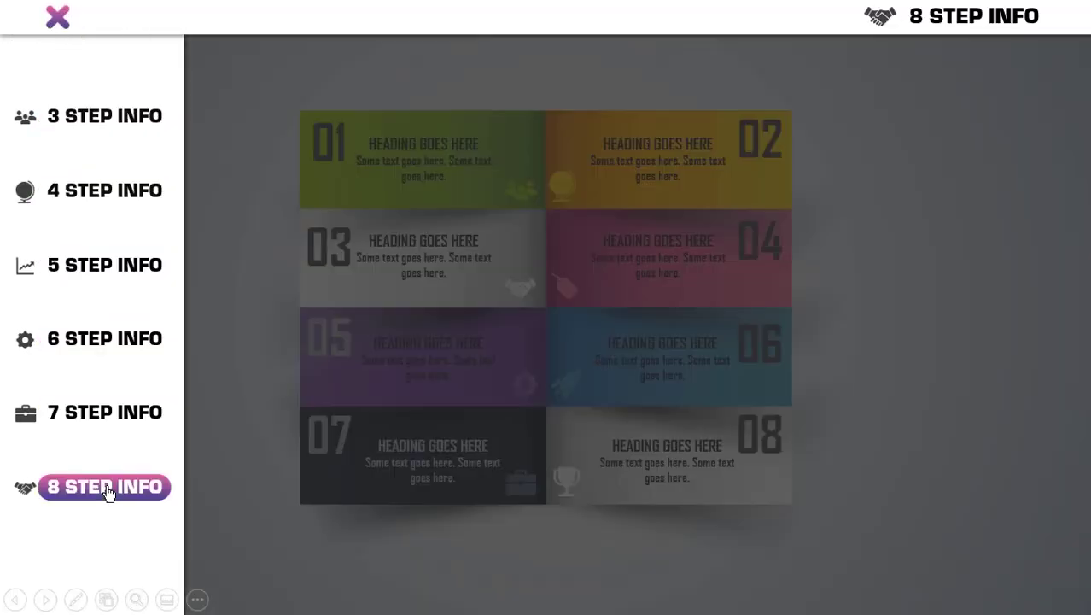
Test closing and reopening the side menu on the 8, 7 and 5 STEP INFO slides, ending with the 4 STEP INFO link
{"action": "left_click", "coordinate": [57, 20]}
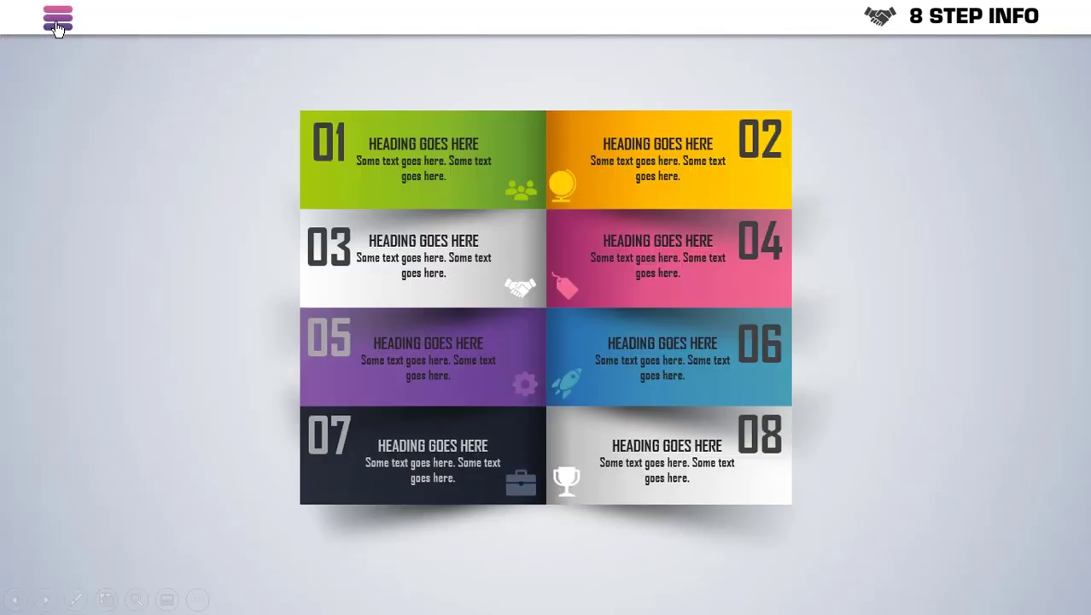
{"action": "left_click", "coordinate": [57, 24]}
{"action": "left_click", "coordinate": [104, 410]}
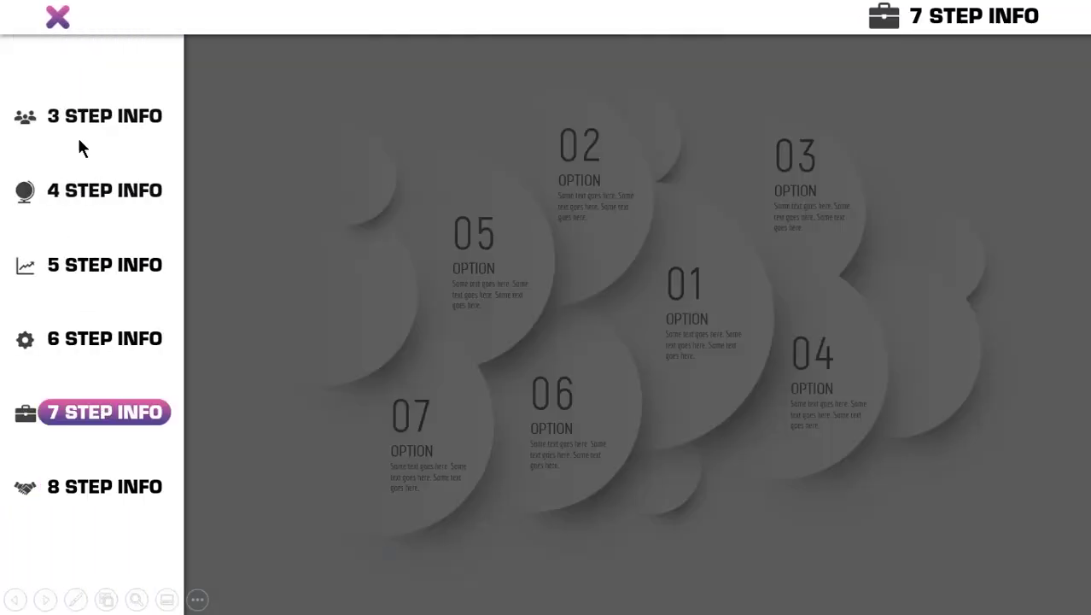
{"action": "left_click", "coordinate": [59, 20]}
{"action": "left_click", "coordinate": [58, 20]}
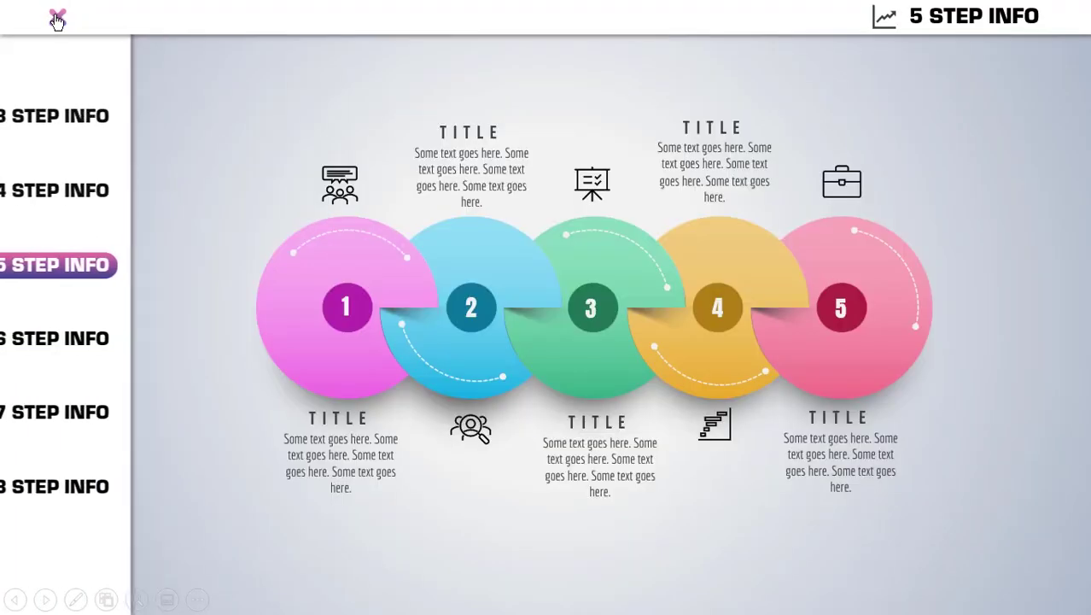
{"action": "left_click", "coordinate": [58, 19]}
{"action": "left_click", "coordinate": [81, 190]}
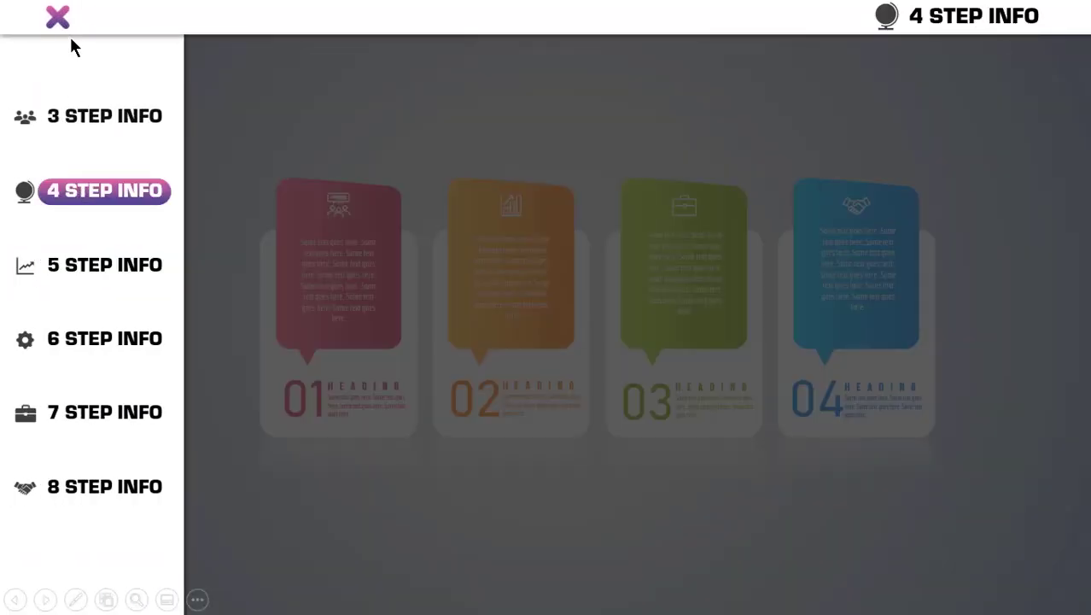
Close and reopen the side menu on the 4 STEP INFO slide, follow the 3 STEP INFO link, and repeat the toggle there
{"action": "left_click", "coordinate": [58, 17]}
{"action": "left_click", "coordinate": [60, 22]}
{"action": "left_click", "coordinate": [68, 116]}
{"action": "left_click", "coordinate": [59, 26]}
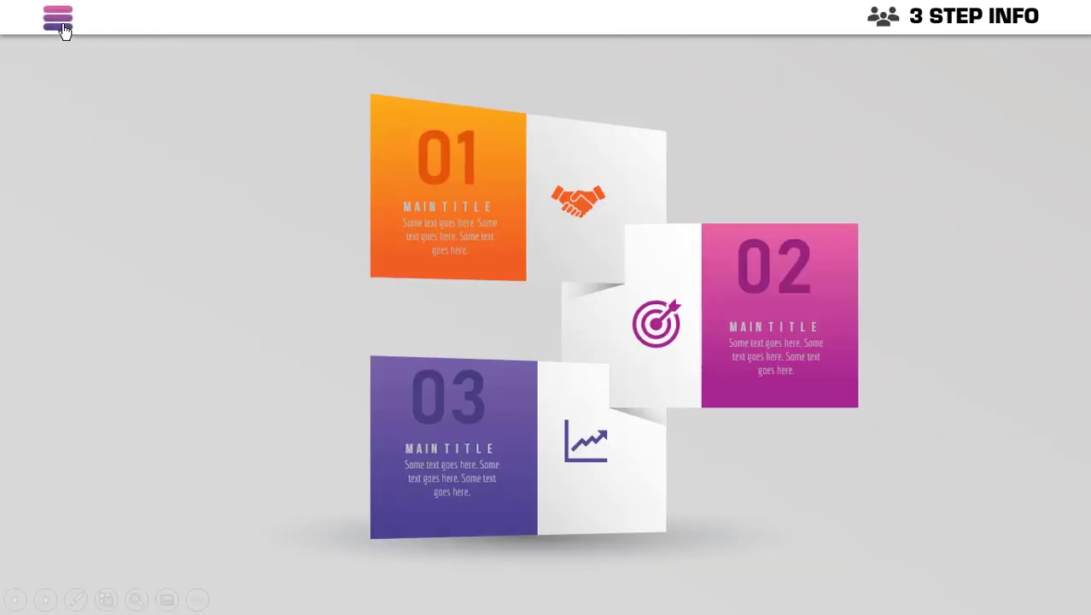
{"action": "left_click", "coordinate": [62, 25]}
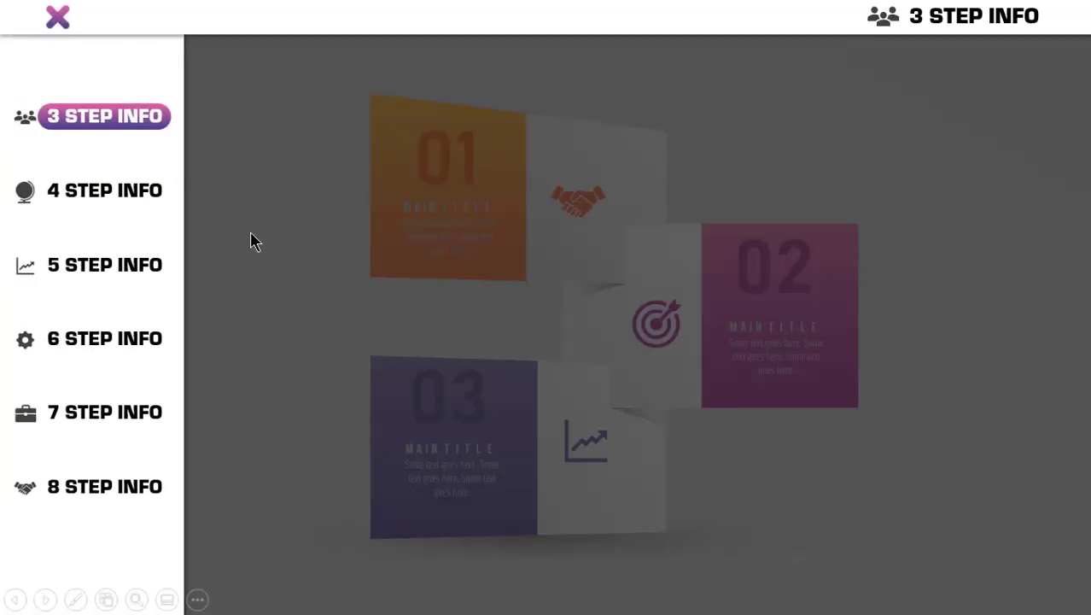